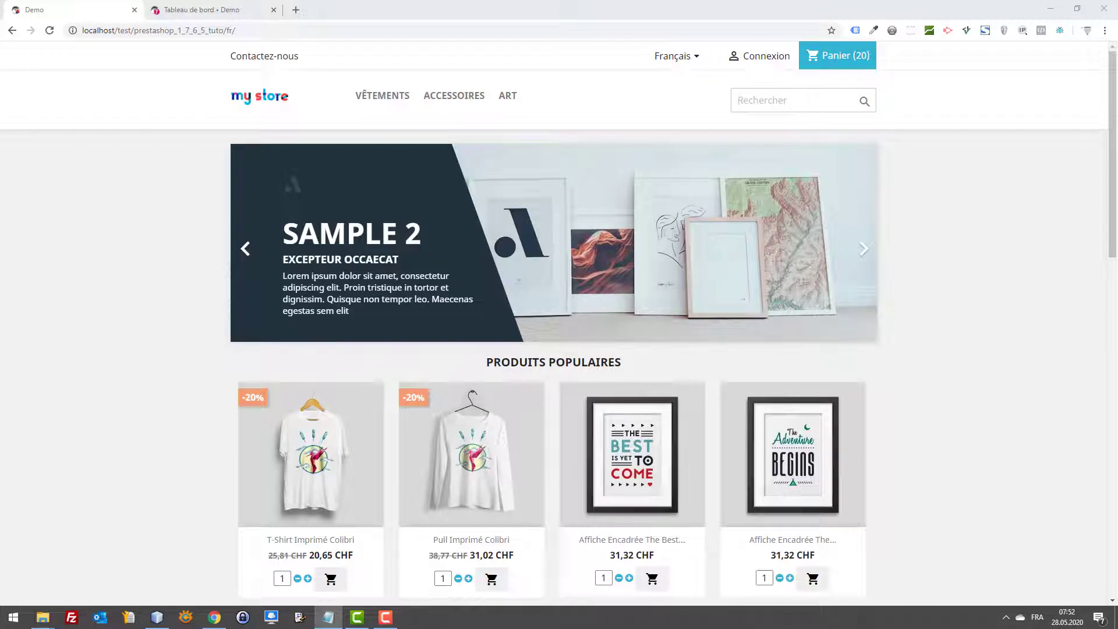
- Search for "mermaidme" in a new browser tab placed first, and open the French Mermaid + Me site
click(296, 10)
drag(320, 14, 84, 11)
text(mermaidme)
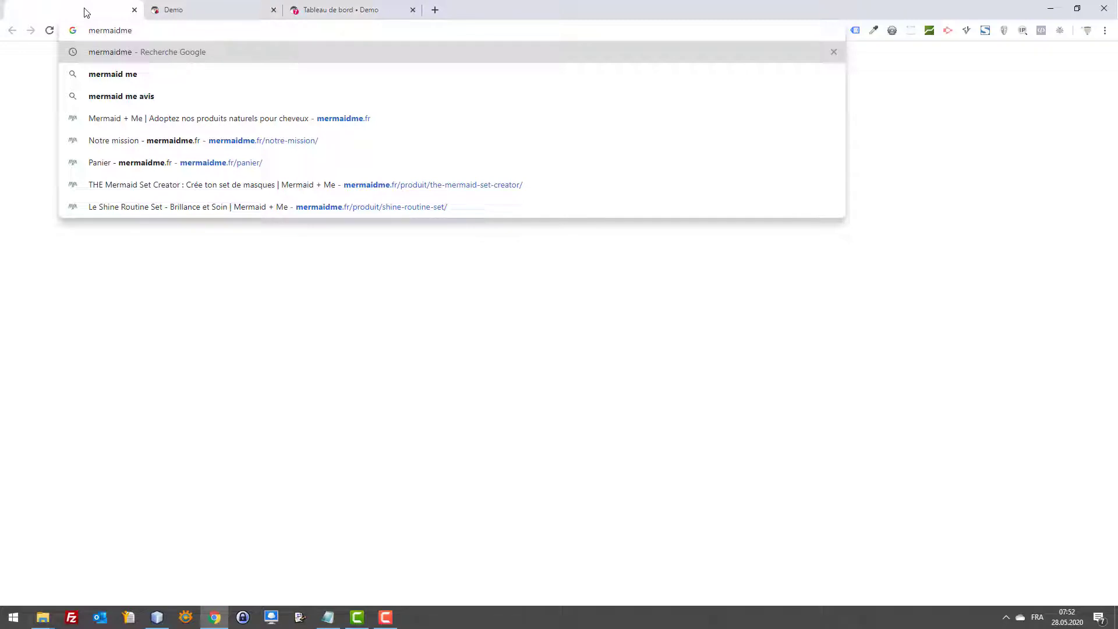
key(Return)
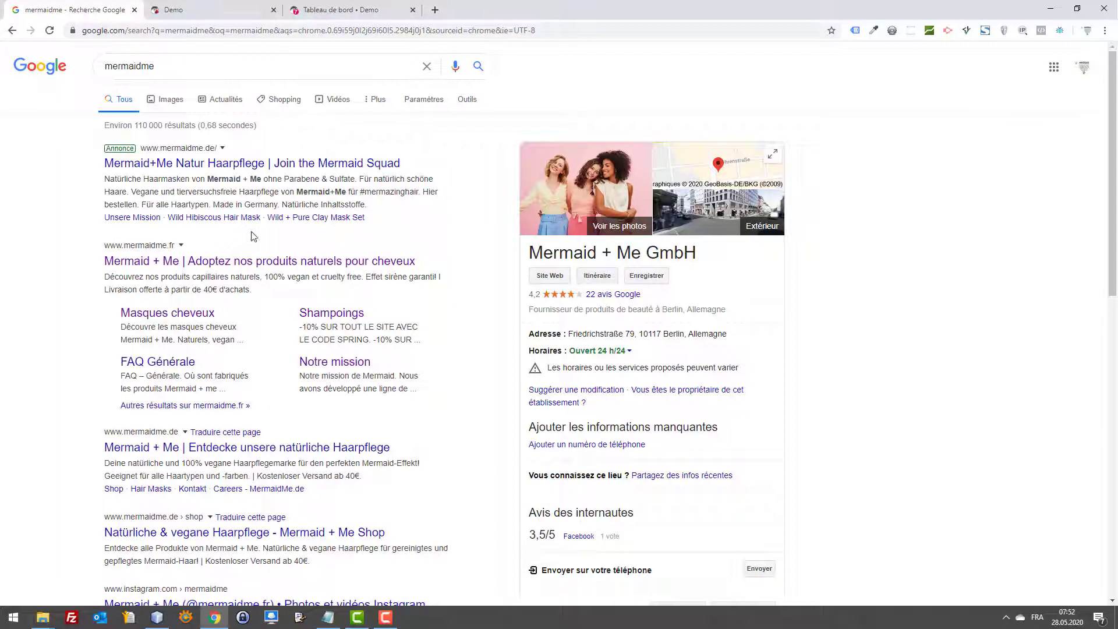
click(279, 264)
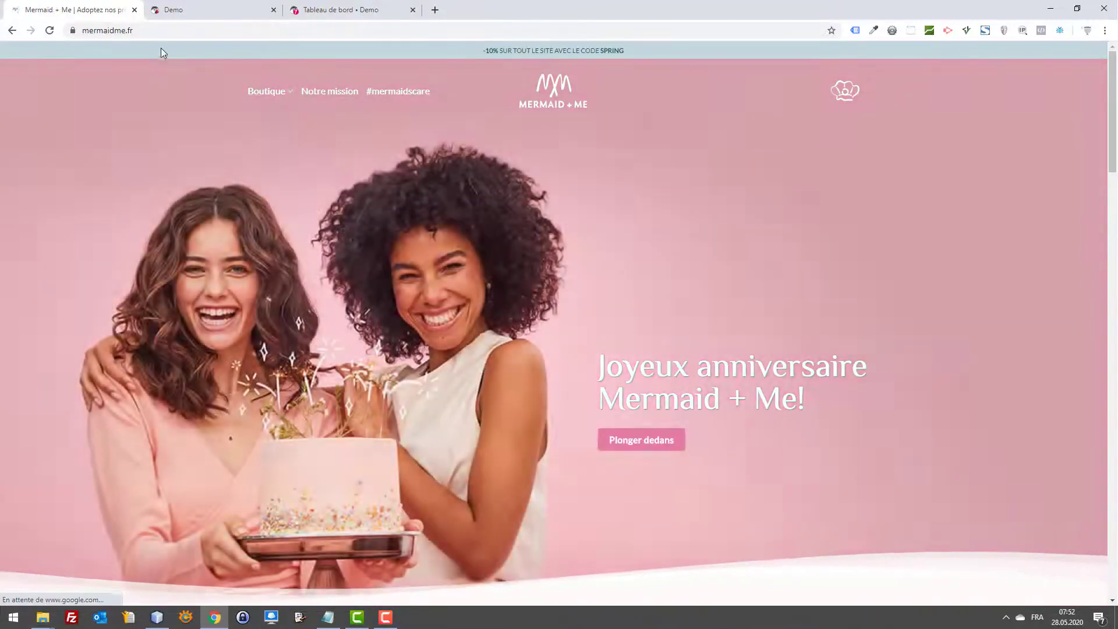
- Examine the Mermaid + Me site's address and its home page from the banner down to the Meilleures ventes section
click(119, 30)
drag(160, 30, 172, 31)
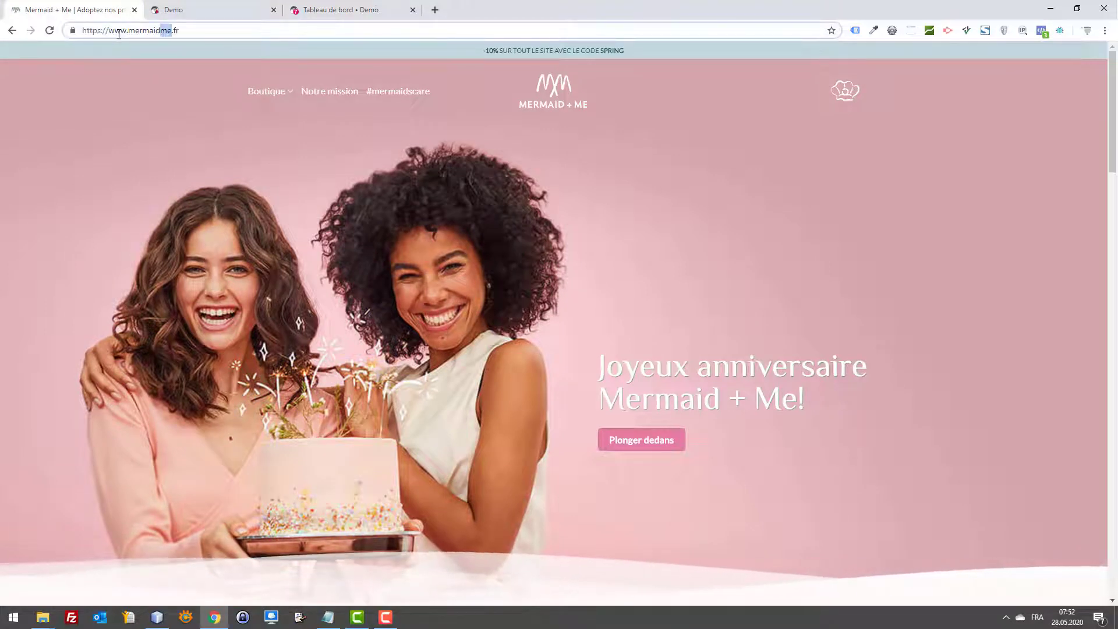
scroll(505, 119, down, 1)
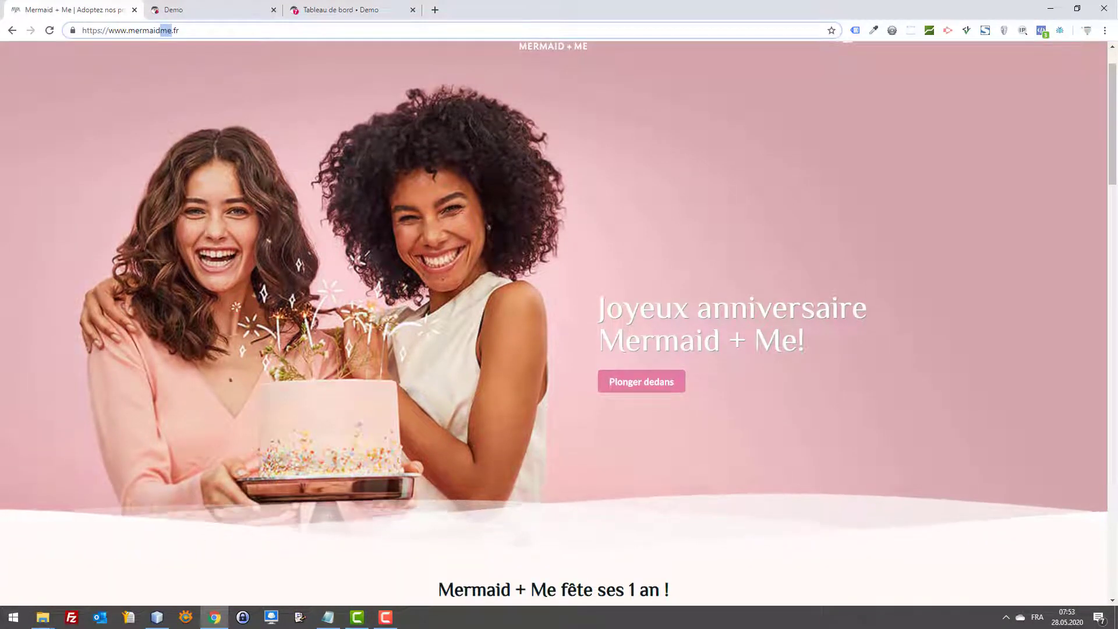
scroll(776, 212, down, 20)
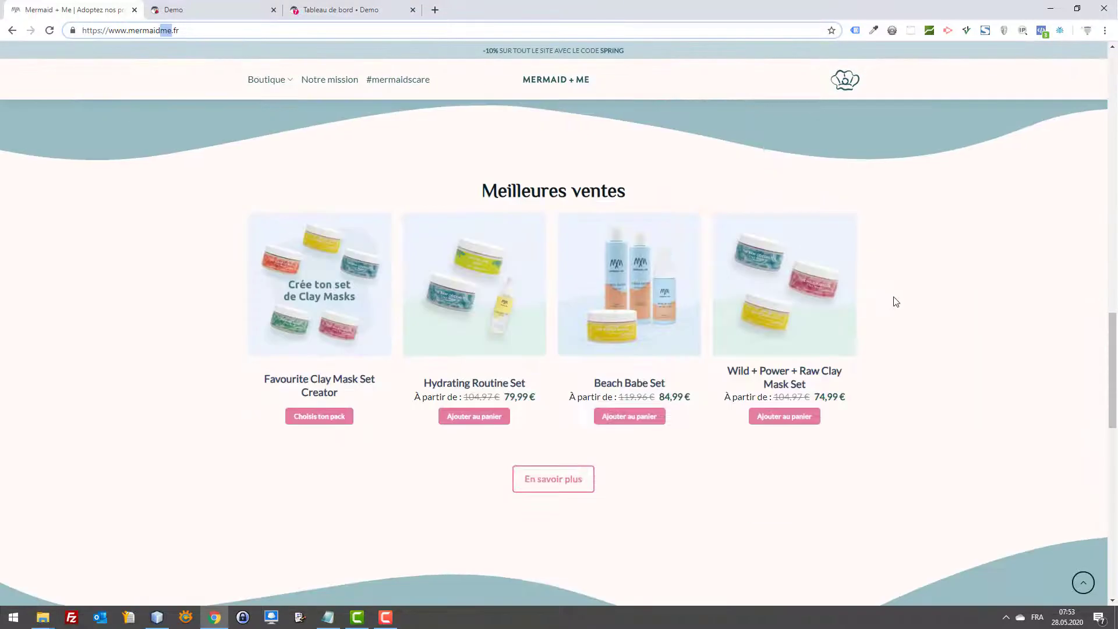
scroll(961, 375, up, 7)
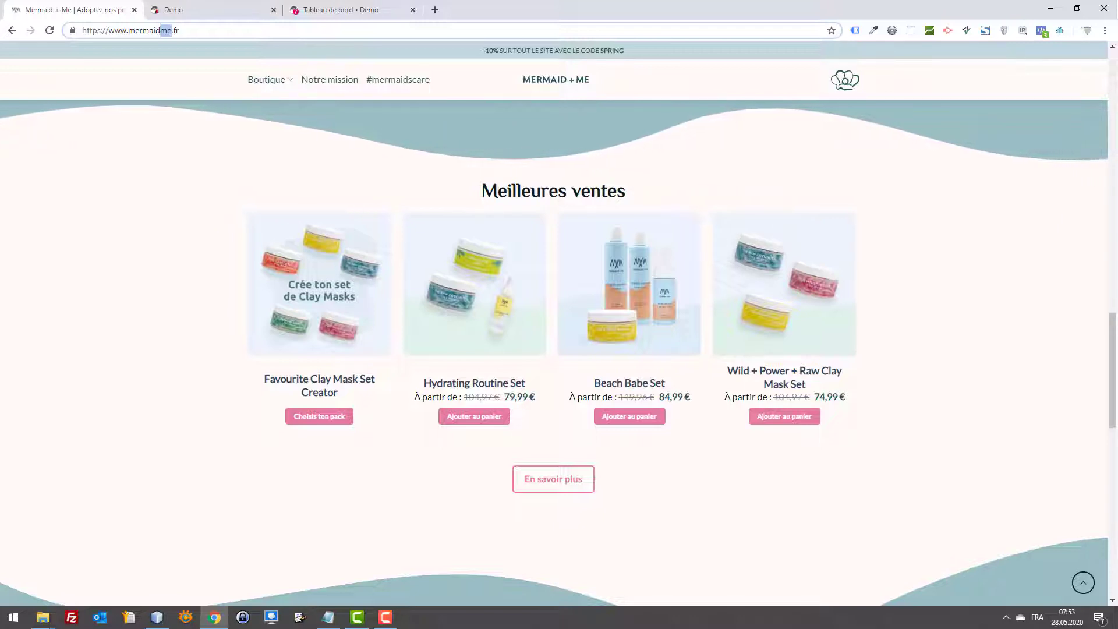
- Review the home page's Nous sommes, #mermazing and payment sections, then its banner and Nouveautés section
key(alt+Tab)
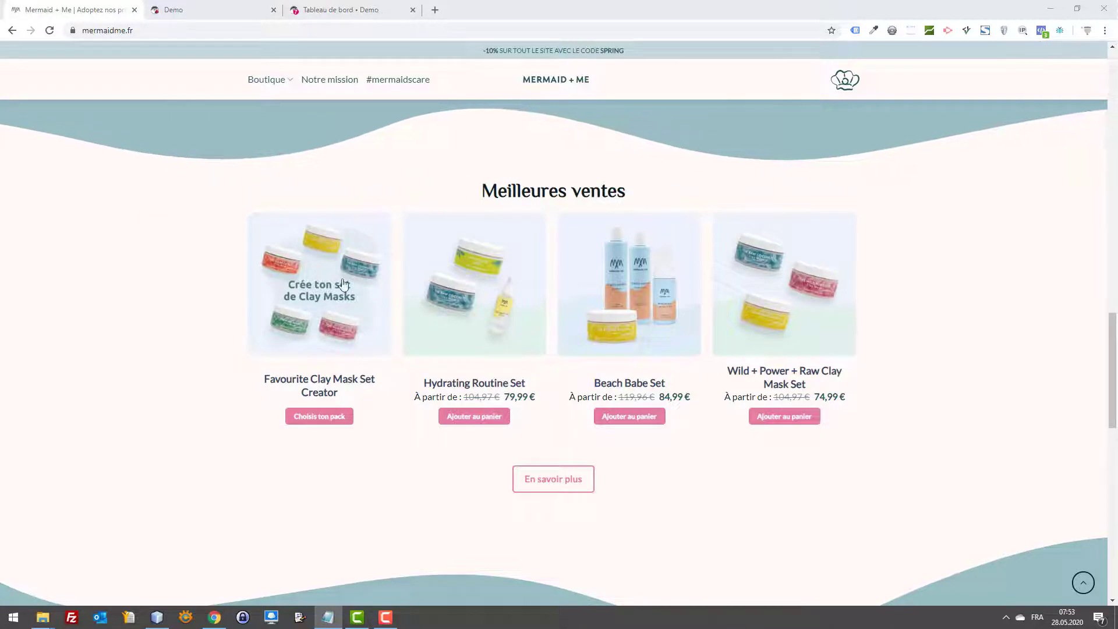
scroll(901, 374, down, 8)
scroll(909, 375, down, 6)
scroll(918, 374, up, 11)
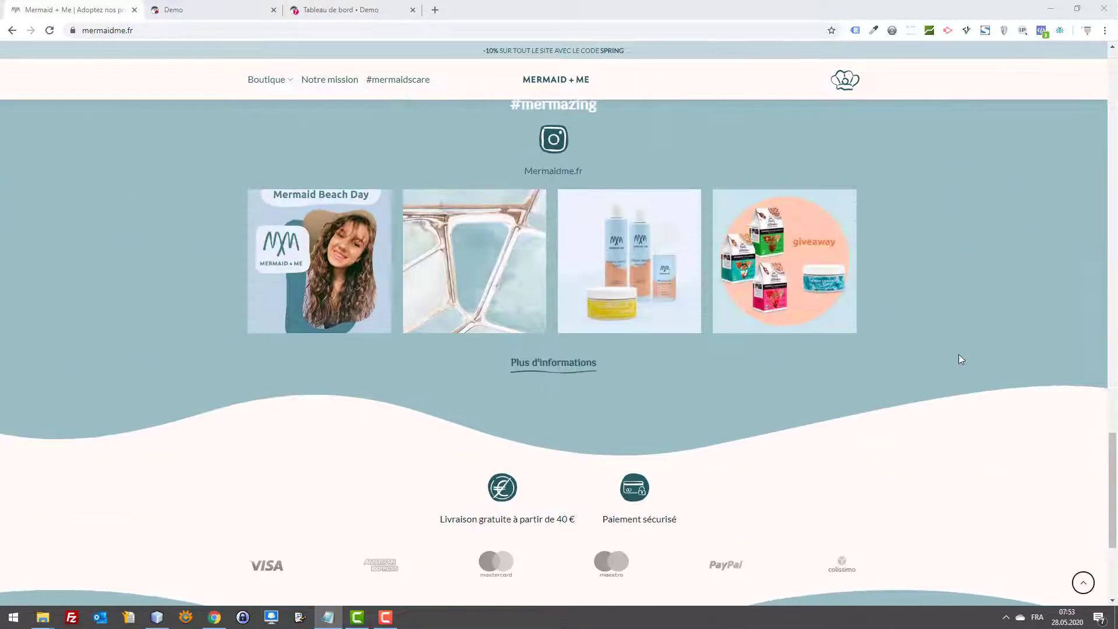
scroll(990, 318, up, 20)
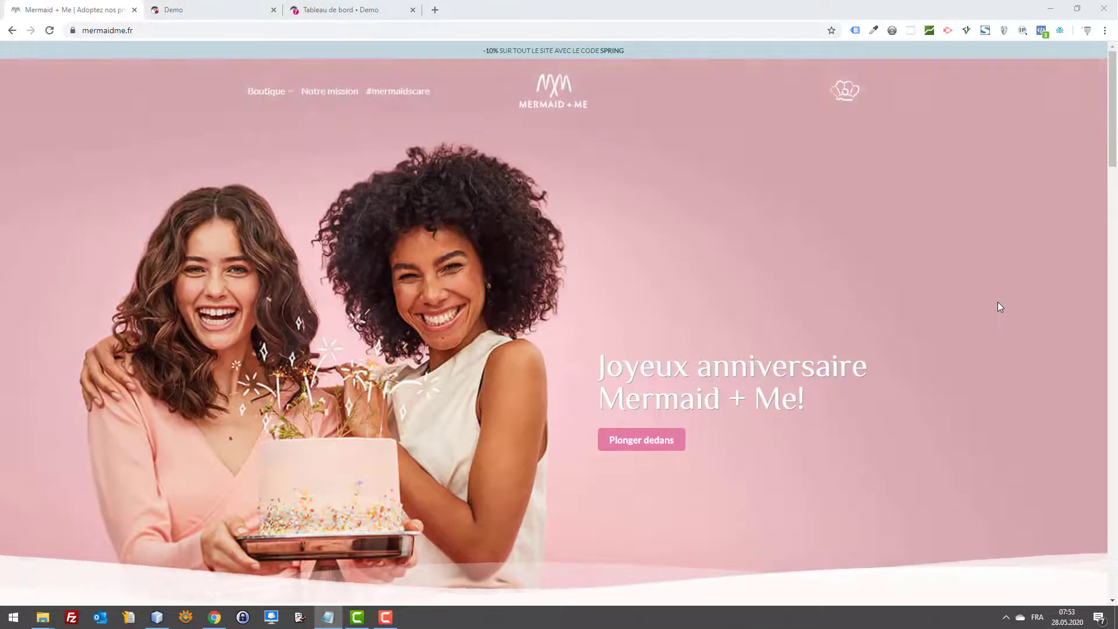
scroll(997, 307, down, 8)
scroll(993, 326, down, 11)
scroll(925, 371, up, 3)
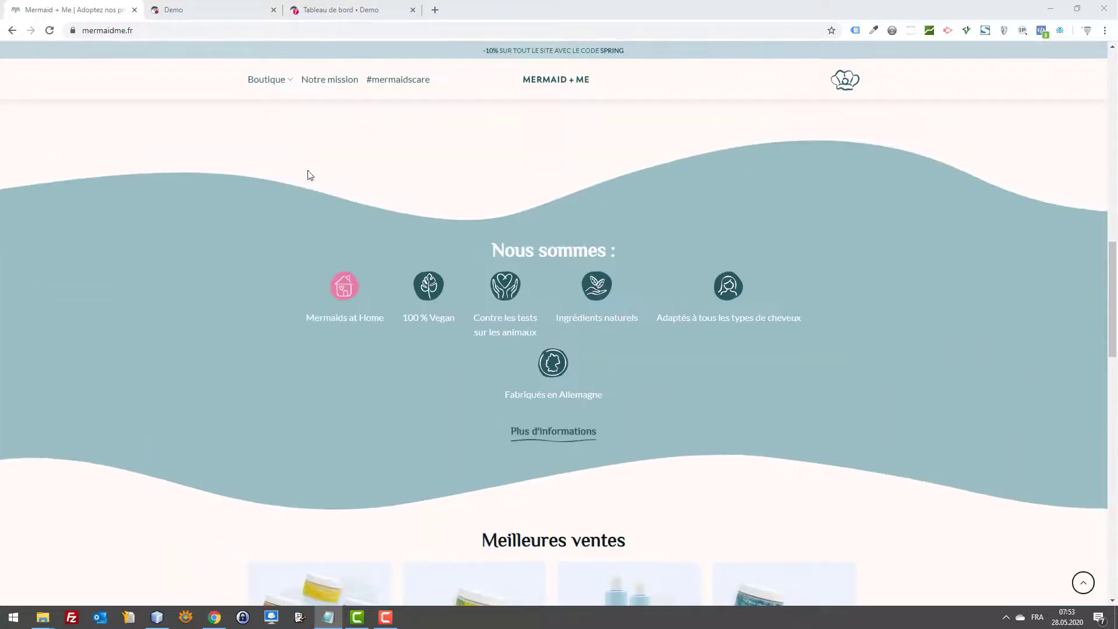
scroll(751, 332, down, 7)
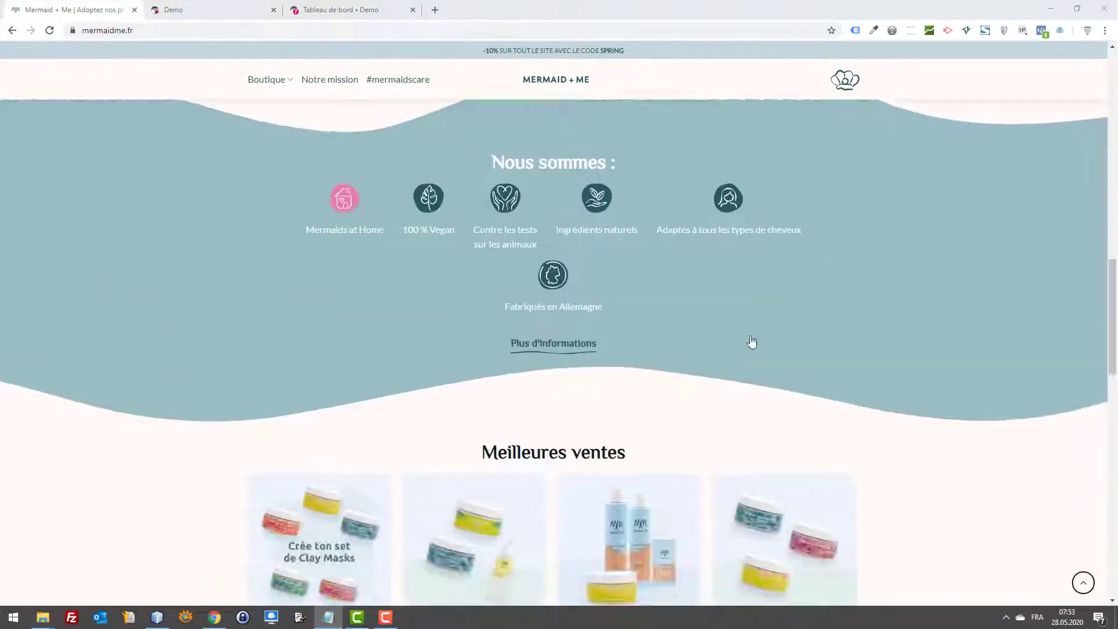
scroll(750, 351, down, 7)
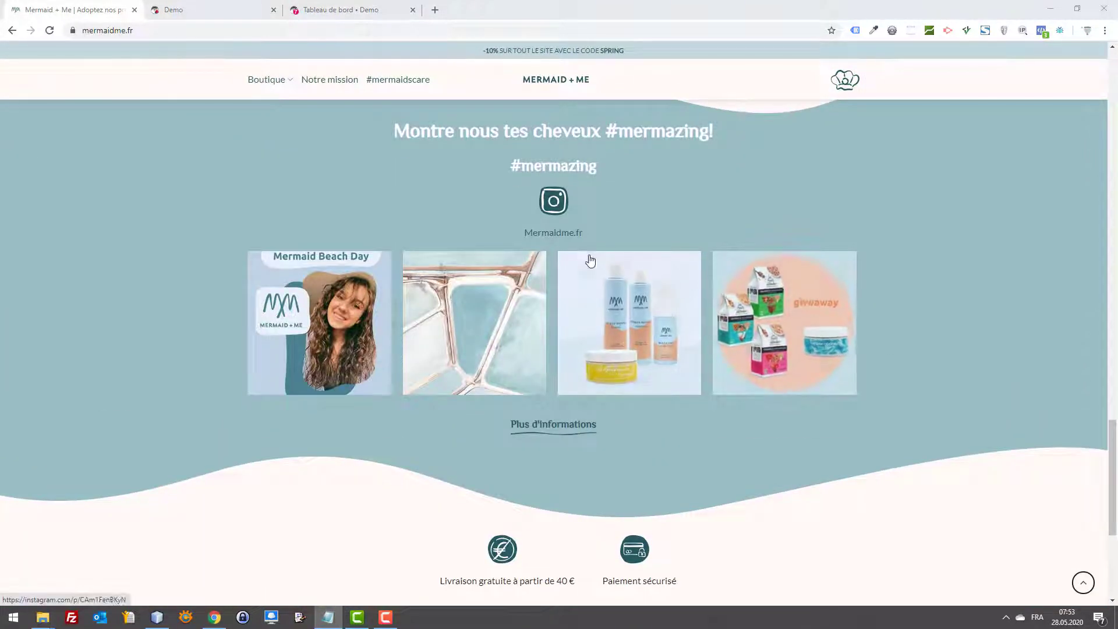
scroll(576, 265, down, 2)
scroll(554, 270, down, 2)
scroll(543, 262, up, 15)
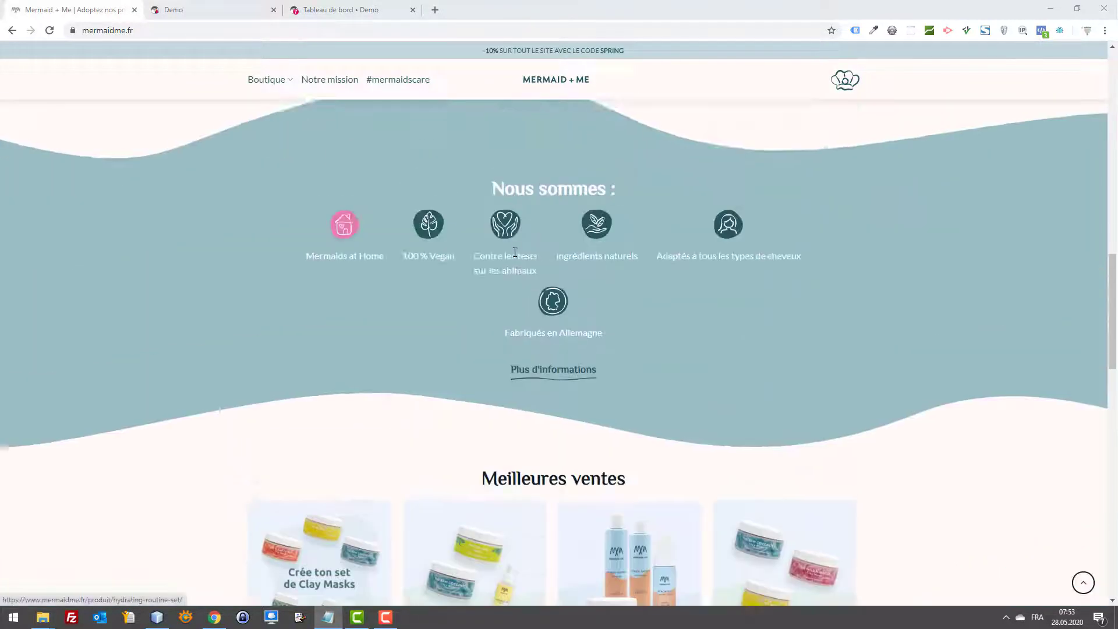
scroll(492, 263, up, 7)
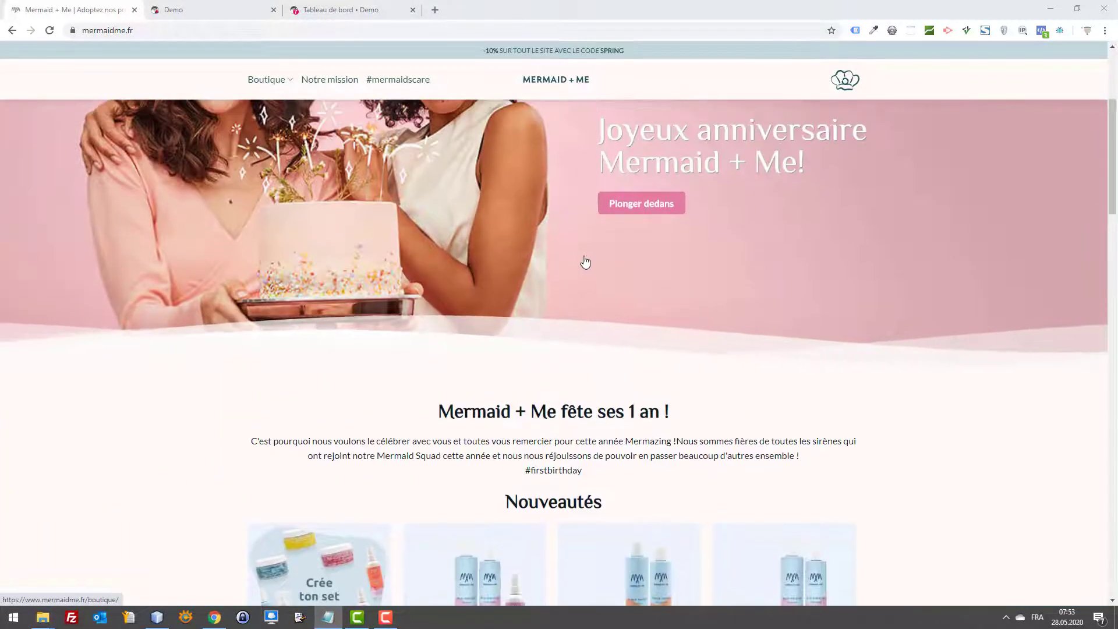
scroll(585, 256, down, 7)
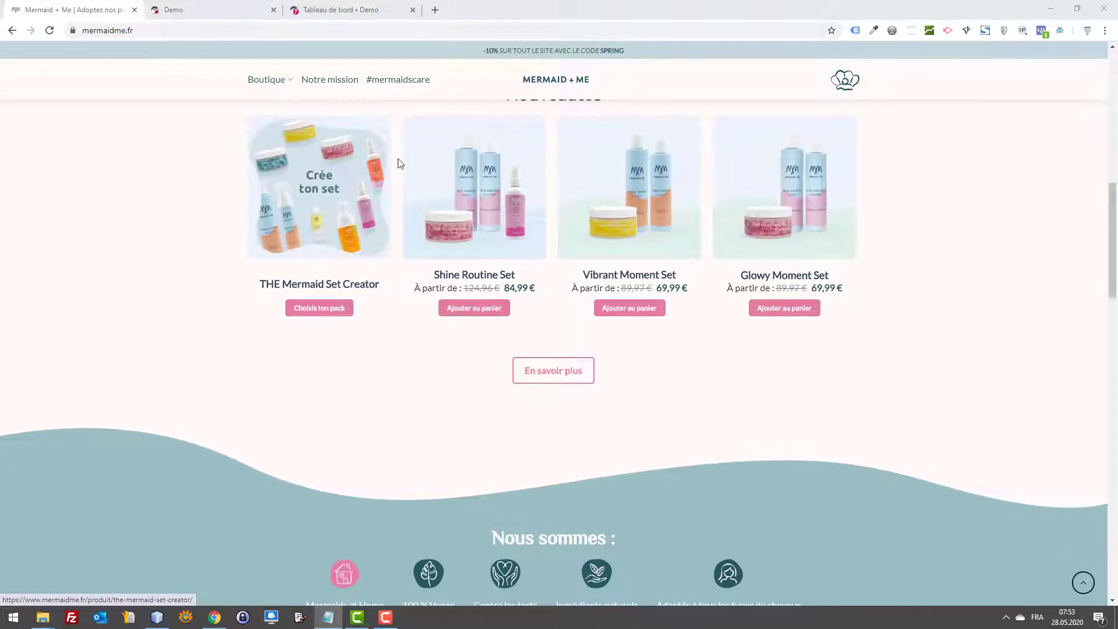
- Open the THE Mermaid Set Creator product page and view its main image enlarged
click(331, 200)
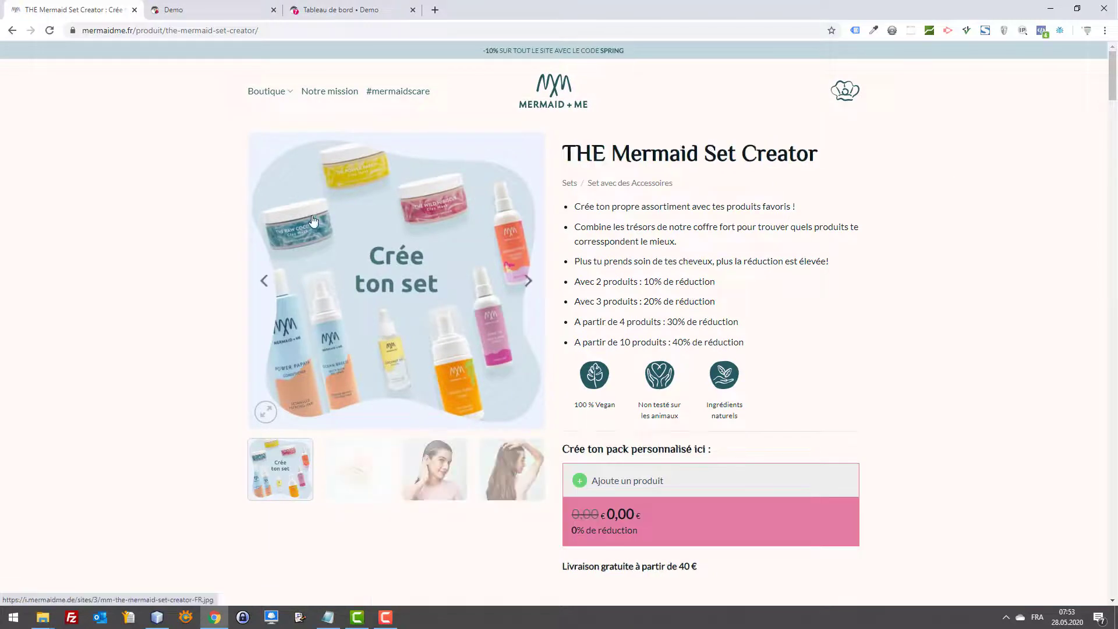
click(371, 263)
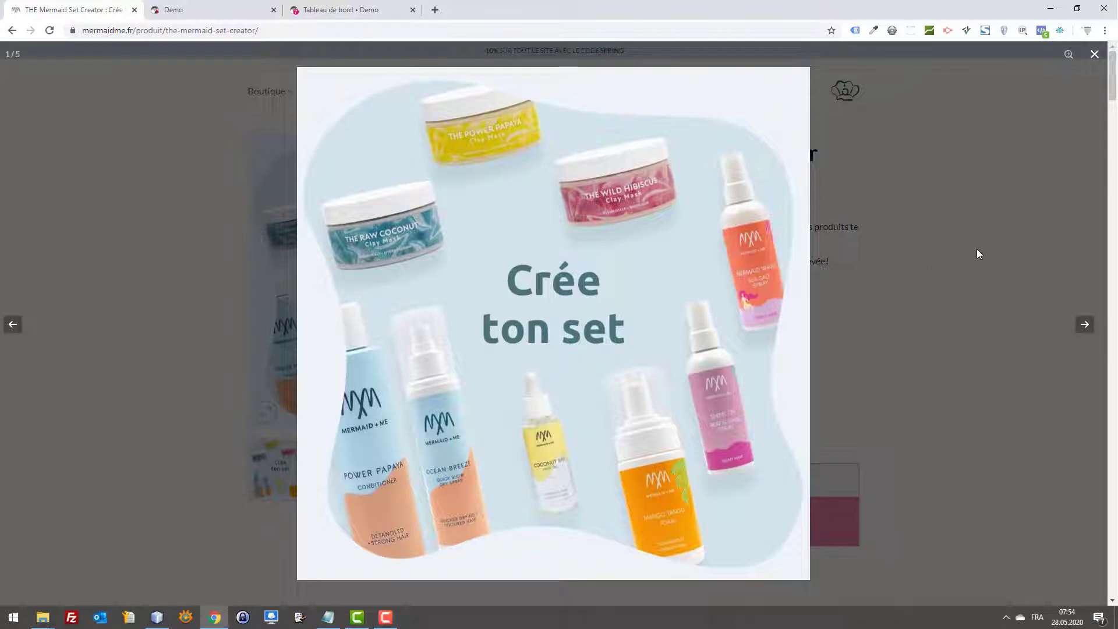
click(941, 248)
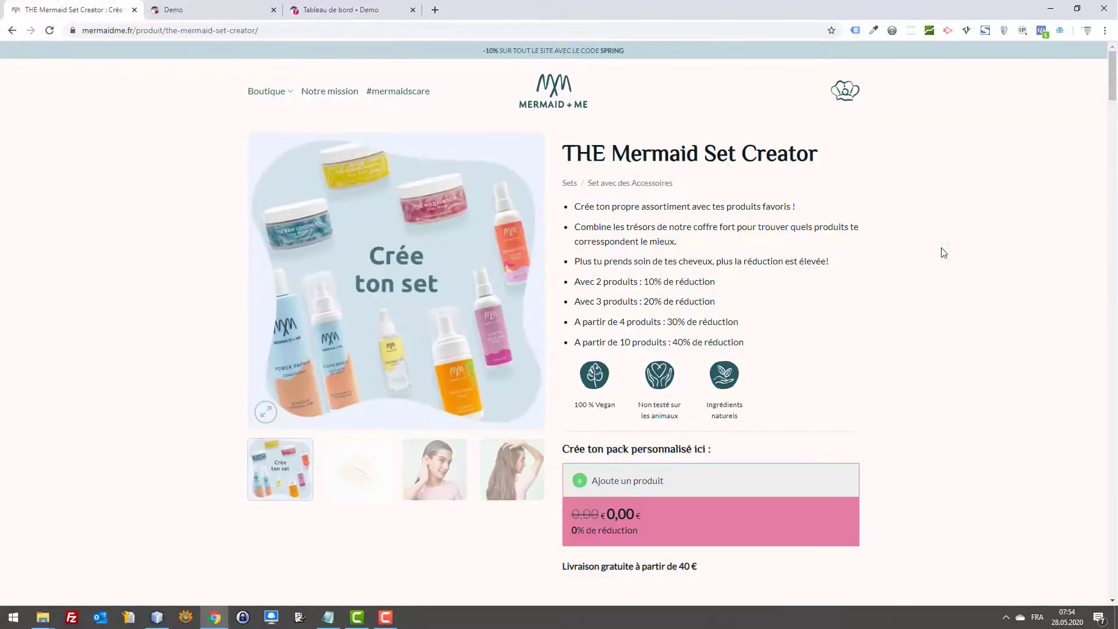
- Check the shopping cart, then return to THE Mermaid Set Creator and read its summary and long description
click(846, 107)
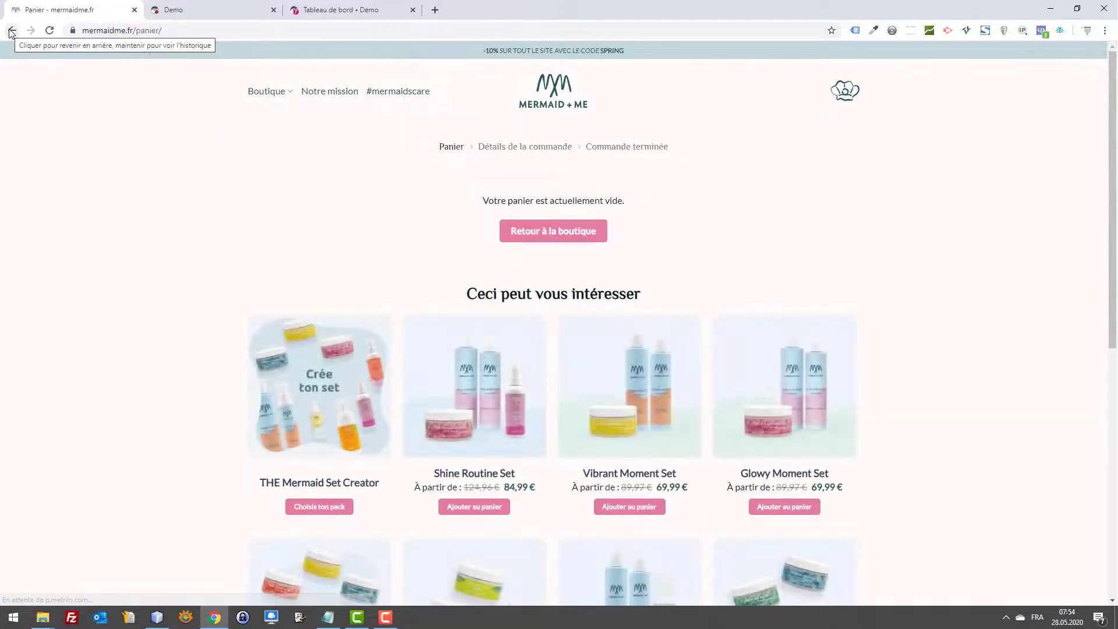
click(11, 31)
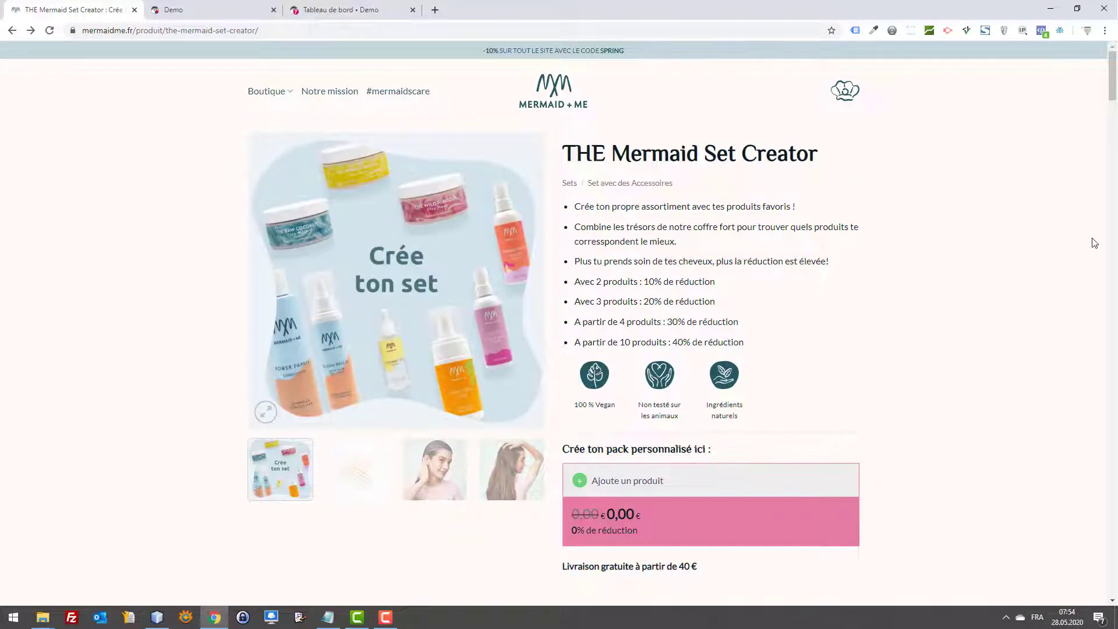
key(alt+Tab)
key(alt+Tab)
scroll(731, 288, down, 1)
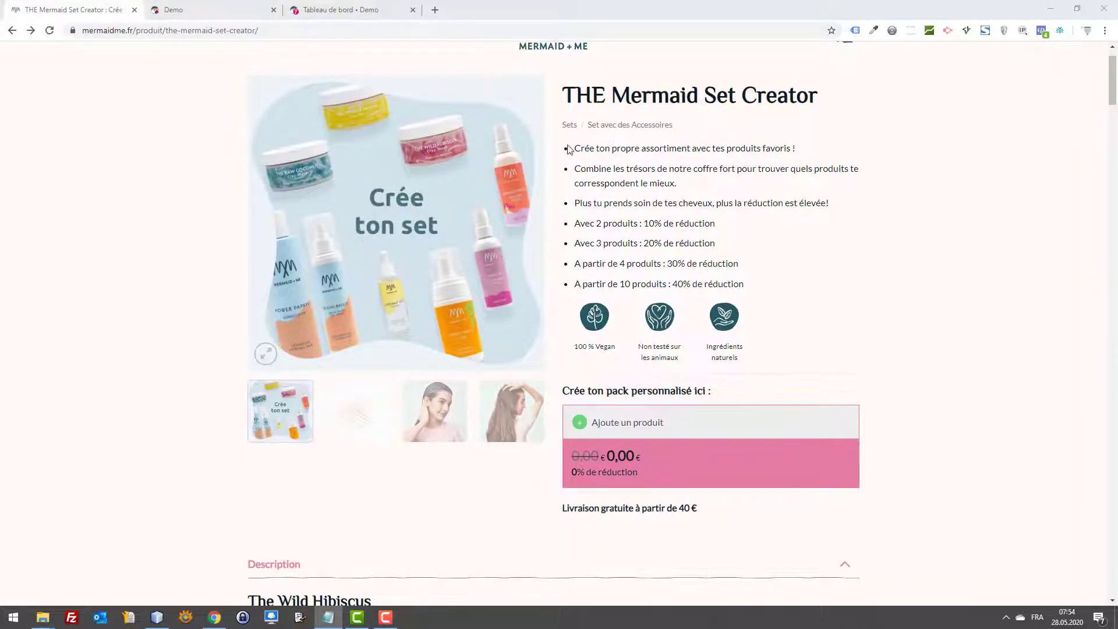
scroll(608, 156, down, 15)
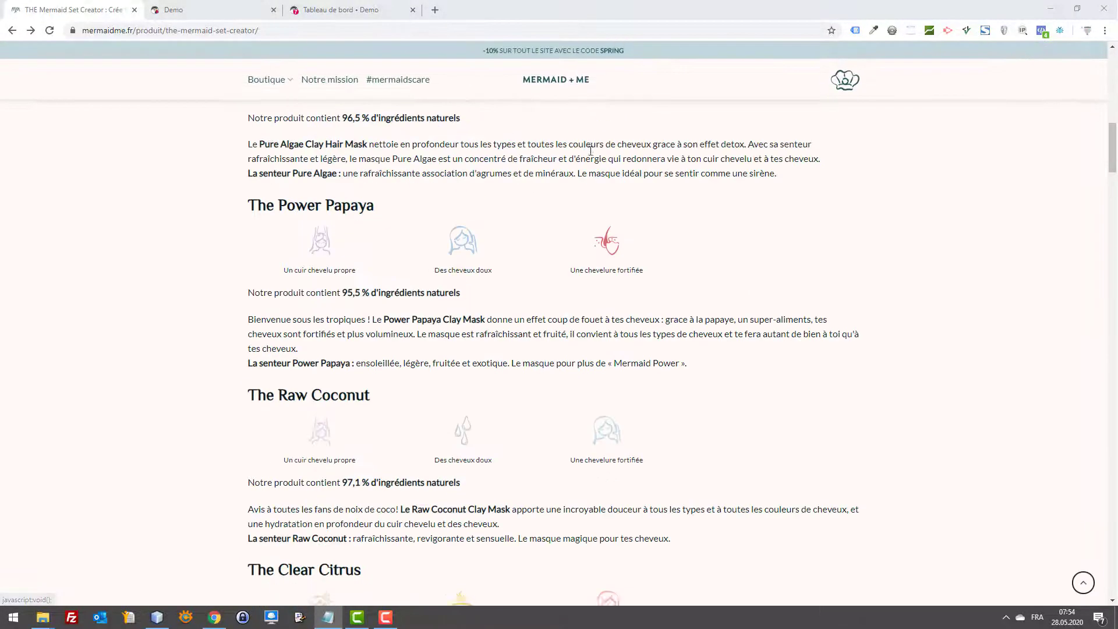
scroll(678, 181, up, 20)
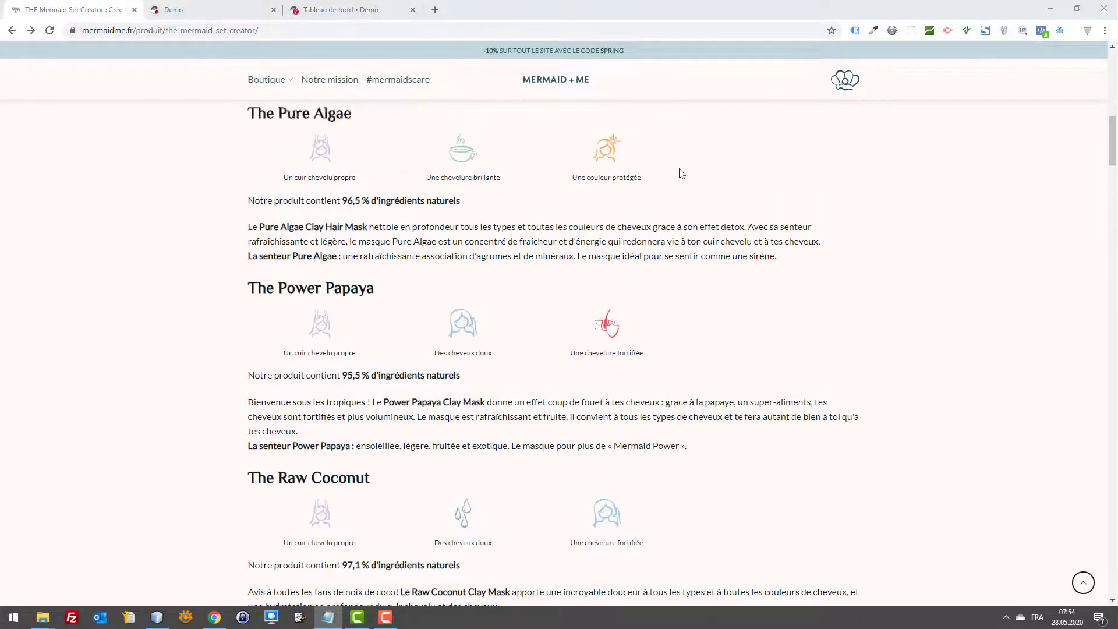
drag(595, 200, 691, 221)
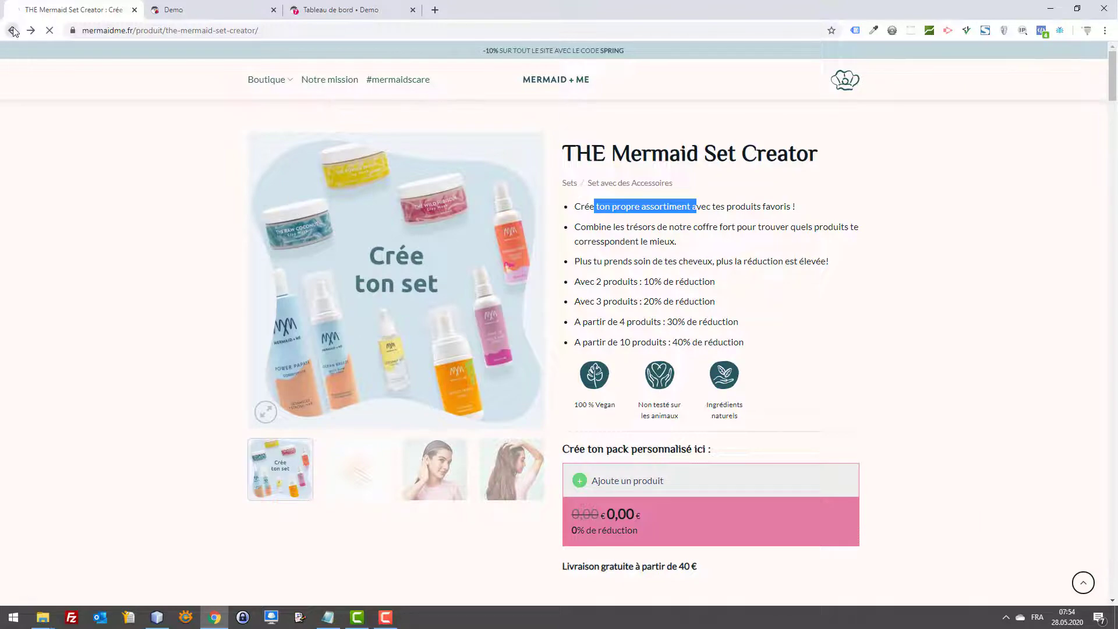
- Return to the home page and open the Shine Routine Set product from the Nouveautés section
click(11, 30)
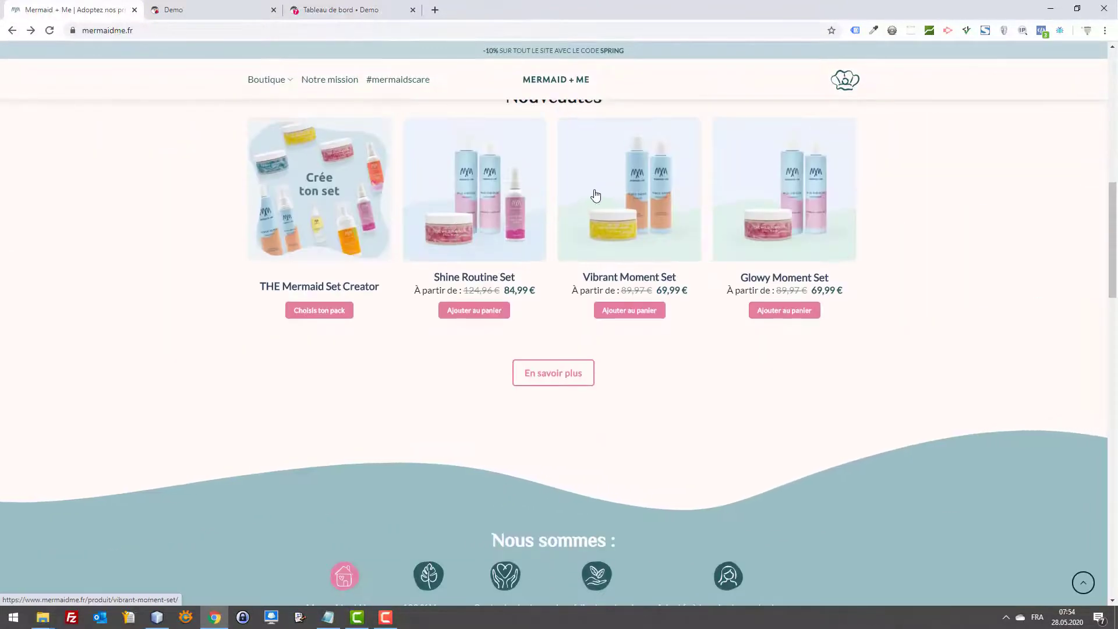
scroll(609, 204, down, 4)
scroll(472, 248, up, 6)
click(471, 249)
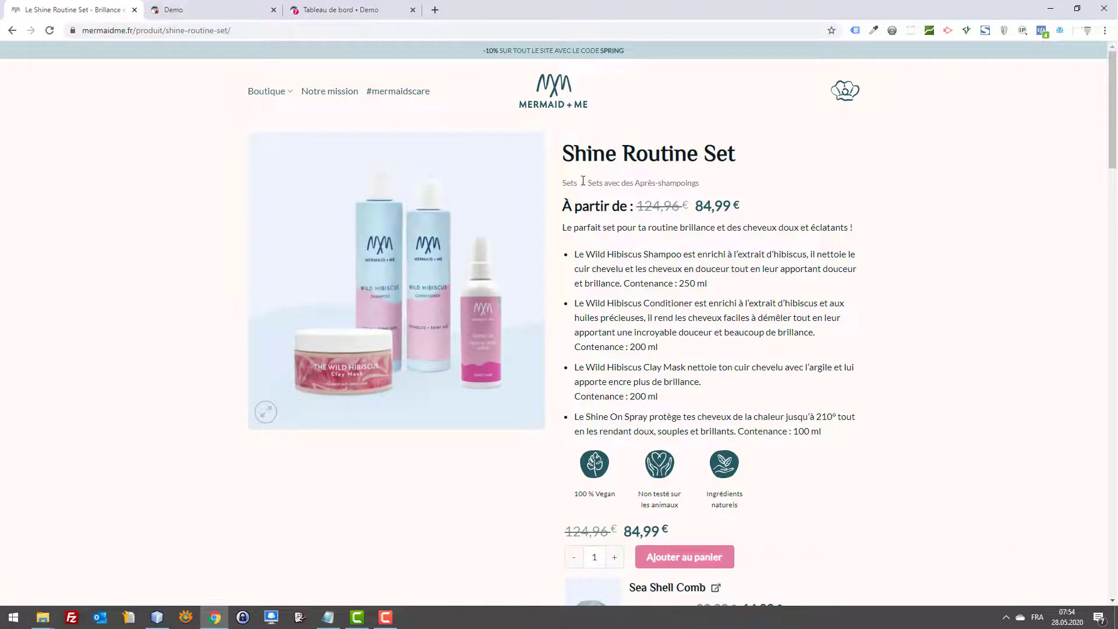
- Read the Shine Routine Set's summary, examining the bullet points on the shampoo, conditioner, clay mask and spray
drag(566, 228, 889, 369)
click(839, 383)
drag(598, 265, 591, 268)
drag(761, 400, 653, 396)
drag(690, 370, 782, 363)
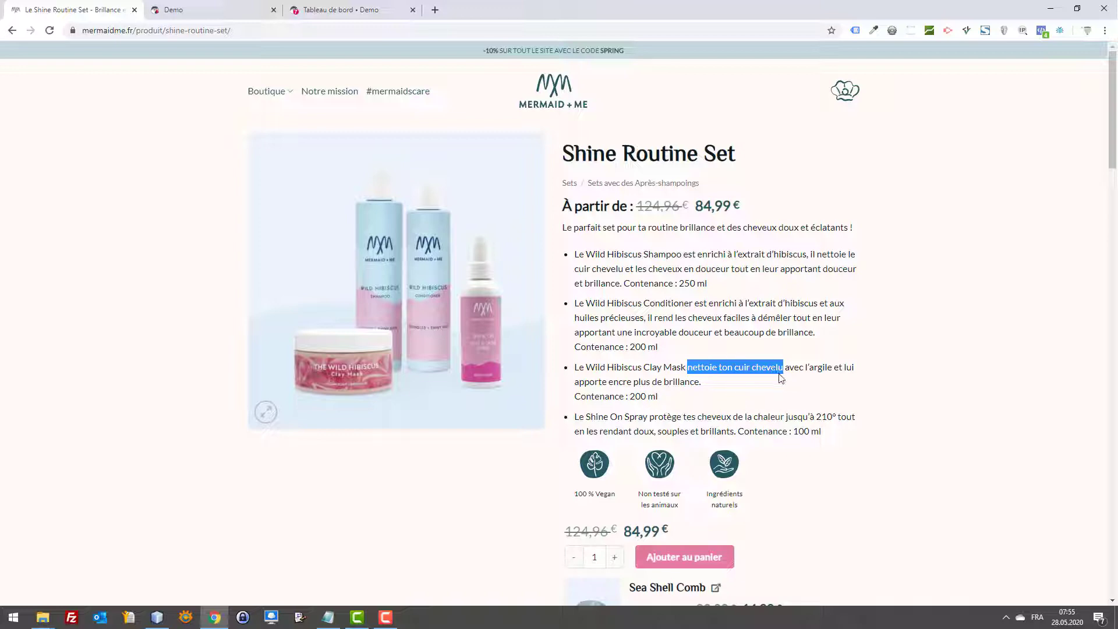
drag(784, 371, 687, 366)
drag(579, 254, 834, 437)
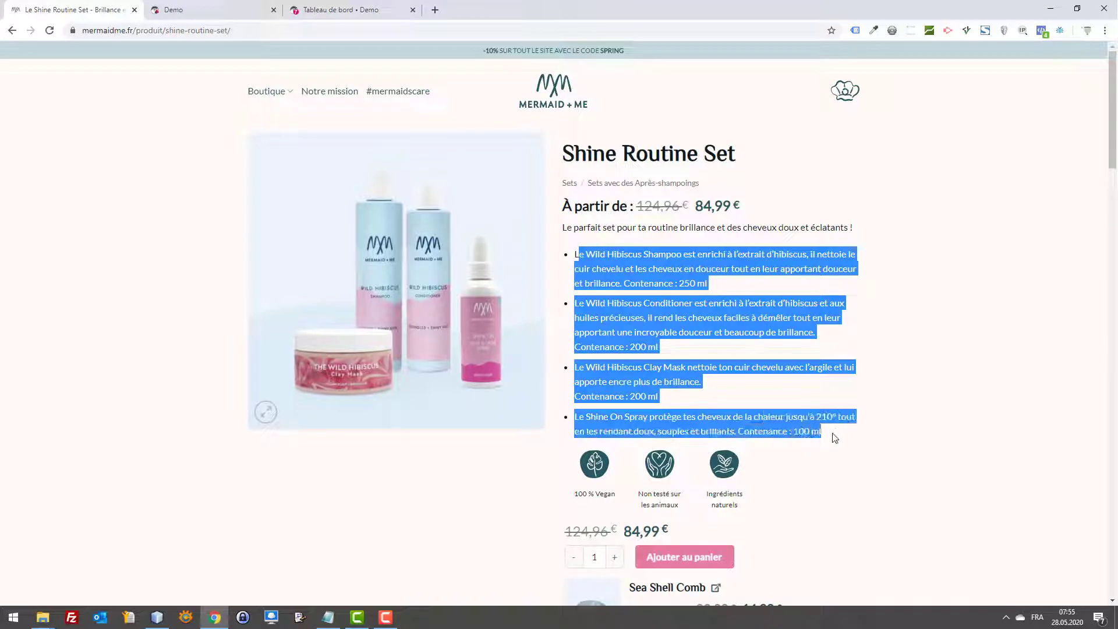
click(839, 440)
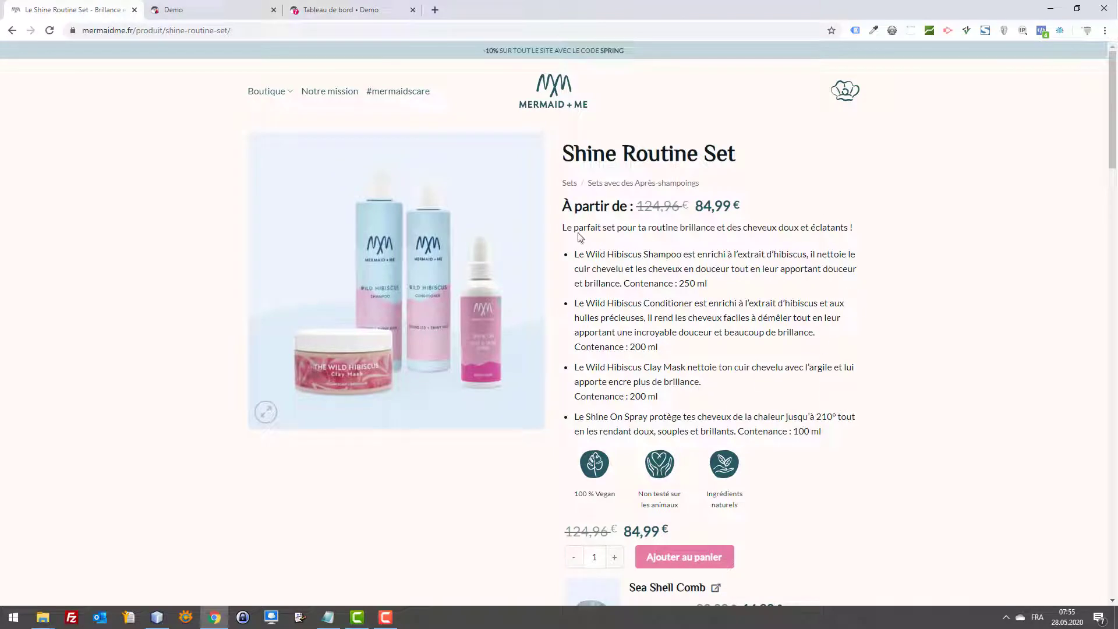
- Examine the Shine Routine Set's introductory sentence, the vegan, no animal testing and natural ingredients icons, and the purchase area
drag(561, 236, 632, 237)
click(639, 238)
scroll(652, 221, down, 5)
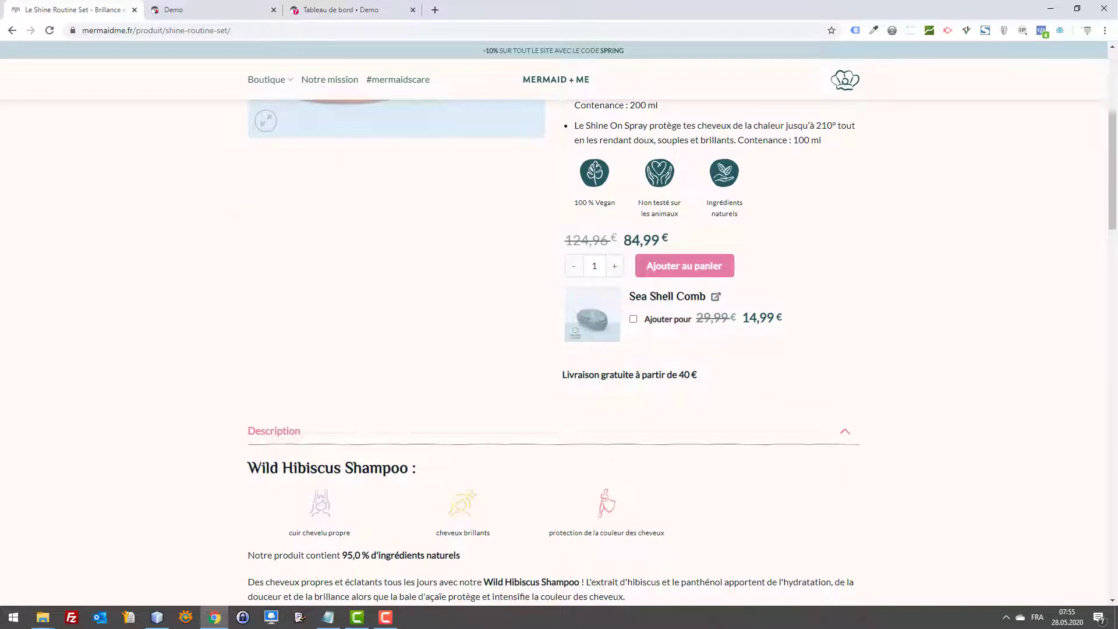
scroll(718, 271, up, 2)
drag(801, 310, 608, 290)
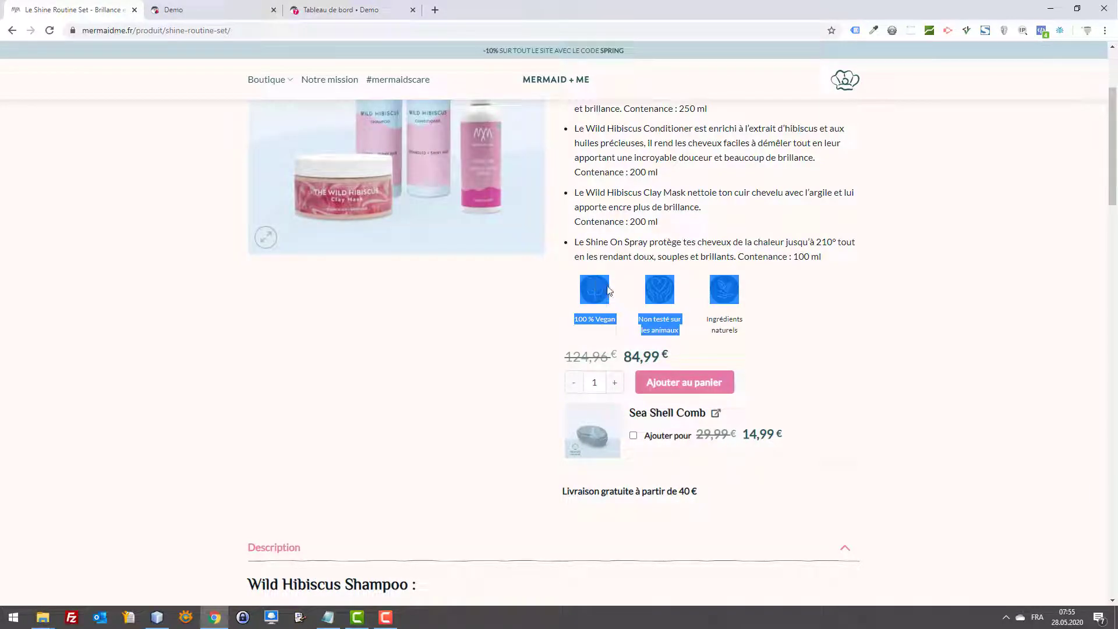
click(629, 306)
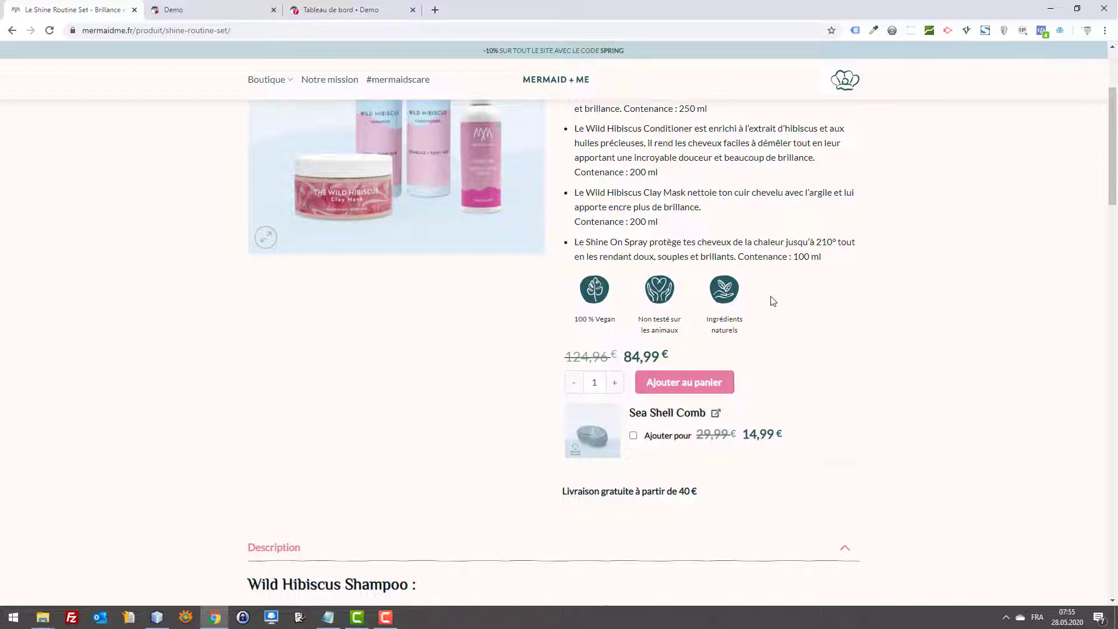
scroll(773, 302, up, 1)
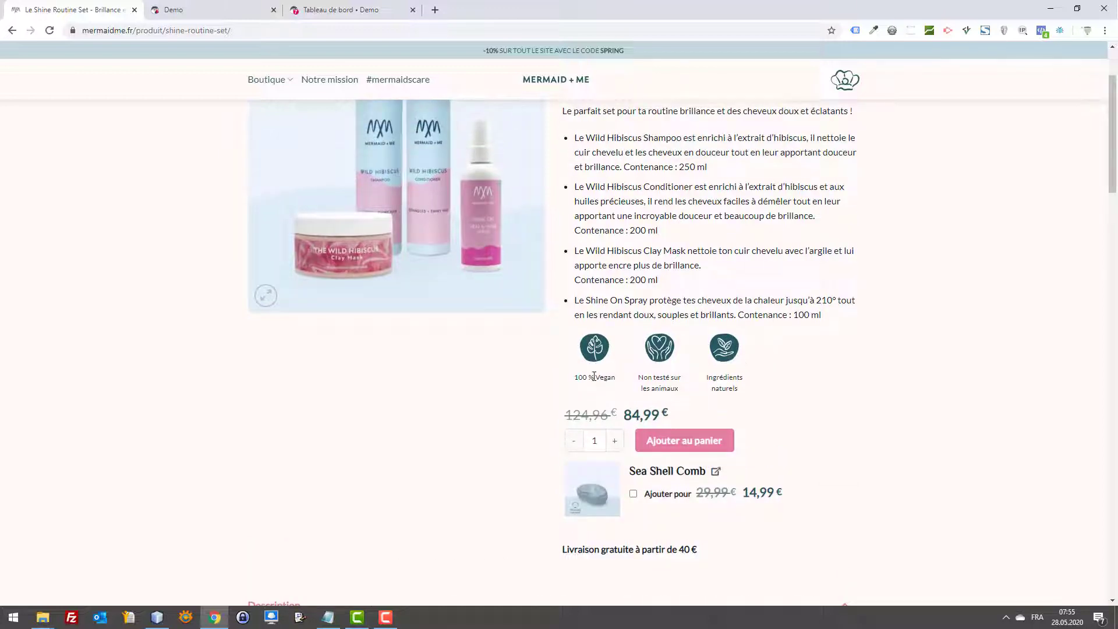
drag(681, 373, 702, 344)
click(846, 463)
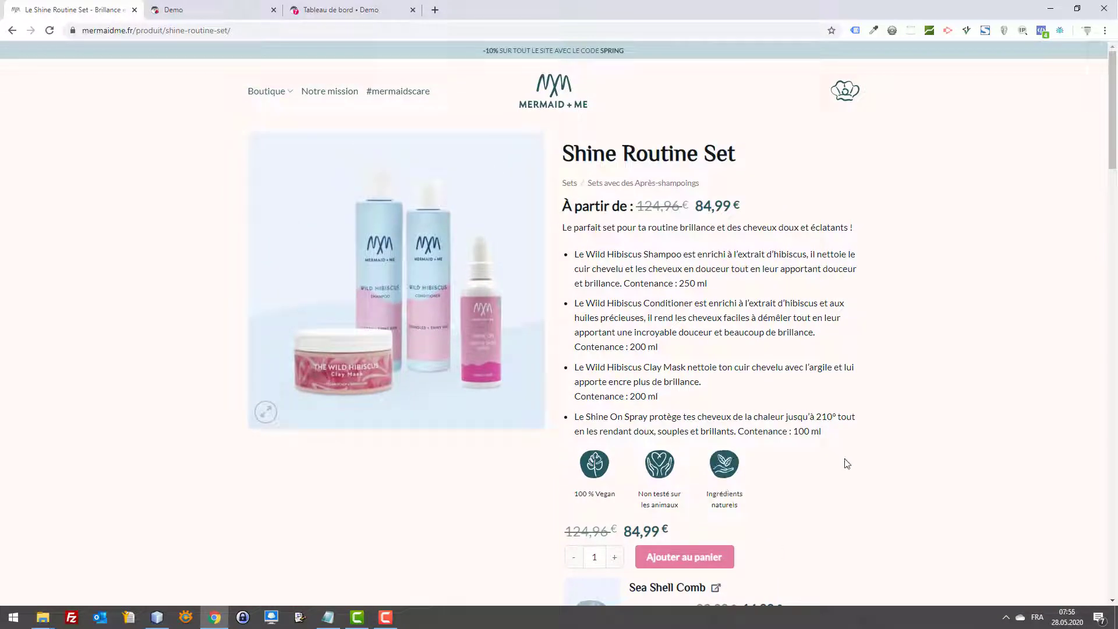
- Examine the row of vegan, not tested on animals and natural ingredients icons beneath the Shine Routine Set's bullet points
drag(689, 474, 574, 466)
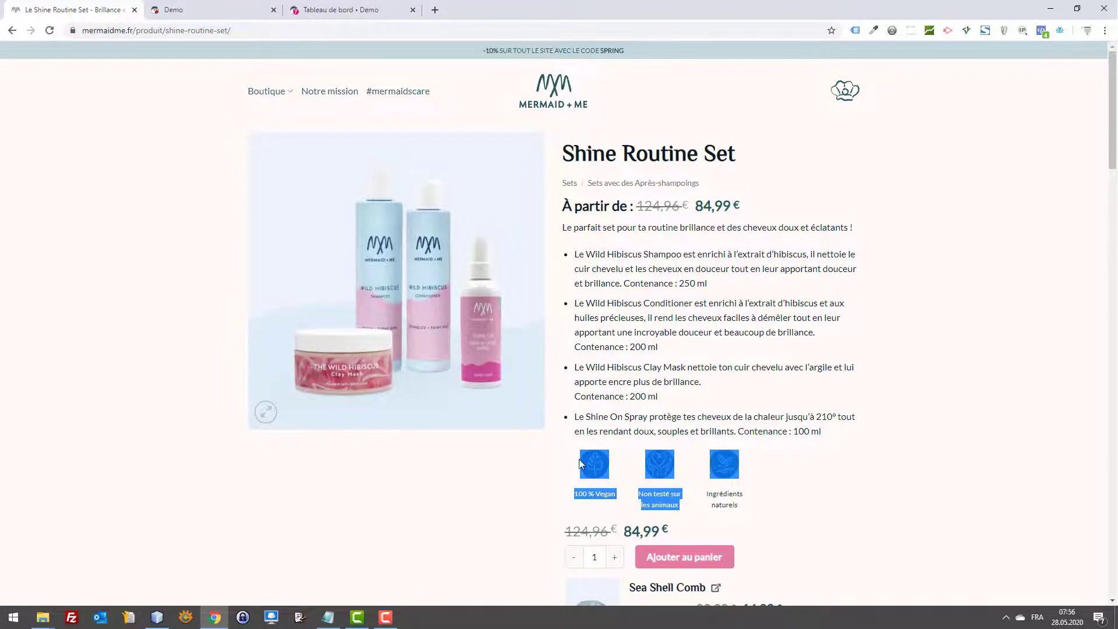
scroll(689, 429, down, 5)
scroll(706, 419, up, 2)
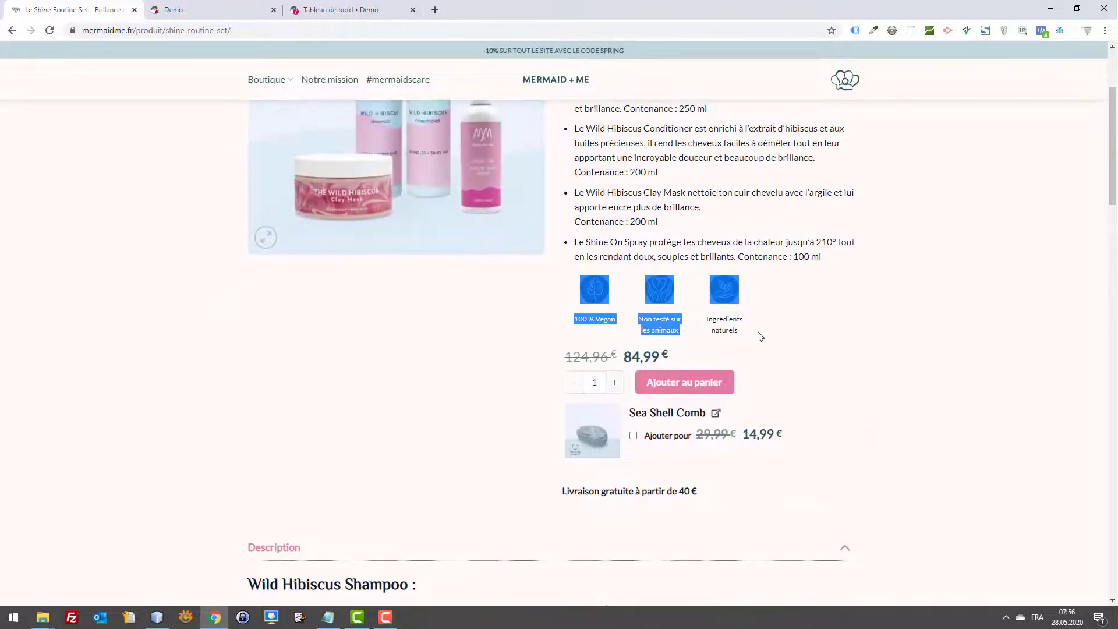
click(760, 334)
drag(801, 298, 656, 330)
scroll(791, 321, down, 4)
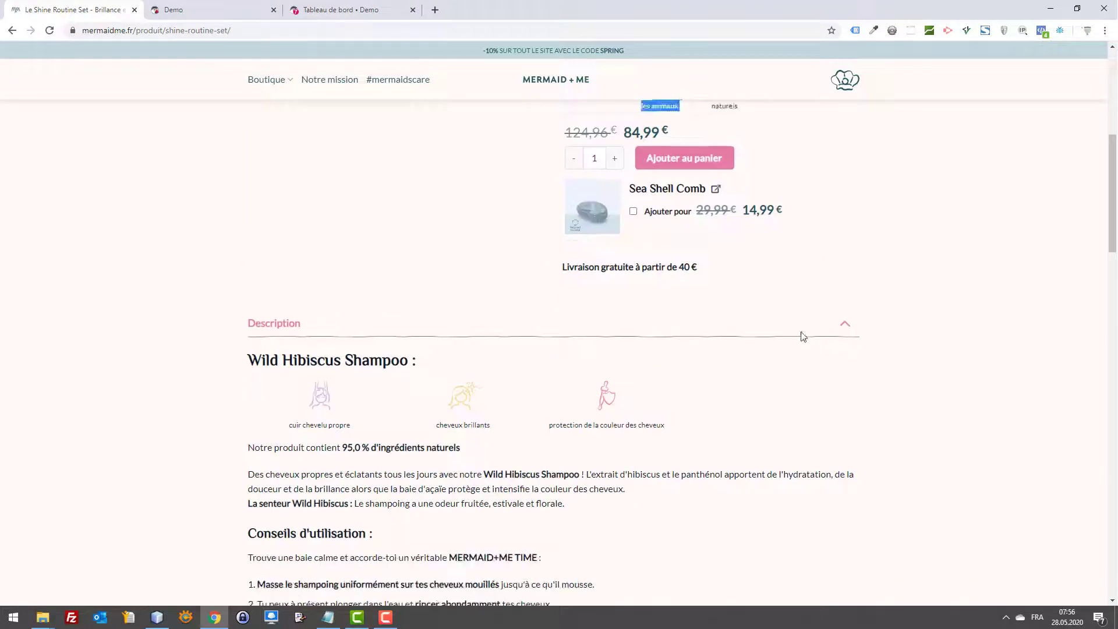
scroll(802, 338, up, 6)
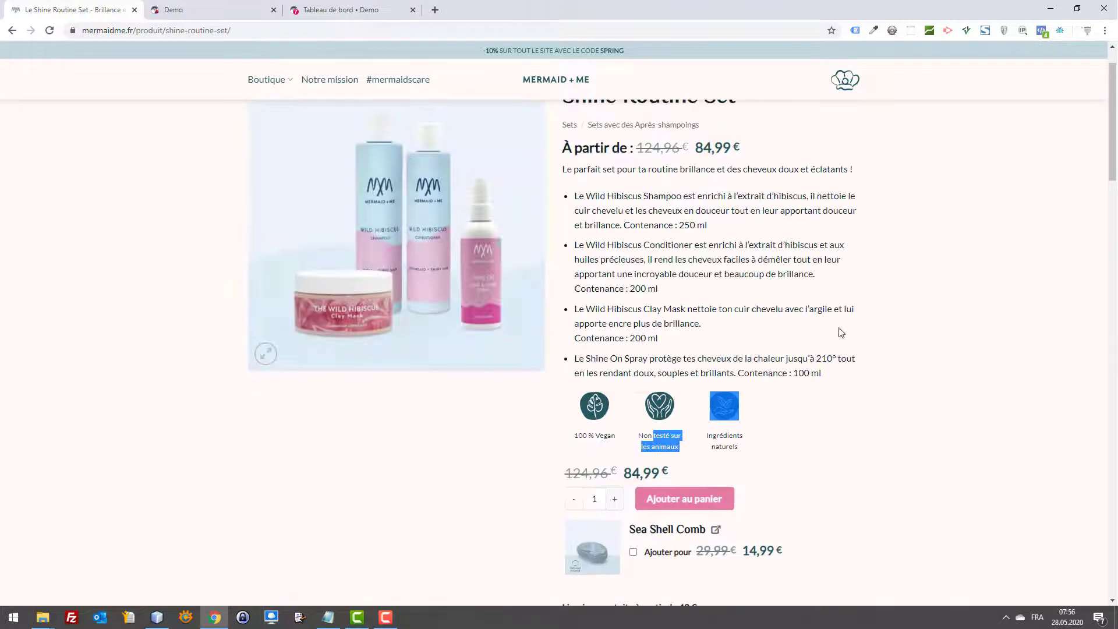
click(783, 410)
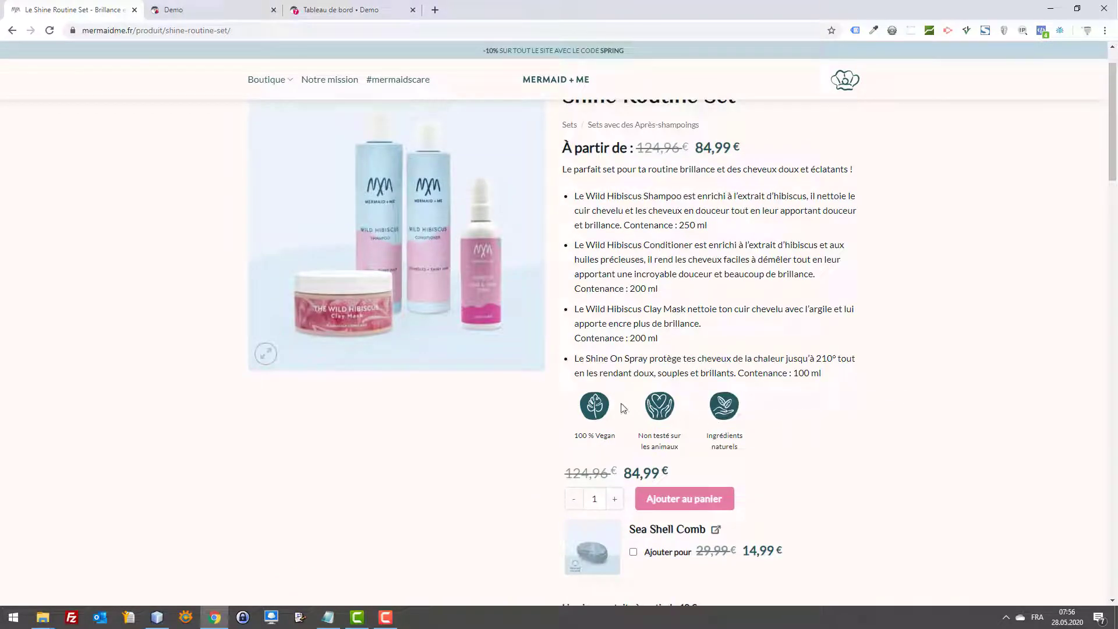
drag(722, 413, 563, 409)
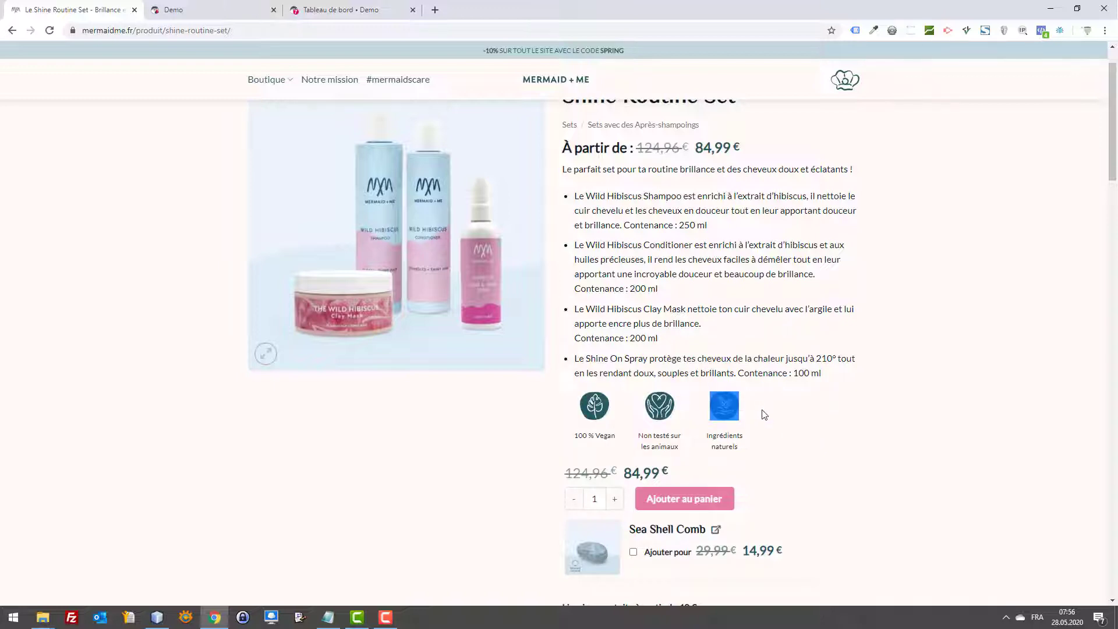
scroll(740, 402, up, 1)
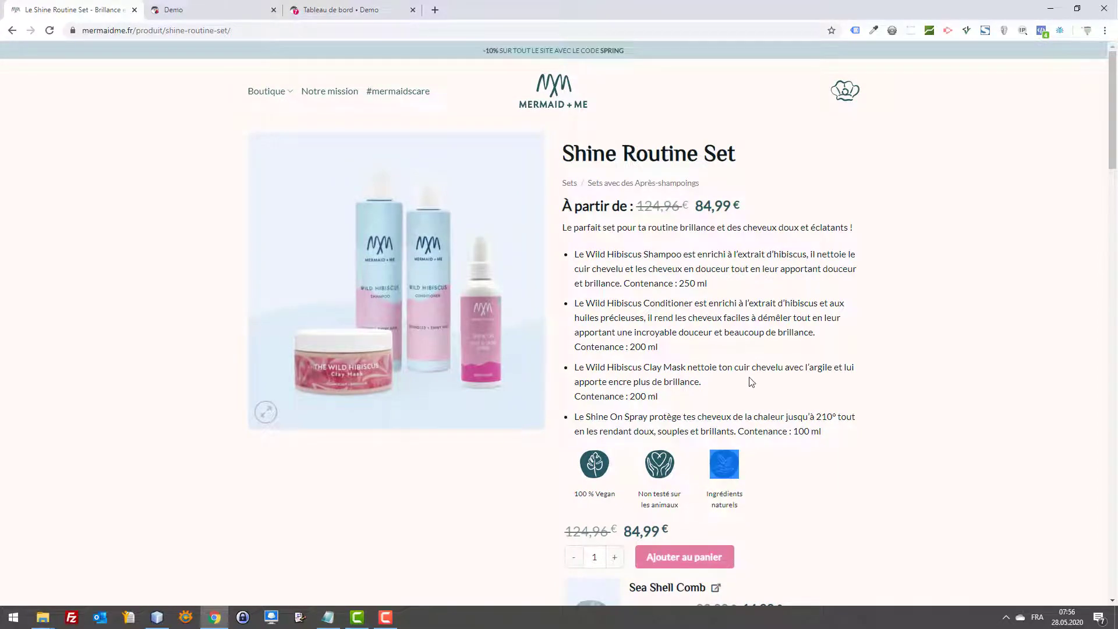
- Examine the Wild Hibiscus Shampoo part of the long description, including its three hair benefit icons
scroll(806, 429, down, 3)
scroll(841, 461, up, 3)
scroll(833, 454, down, 12)
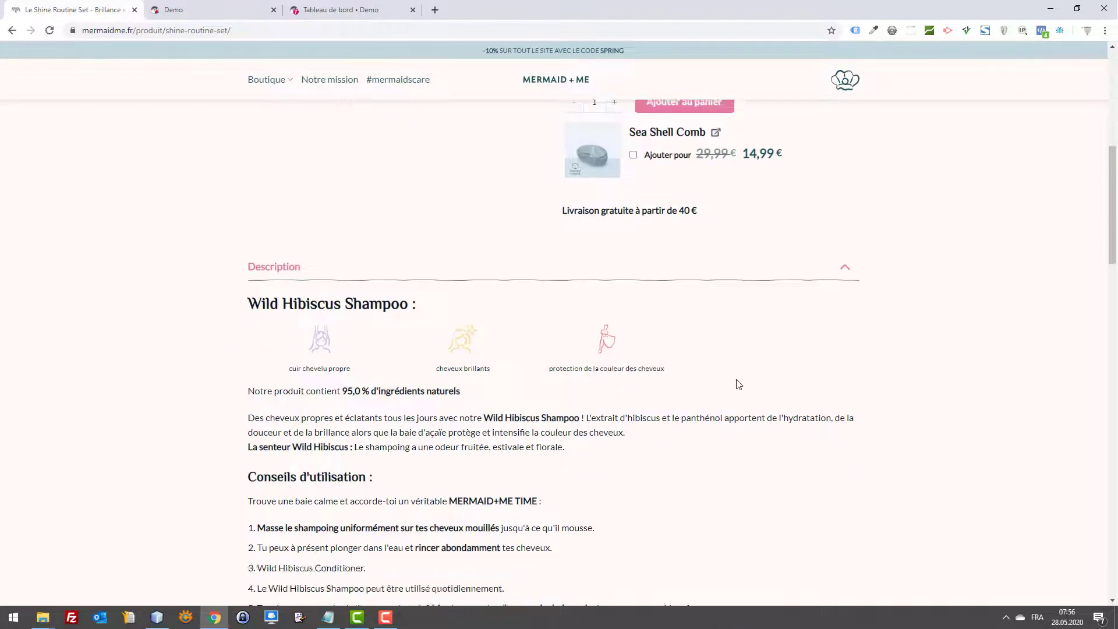
scroll(741, 383, up, 1)
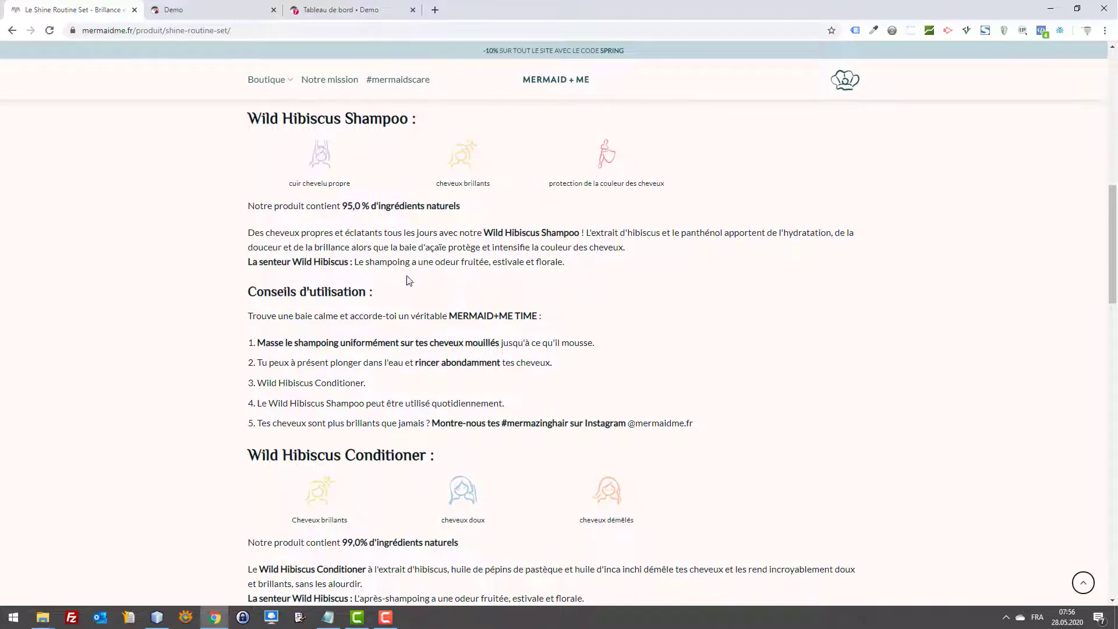
scroll(273, 291, up, 1)
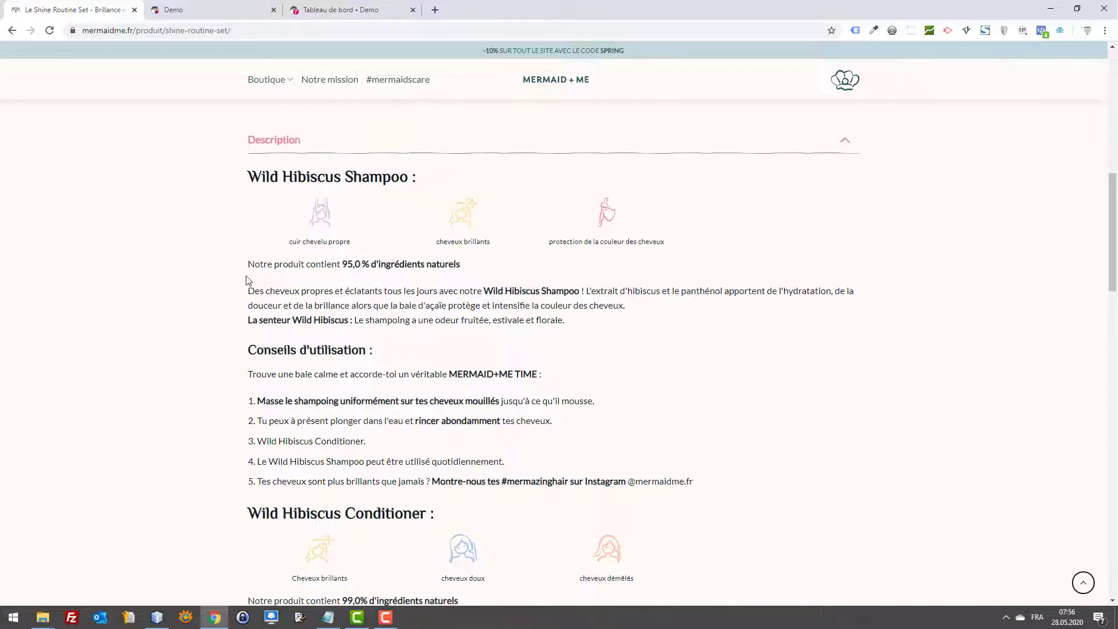
drag(727, 215, 321, 233)
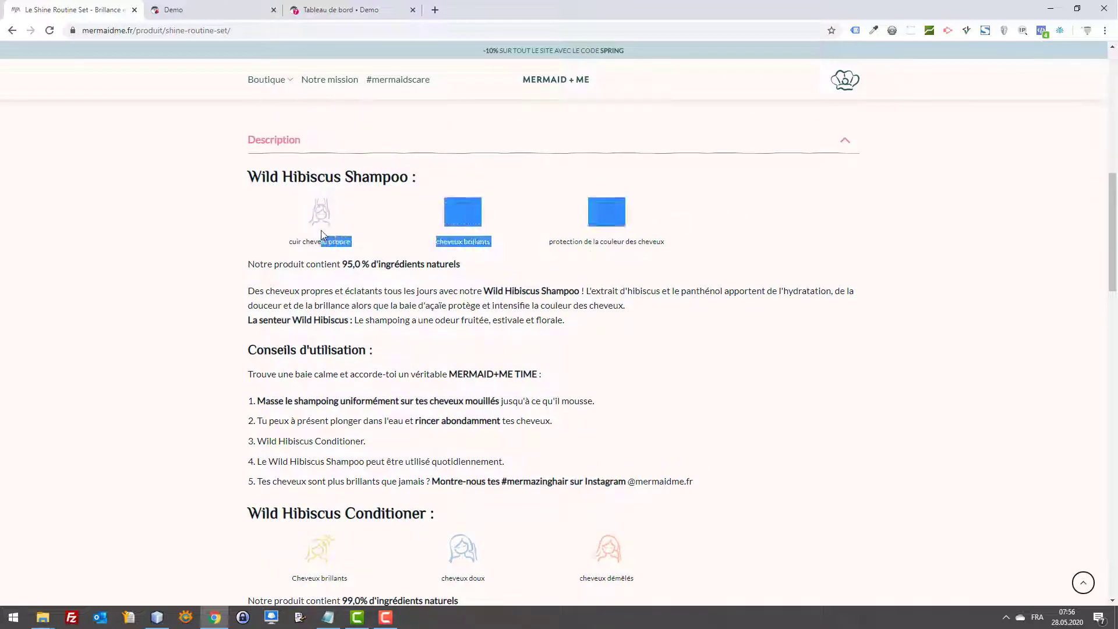
click(226, 303)
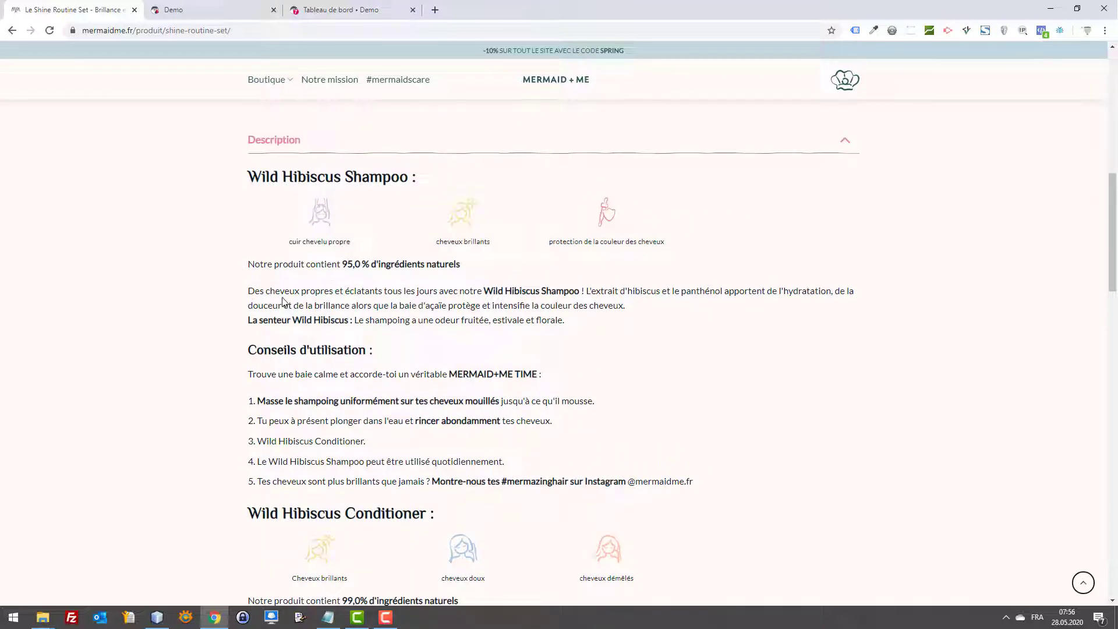
- Read the shampoo's "Conseils d'utilisation" section, examining the MERMAID+ME TIME introduction and the numbered usage steps
drag(247, 346, 389, 361)
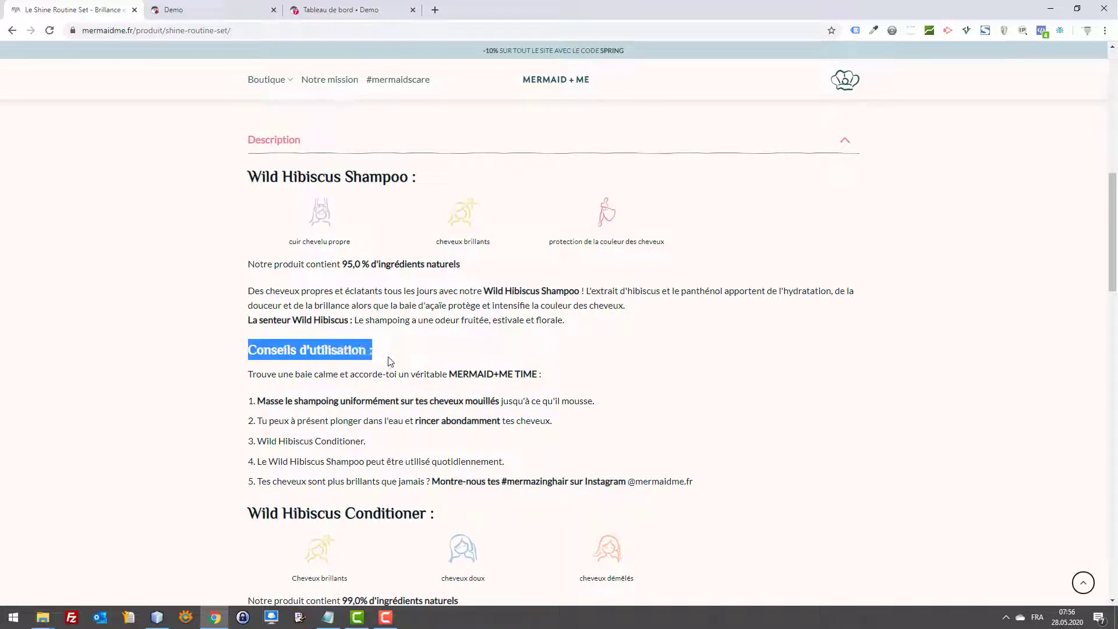
click(317, 365)
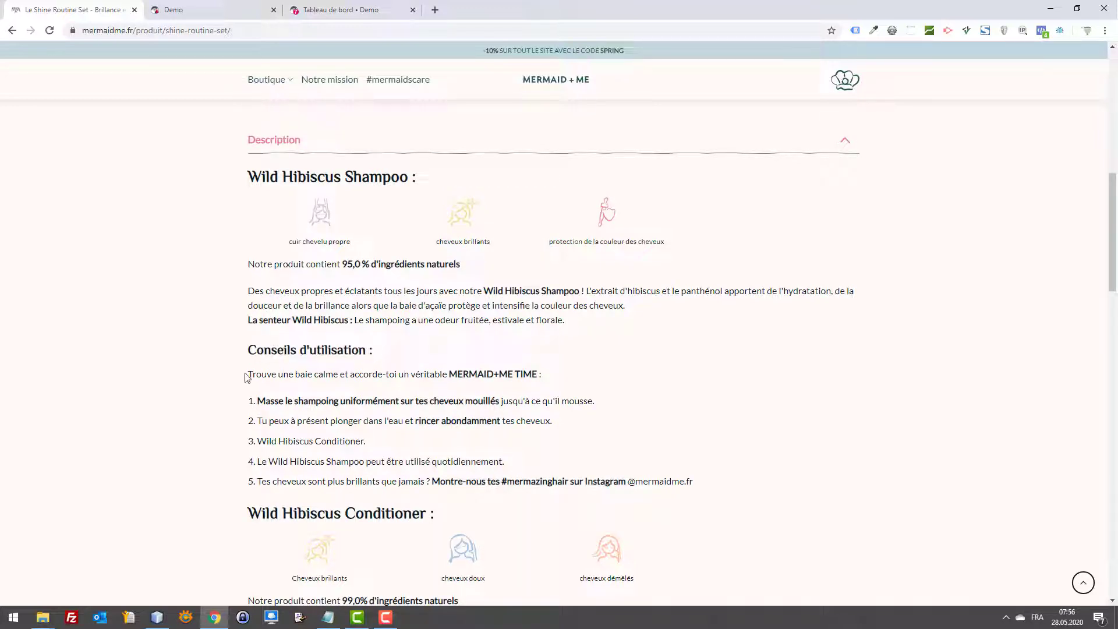
drag(249, 375, 469, 385)
click(479, 378)
drag(257, 420, 294, 420)
click(311, 424)
drag(278, 485, 456, 479)
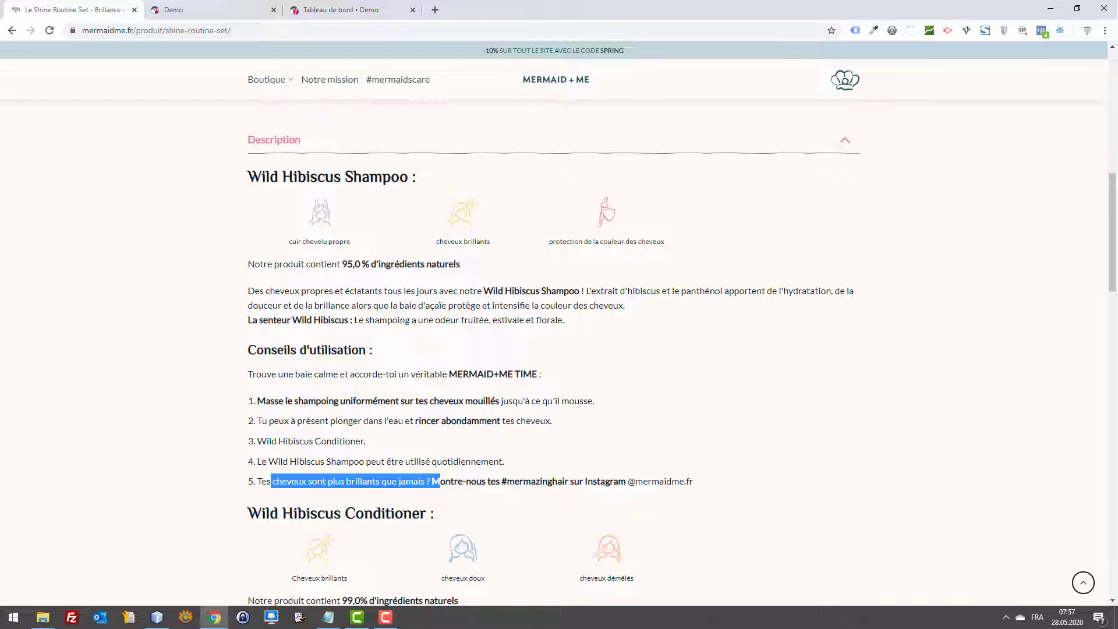
drag(249, 381, 556, 374)
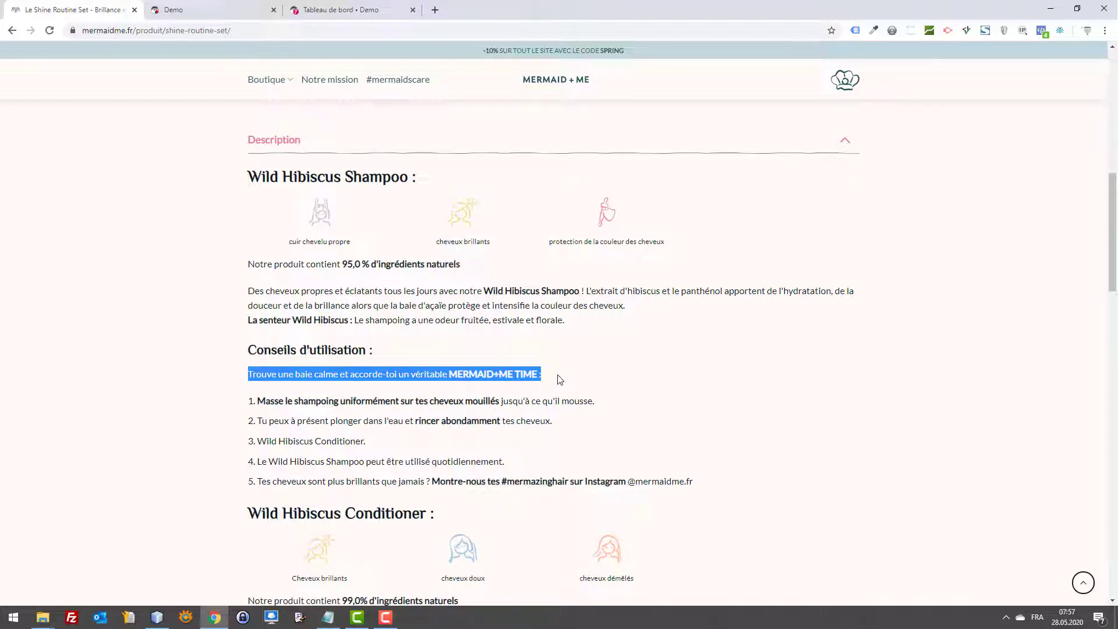
click(559, 379)
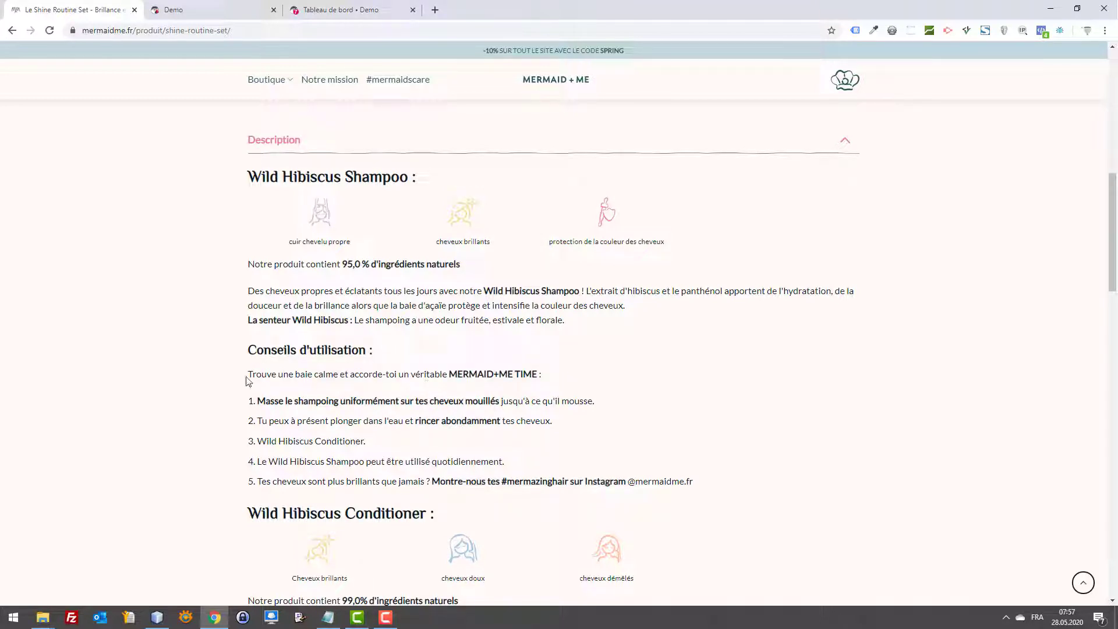
drag(266, 379, 613, 389)
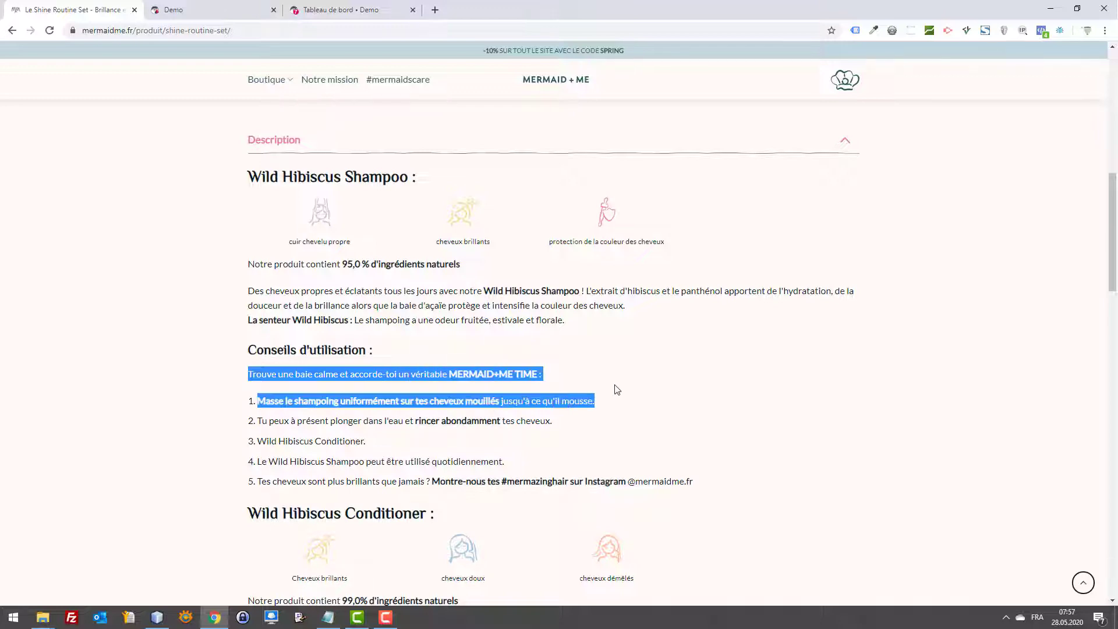
click(558, 363)
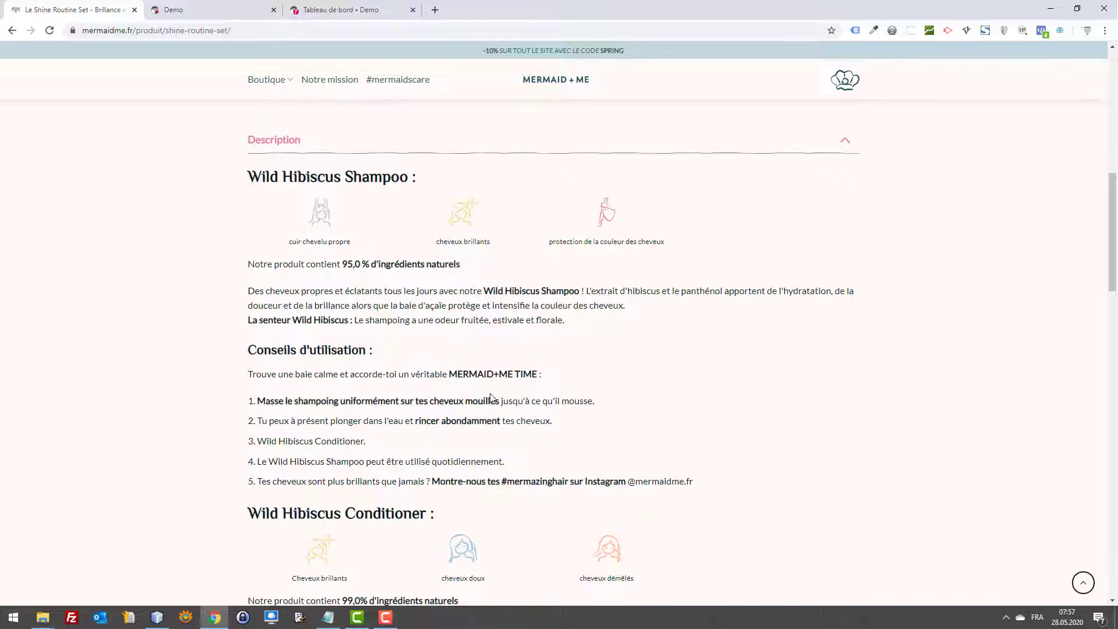
- Compare the Wild Hibiscus Conditioner's icons, text and usage advice with the structure of the shampoo section
scroll(466, 387, down, 1)
scroll(500, 365, down, 3)
scroll(505, 343, down, 2)
scroll(499, 326, up, 2)
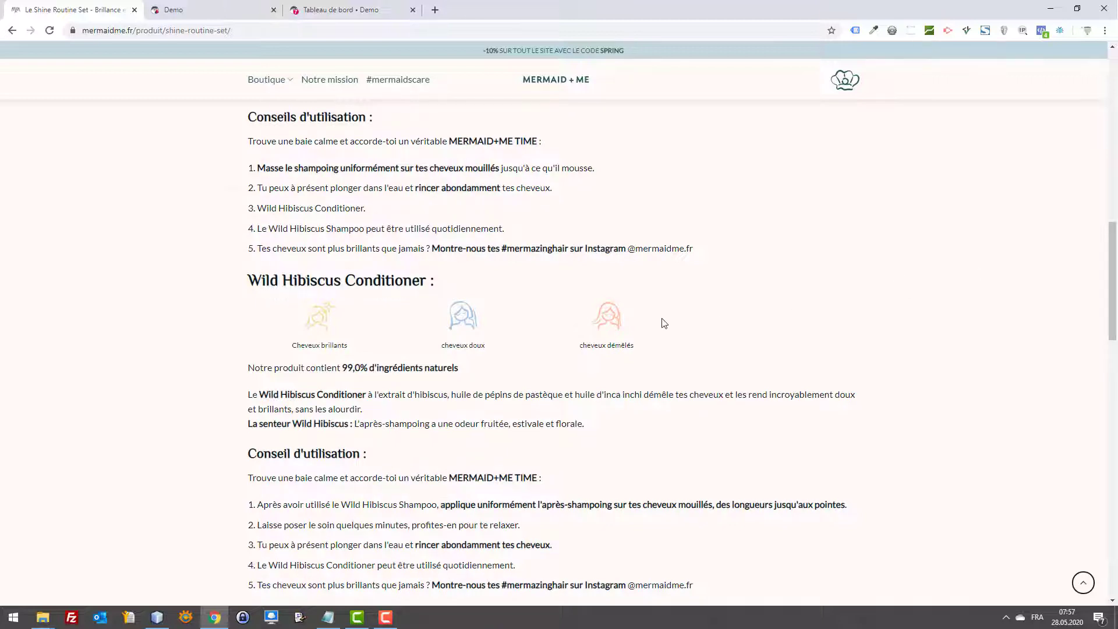
scroll(466, 291, up, 2)
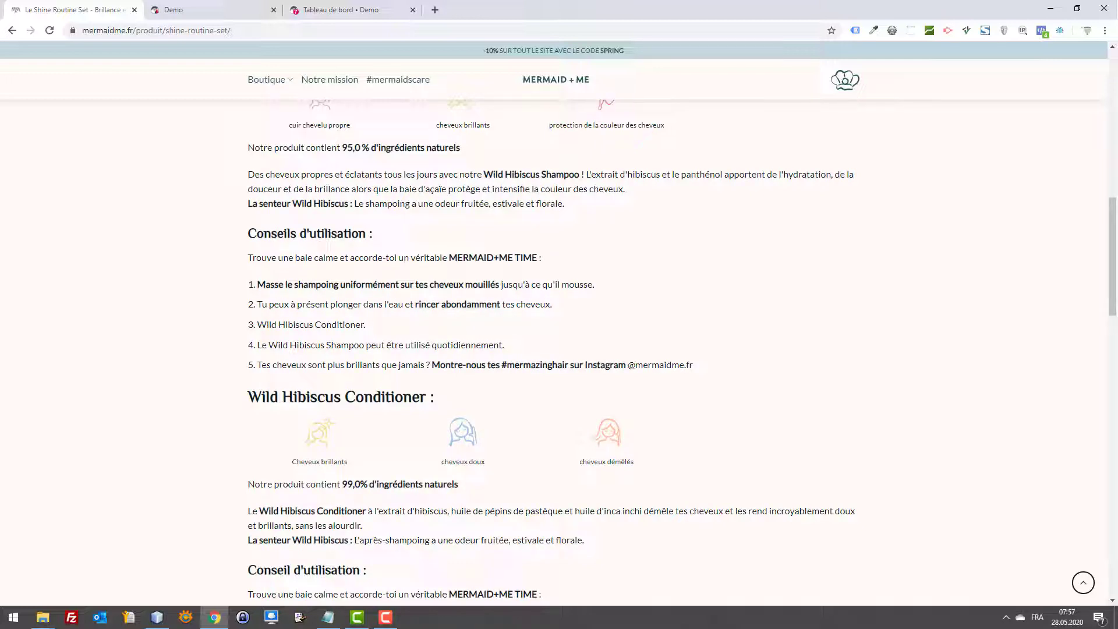
scroll(337, 326, down, 7)
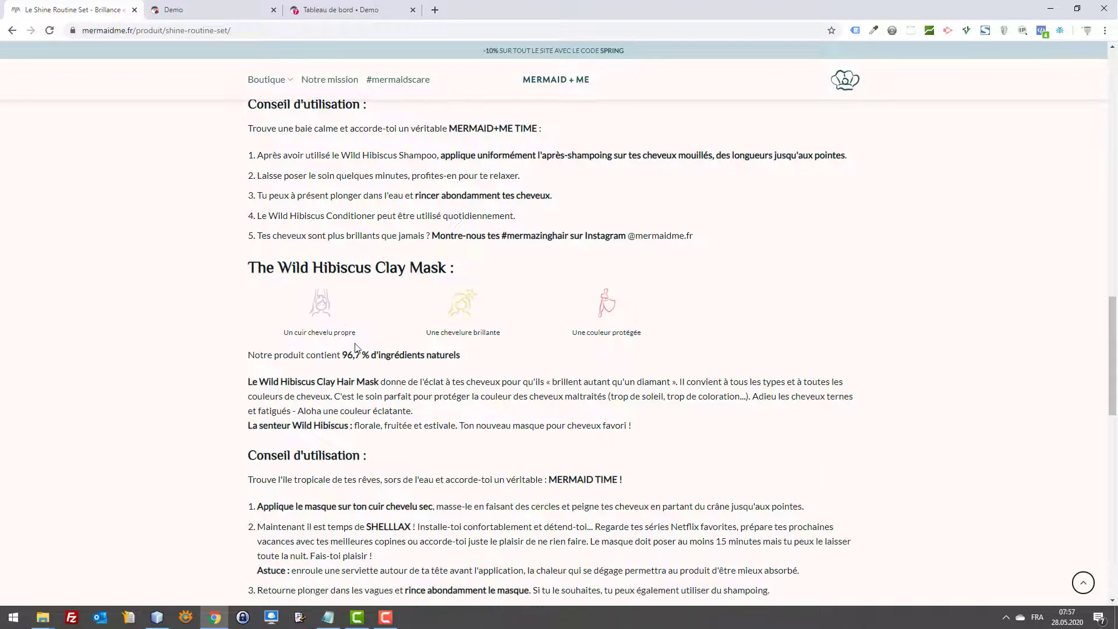
scroll(379, 319, up, 6)
scroll(244, 189, up, 1)
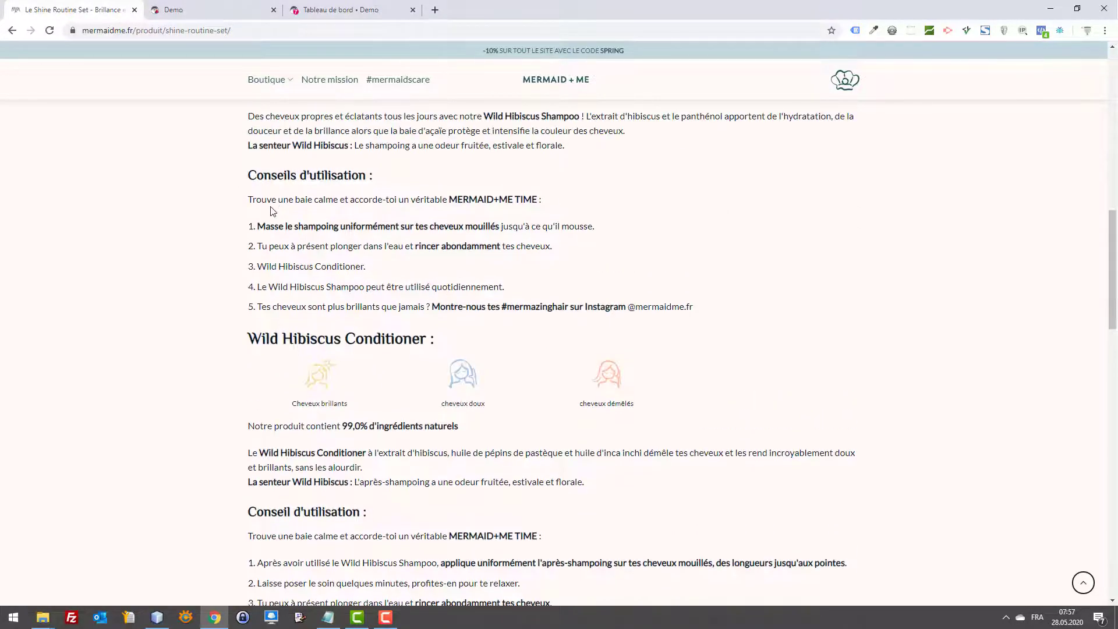
- Skim the whole long description through the Clay Mask and Shine On sections, then return to its beginning
scroll(369, 290, down, 12)
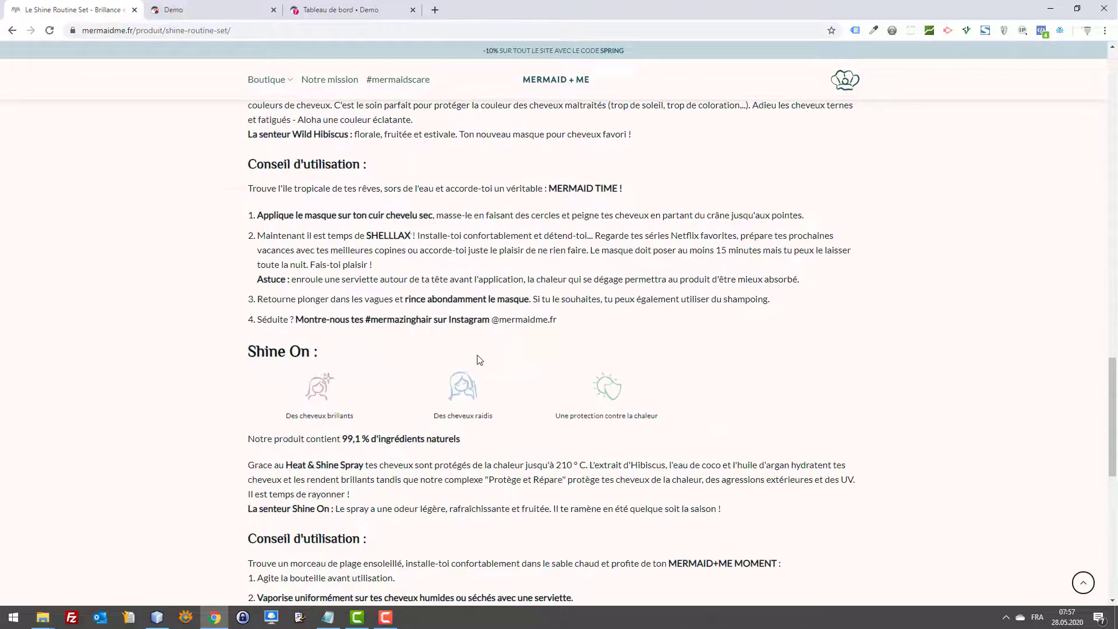
scroll(479, 360, down, 9)
scroll(460, 365, up, 5)
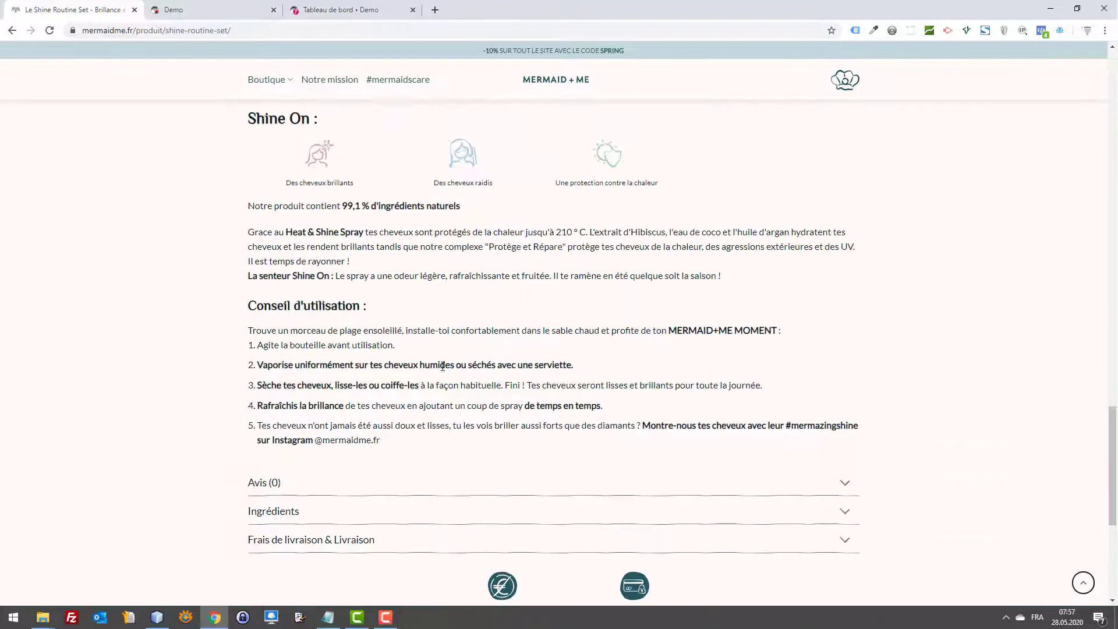
scroll(444, 365, up, 12)
scroll(368, 327, up, 6)
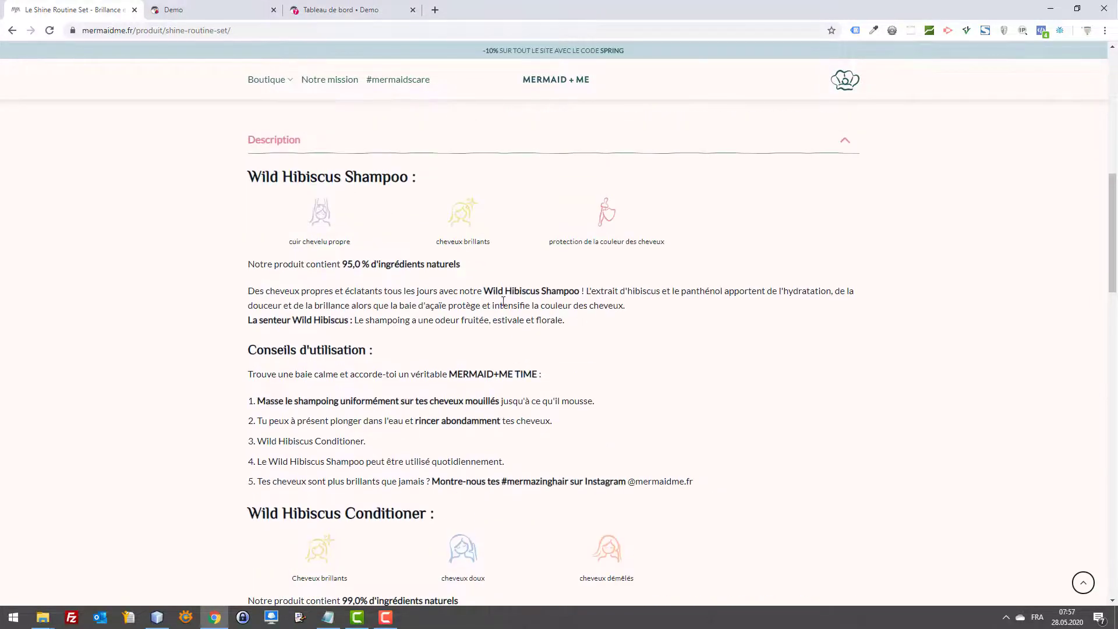
- Compare the opening sentences of the usage advice for the conditioner, Clay Mask and Shine On spray
scroll(539, 301, down, 15)
scroll(349, 291, up, 1)
drag(237, 249, 387, 248)
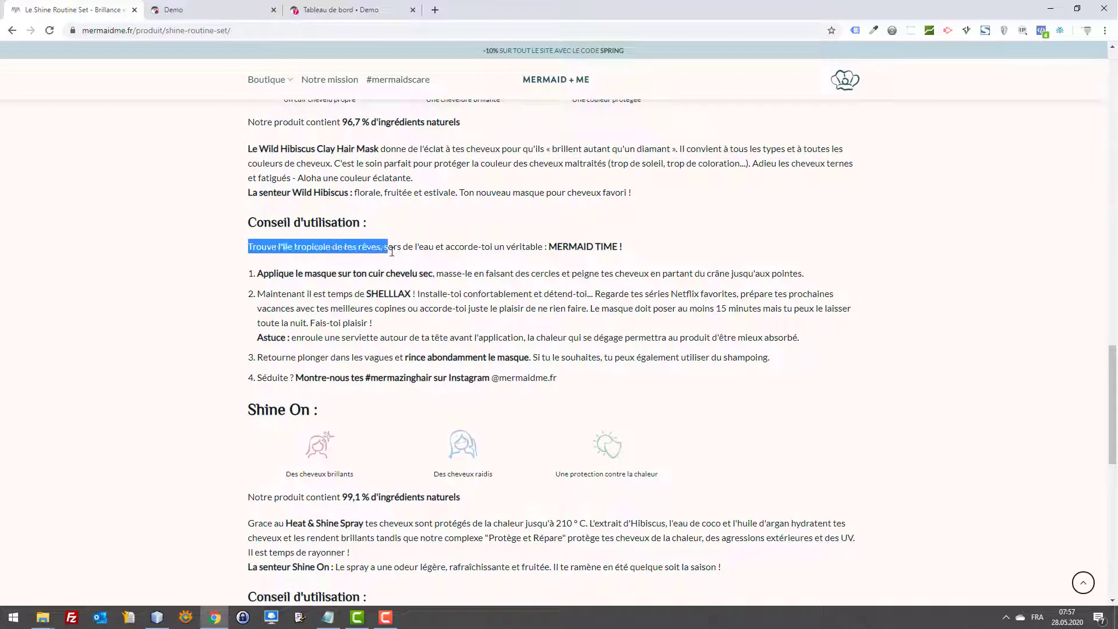
scroll(357, 243, up, 5)
drag(249, 190, 423, 187)
scroll(349, 180, down, 7)
drag(246, 142, 461, 130)
click(343, 358)
scroll(313, 402, down, 1)
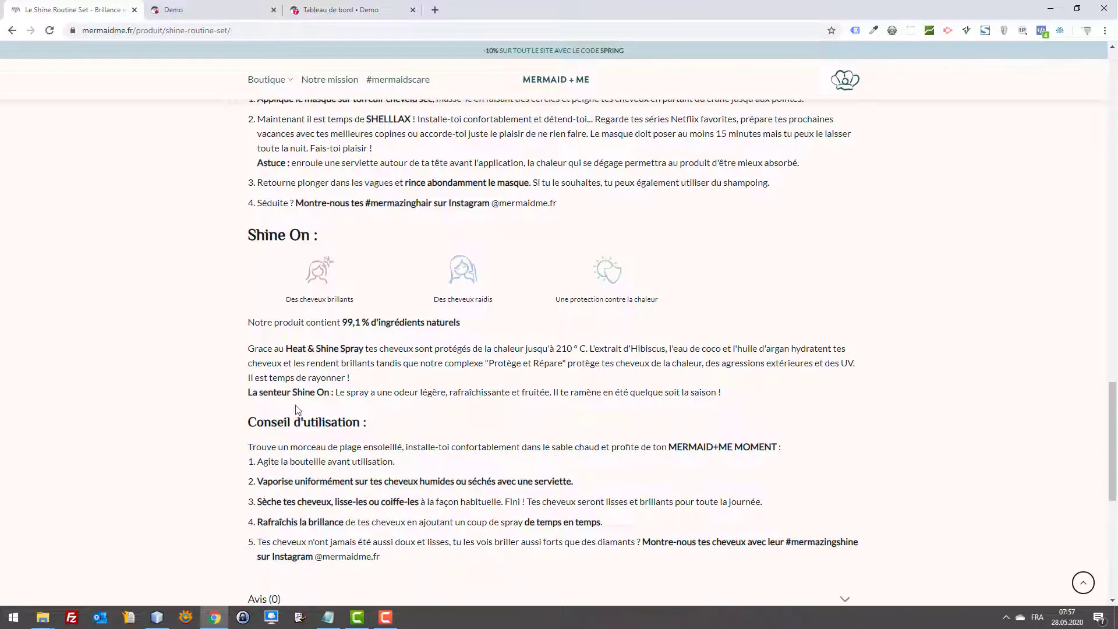
drag(250, 441, 576, 446)
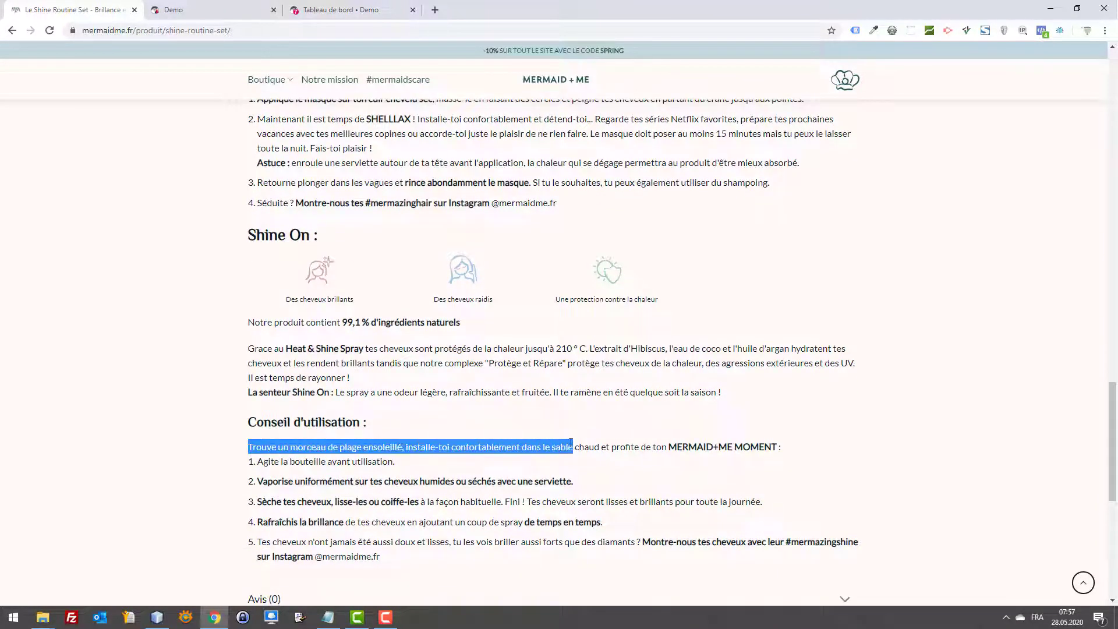
- Read the numbered usage steps for the Shine On spray, from spraying and drying to the closing question
scroll(536, 443, down, 4)
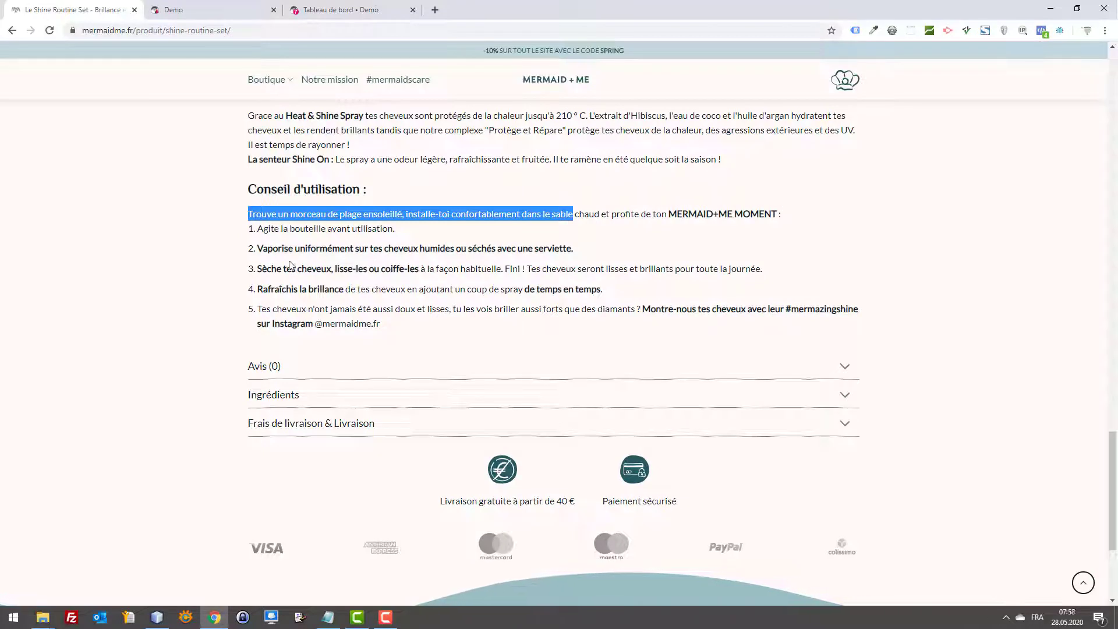
drag(263, 248, 546, 252)
drag(430, 269, 586, 269)
drag(428, 309, 327, 310)
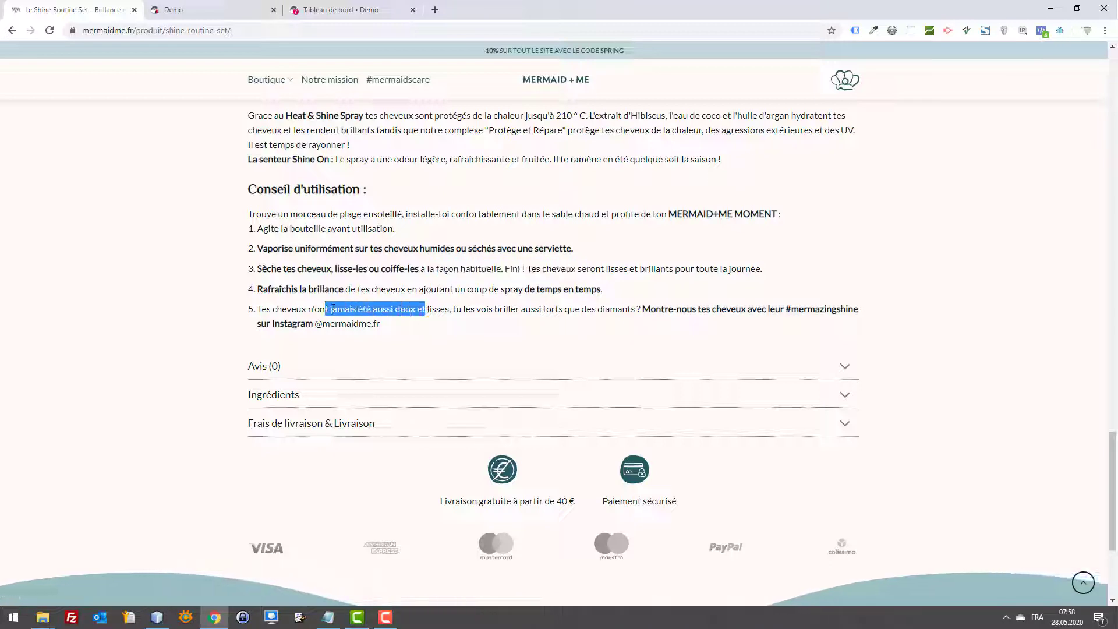
click(543, 304)
- Examine the Shine On section's closing invitation to share hair photos on Instagram with the #mermazingshine hashtag
drag(888, 312, 697, 310)
click(672, 309)
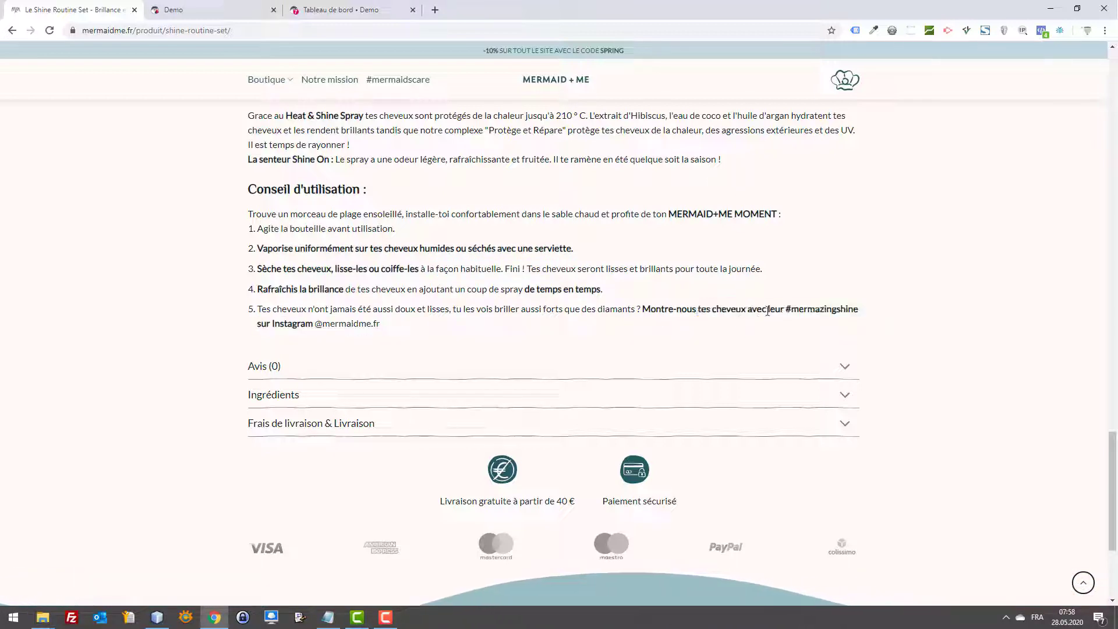
mouse_move(798, 309)
mouse_down()
mouse_move(871, 311)
mouse_move(788, 312)
mouse_up()
drag(271, 324, 511, 338)
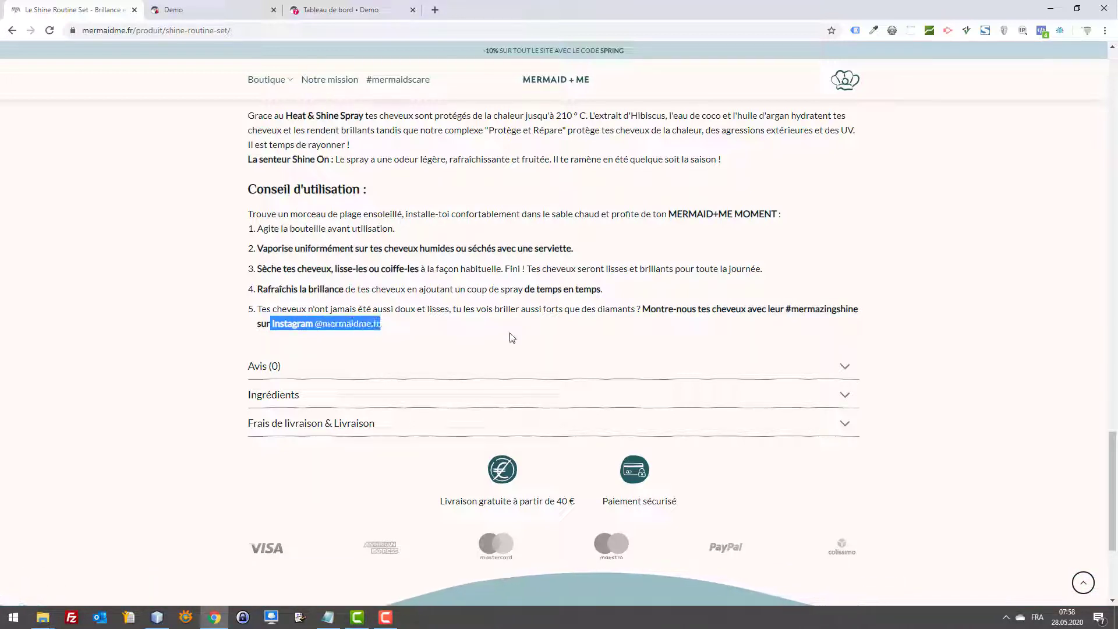
click(463, 326)
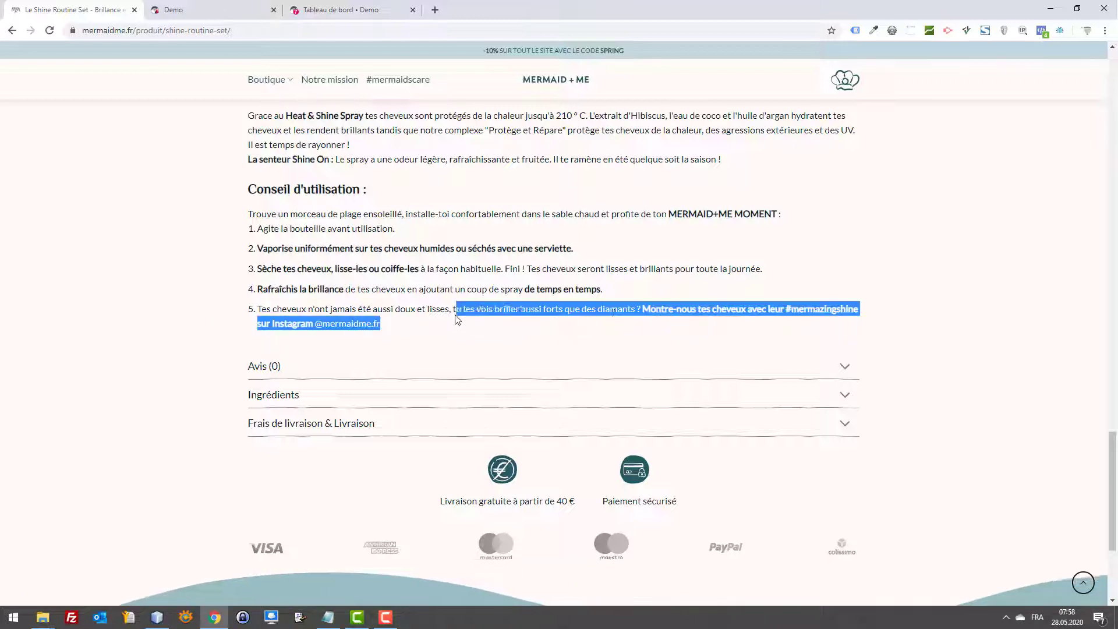
drag(754, 323, 702, 309)
drag(798, 322, 805, 310)
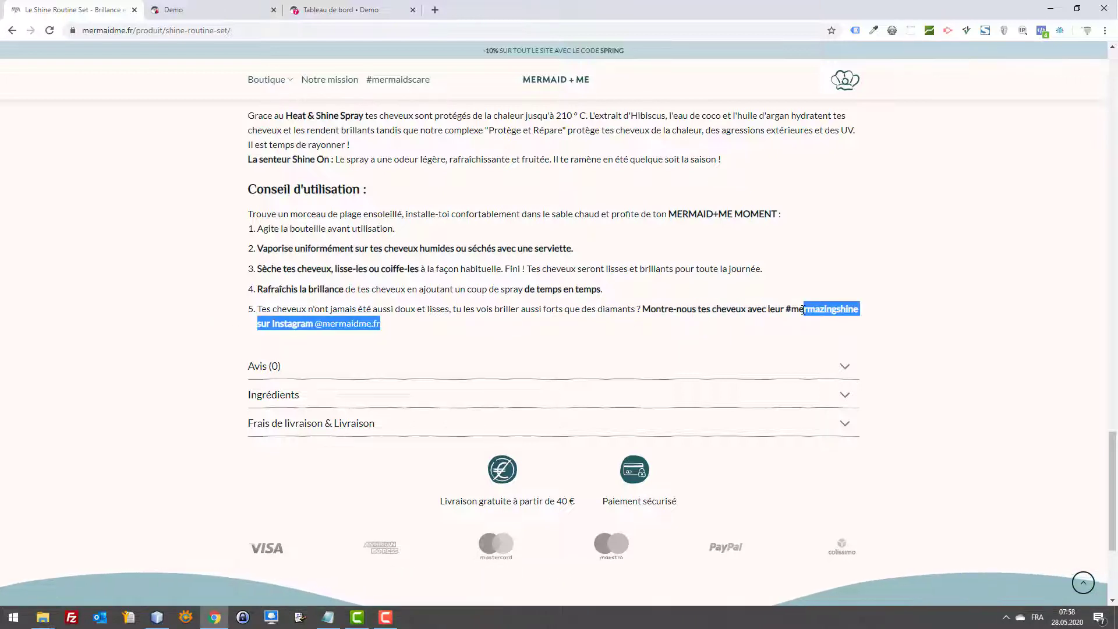
- Search the web in a new tab for "mermaidme instagram" and open the brand's mermaidme.de Instagram profile
click(879, 319)
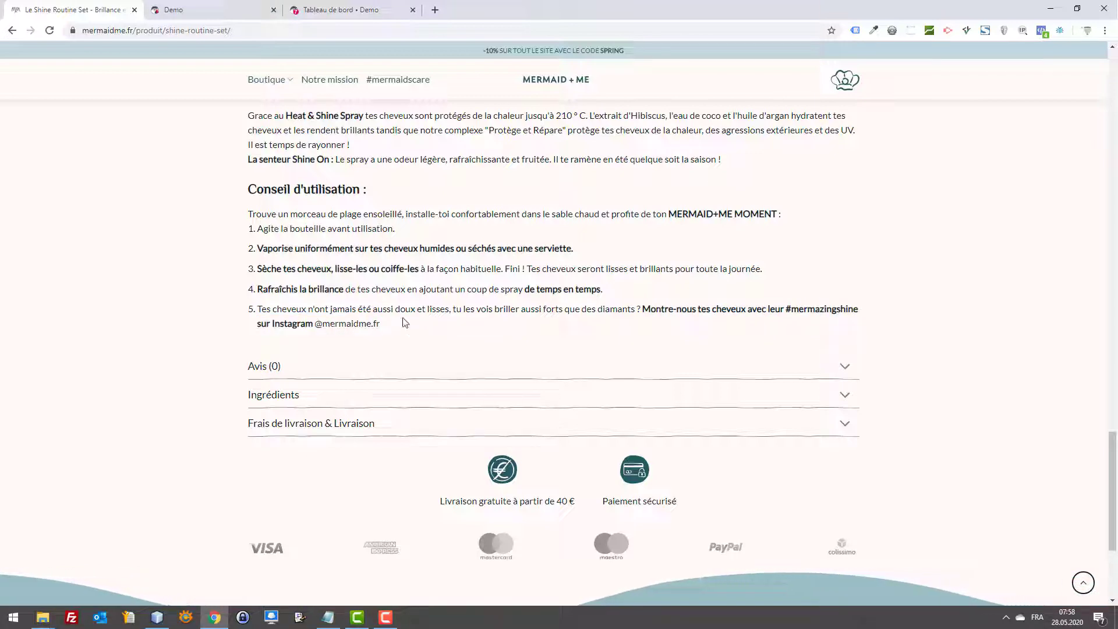
drag(385, 322, 371, 324)
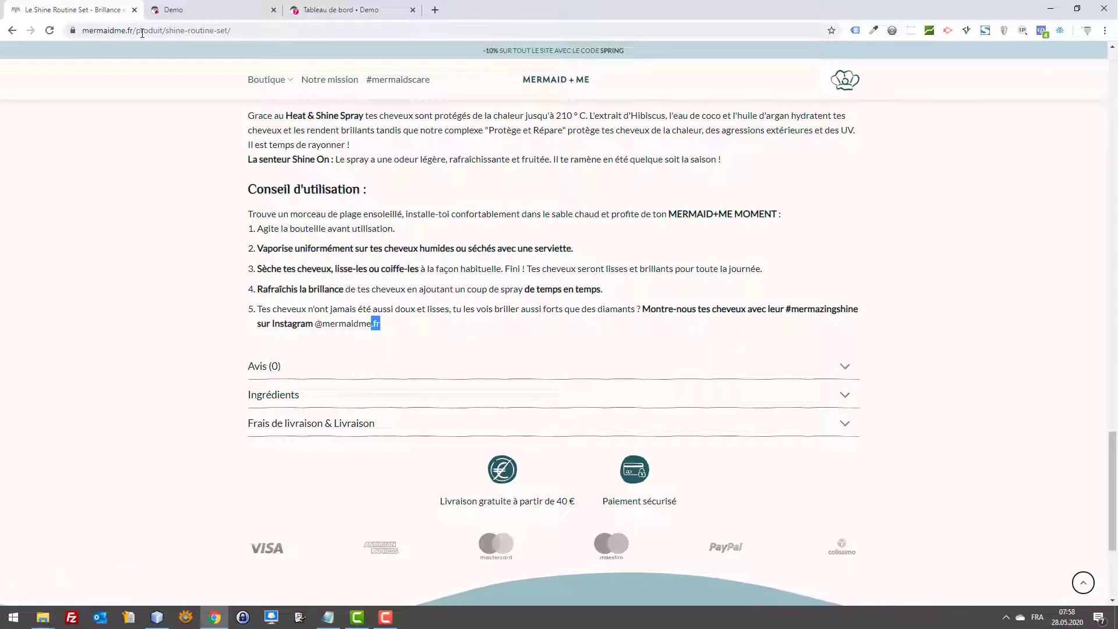
double_click(111, 30)
key(ctrl+c)
key(ctrl+t)
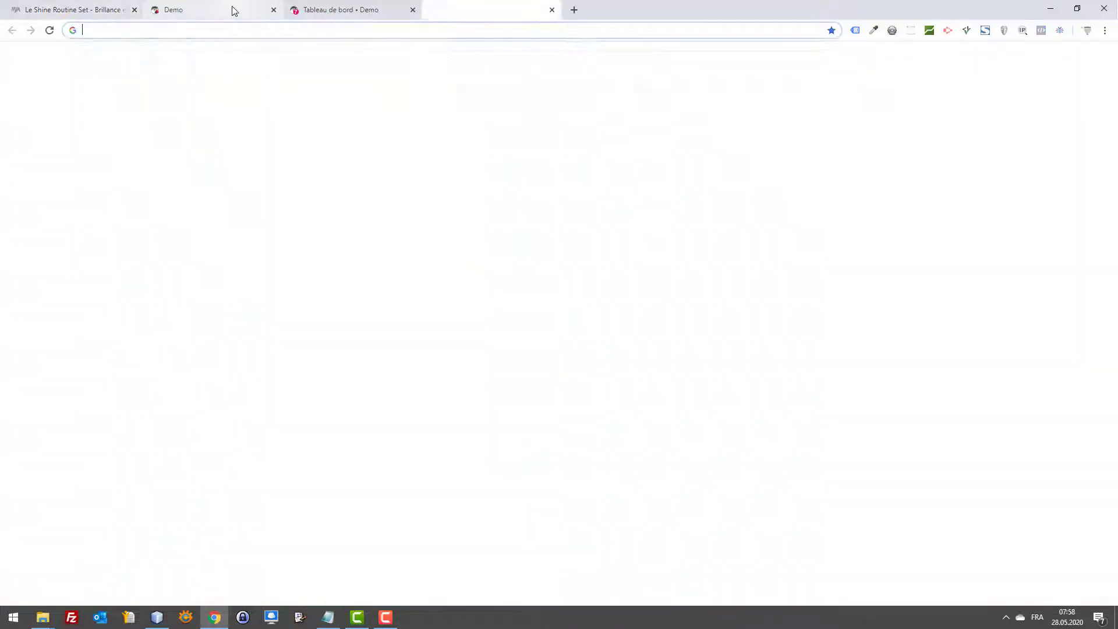
key(ctrl+v)
text(instagram)
key(Return)
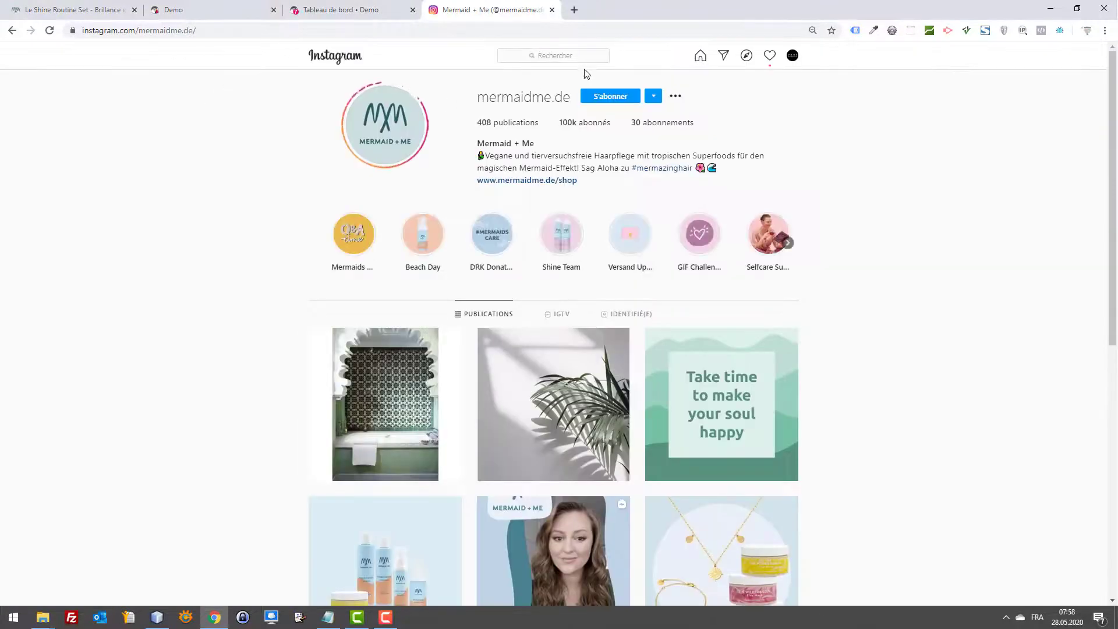
- Search Instagram for "mermaidme", open the Italian mermaidme.it profile and look over its posts
click(578, 55)
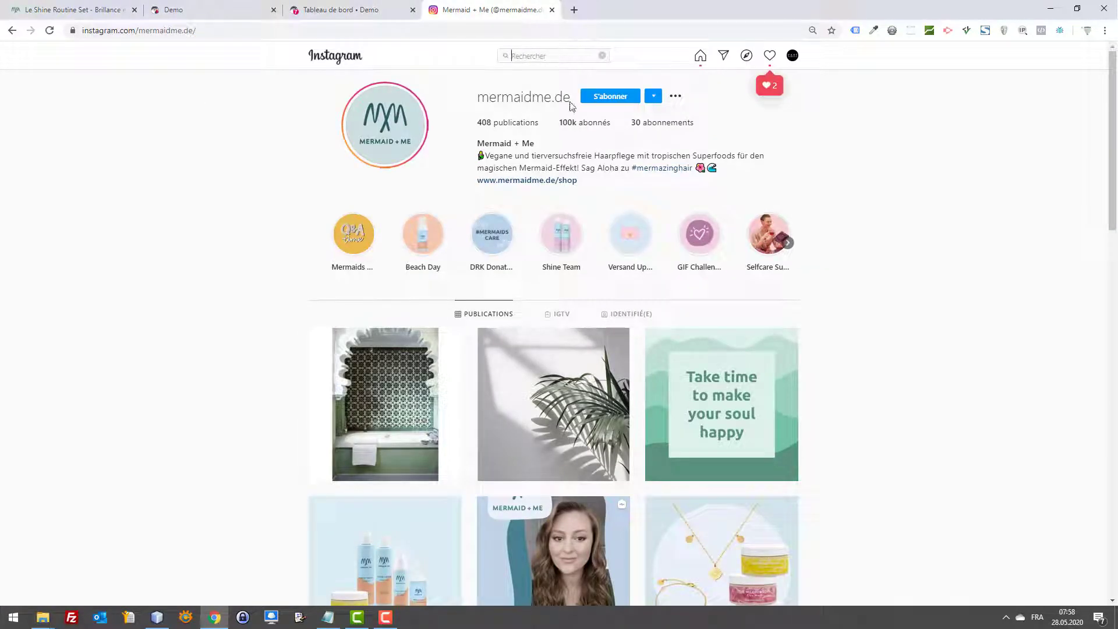
text(mermaidme)
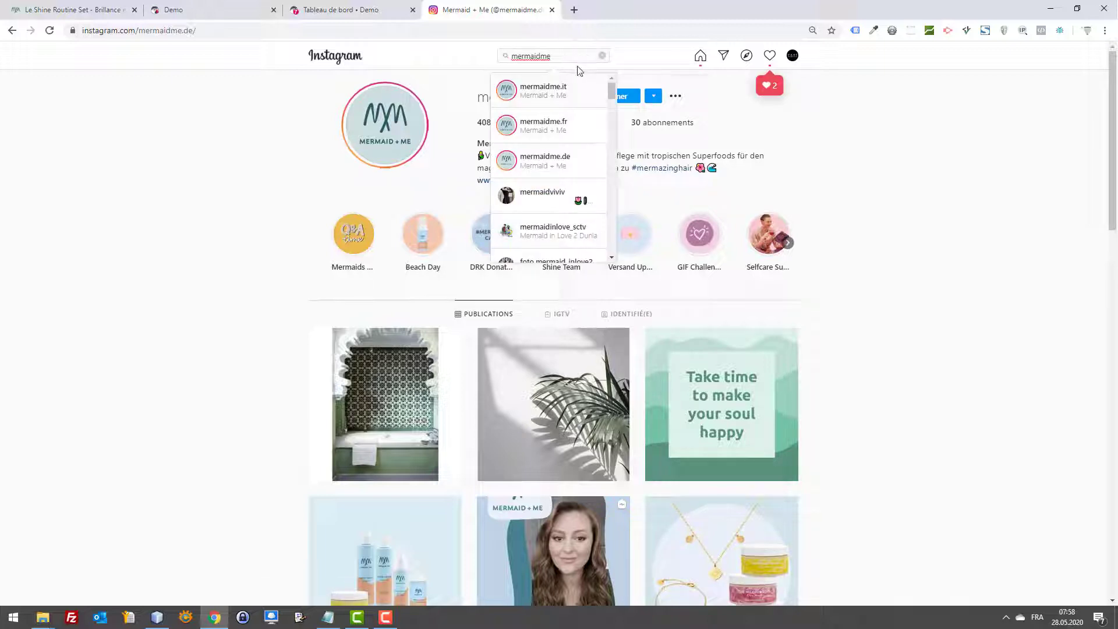
click(560, 92)
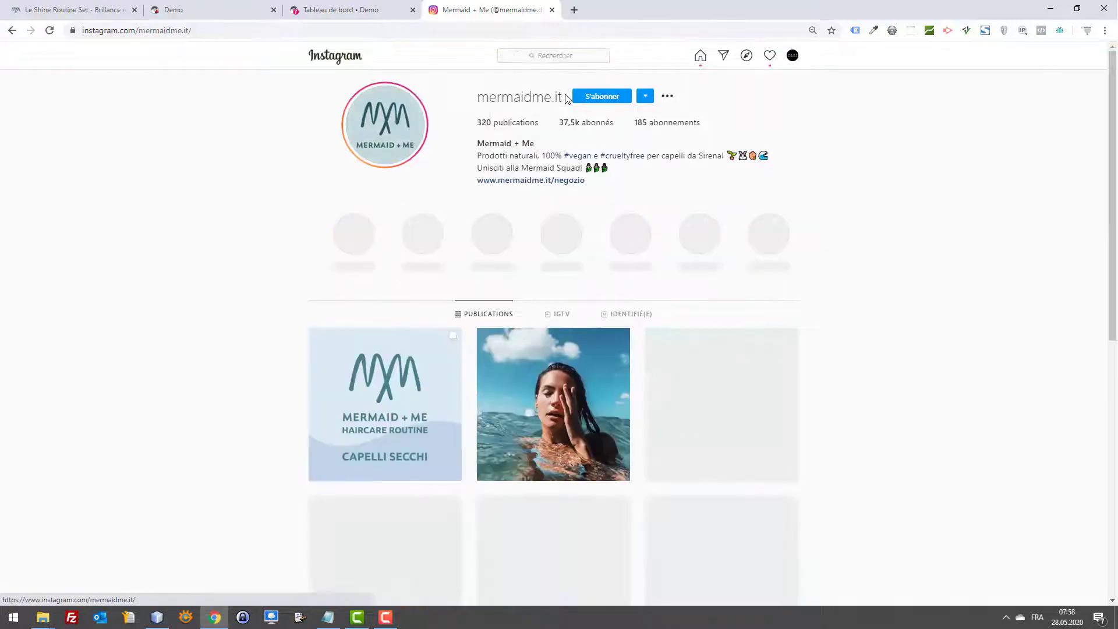
scroll(525, 336, down, 6)
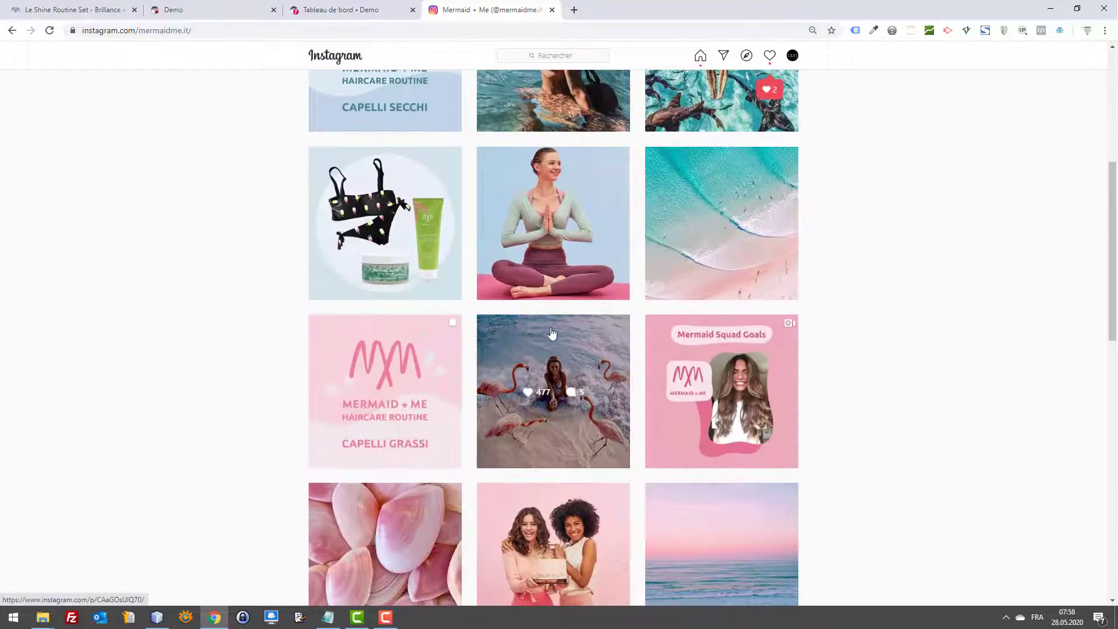
scroll(524, 336, up, 6)
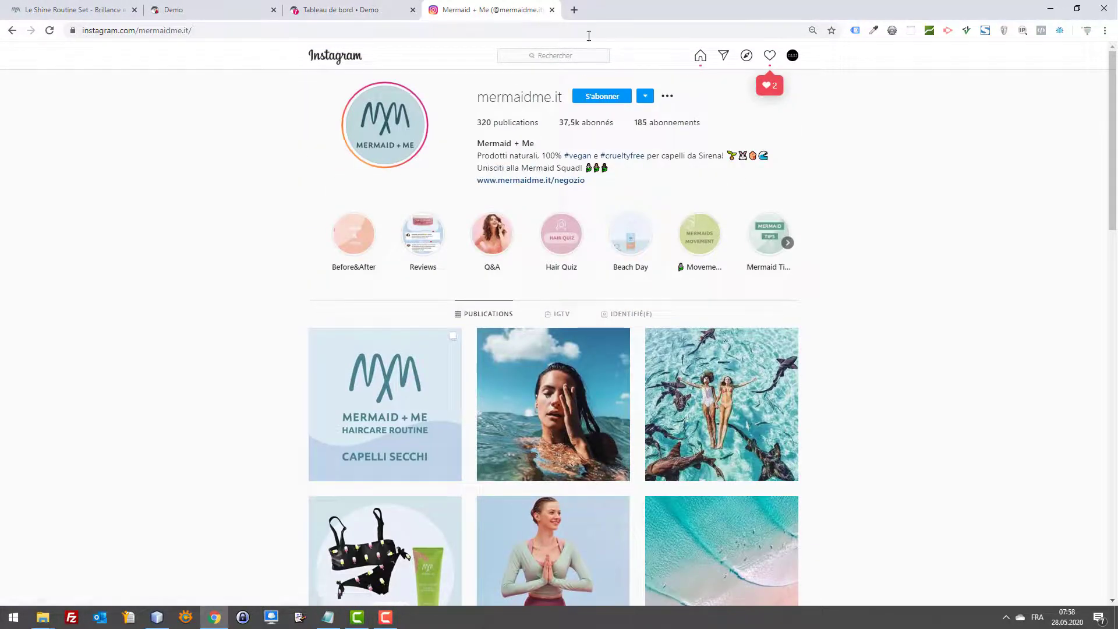
- Search Instagram for "#mermaidme", open the French mermaidme.fr profile and look over its posts
click(557, 55)
text(mermaidme)
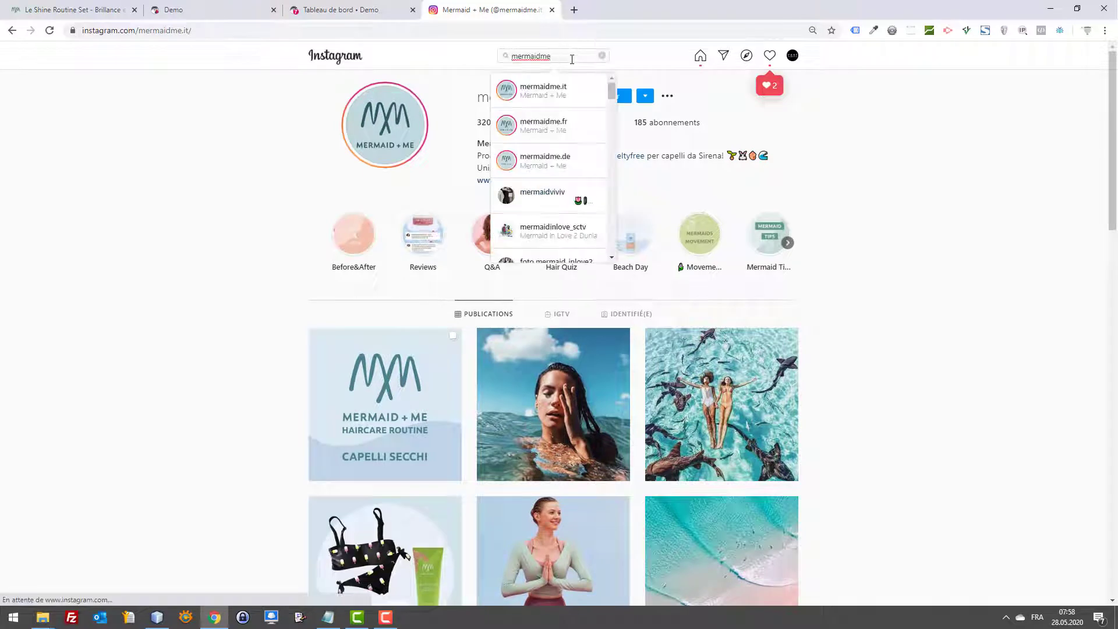
scroll(580, 107, down, 1)
scroll(579, 99, up, 1)
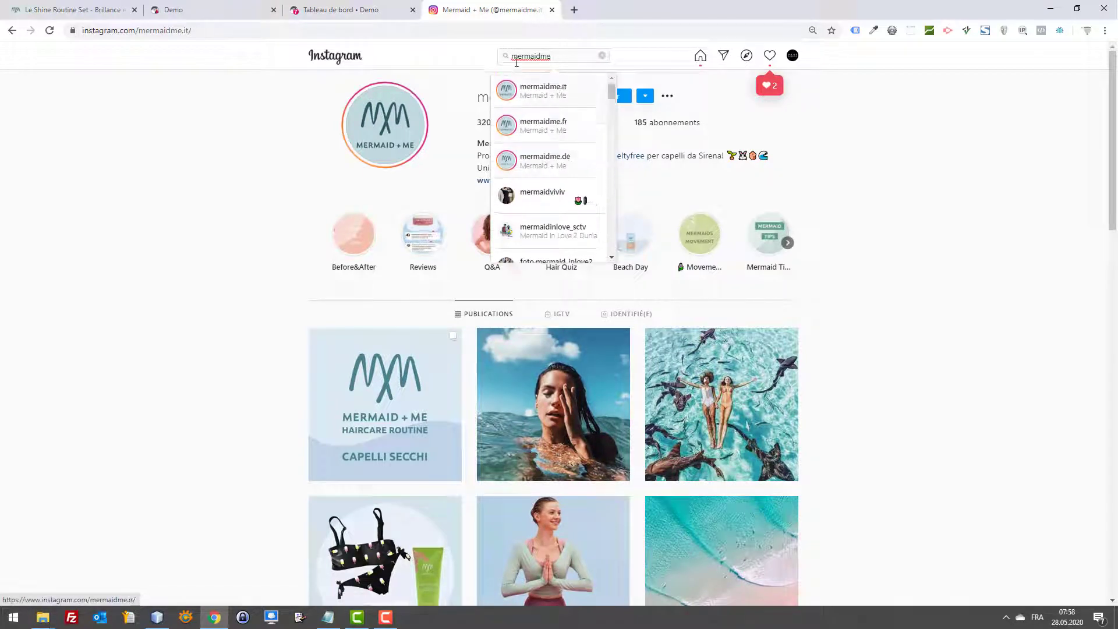
click(513, 54)
text(#)
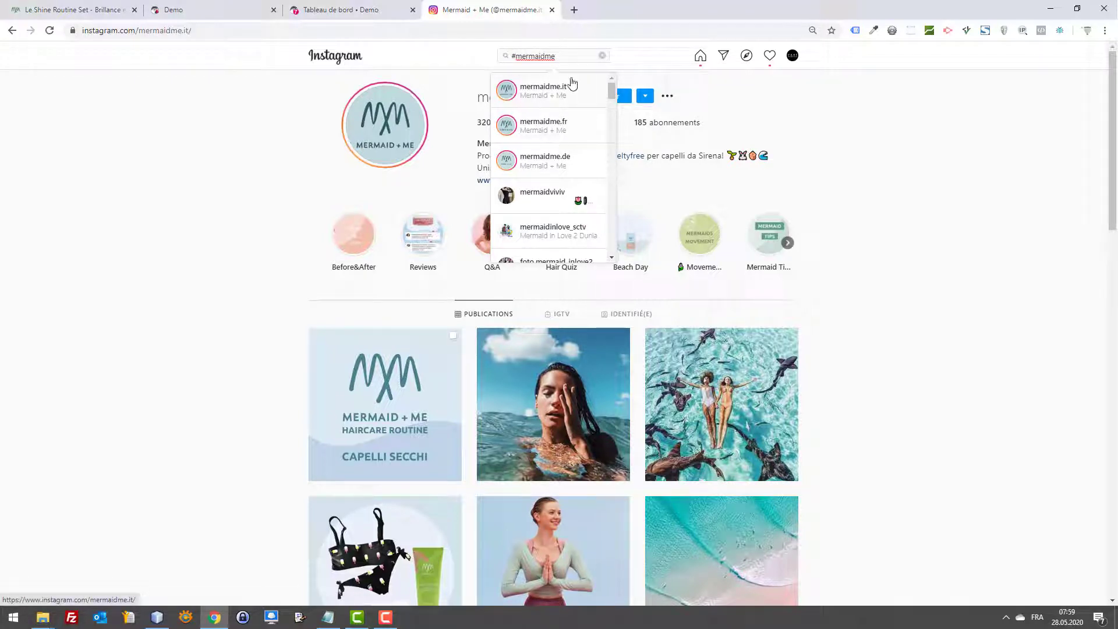
click(568, 132)
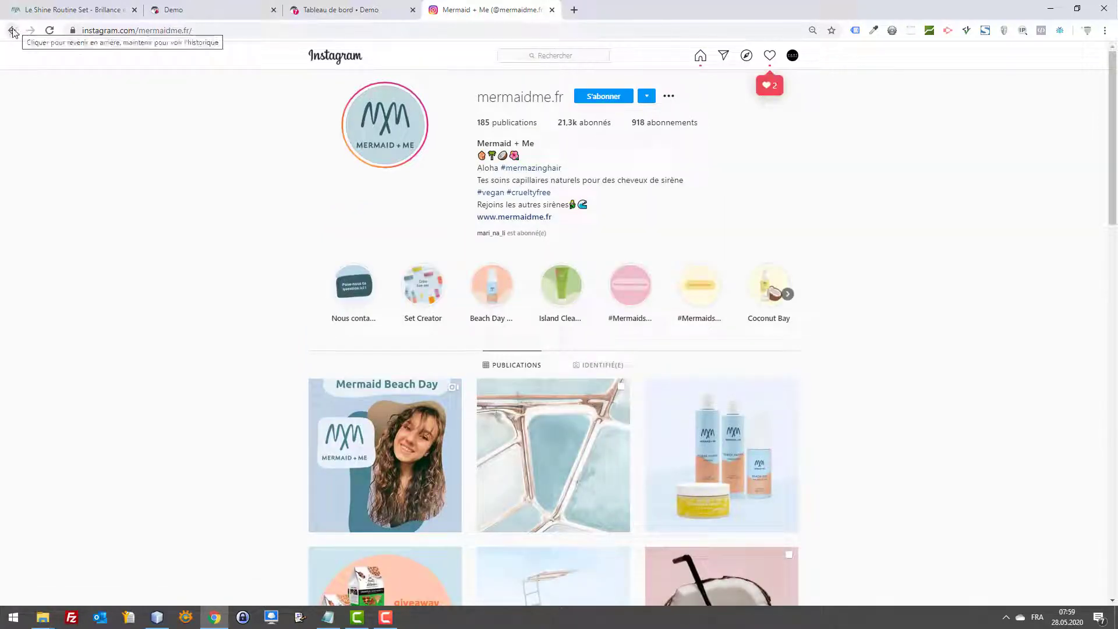
scroll(340, 327, down, 3)
scroll(341, 328, down, 2)
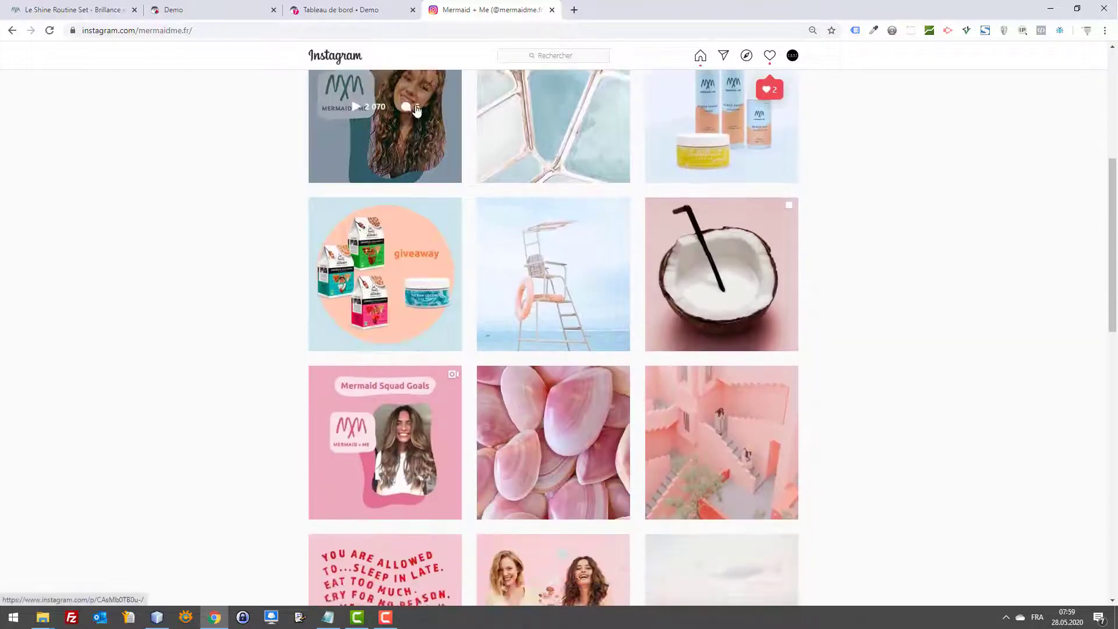
- Open the Mermaid Beach Day post and follow the #mermaidme hashtag in its caption to browse the tagged posts
scroll(407, 262, up, 1)
click(441, 235)
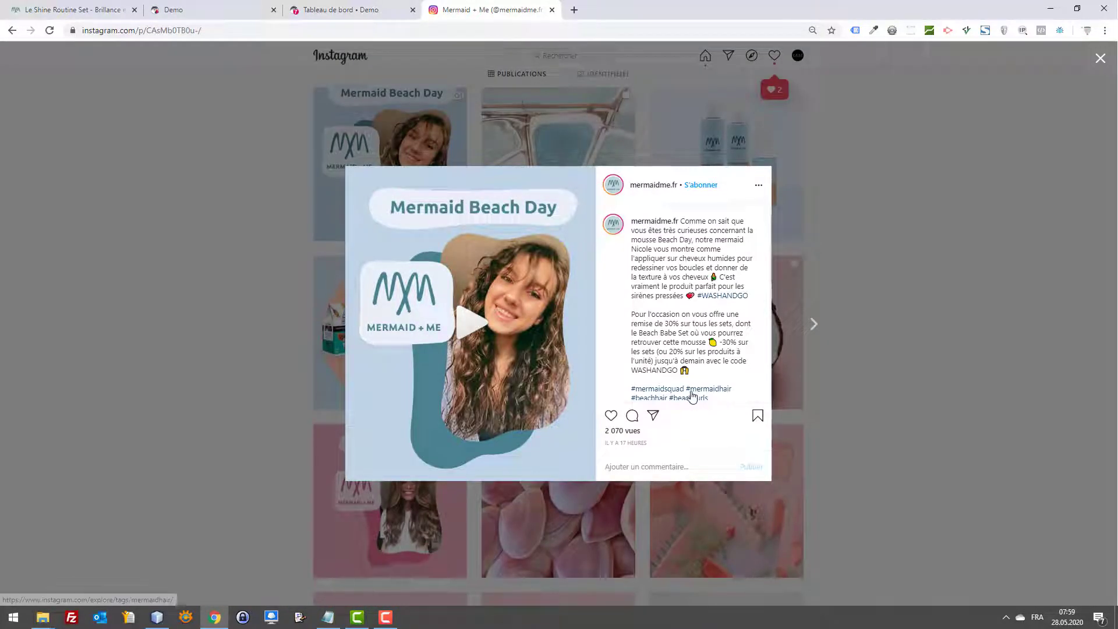
scroll(693, 349, down, 1)
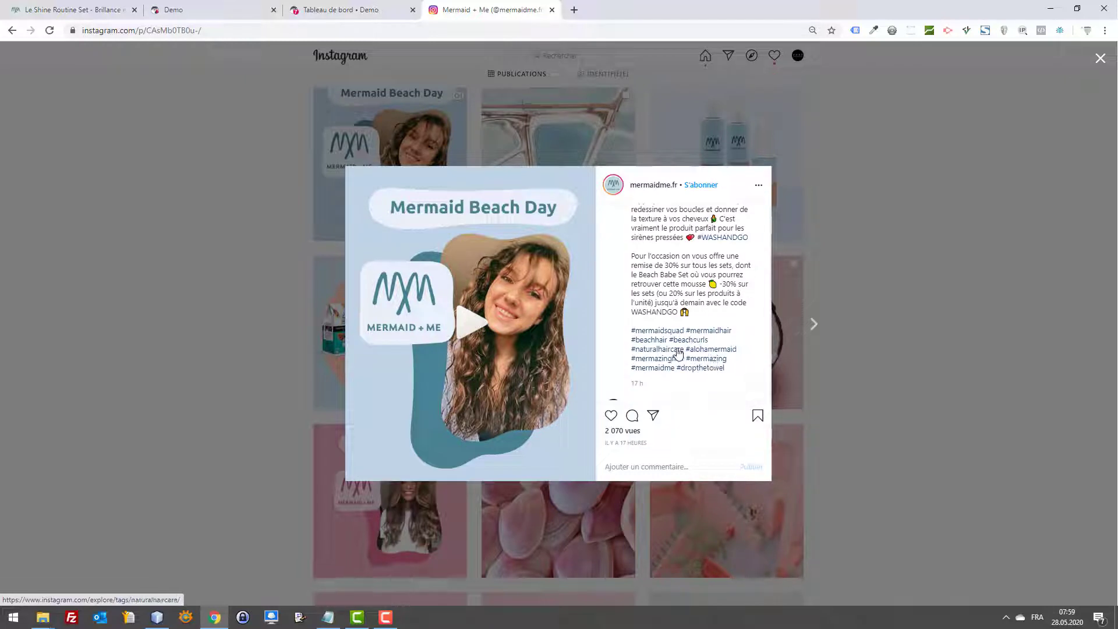
click(656, 371)
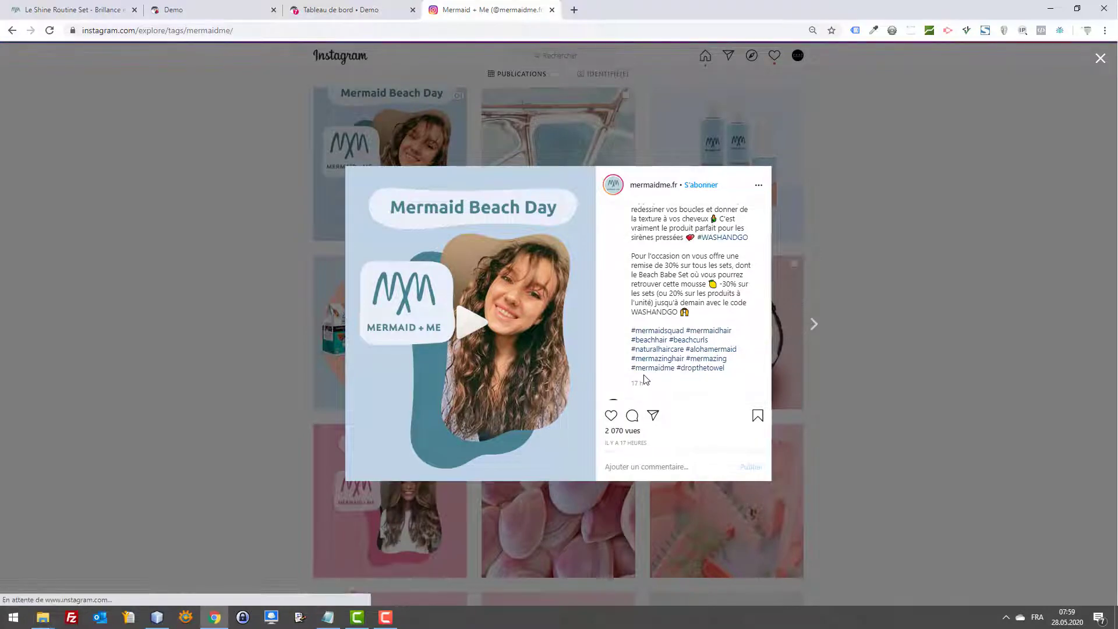
scroll(860, 248, down, 14)
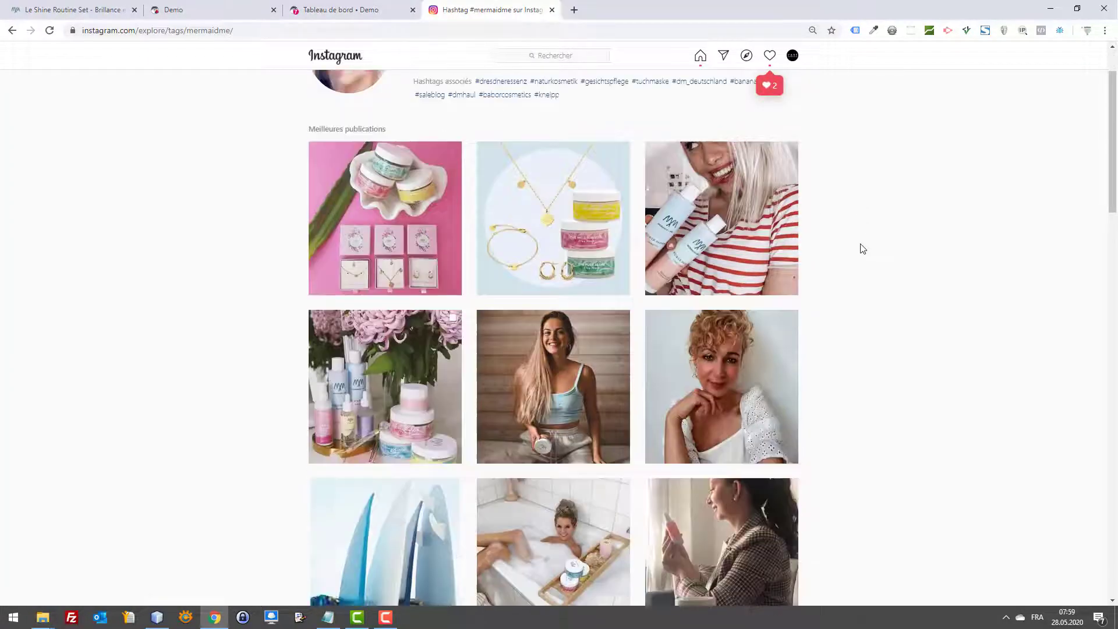
scroll(684, 257, down, 10)
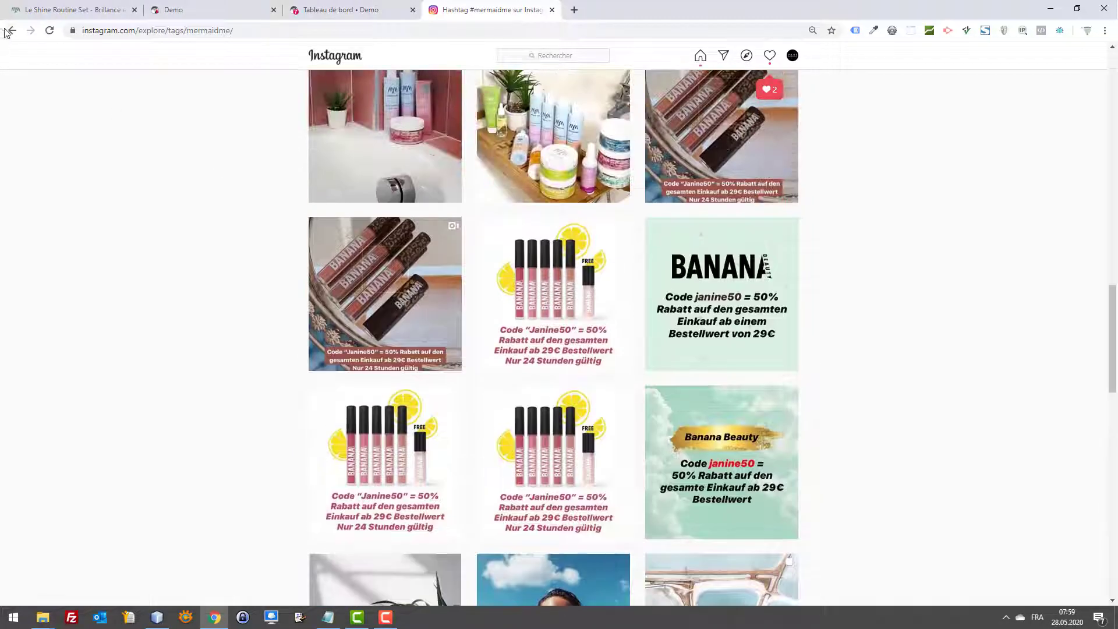
- Return to the Mermaid Beach Day post and look over the other mermaidme.fr publications below it
click(12, 30)
click(103, 4)
click(475, 9)
scroll(111, 205, down, 4)
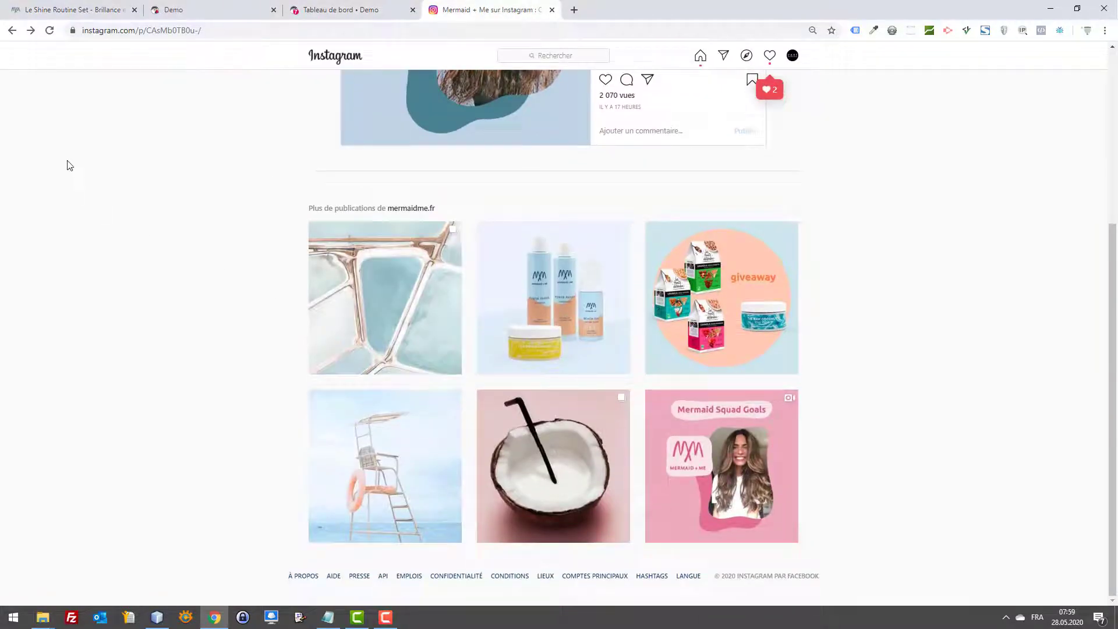
scroll(68, 169, up, 4)
- Switch back to the shop's Shine Routine Set page and highlight the last three usage steps of the Shine On spray
click(46, 6)
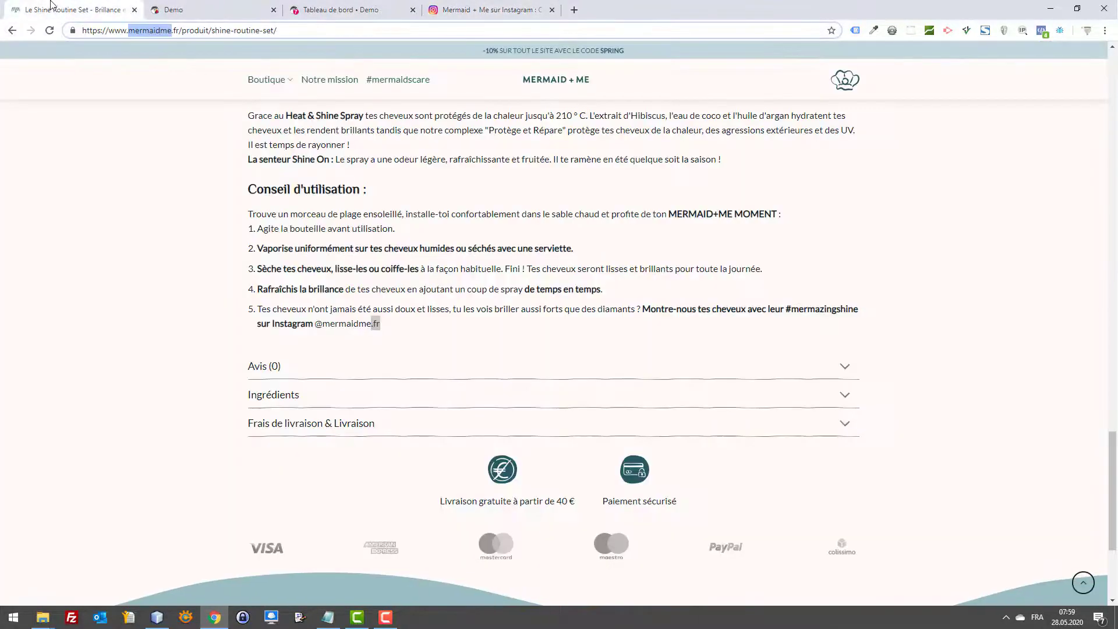
drag(381, 324, 253, 268)
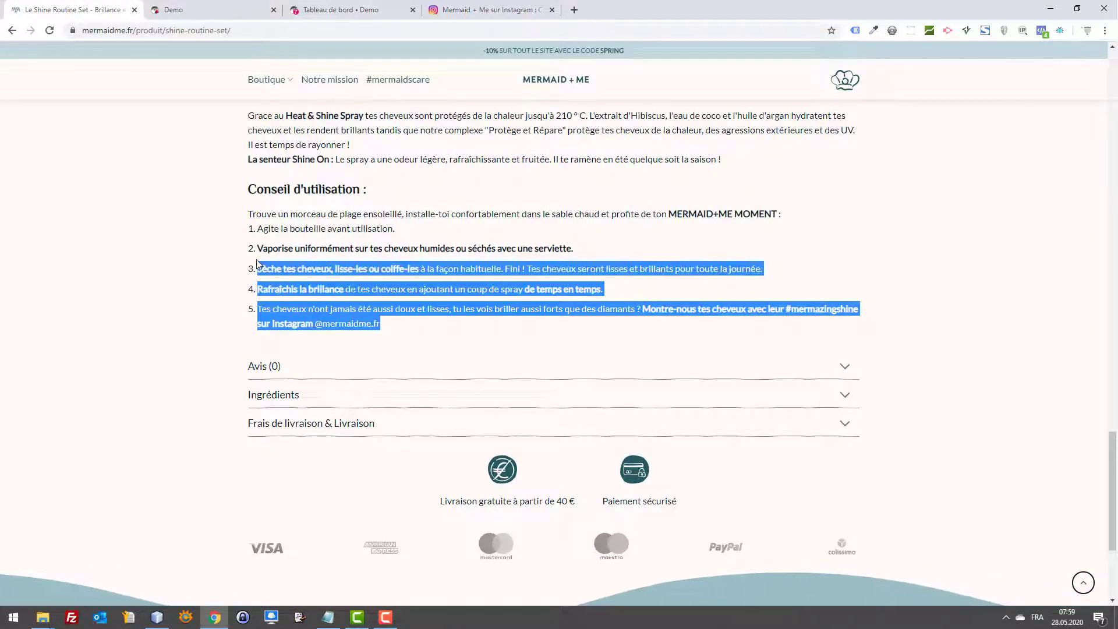
click(357, 342)
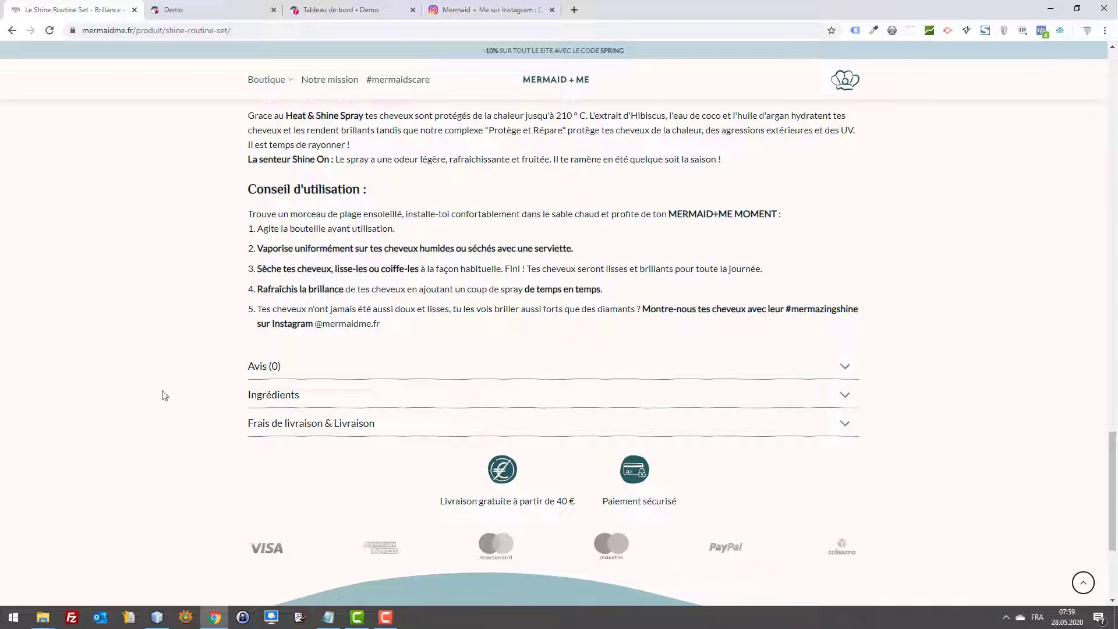
- Skim the Shine Routine Set page from the footer back up through the descriptions to the product summary
scroll(145, 349, down, 3)
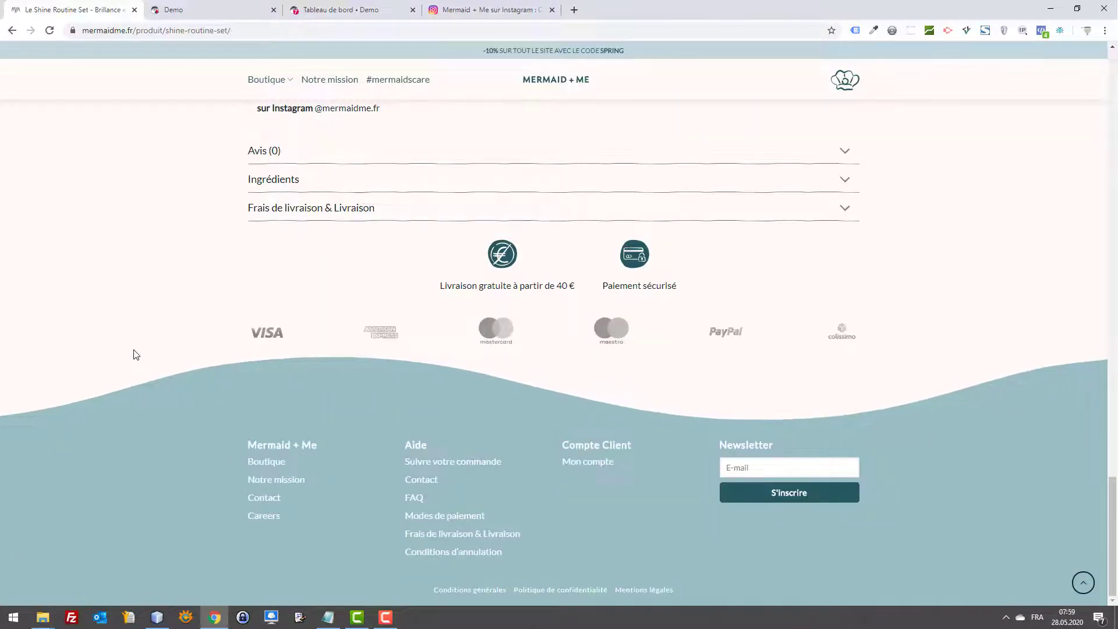
scroll(140, 352, up, 5)
scroll(245, 315, up, 20)
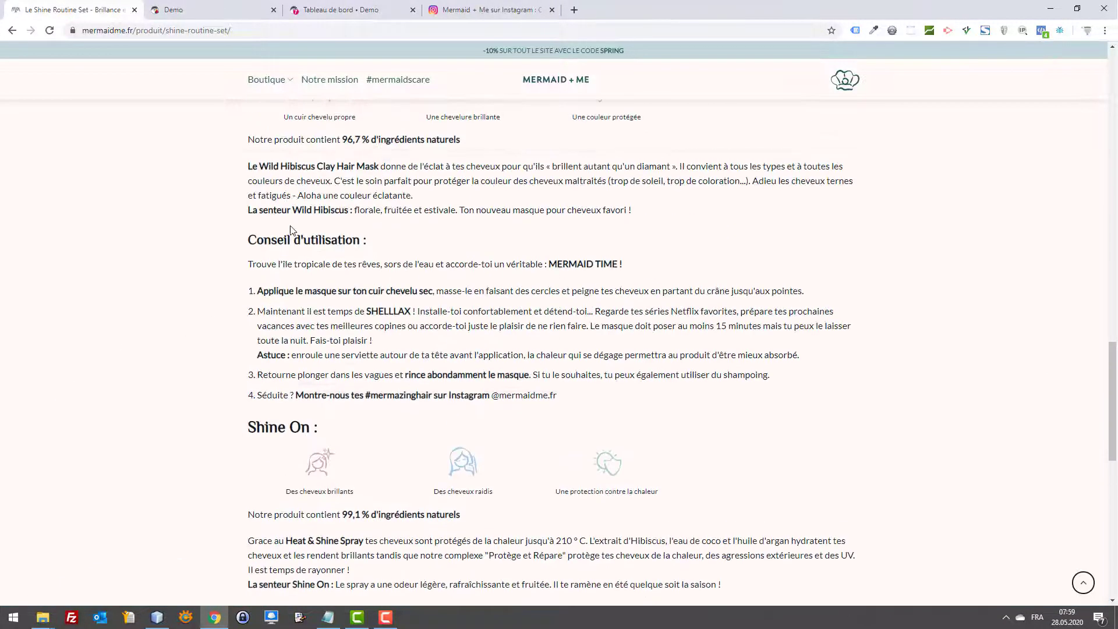
scroll(593, 276, up, 4)
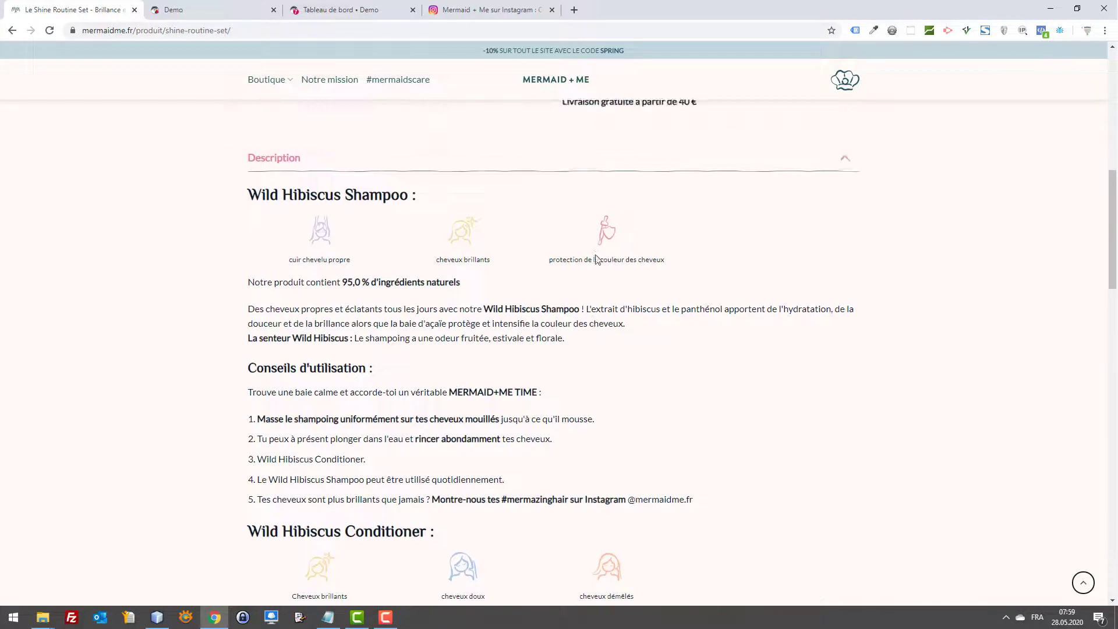
scroll(512, 259, up, 10)
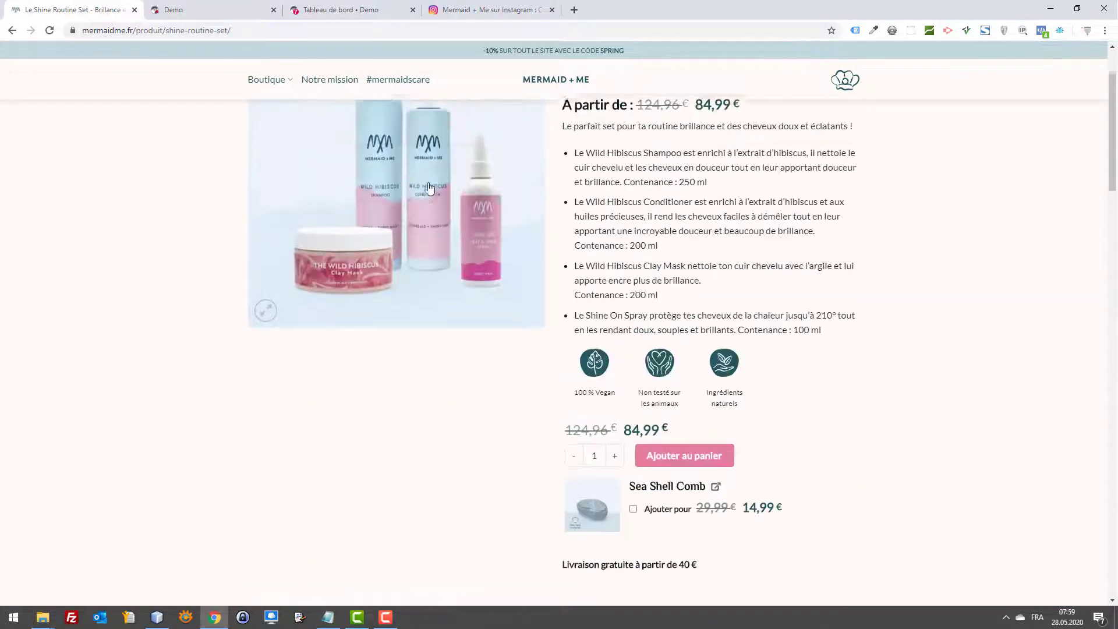
- Go to the shop's home page, open THE Mermaid Set Creator product and skim its clay mask descriptions
click(542, 100)
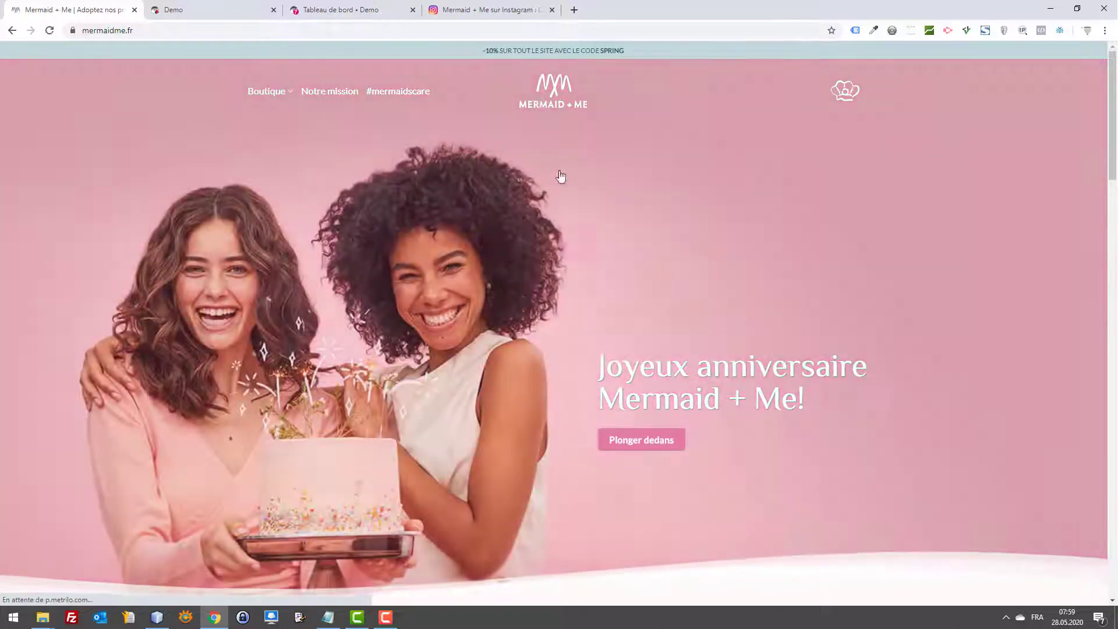
scroll(499, 260, down, 8)
click(334, 297)
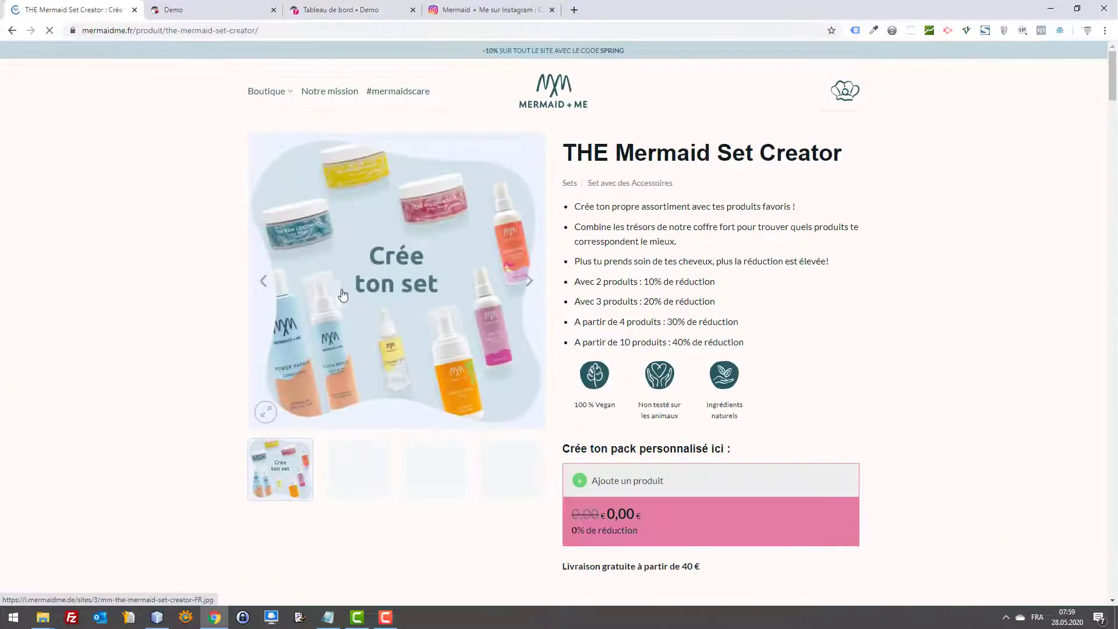
scroll(334, 294, down, 10)
scroll(394, 272, down, 7)
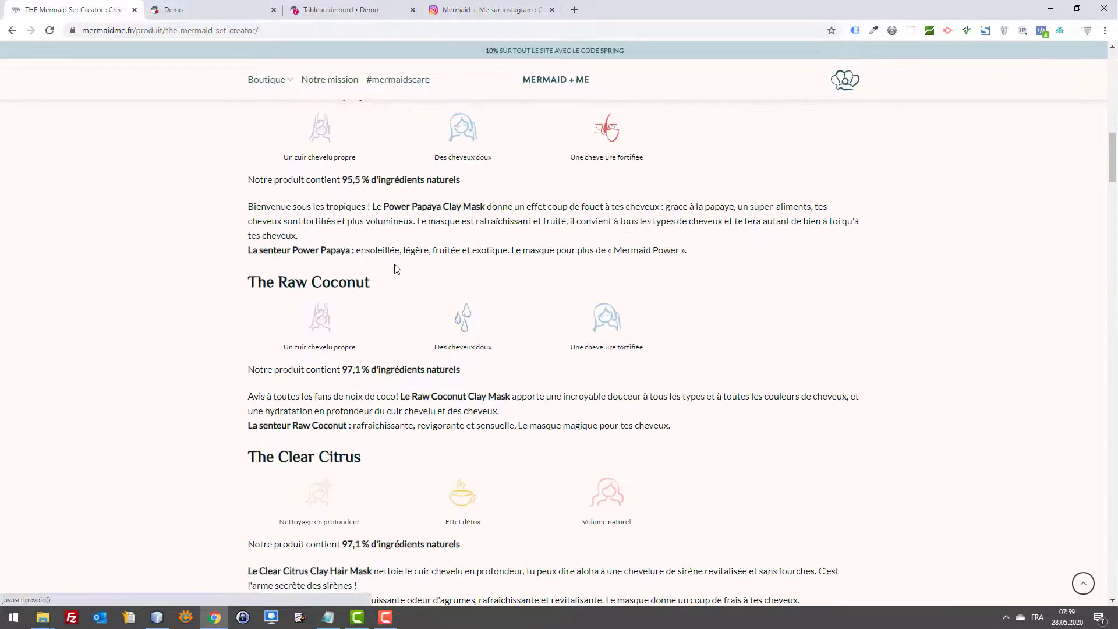
- Find "flix" on the Set Creator page, and clear the search term
key(ctrl+f)
text(flix)
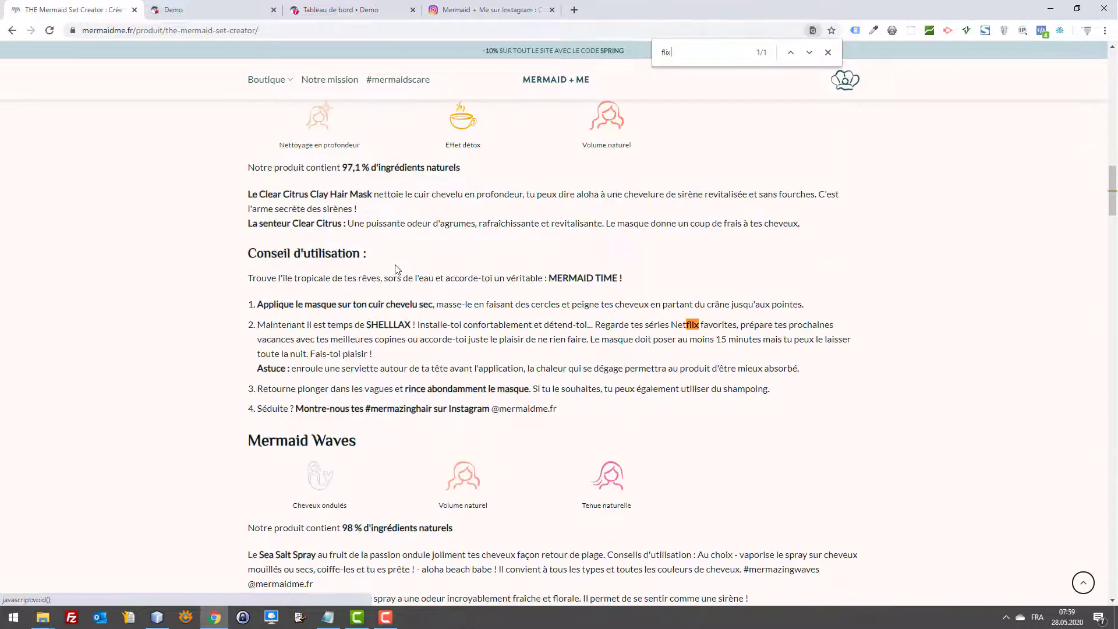
key(ctrl+a)
key(BackSpace)
- Examine the mask's second usage step phrase by phrase, from "Maintenant il est temps de SHELLLAX" to "Regarde tes séries Netflix favorites"
drag(257, 326, 421, 324)
click(289, 323)
click(420, 321)
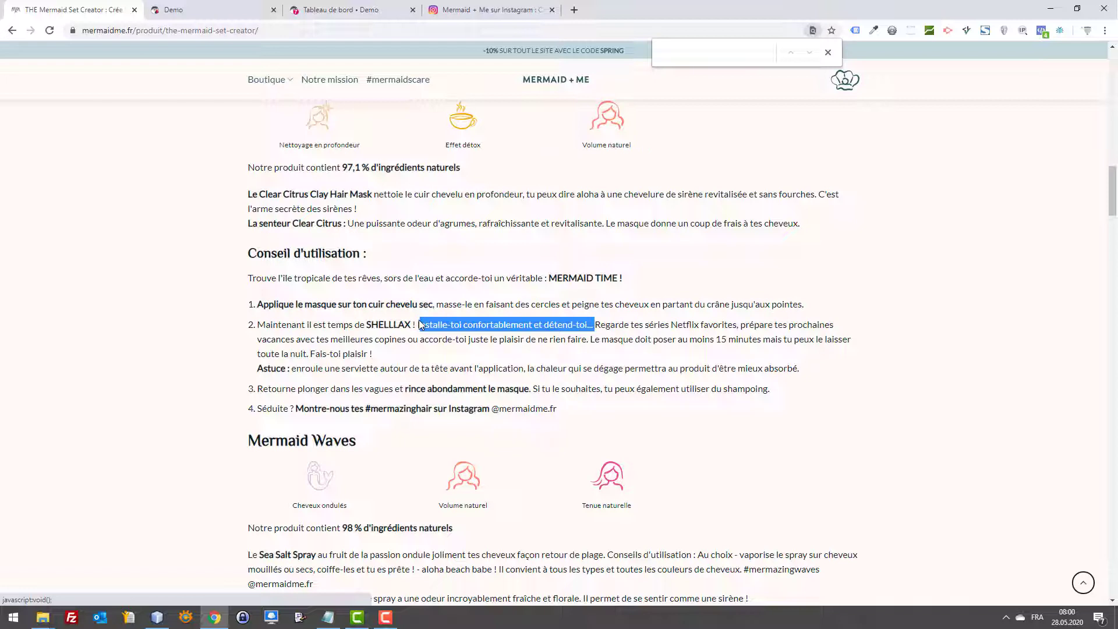
drag(420, 324, 440, 324)
mouse_move(598, 324)
mouse_down()
mouse_move(753, 325)
mouse_move(596, 329)
mouse_up()
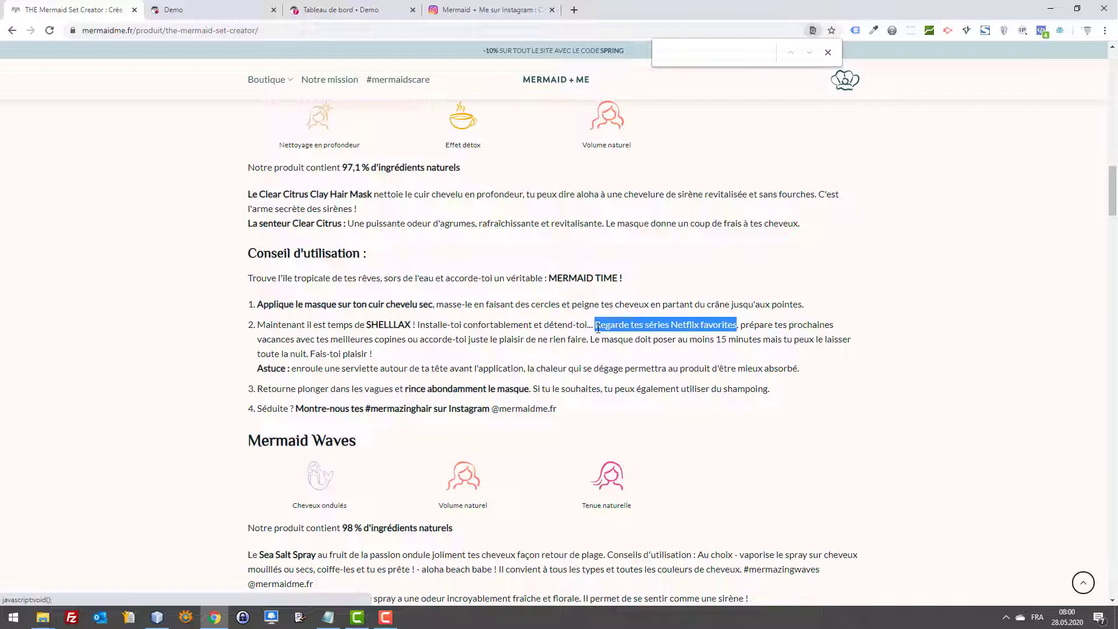
scroll(790, 337, up, 20)
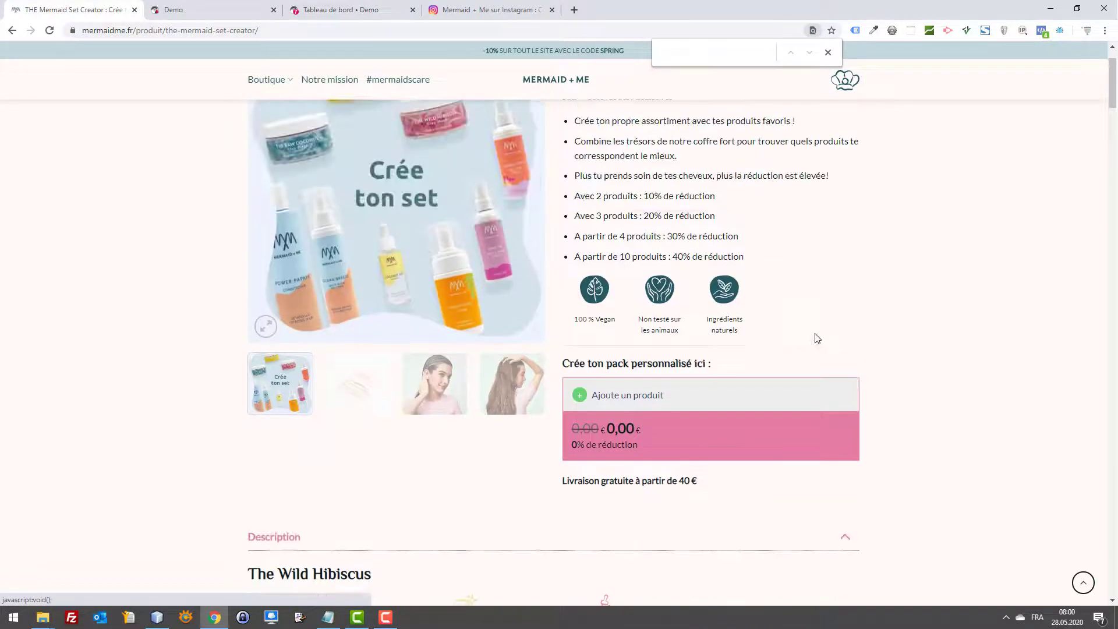
scroll(817, 333, down, 20)
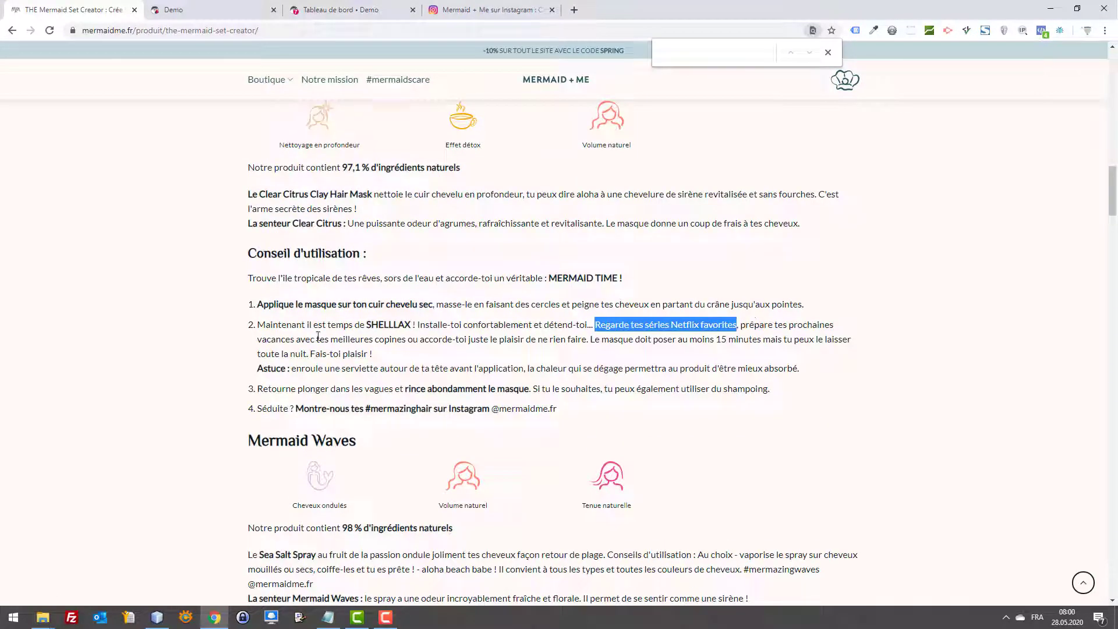
- Examine the rest of the mask's second usage step, through "Fais-toi plaisir", and its "Netflix favorites" wording
click(273, 338)
drag(258, 339, 368, 357)
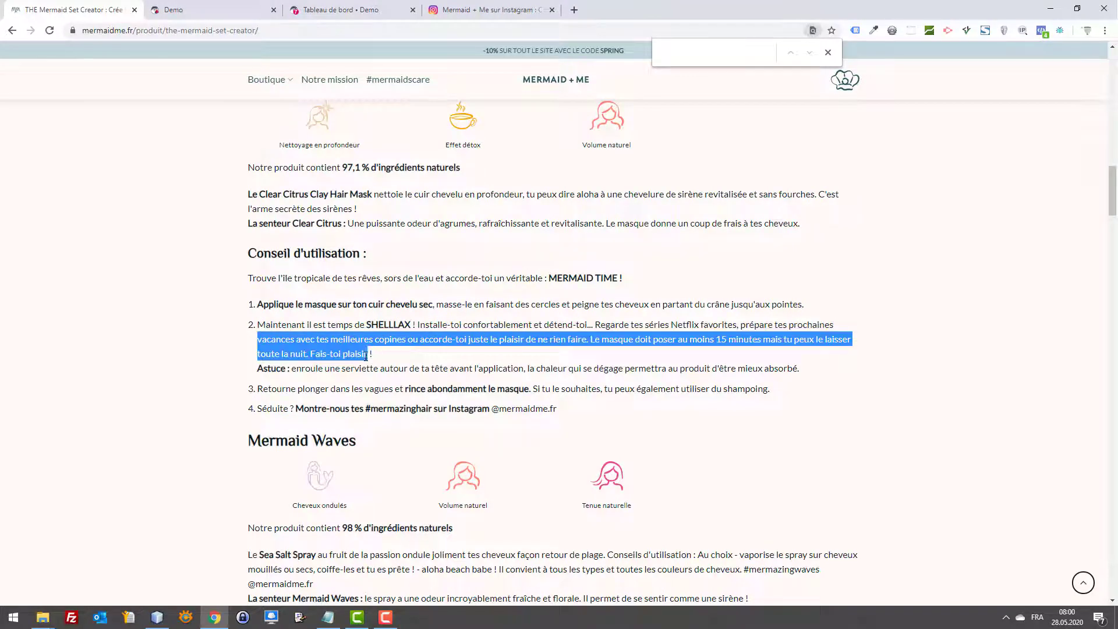
click(313, 355)
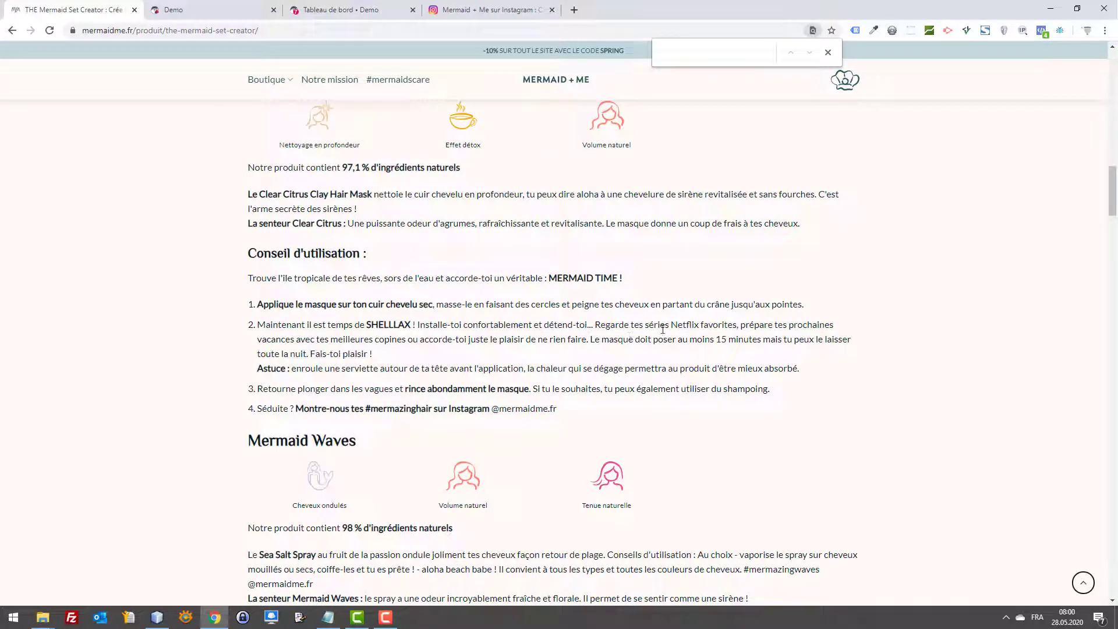
drag(672, 327, 701, 335)
click(693, 330)
double_click(692, 329)
click(704, 329)
drag(669, 324, 719, 325)
scroll(465, 300, up, 4)
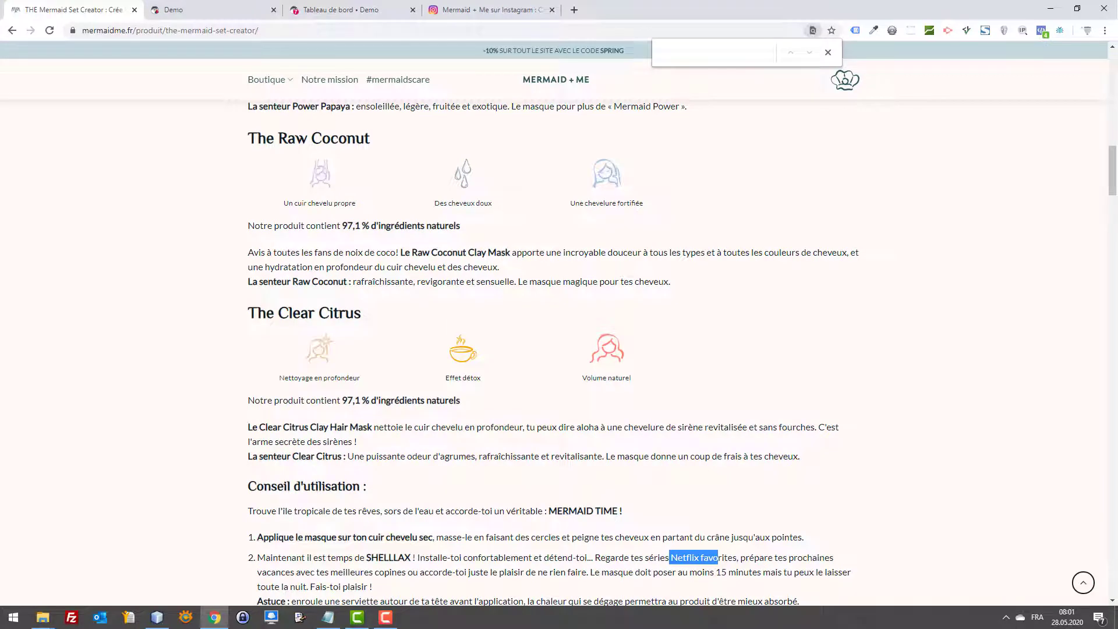
- Examine the mask's Conseil d'utilisation phrase by phrase, from "cuir chevelu sec" to the "rince abondamment le masque" step
key(alt+Tab)
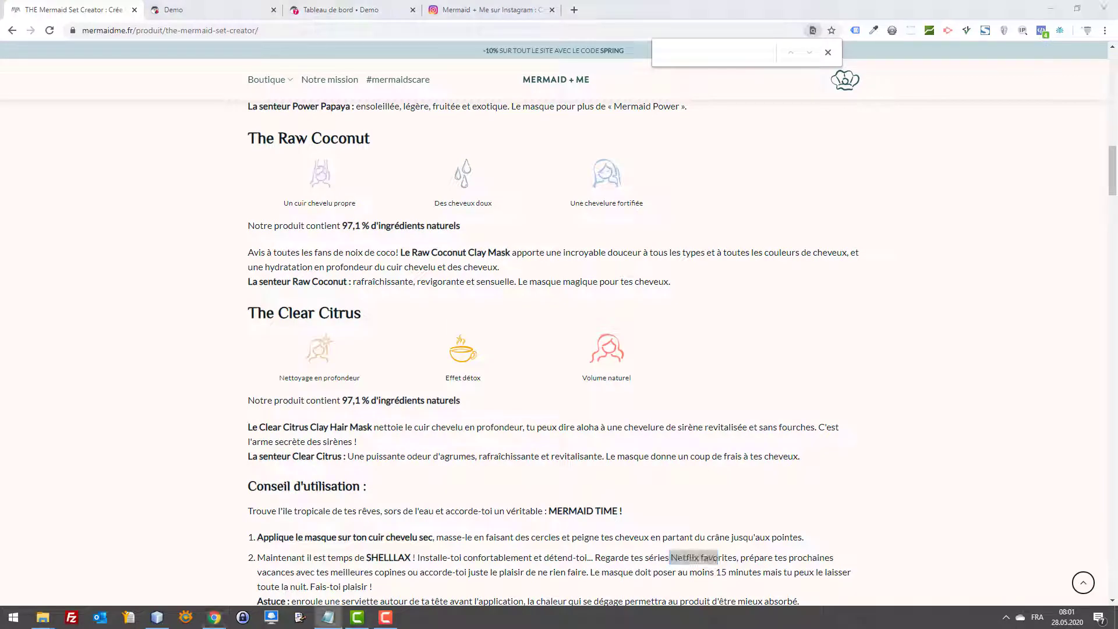
scroll(698, 390, down, 3)
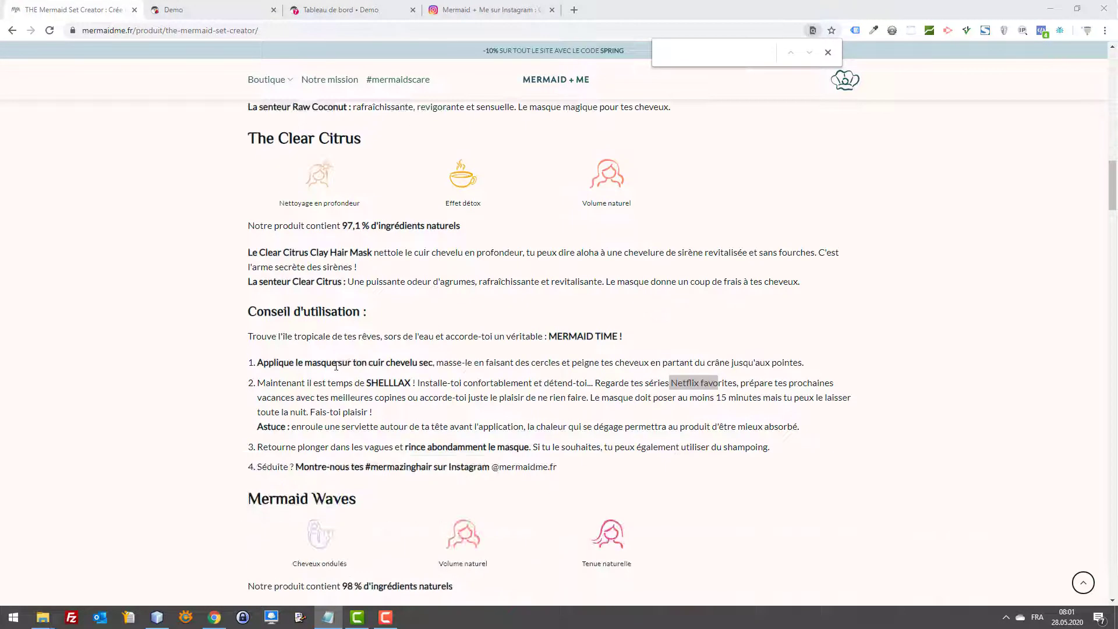
click(271, 330)
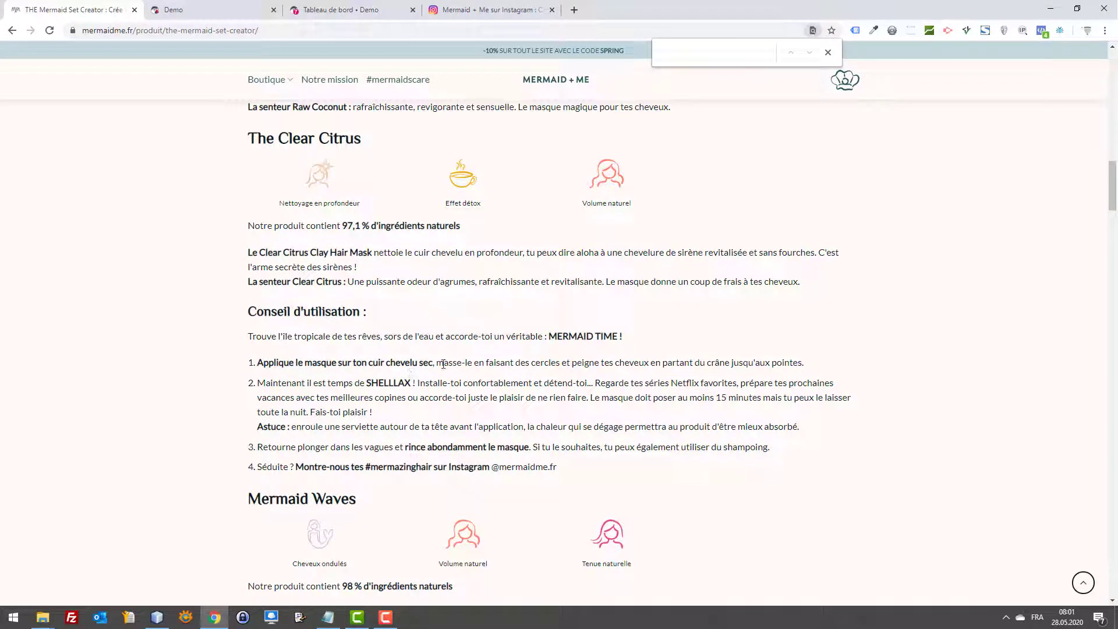
drag(361, 313, 251, 336)
click(419, 349)
drag(433, 362, 368, 371)
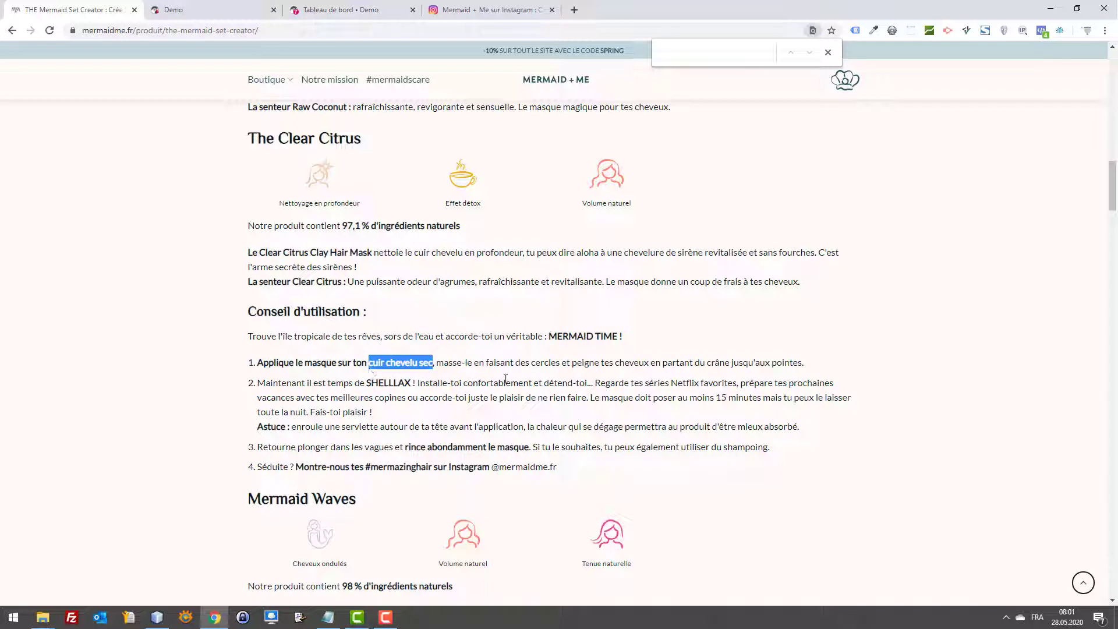
drag(574, 362, 741, 360)
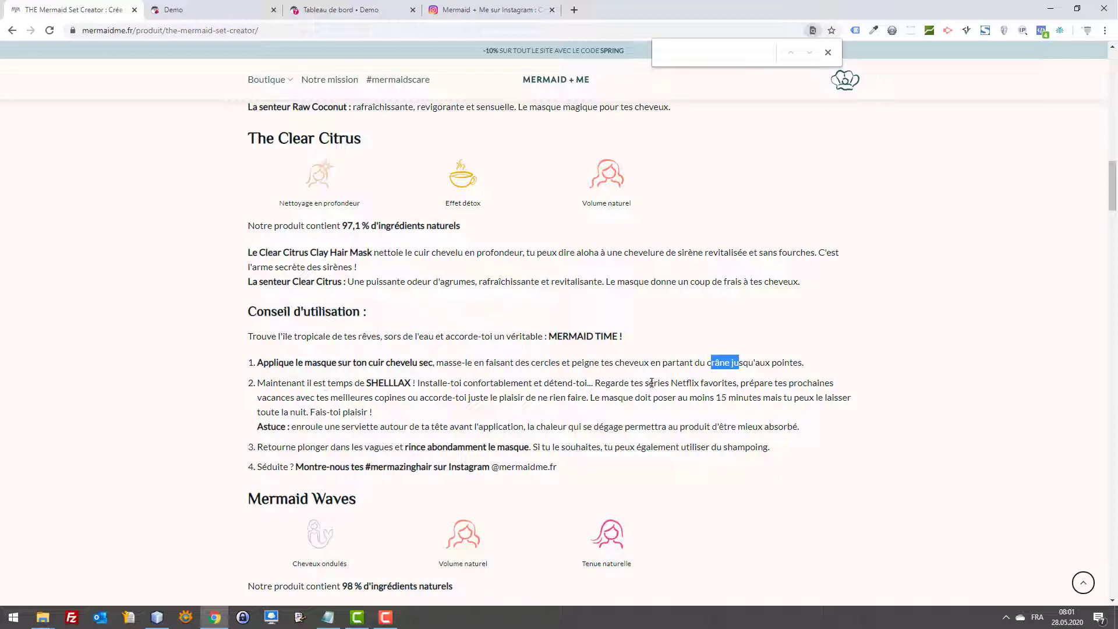
drag(608, 398, 645, 397)
drag(330, 426, 394, 425)
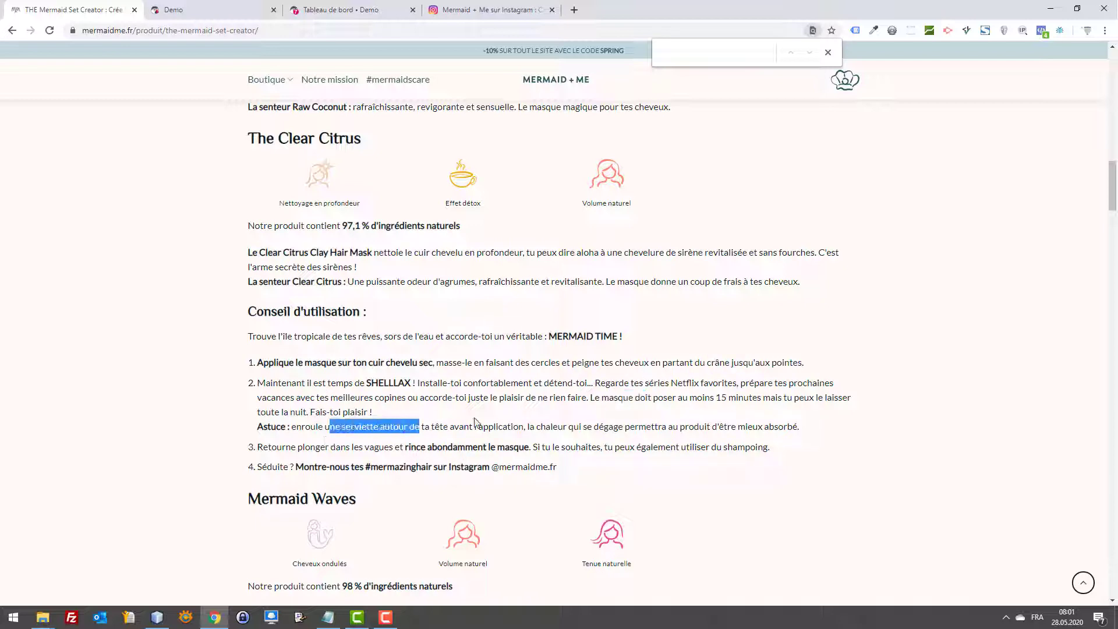
drag(728, 447, 780, 451)
mouse_move(411, 446)
mouse_down()
mouse_move(449, 450)
mouse_move(419, 454)
mouse_up()
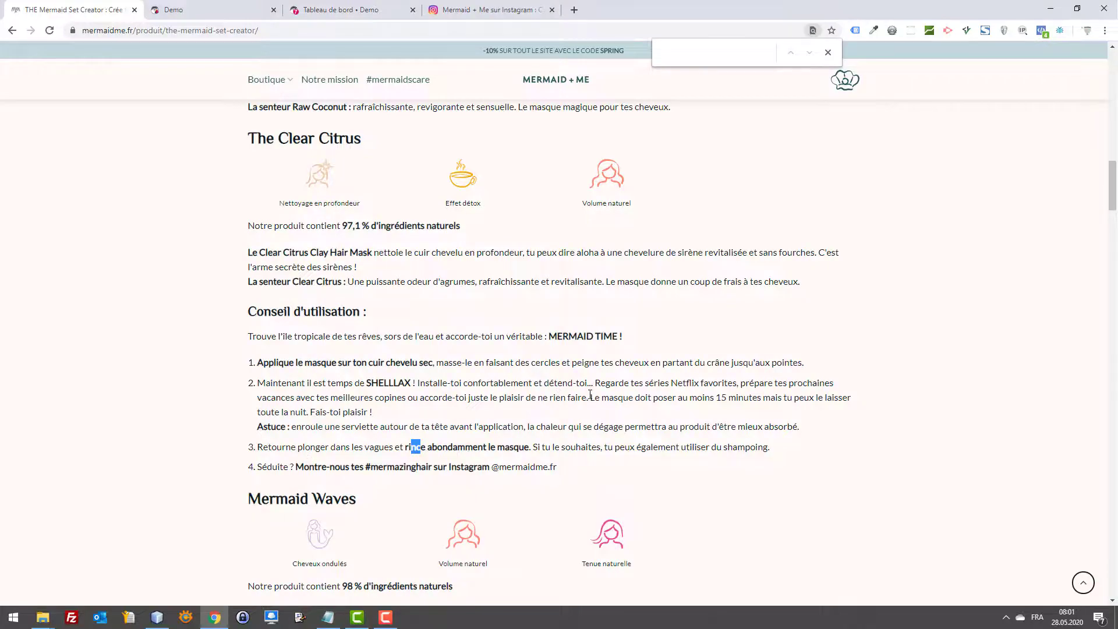
- Return to the Set Creator's descriptions and examine the Wild Hibiscus mask wording, including "cheveux maltraités"
scroll(855, 347, up, 10)
scroll(935, 324, up, 10)
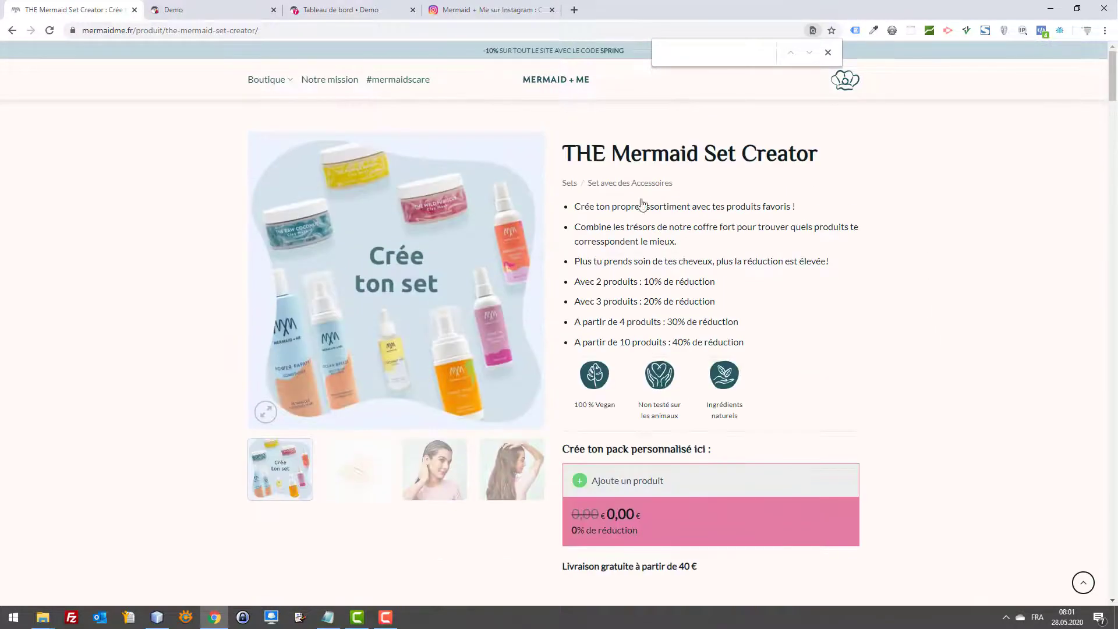
scroll(663, 314, down, 15)
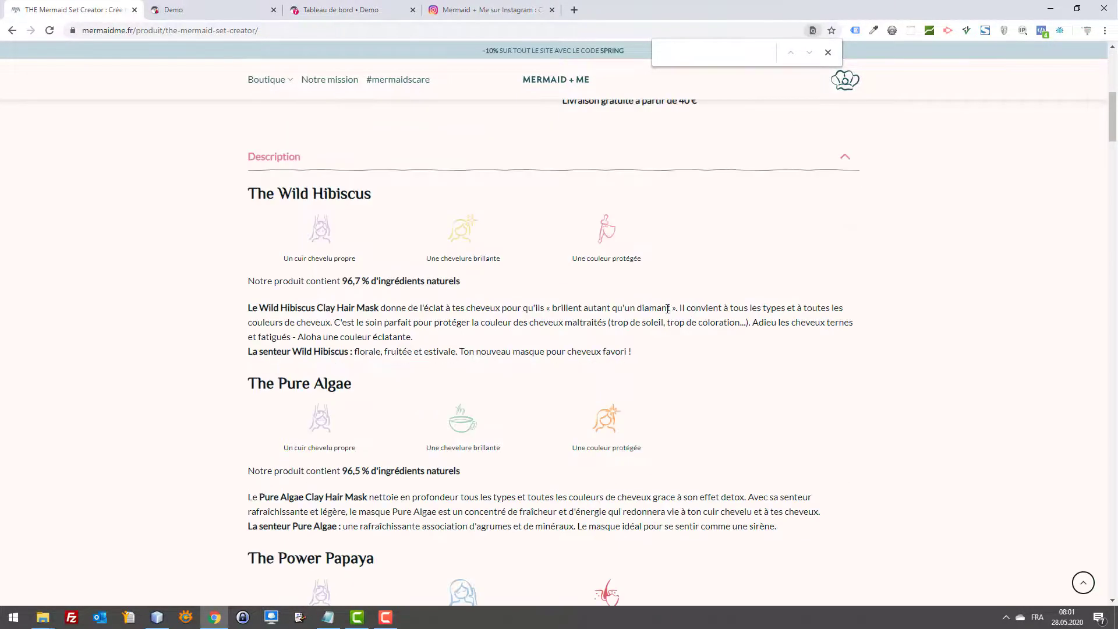
scroll(660, 309, up, 6)
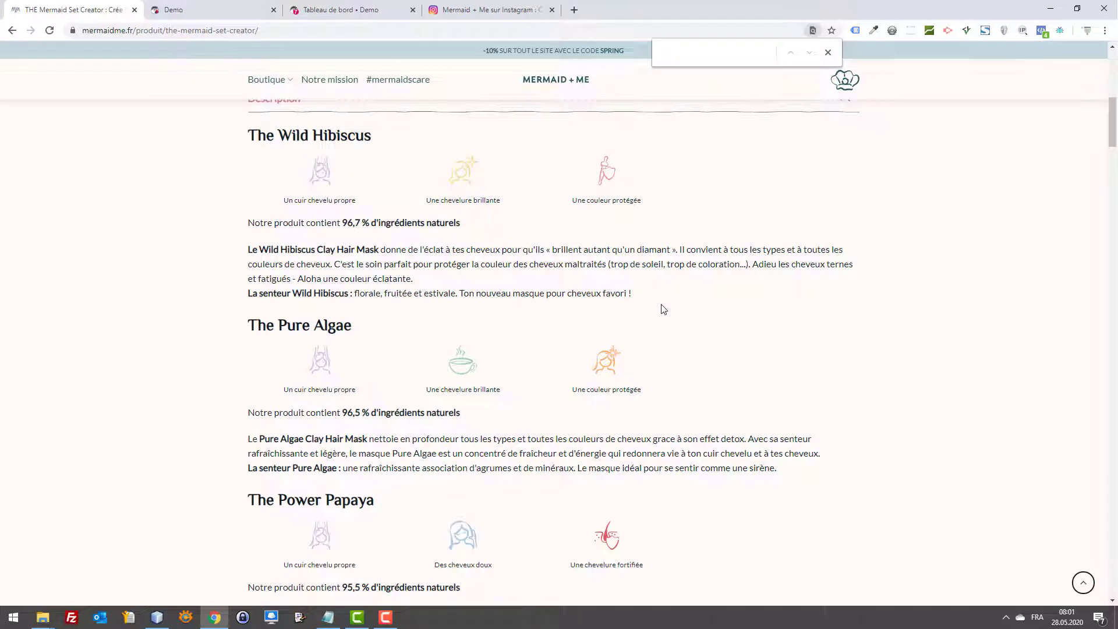
double_click(620, 294)
drag(739, 263, 734, 263)
drag(602, 265, 528, 266)
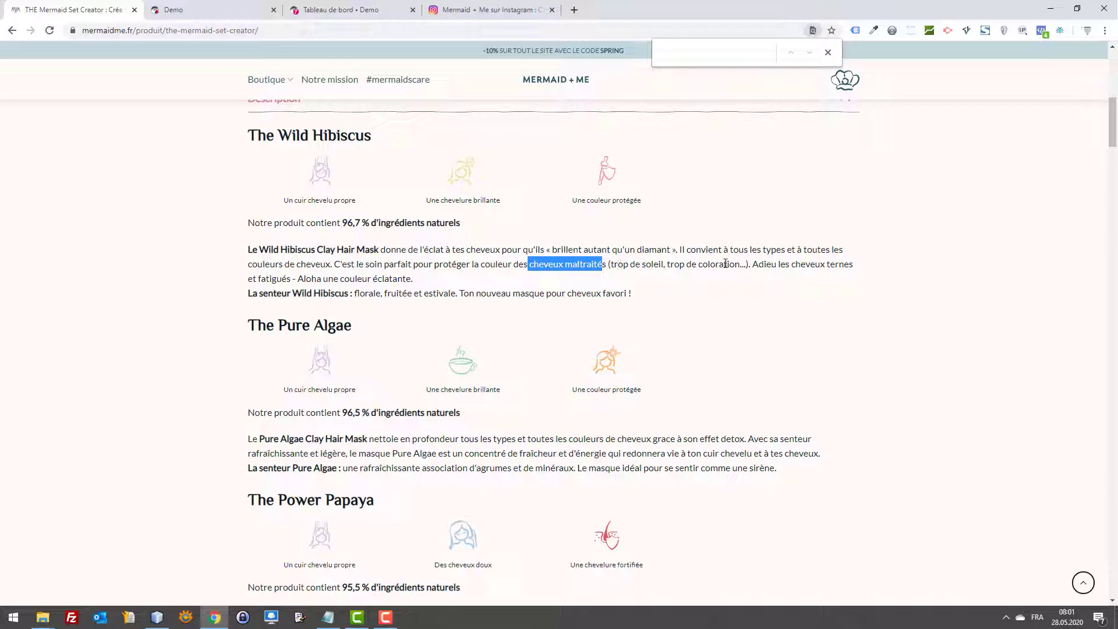
- Skim the Set Creator page's Shine On and Mango Tango descriptions and usage advice
scroll(727, 263, down, 18)
scroll(770, 251, down, 3)
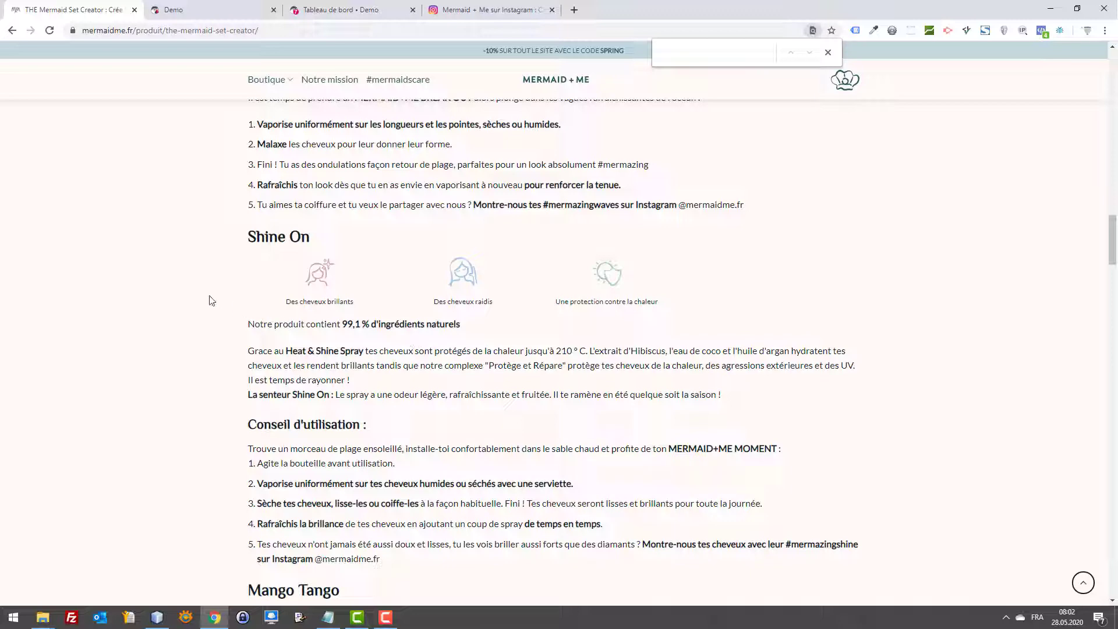
scroll(461, 348, down, 3)
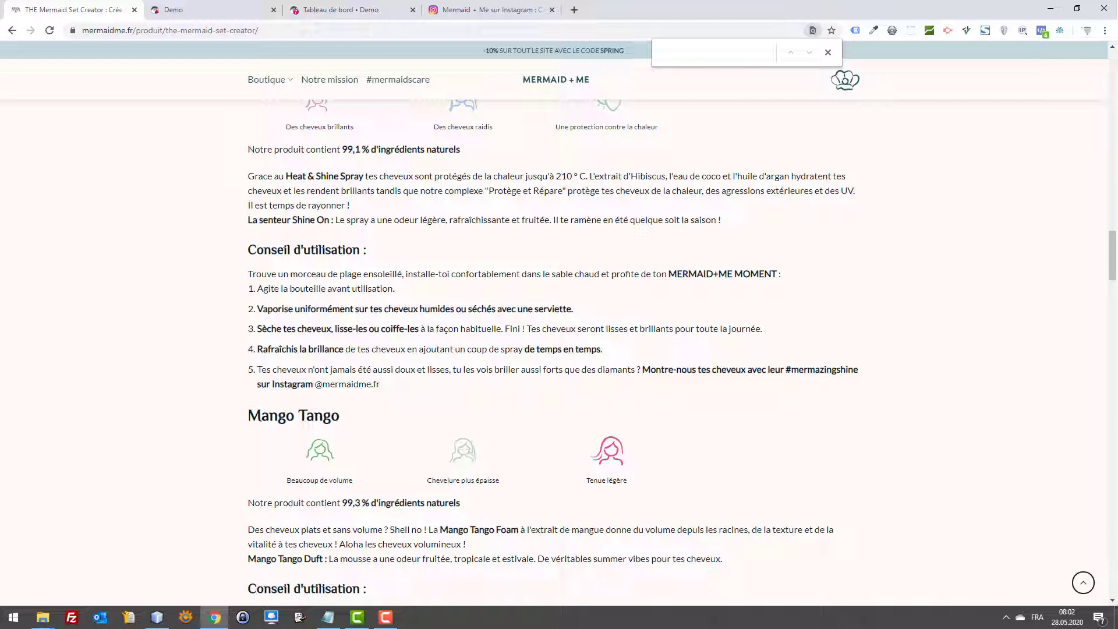
scroll(847, 259, down, 1)
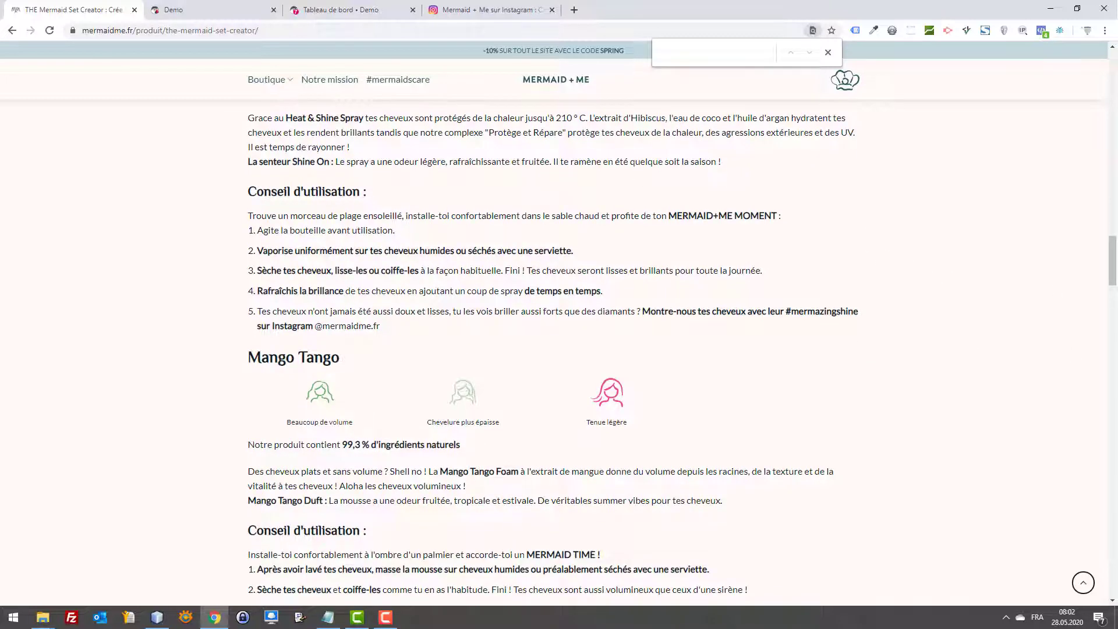
key(alt+Tab)
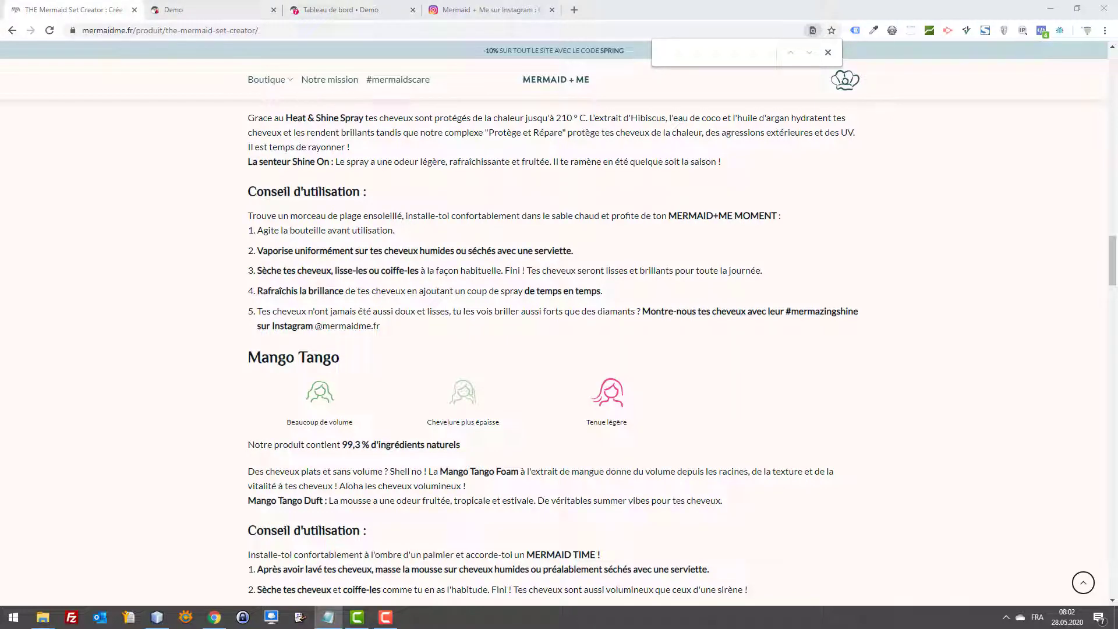
key(alt+Tab)
key(ctrl+t)
text(https://www.mermaidme.fr/produit/power-papaya-shampoo/)
key(Return)
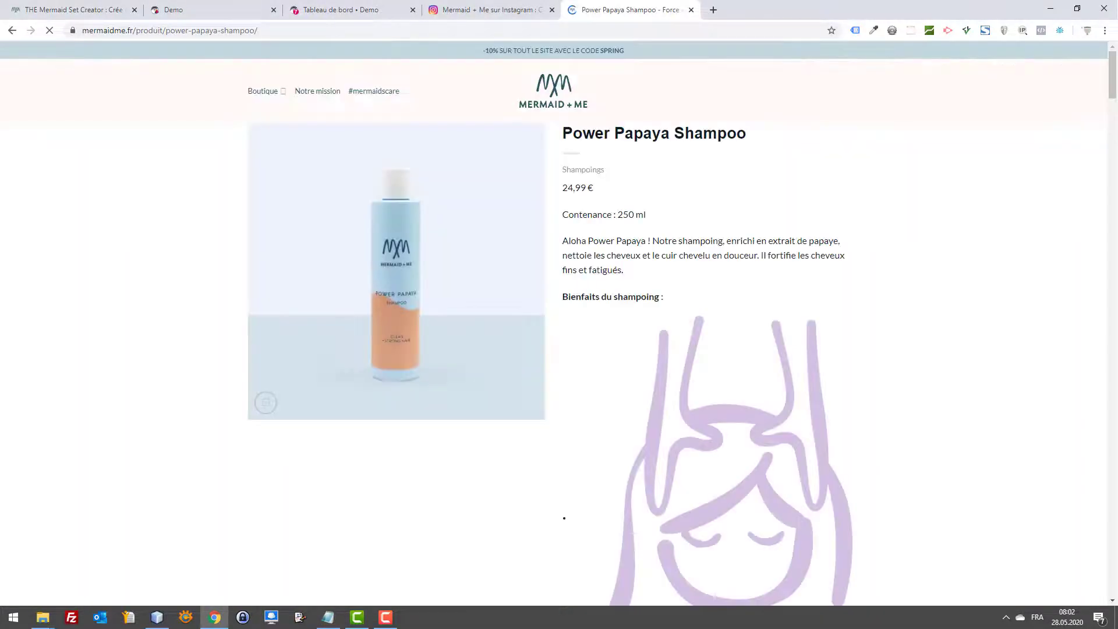
key(alt+Tab)
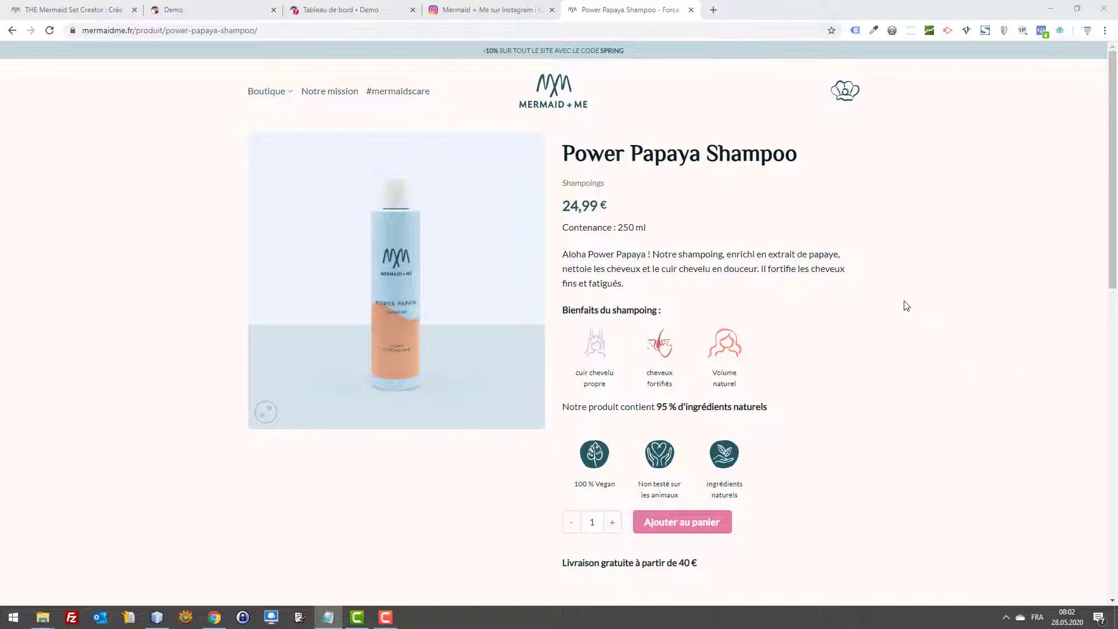
key(alt+Tab)
key(ctrl+t)
text(https://www.mermaidme.fr/produit/wild-hibiscus-shampoo/)
key(Return)
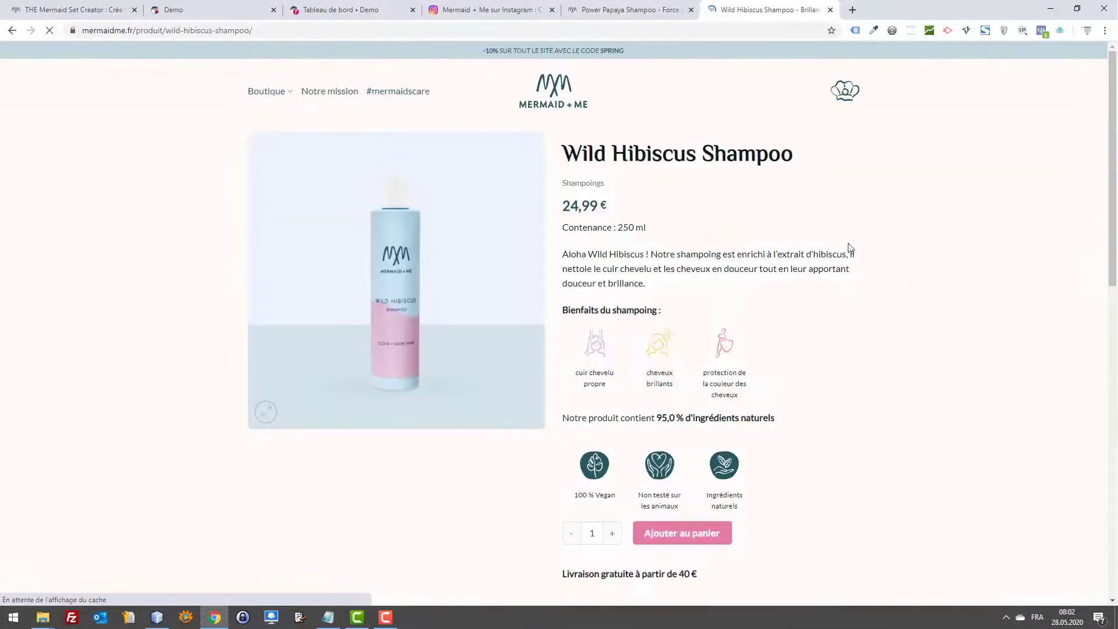
click(647, 5)
click(754, 9)
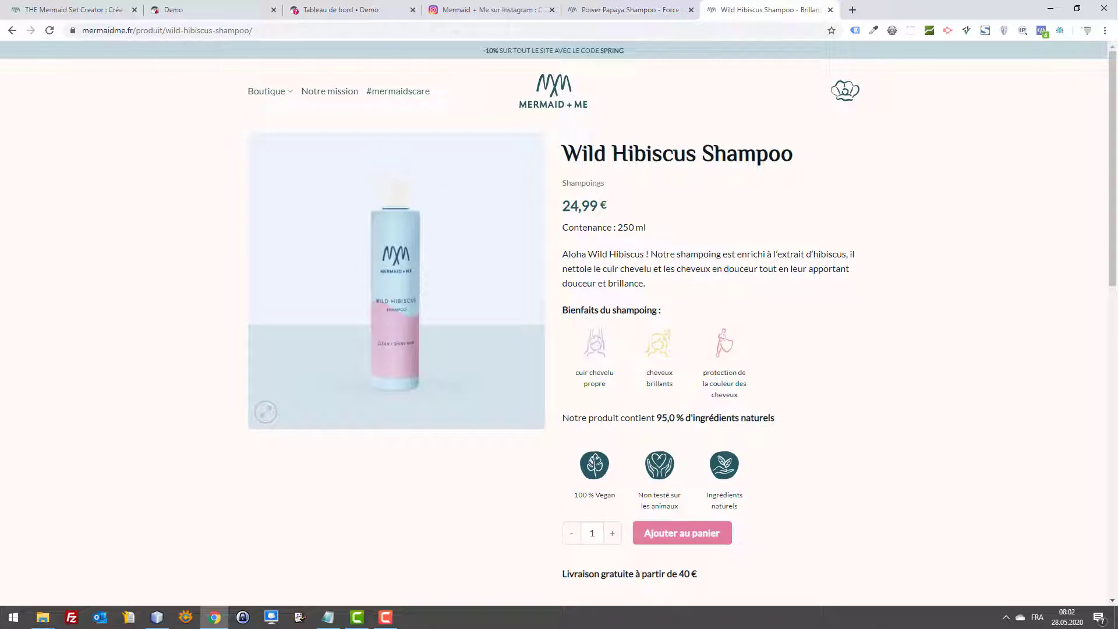
key(alt+Tab)
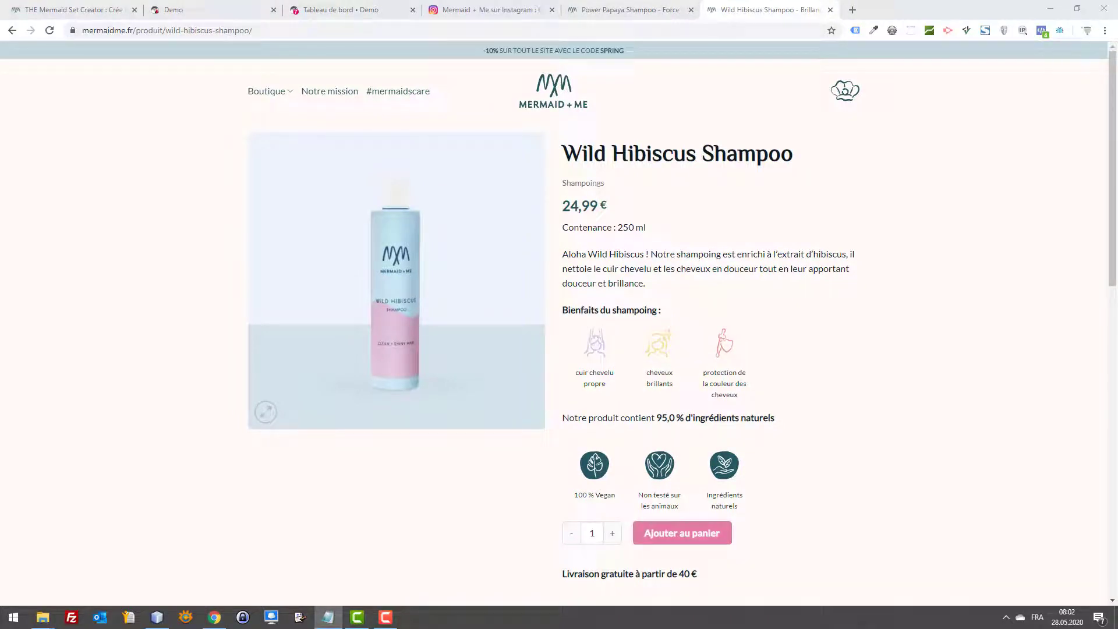
key(ctrl+t)
text(https://smallseotools.com/page-comparison/)
key(Return)
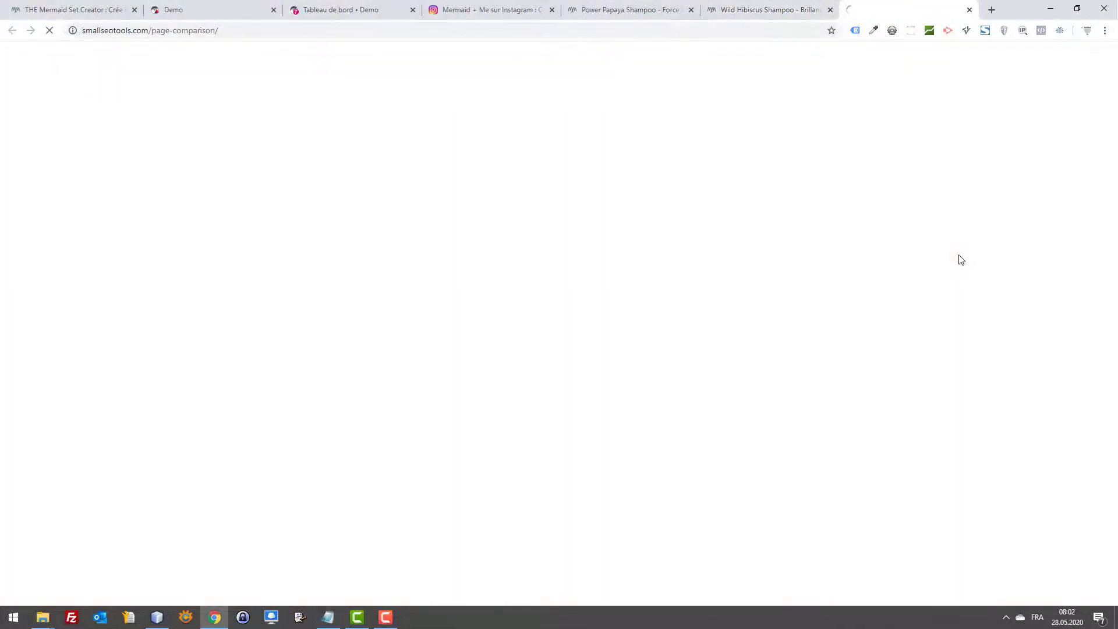
- Copy the Power Papaya Shampoo page's address into the comparison tool as URL 1
click(617, 10)
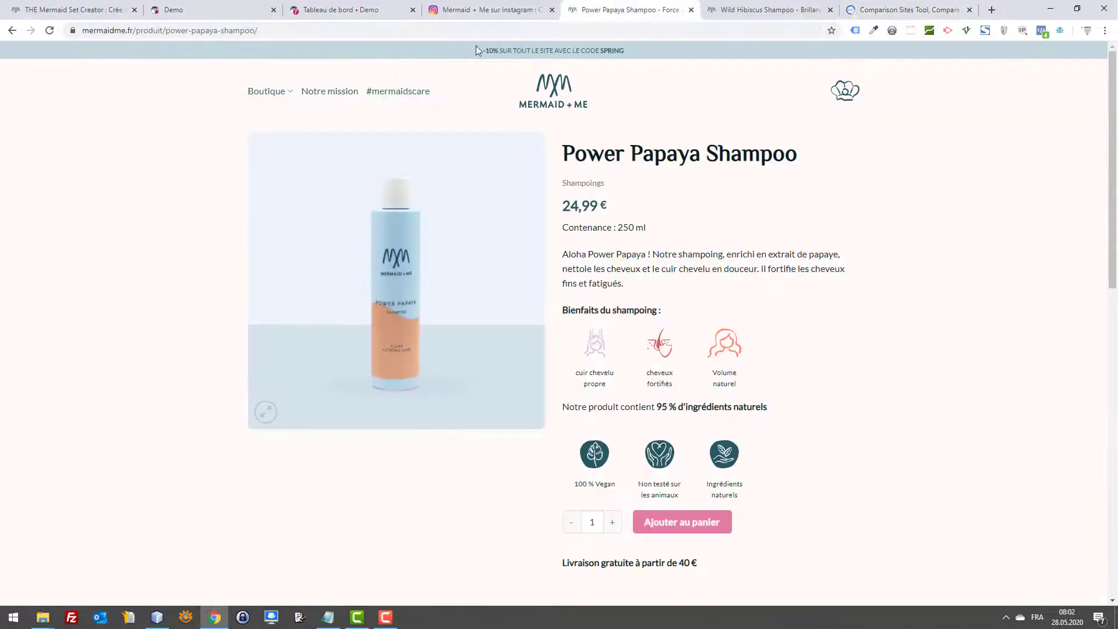
click(327, 34)
key(ctrl+c)
key(ctrl+9)
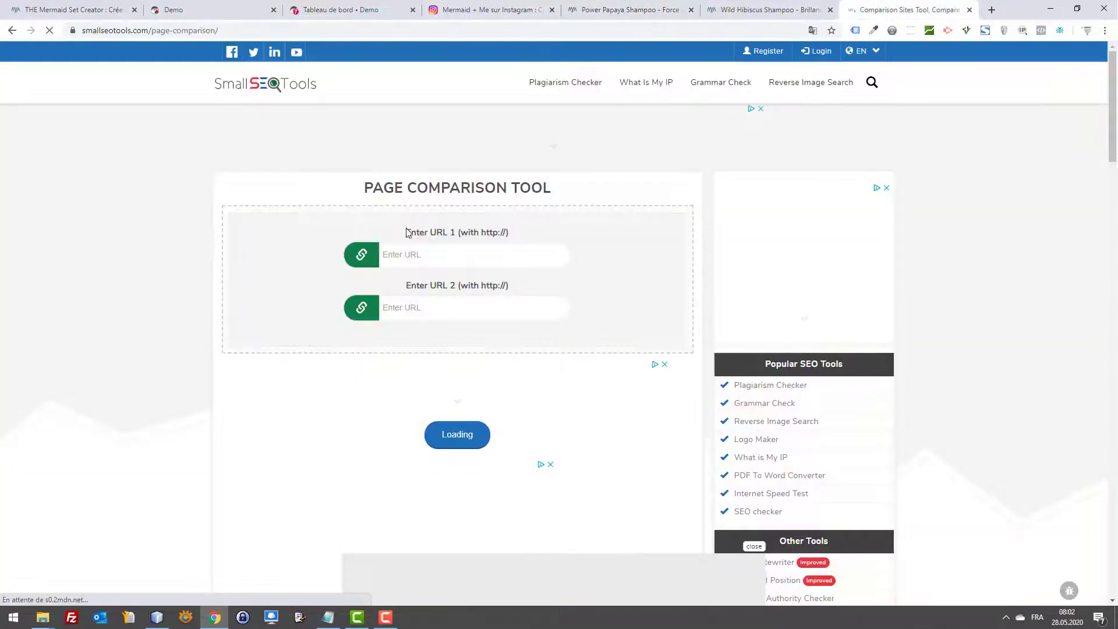
click(432, 252)
key(ctrl+v)
- Copy the Wild Hibiscus Shampoo page's address into the comparison tool as URL 2
click(769, 10)
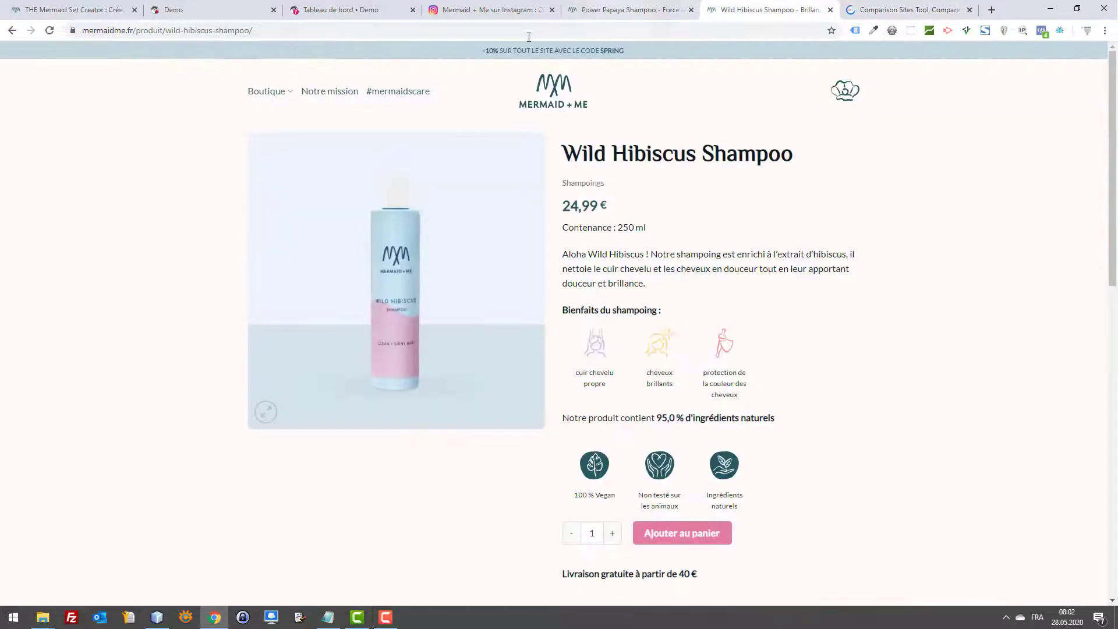
click(659, 30)
key(ctrl+c)
click(899, 10)
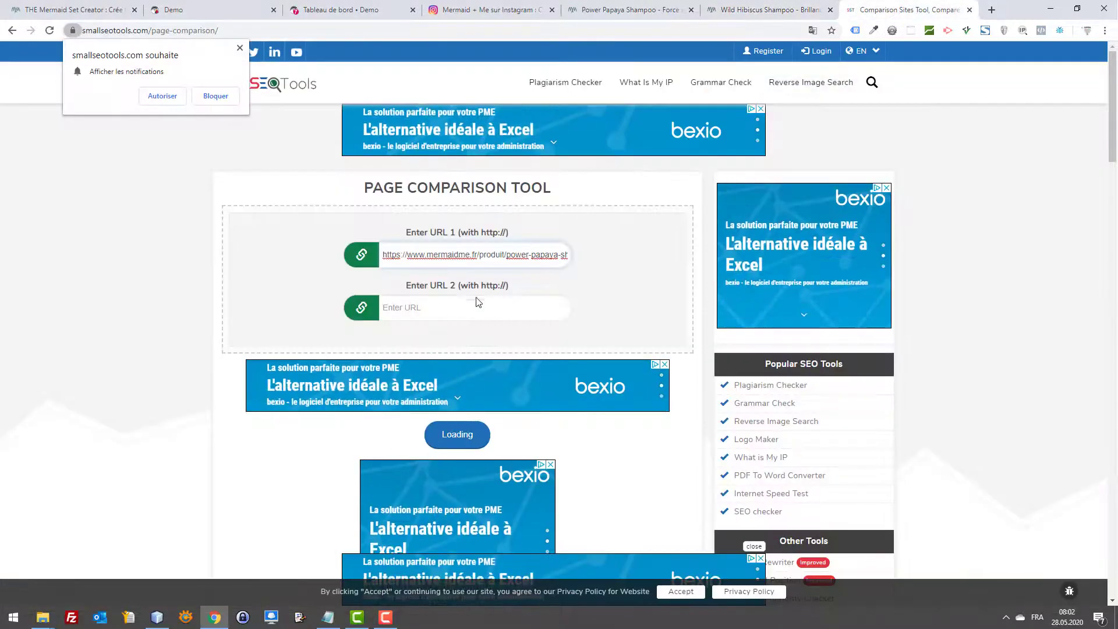
click(476, 305)
key(ctrl+v)
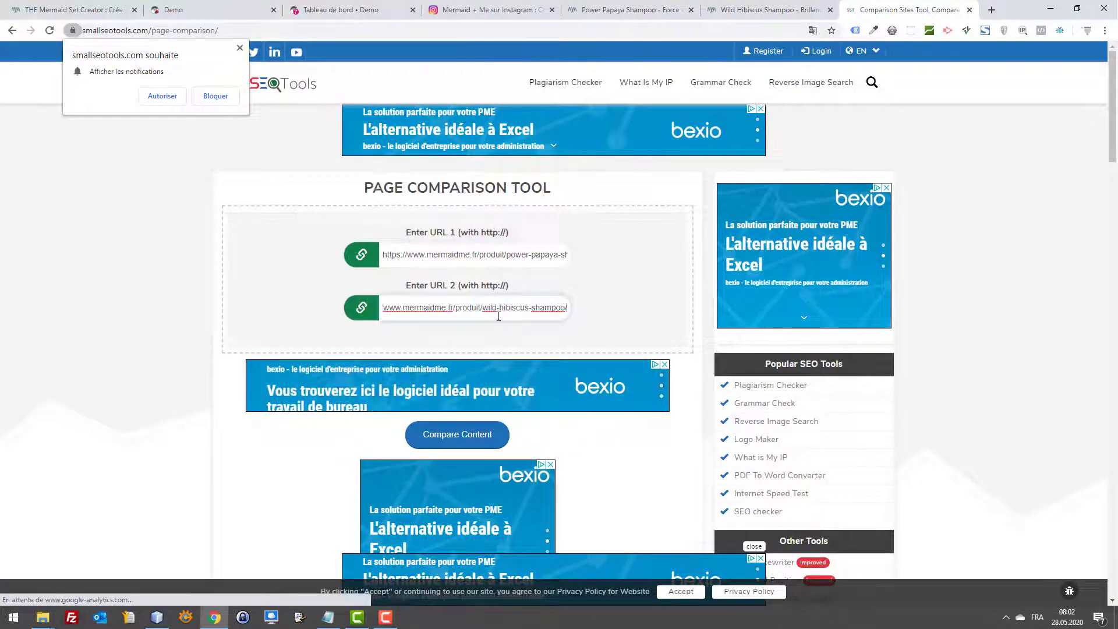
- Compare the content of the two shampoo pages and read through the similarity percentage and matched passages
scroll(582, 410, down, 5)
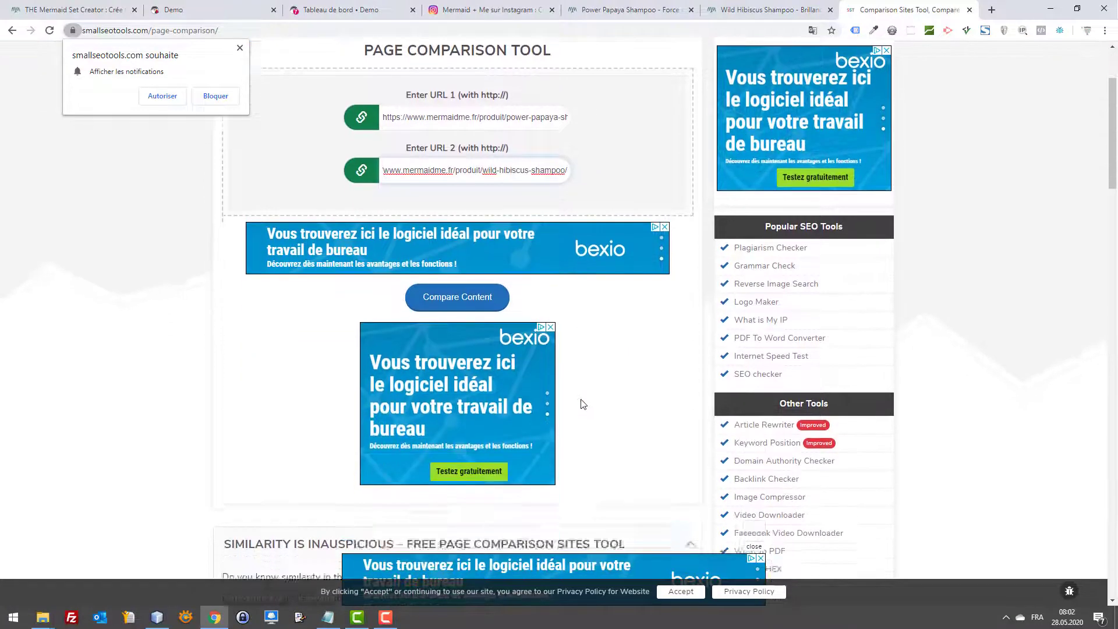
scroll(584, 404, up, 3)
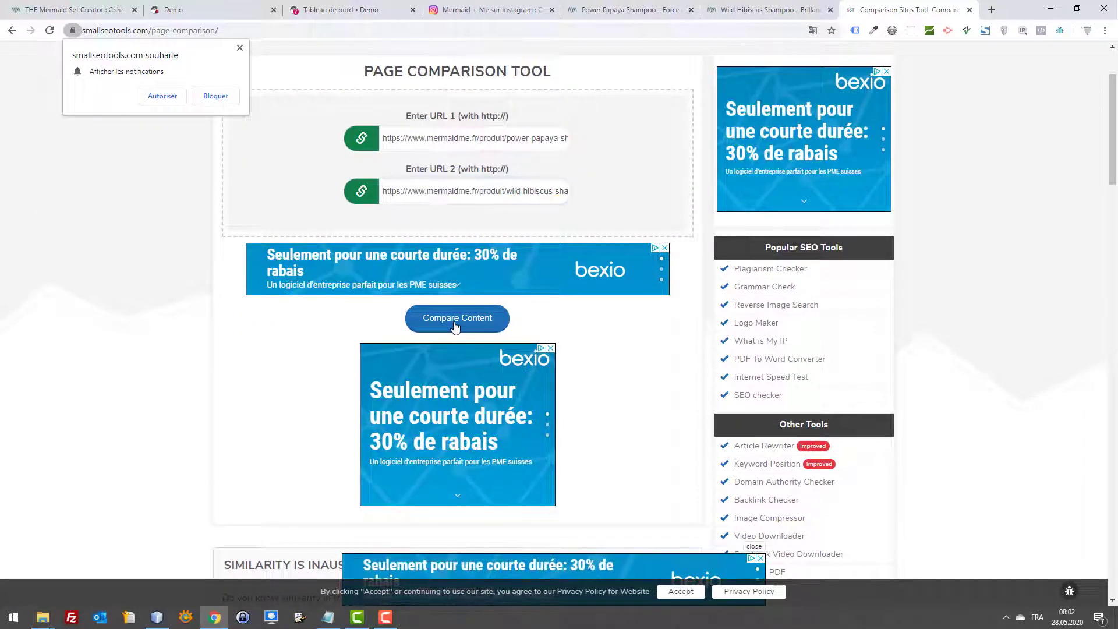
click(455, 324)
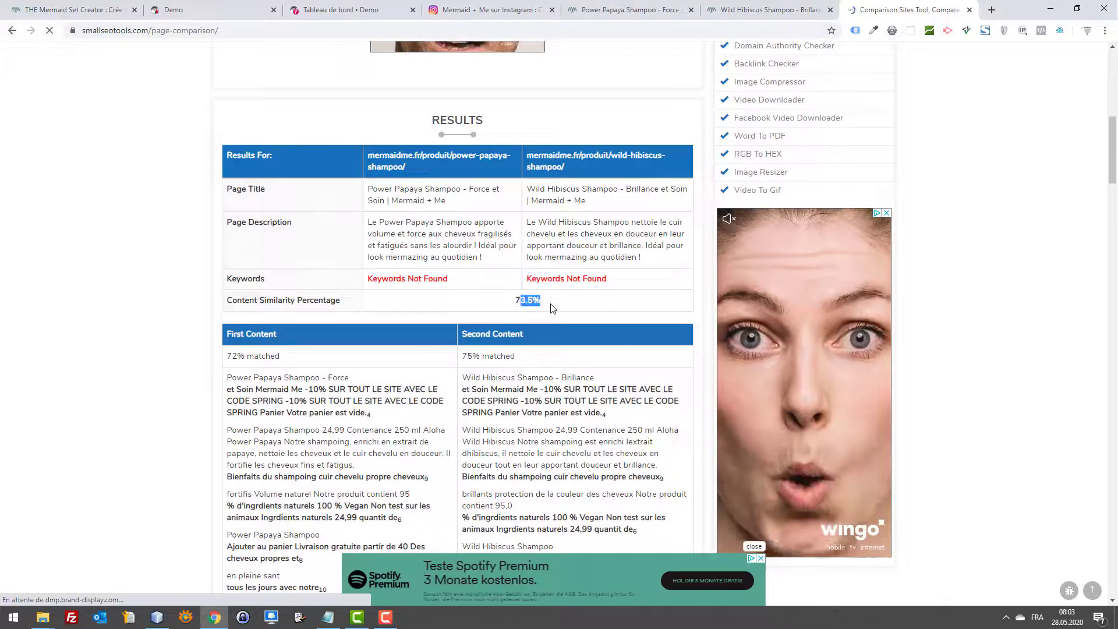
scroll(521, 314, down, 4)
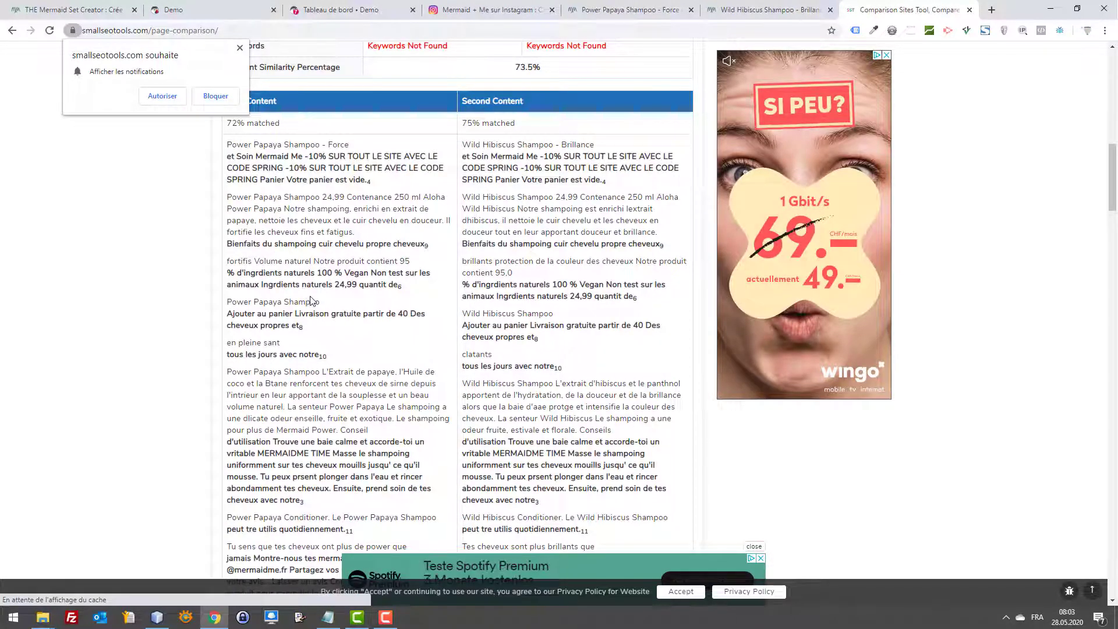
scroll(314, 297, down, 3)
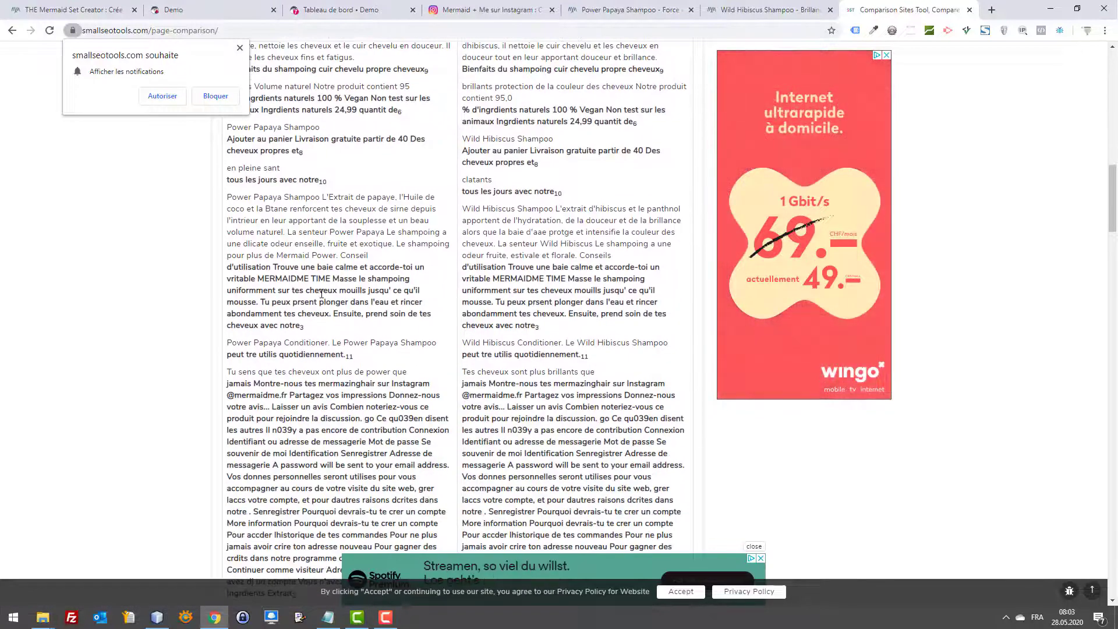
scroll(303, 300, down, 2)
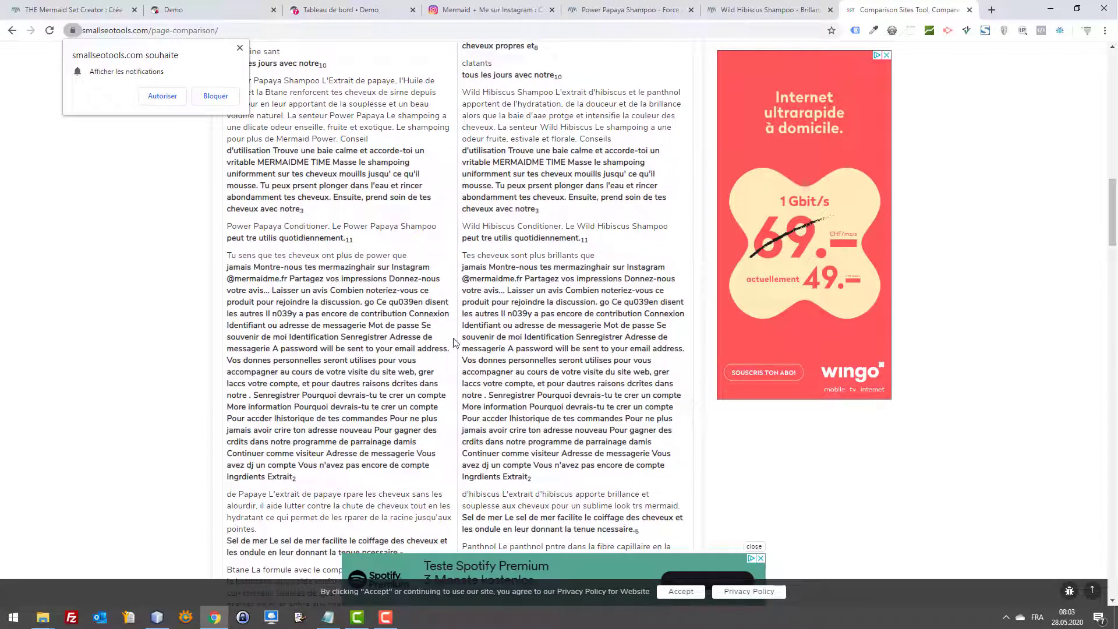
- Look up the matched passage beginning "masse le" on the Wild Hibiscus Shampoo page
scroll(429, 348, up, 1)
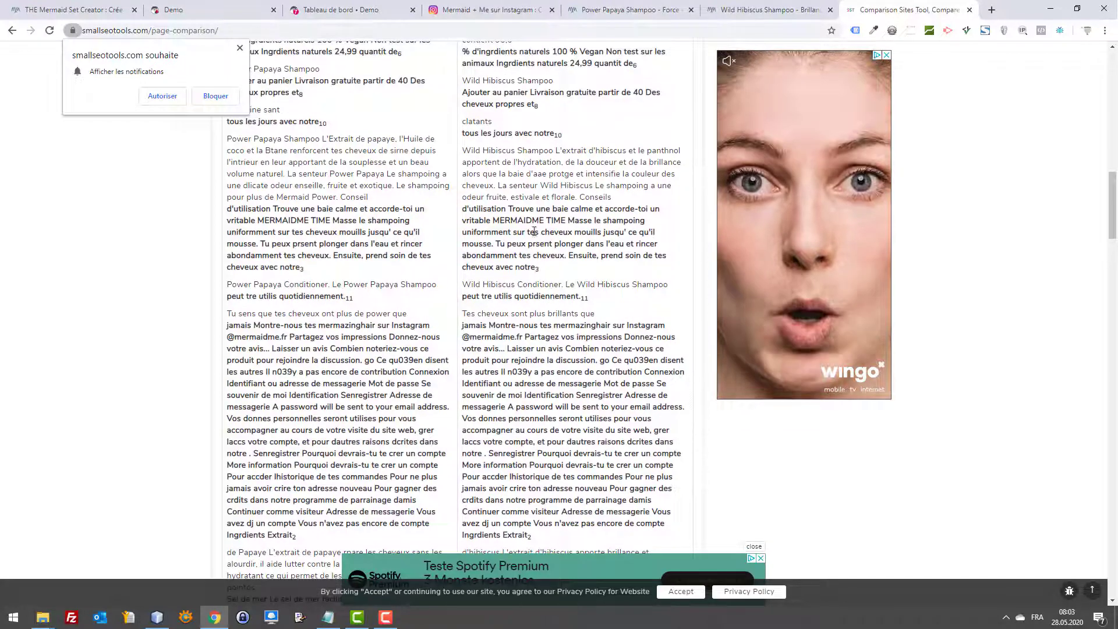
drag(575, 223, 508, 233)
click(795, 8)
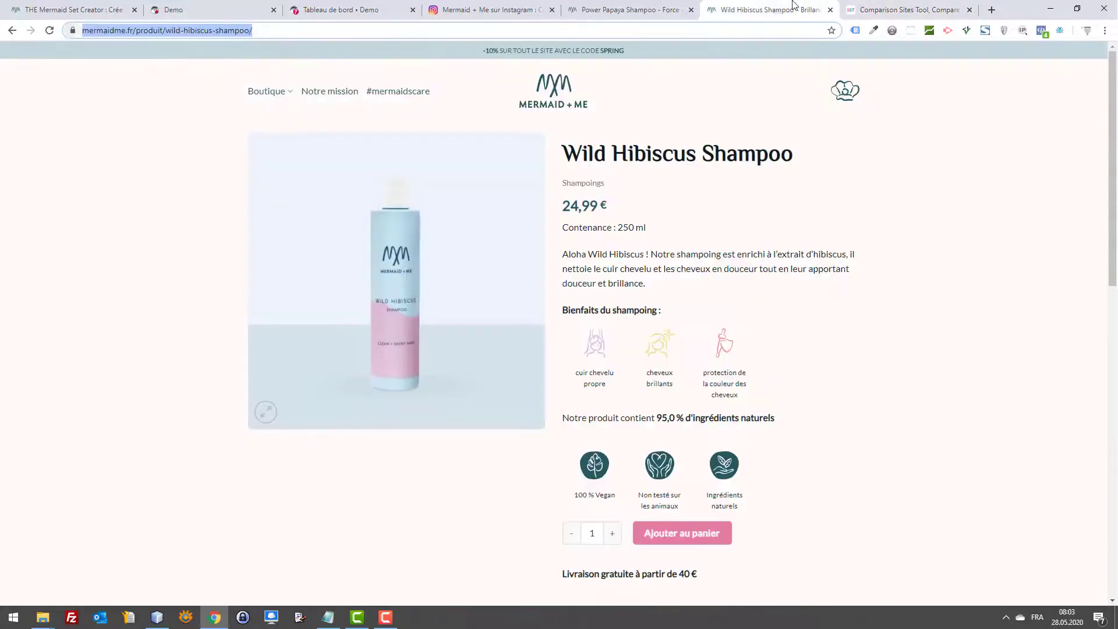
key(ctrl+f)
text(mas)
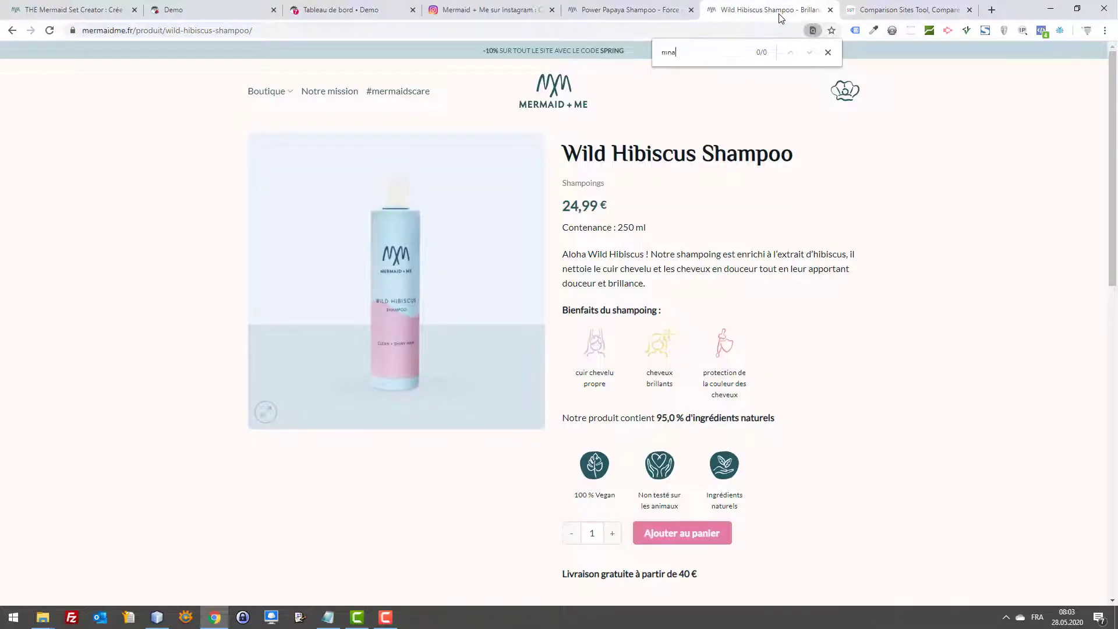
text(se le)
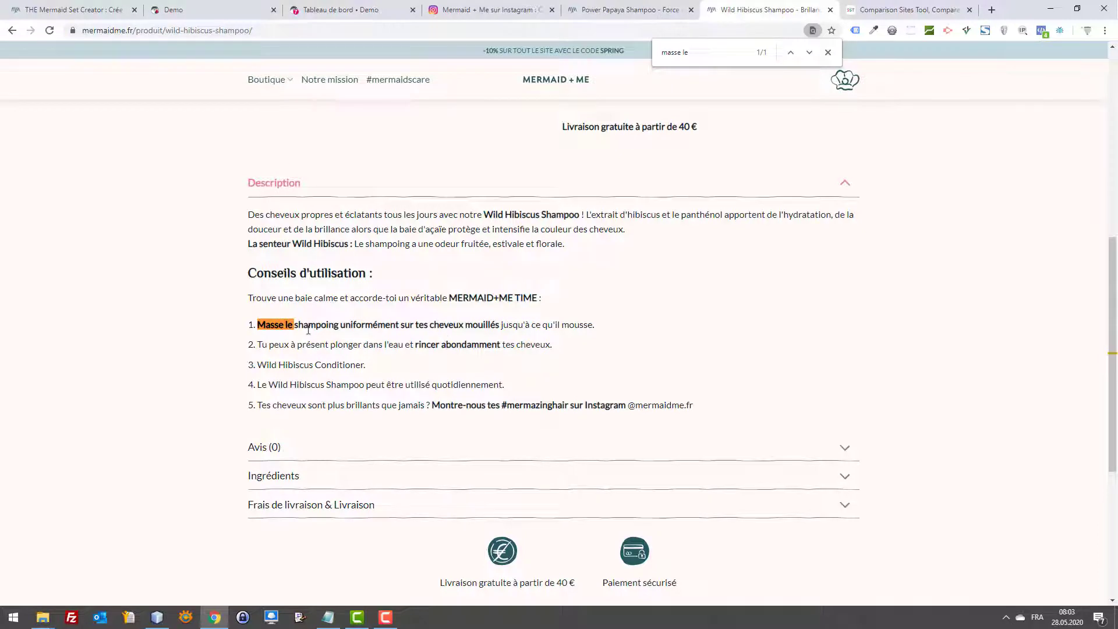
- Copy "Masse le shampoing uniformément sur tes ch" from the Wild Hibiscus usage tips and search the Power Papaya Shampoo page for it
drag(439, 324, 261, 327)
click(635, 6)
key(ctrl+f)
key(ctrl+v)
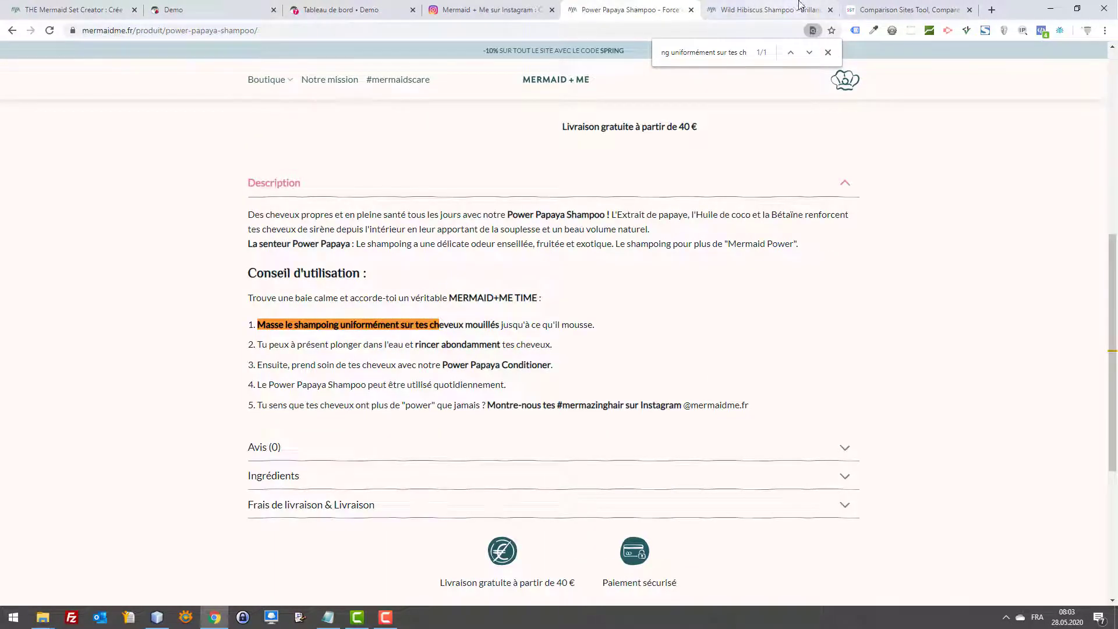
- Alternate between the Wild Hibiscus and Power Papaya pages to compare their descriptions and usage tips
click(744, 5)
click(655, 5)
click(744, 4)
click(628, 5)
click(744, 6)
click(641, 5)
click(744, 6)
click(640, 6)
click(746, 6)
click(657, 9)
click(728, 7)
click(656, 10)
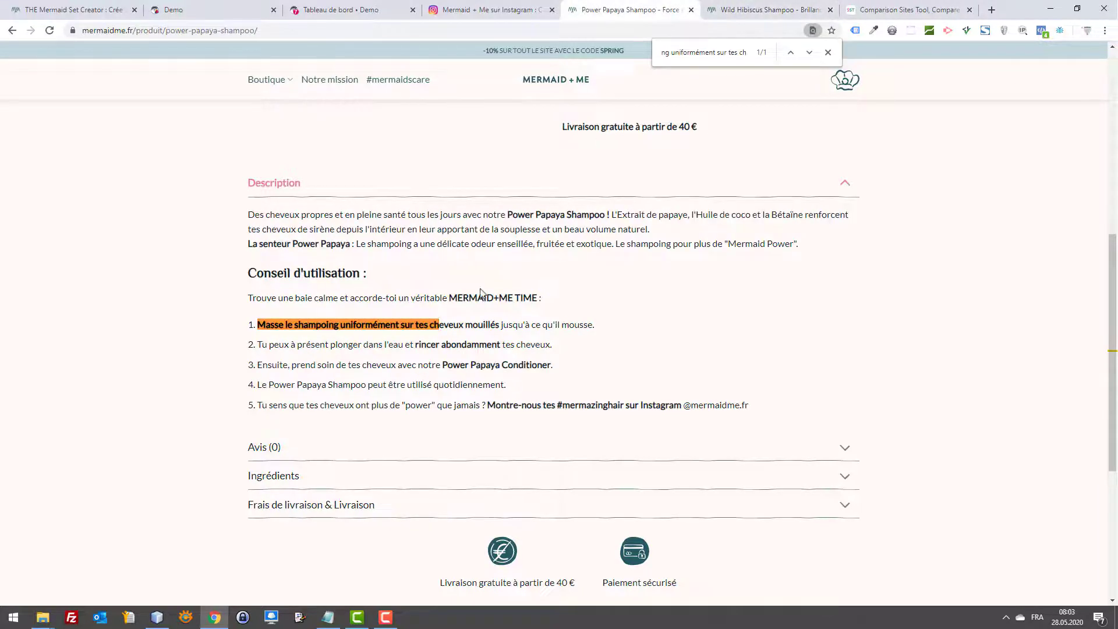
click(715, 6)
click(634, 13)
click(731, 4)
click(649, 13)
click(740, 6)
click(685, 8)
click(745, 6)
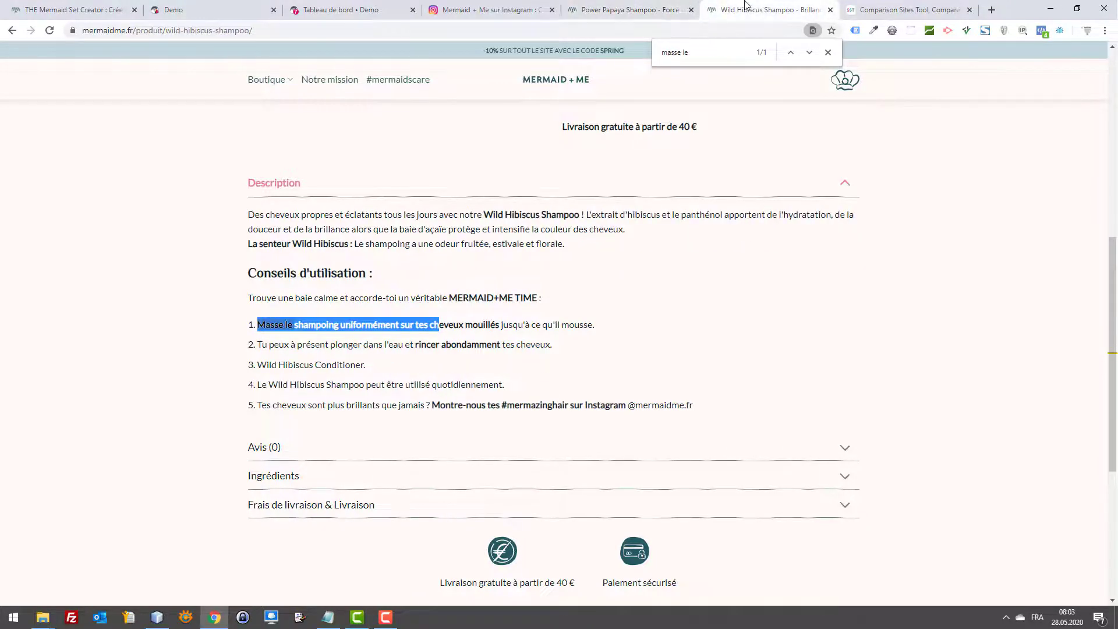
click(671, 8)
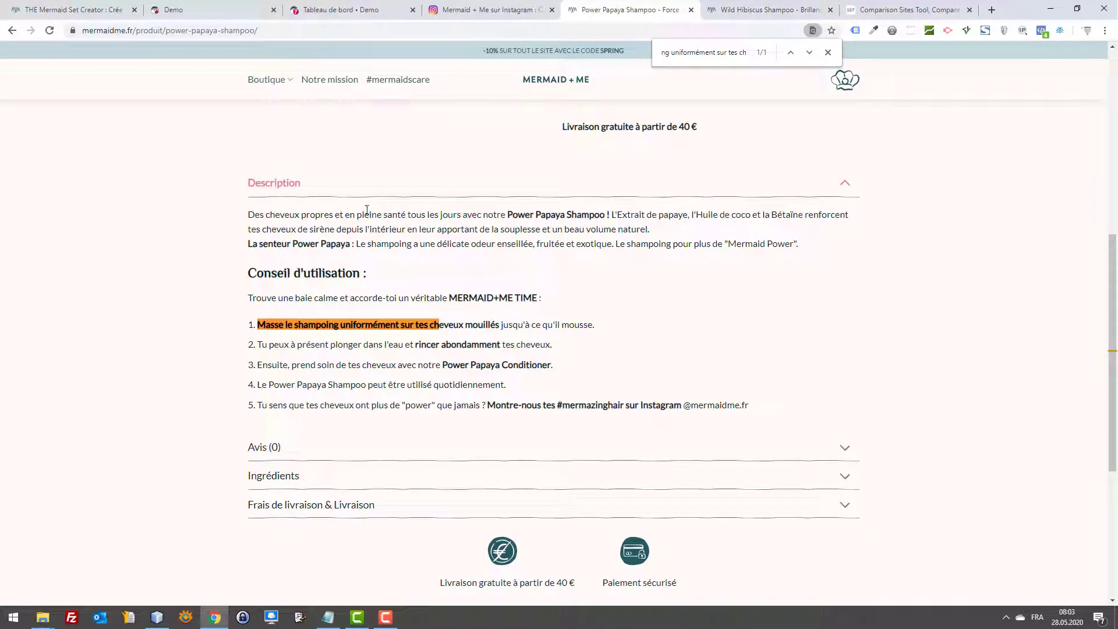
click(764, 6)
click(678, 8)
click(727, 7)
click(594, 6)
click(732, 7)
click(662, 8)
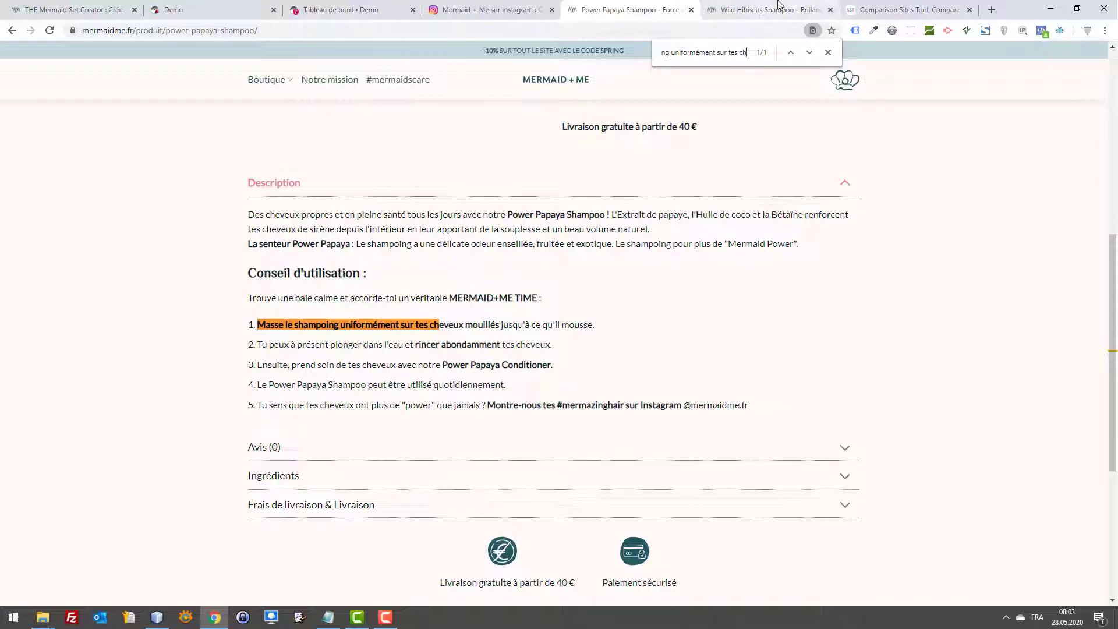
click(756, 8)
click(639, 6)
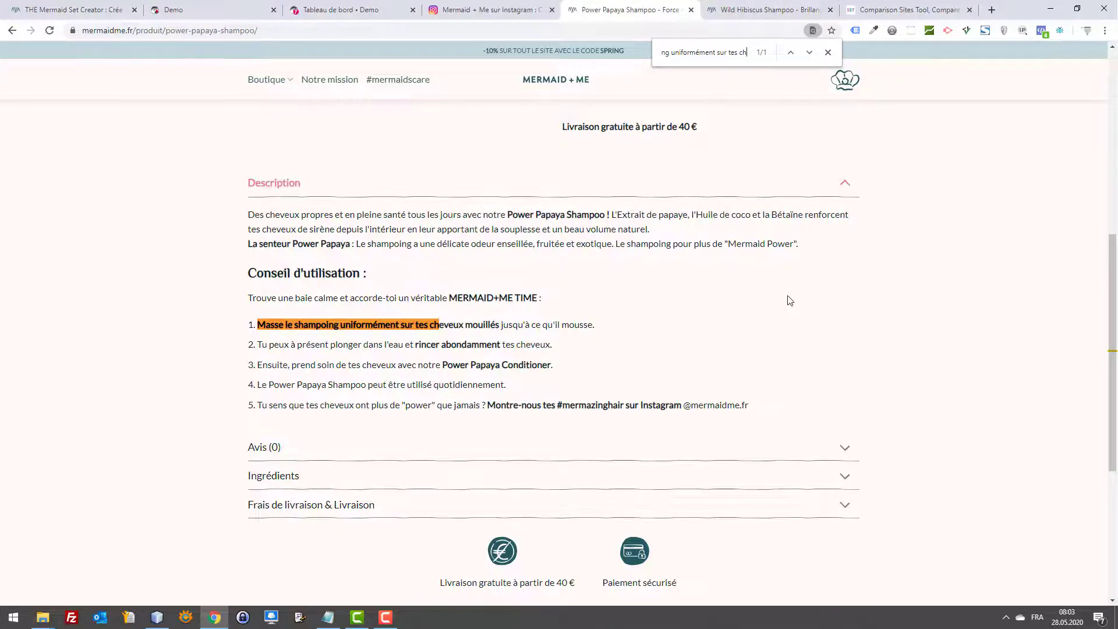
- Review the Power Papaya page's usage tips, highlighting the Power Papaya Conditioner mention in tip 3
scroll(789, 300, up, 6)
scroll(786, 299, down, 5)
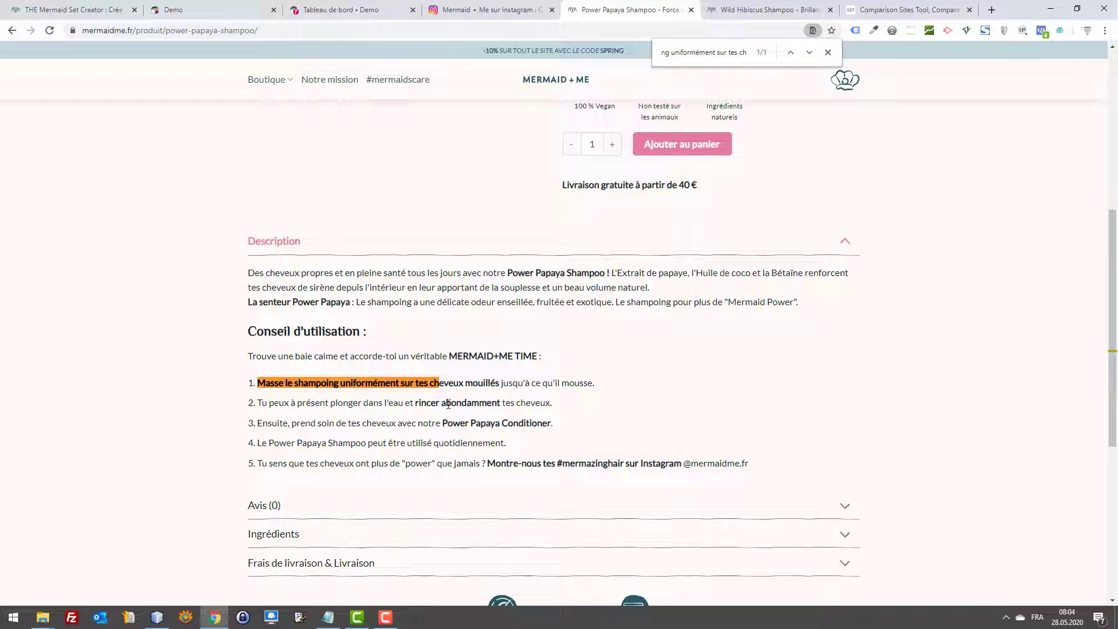
drag(418, 404, 454, 424)
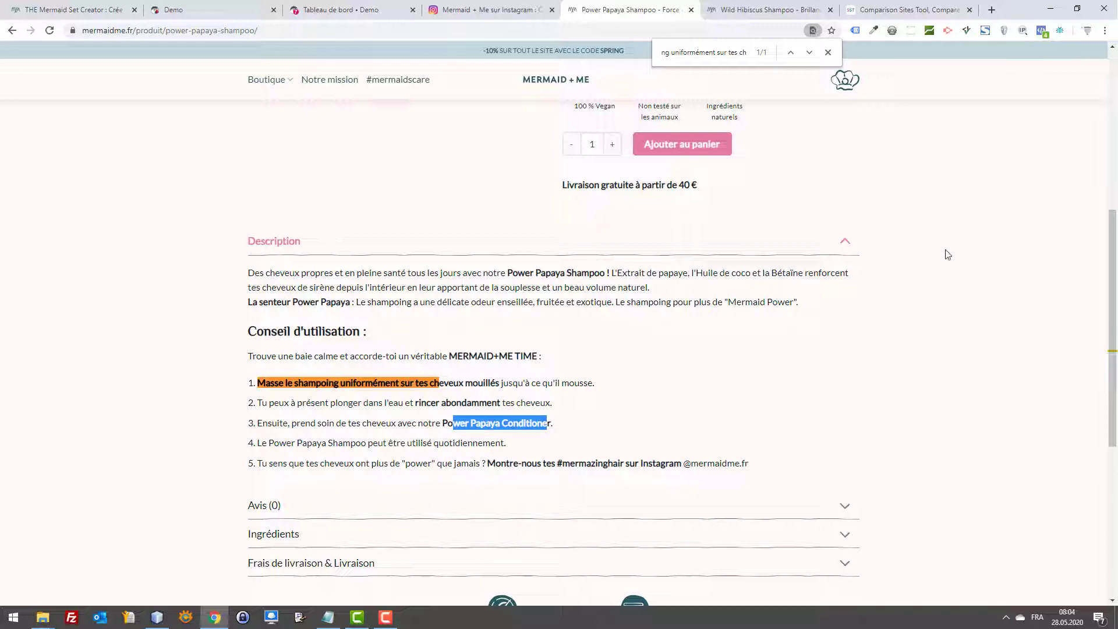
click(475, 326)
- Open the developer tools on the Power Papaya page, turn off mobile device emulation and enlarge the inspector
key(F12)
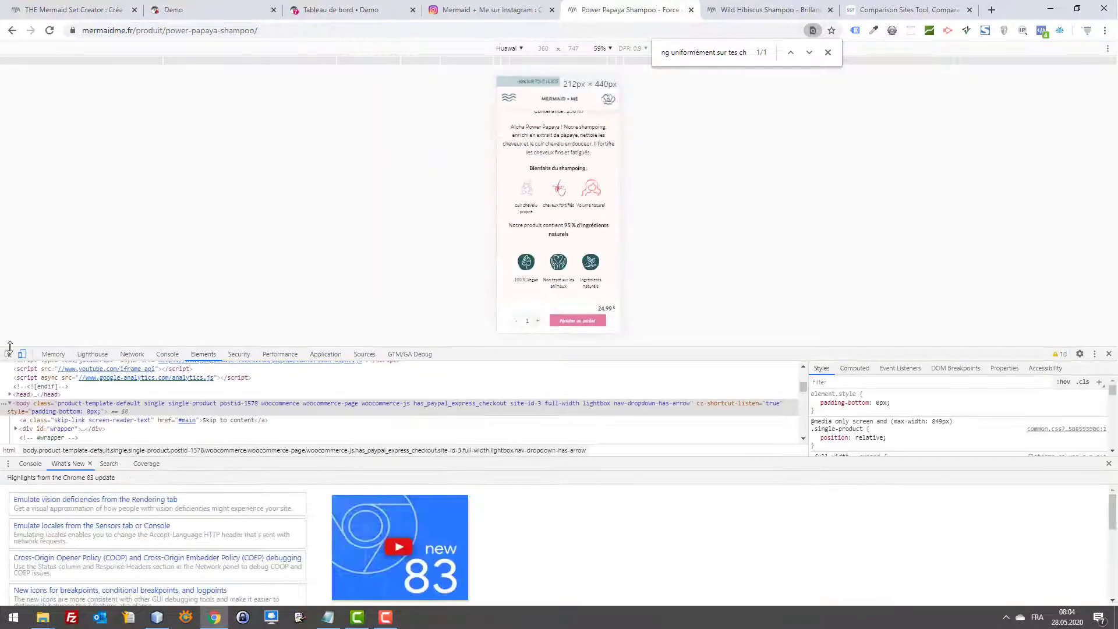
click(22, 355)
scroll(548, 208, down, 4)
scroll(209, 311, up, 3)
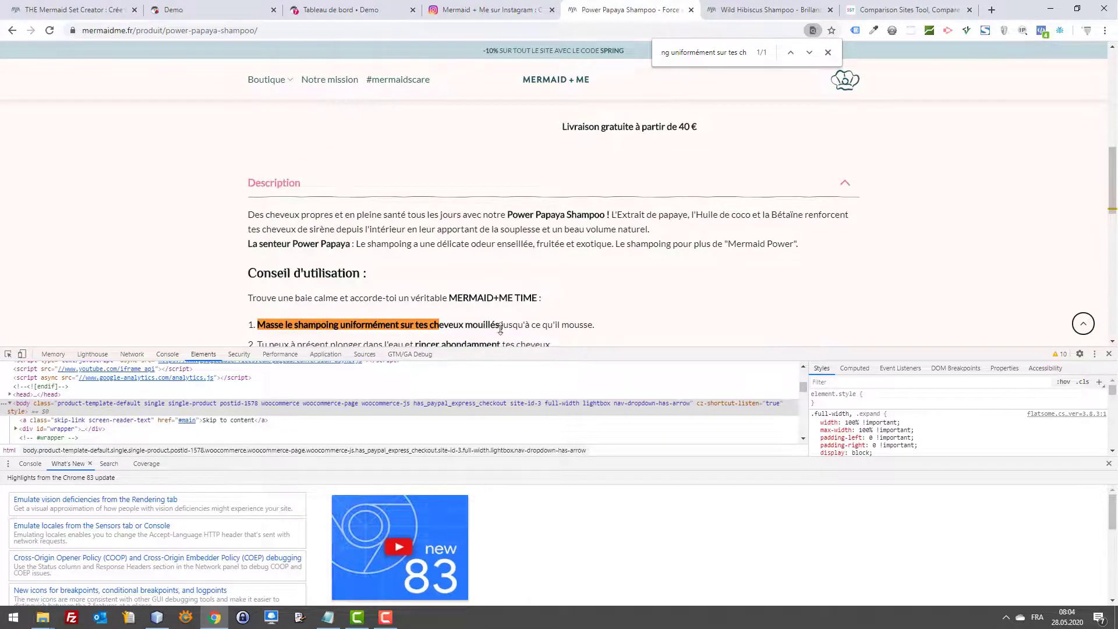
drag(496, 346, 489, 279)
- Search the Power Papaya page's HTML for "<h1" to locate the main heading
click(400, 364)
key(ctrl+f)
text(h1)
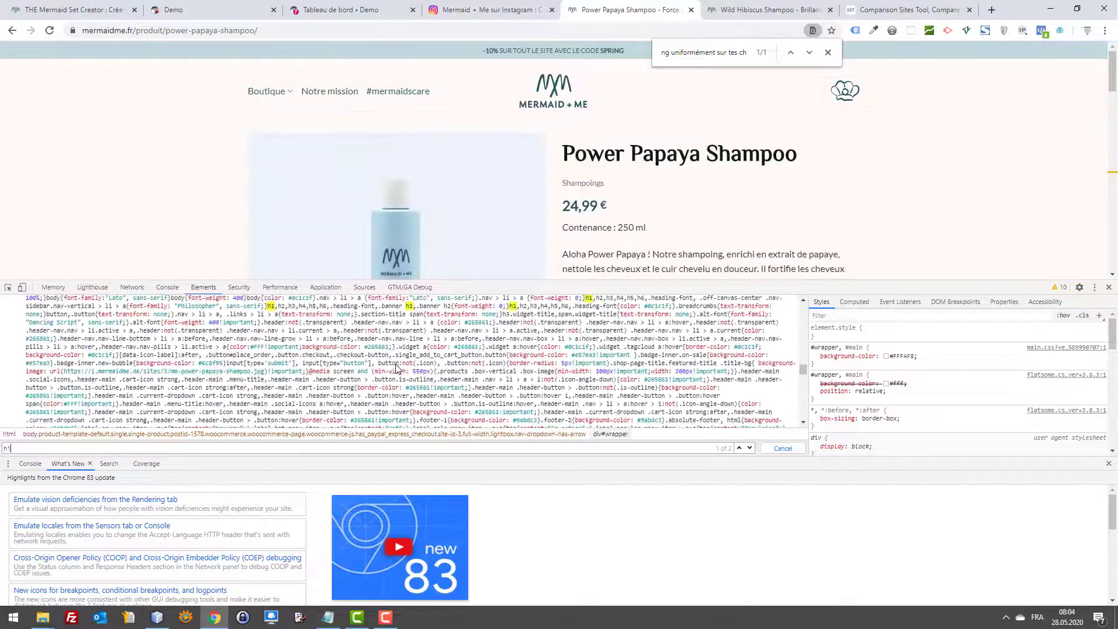
key(Home)
text(<)
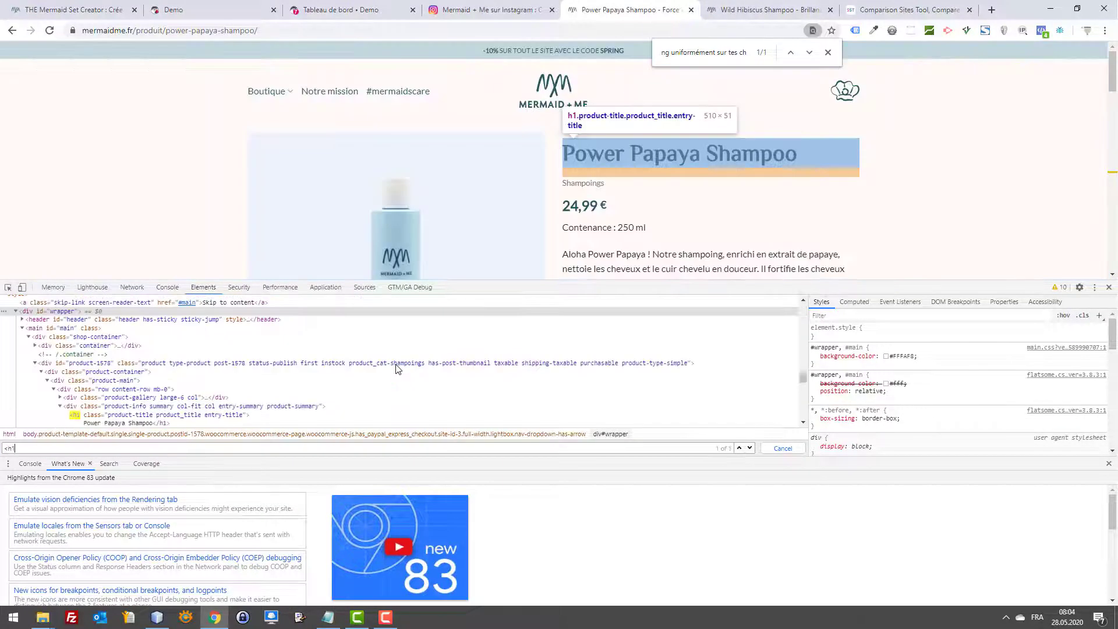
- Search the page's HTML for "<h2" and step through the matching subheadings
key(BackSpace)
text(2)
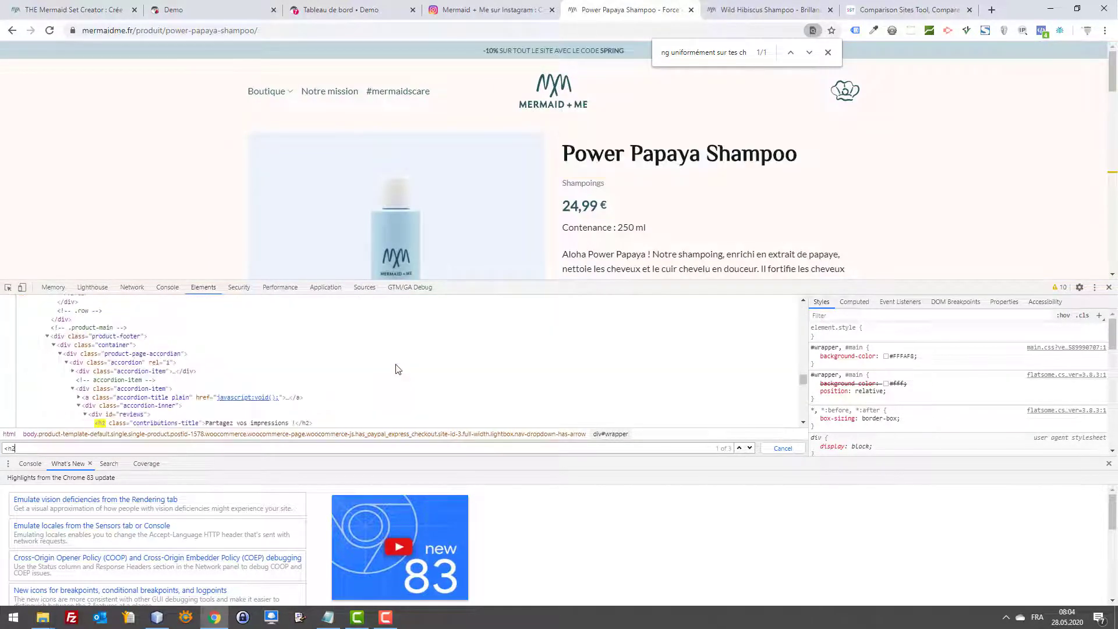
key(Return)
key(Return)
key(shift+Return)
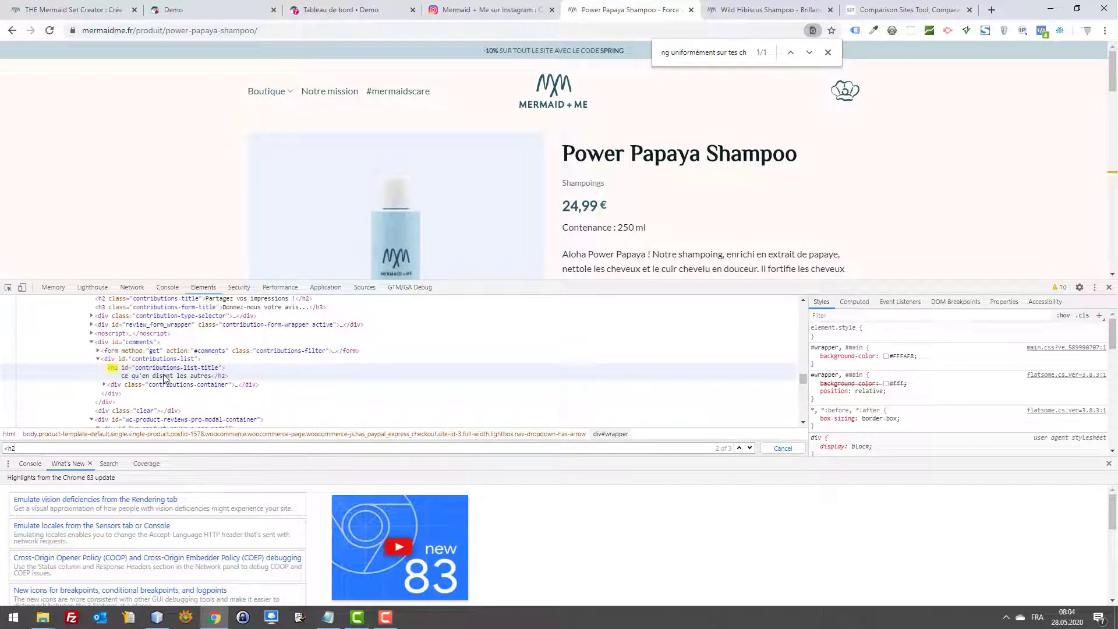
key(Return)
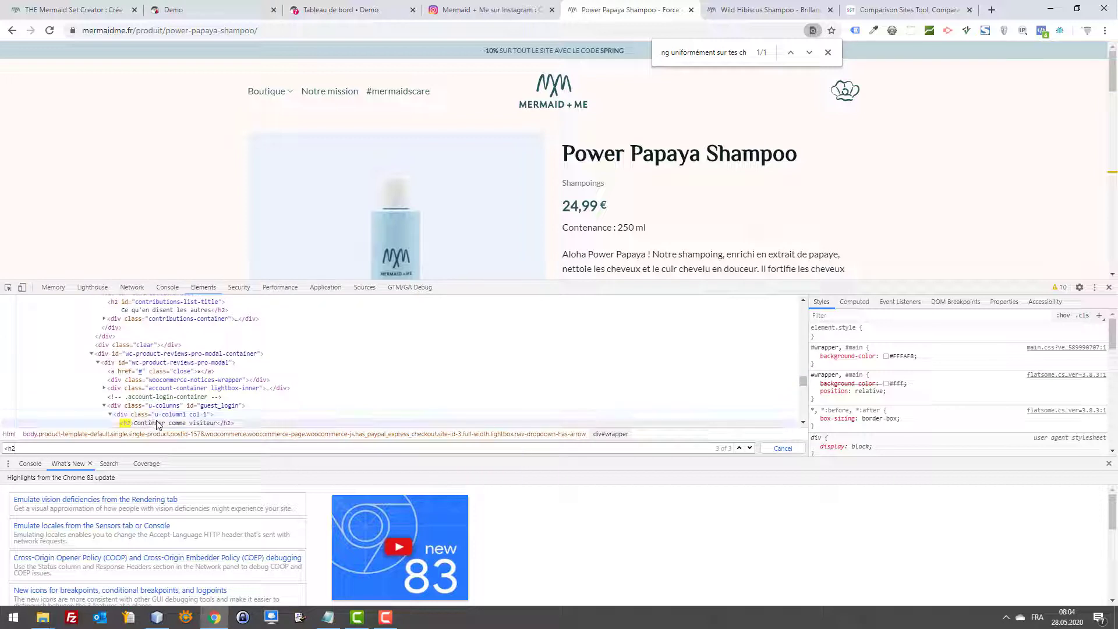
key(Return)
key(Return)
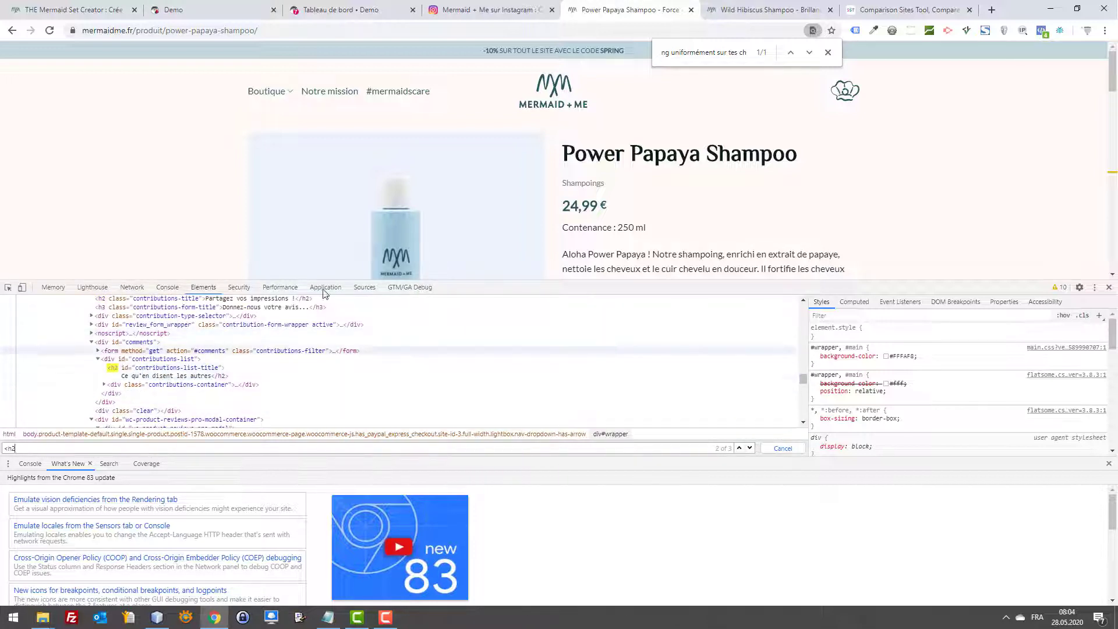
- Search Google for "webbax h1 h2" in a new tab, view the results, and close that tab
scroll(669, 244, down, 3)
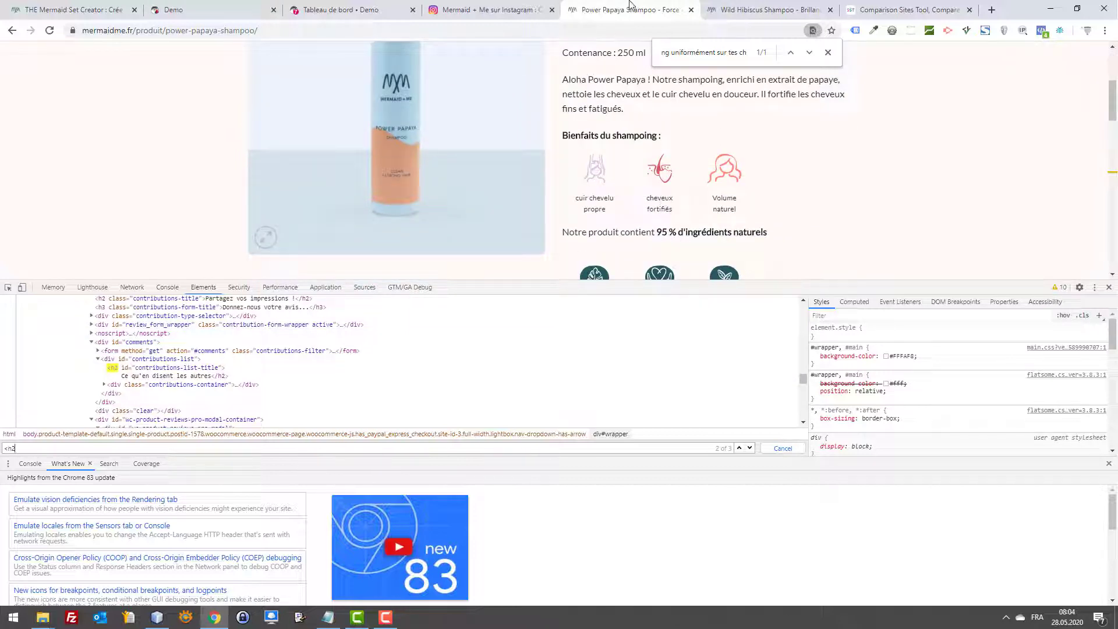
key(ctrl+t)
text(webbax h1 h2)
key(Return)
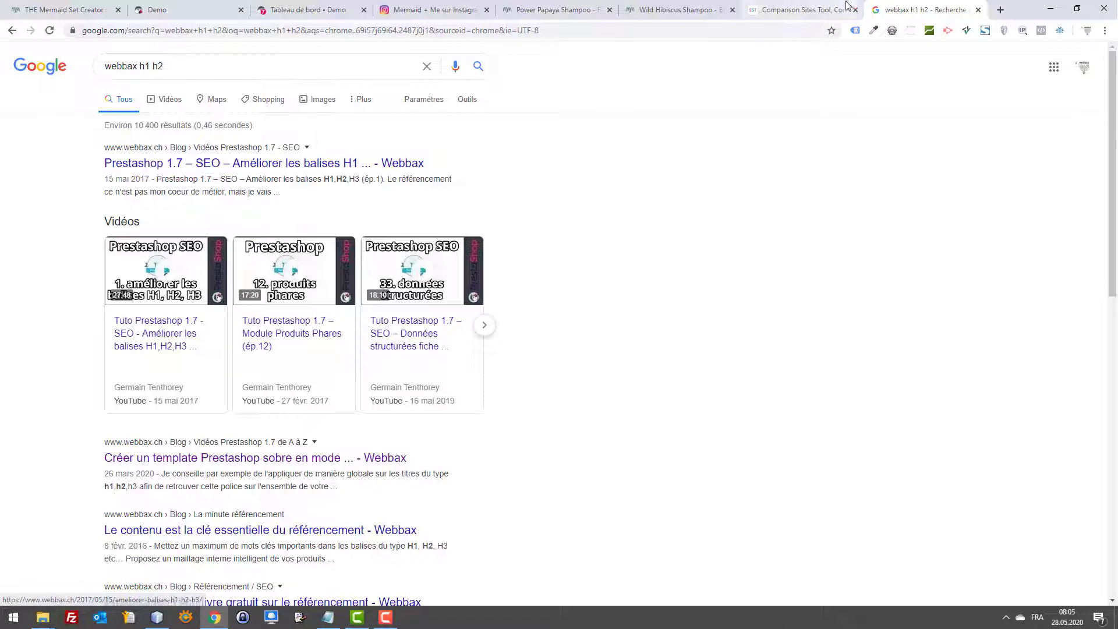
key(ctrl+w)
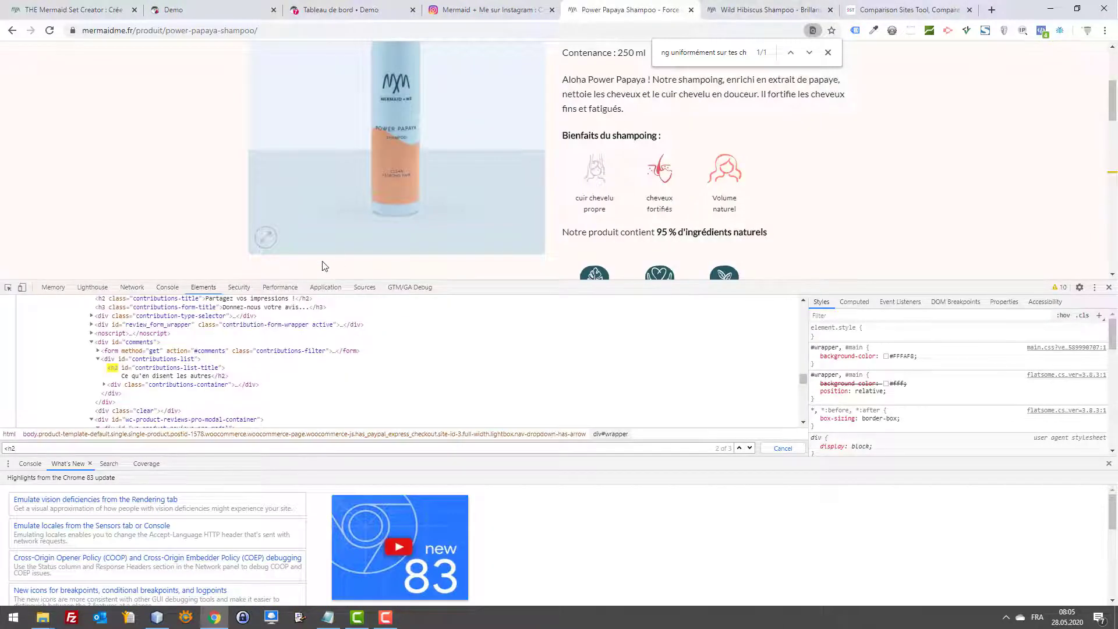
- Copy "disent" from the h2 "Ce qu'en disent les autres" and look for it on the page, shortening the search to "disen"
click(156, 378)
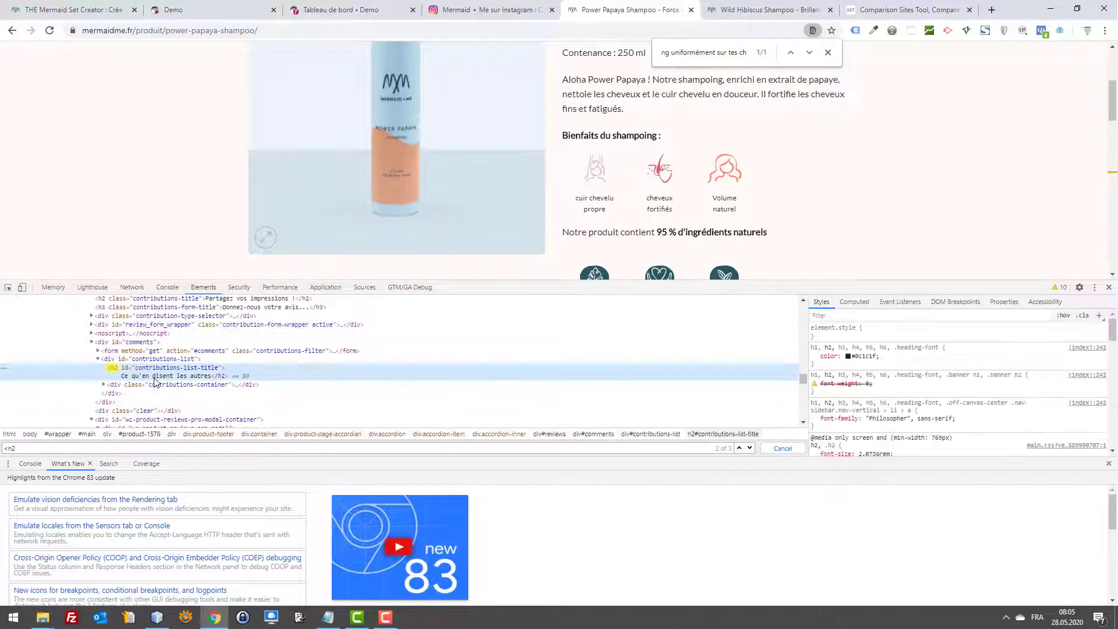
double_click(156, 378)
key(ctrl+c)
key(ctrl+f)
key(ctrl+v)
scroll(544, 138, down, 8)
key(BackSpace)
key(BackSpace)
key(BackSpace)
key(BackSpace)
key(BackSpace)
scroll(581, 133, up, 5)
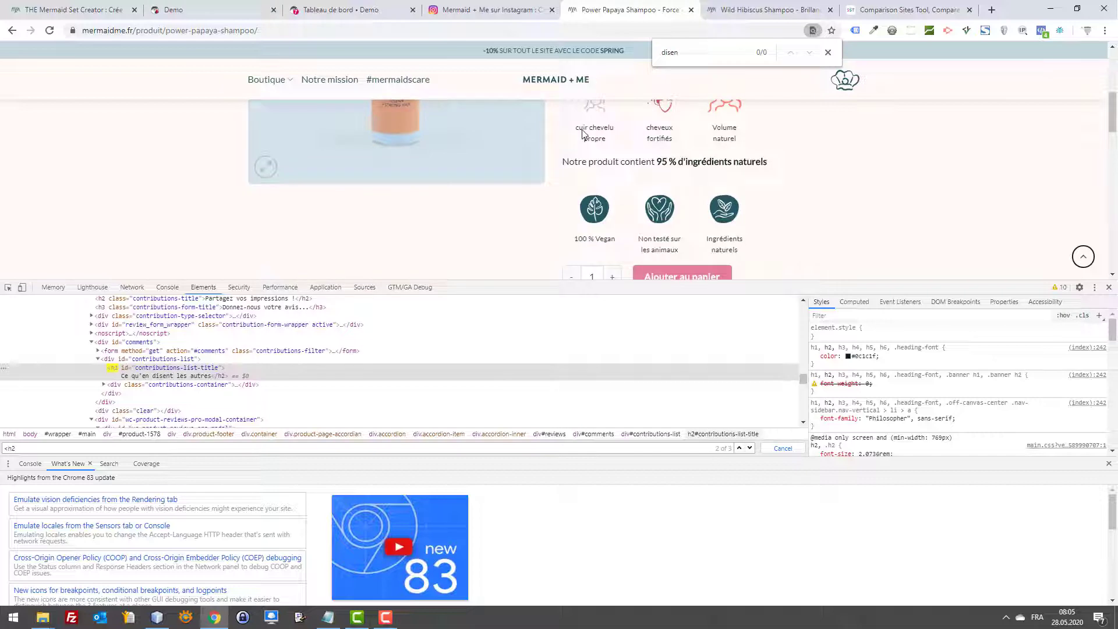
- Shrink the inspector to inspect more of the product page, and search the HTML for "dien"
drag(992, 282, 984, 496)
scroll(895, 342, down, 10)
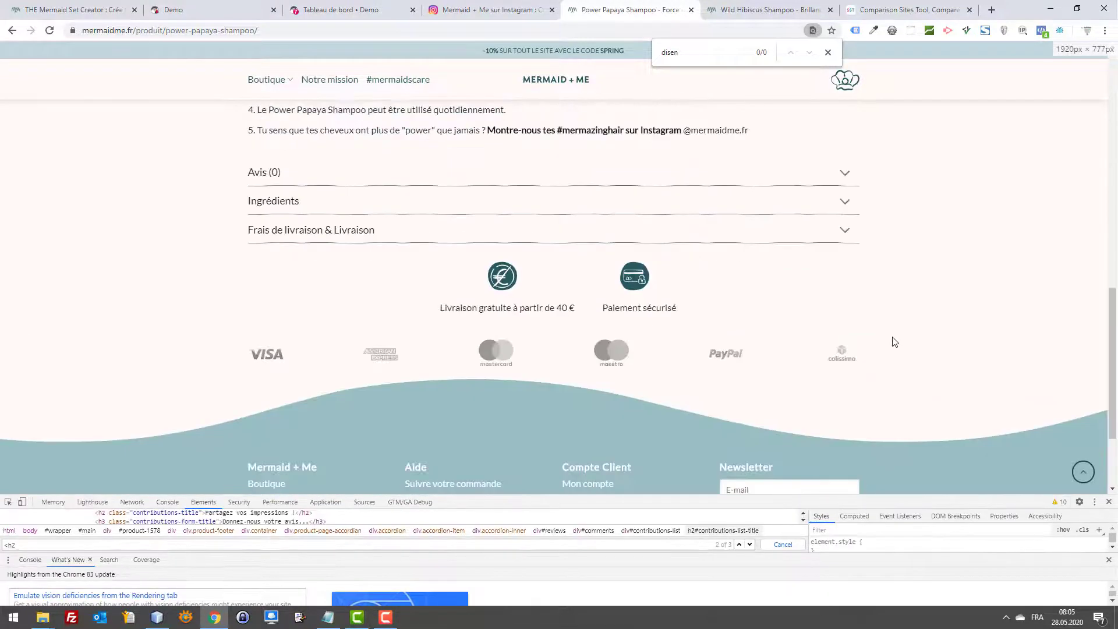
key(ctrl+f)
text(duise)
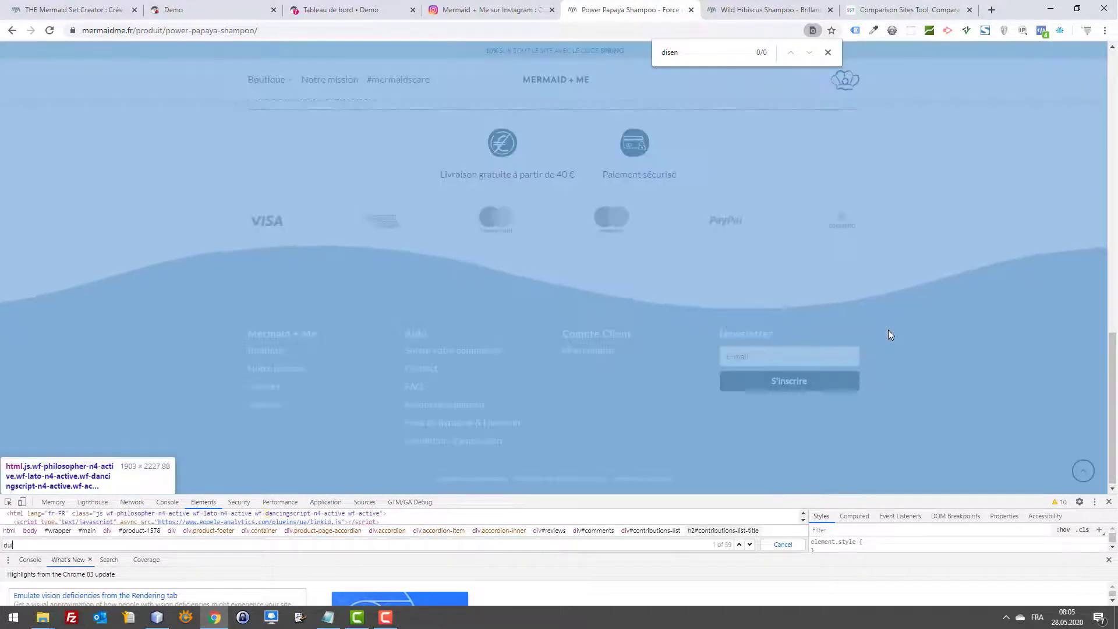
key(BackSpace)
key(BackSpace)
key(BackSpace)
key(BackSpace)
text(ien)
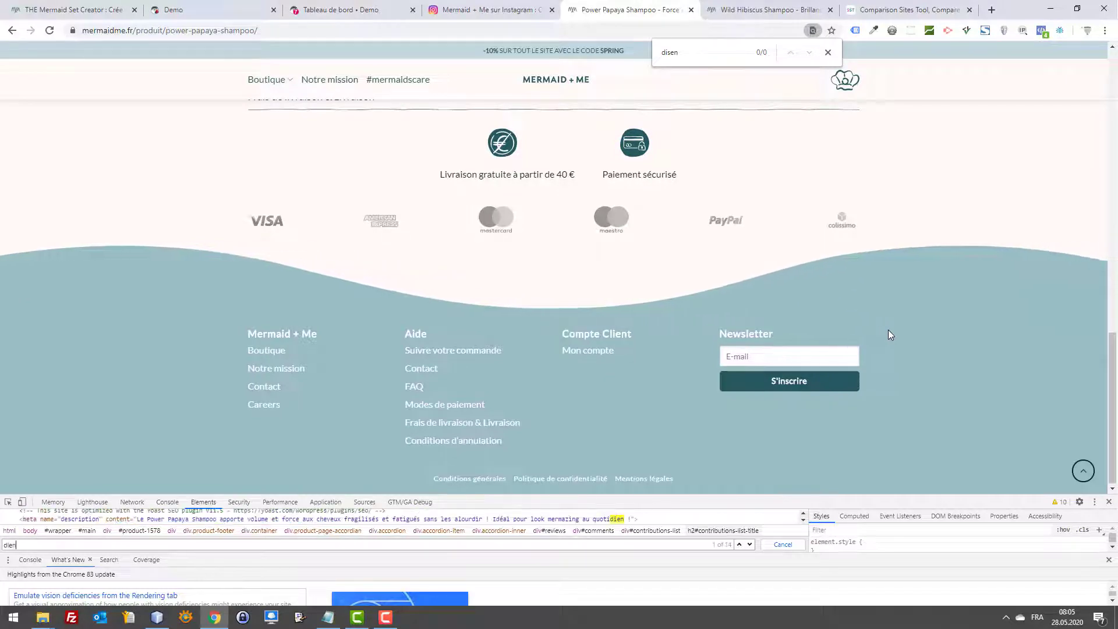
- Enlarge the inspector again and search the page's HTML for "<h2"
drag(855, 495, 855, 173)
key(BackSpace)
key(BackSpace)
key(BackSpace)
text(<)
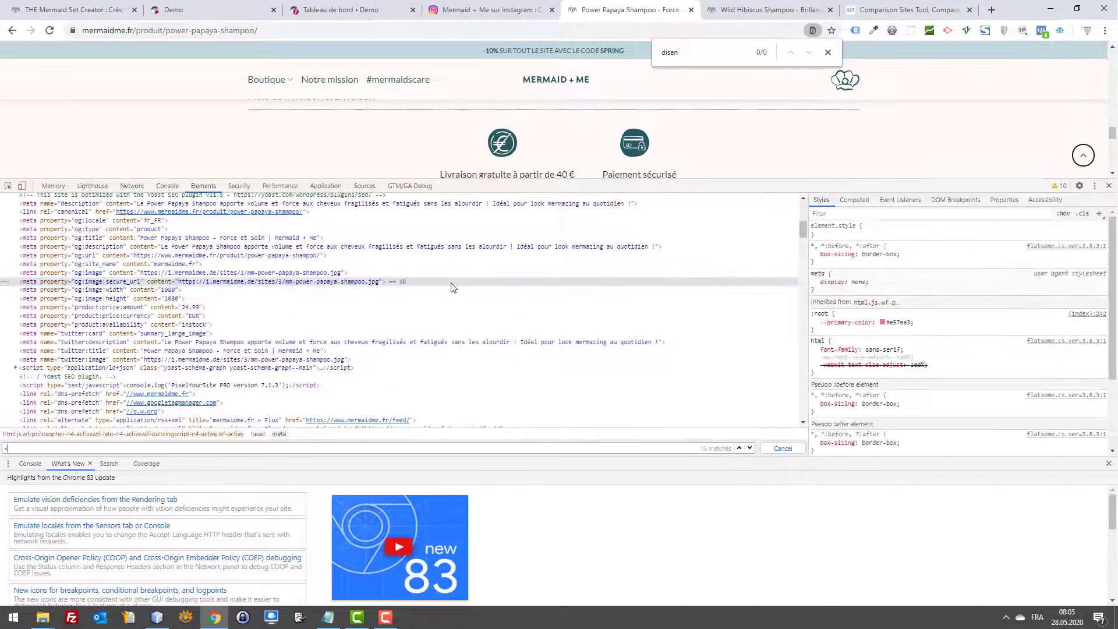
text(h2)
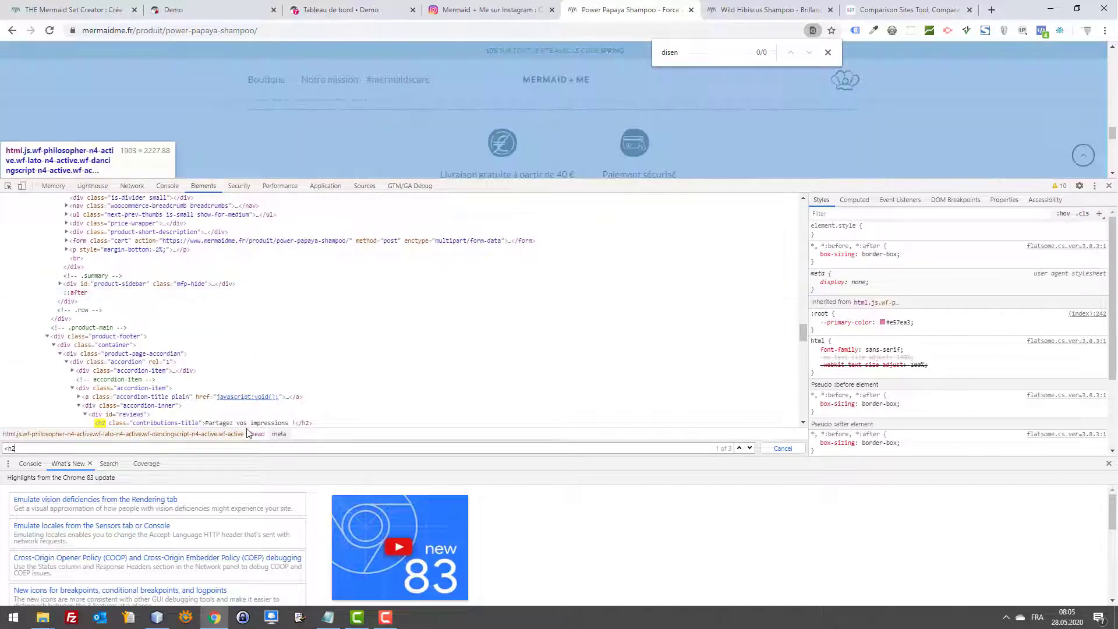
- Select the h2 "Partagez vos impressions !" and try searching the HTML for "parg"
click(256, 424)
key(BackSpace)
key(BackSpace)
key(BackSpace)
text(parg)
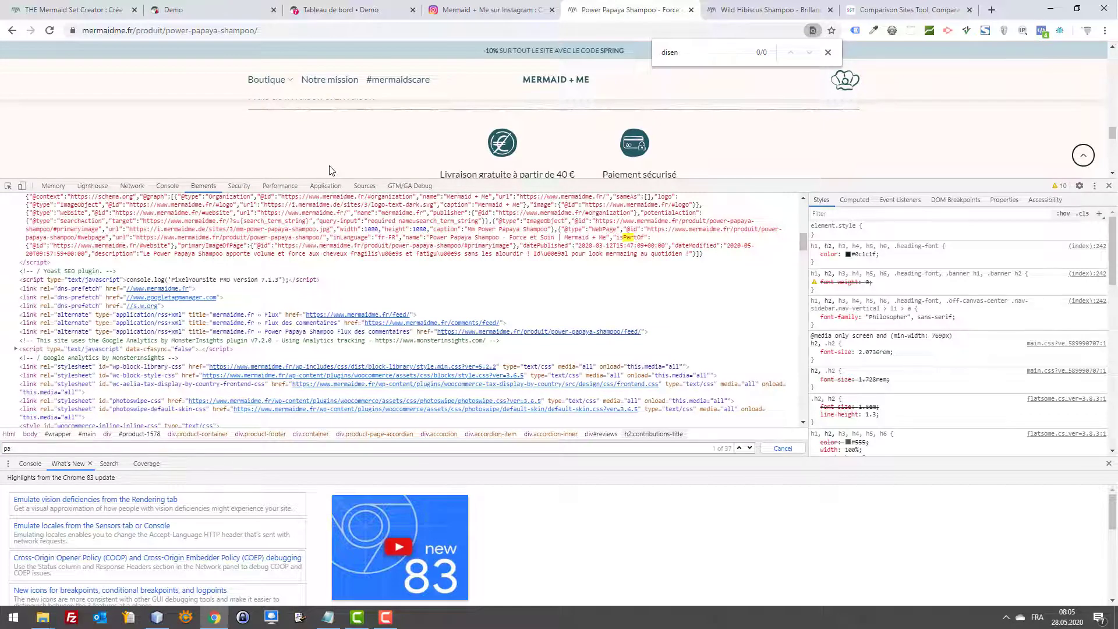
key(BackSpace)
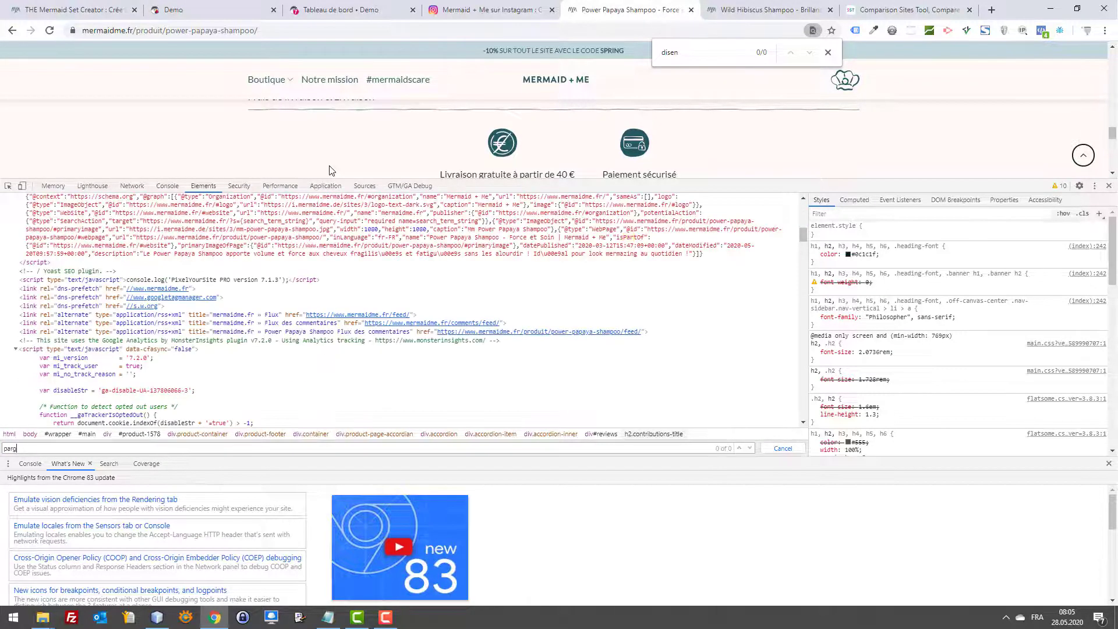
- Close the developer tools and search the visible Power Papaya page for "part"
click(1109, 185)
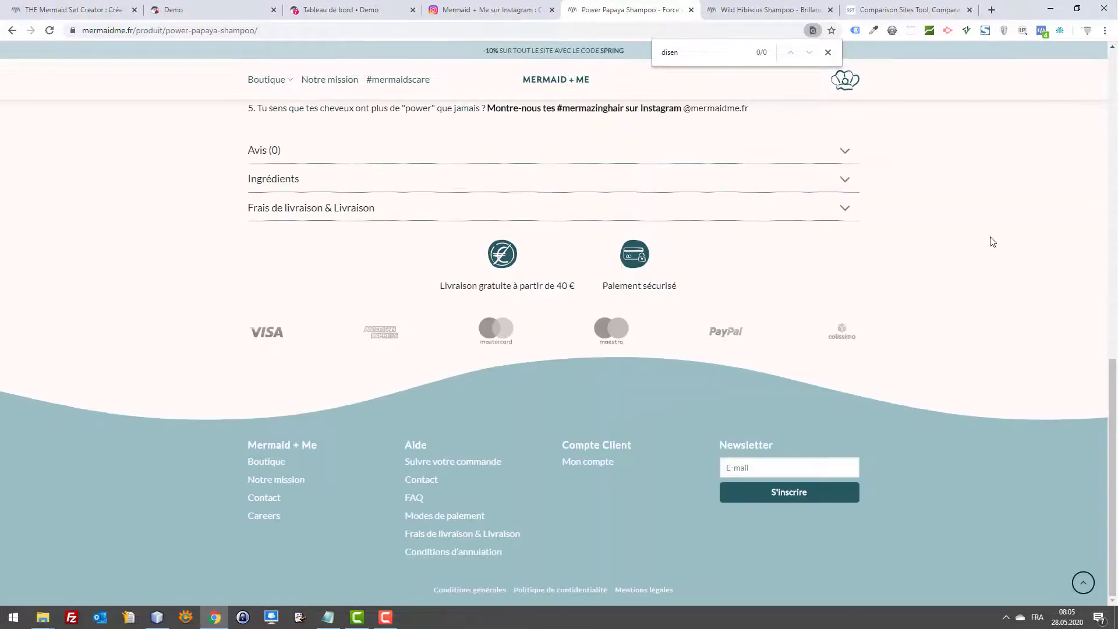
scroll(971, 252, up, 6)
key(ctrl+f)
text(parta)
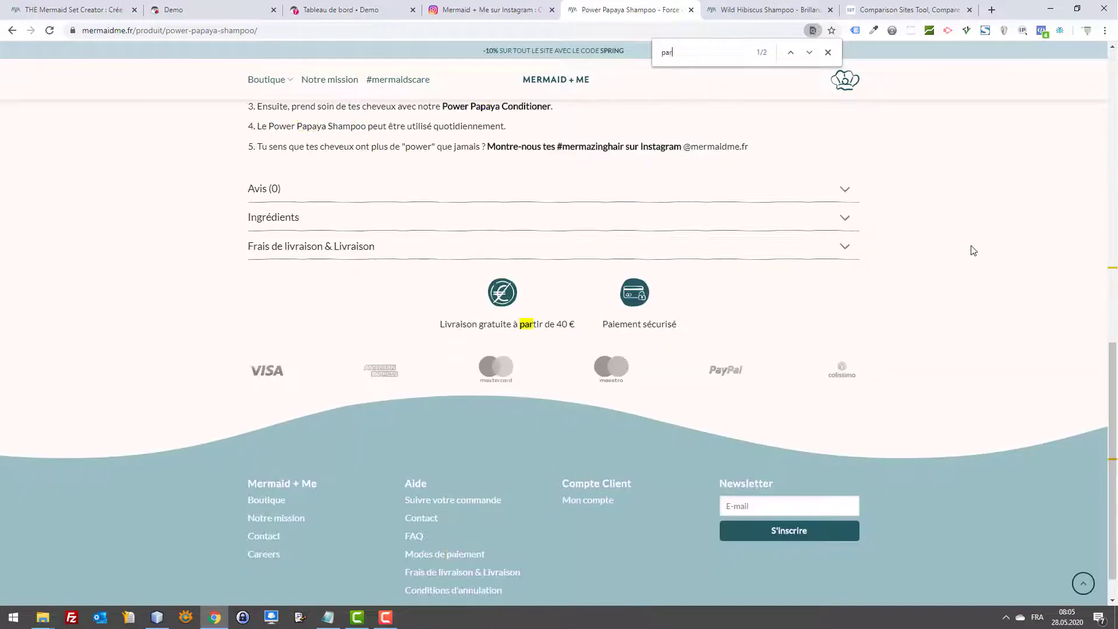
key(BackSpace)
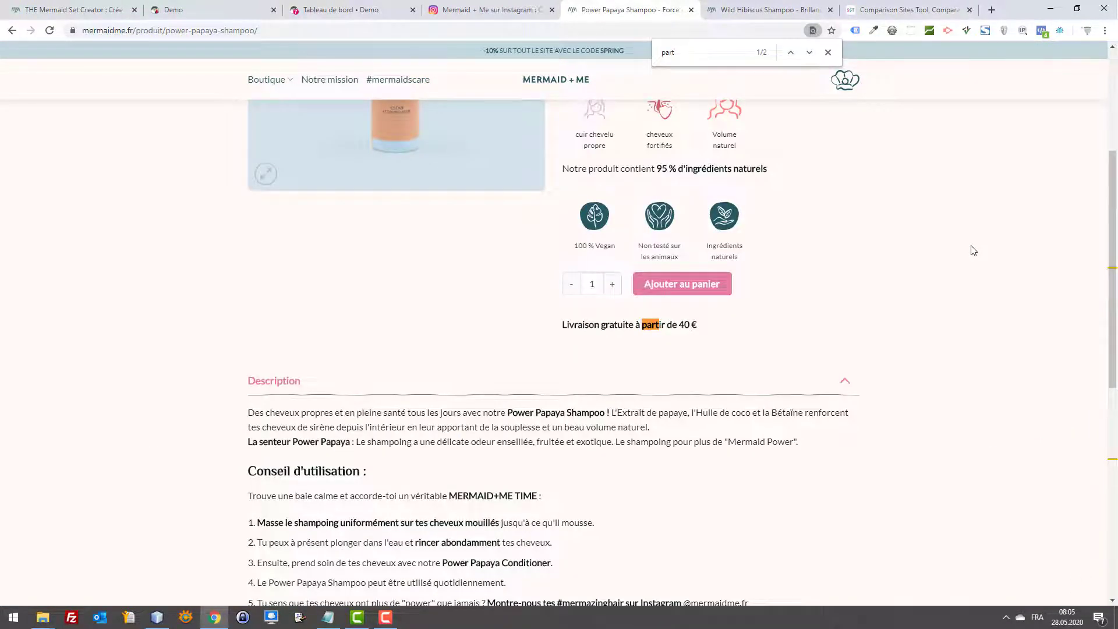
- Step through the page matches for "part" and return to the start of the Power Papaya Shampoo page
key(Return)
key(Return)
key(Return)
key(Return)
key(Return)
scroll(990, 253, up, 8)
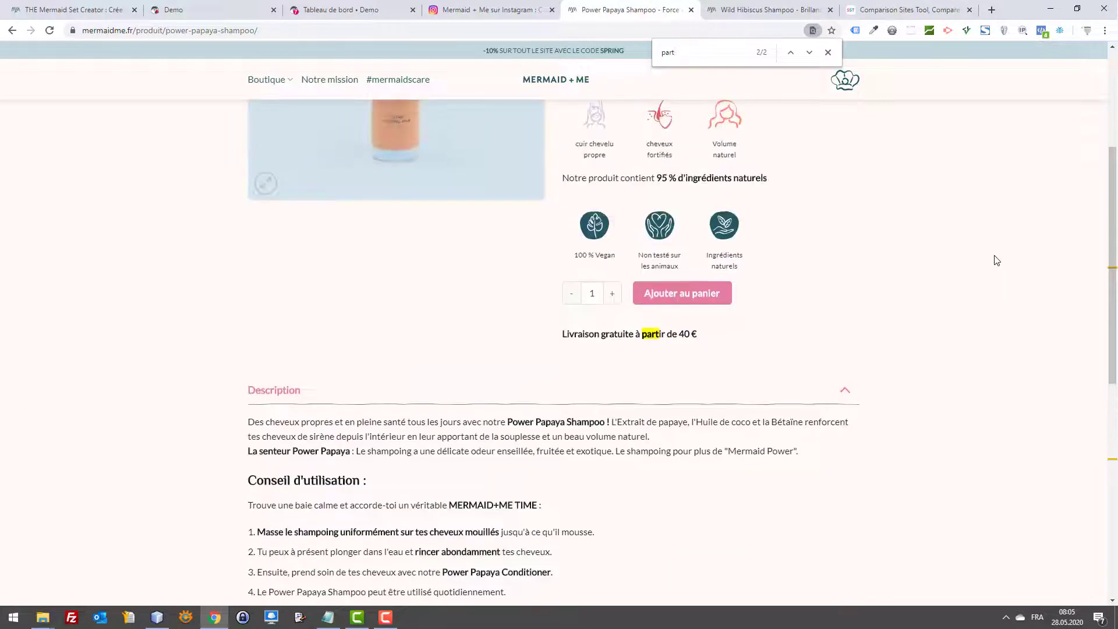
scroll(989, 262, up, 4)
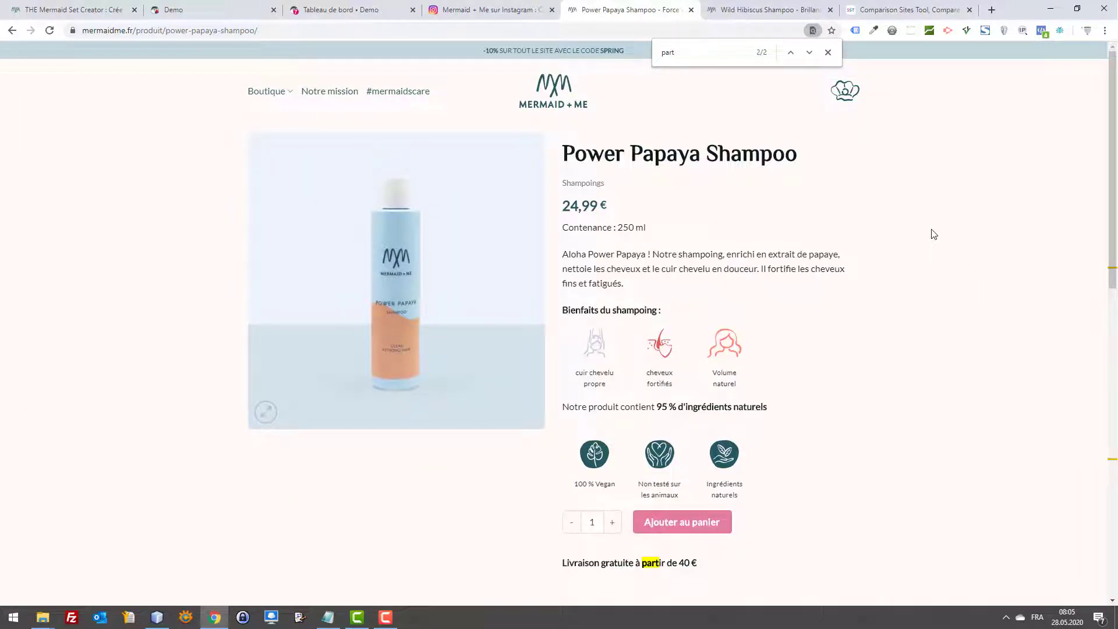
- Reopen the developer tools, give the page more room, and inspect the "Conseil d'utilisation :" heading and the sections around it
key(F12)
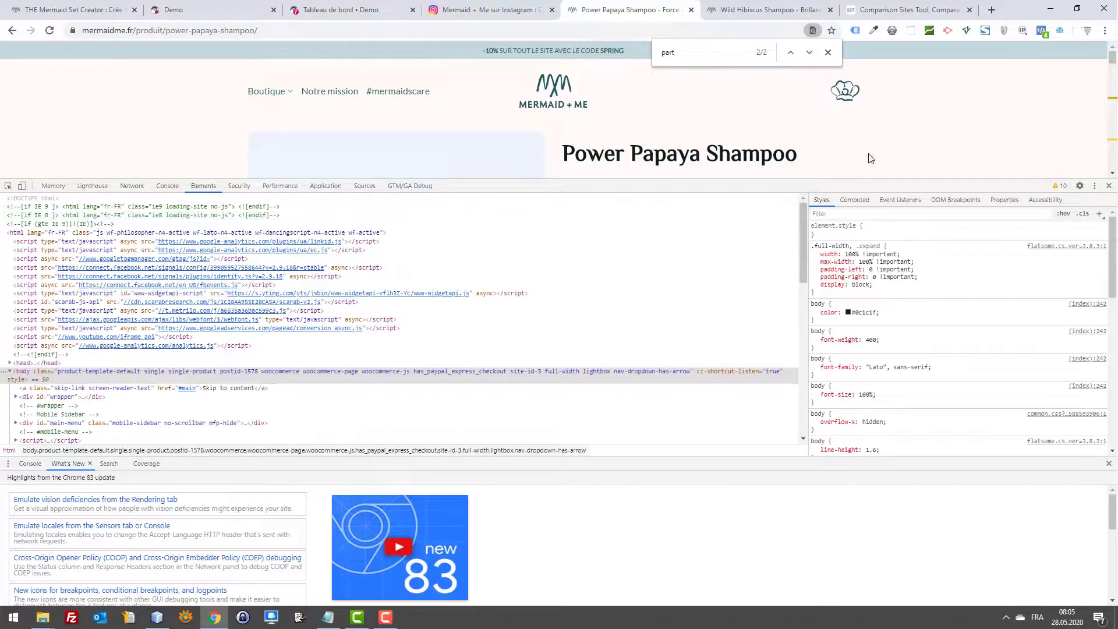
drag(883, 196, 870, 329)
scroll(749, 242, down, 8)
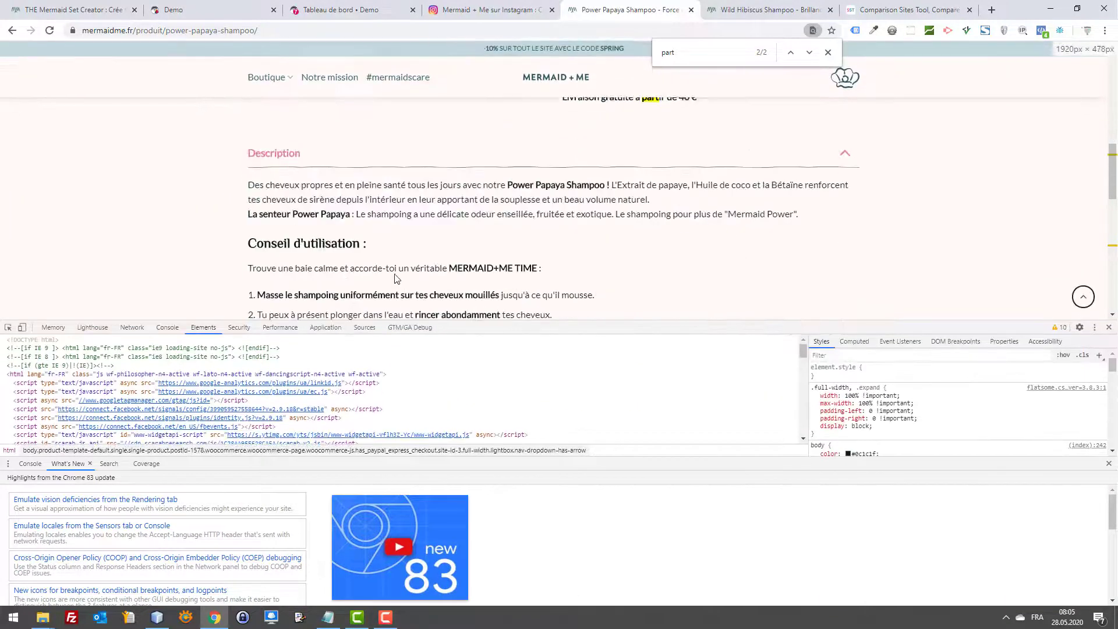
click(8, 327)
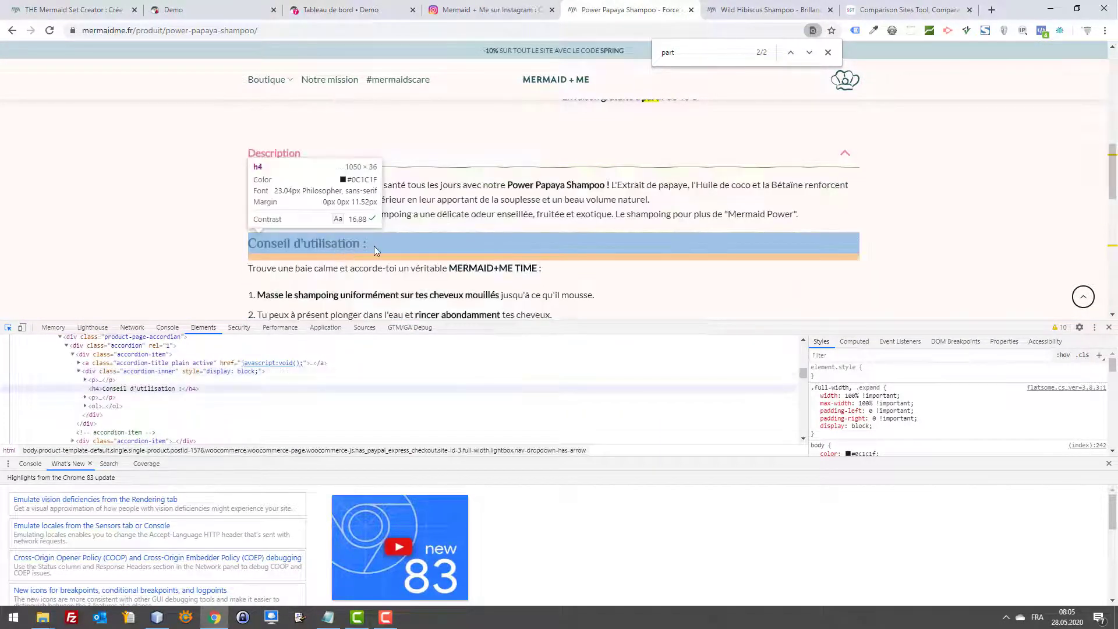
scroll(483, 245, down, 5)
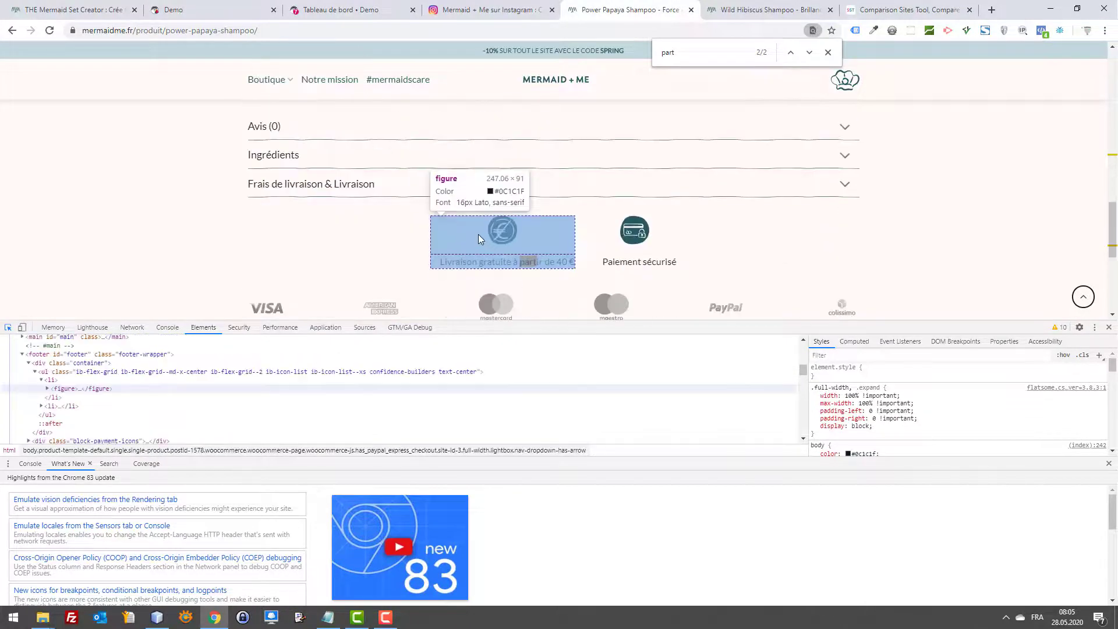
scroll(454, 232, up, 5)
click(279, 407)
scroll(794, 256, up, 15)
click(260, 262)
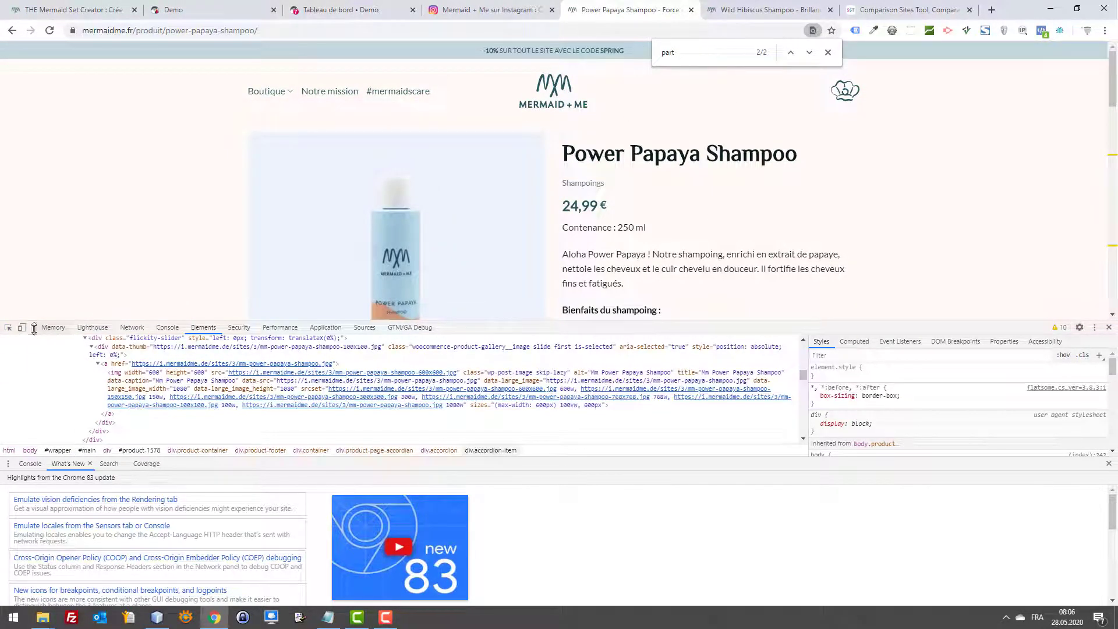
- Inspect the HTML element of the "Power Papaya Shampoo" title and look over the rest of the product page
click(8, 327)
click(746, 155)
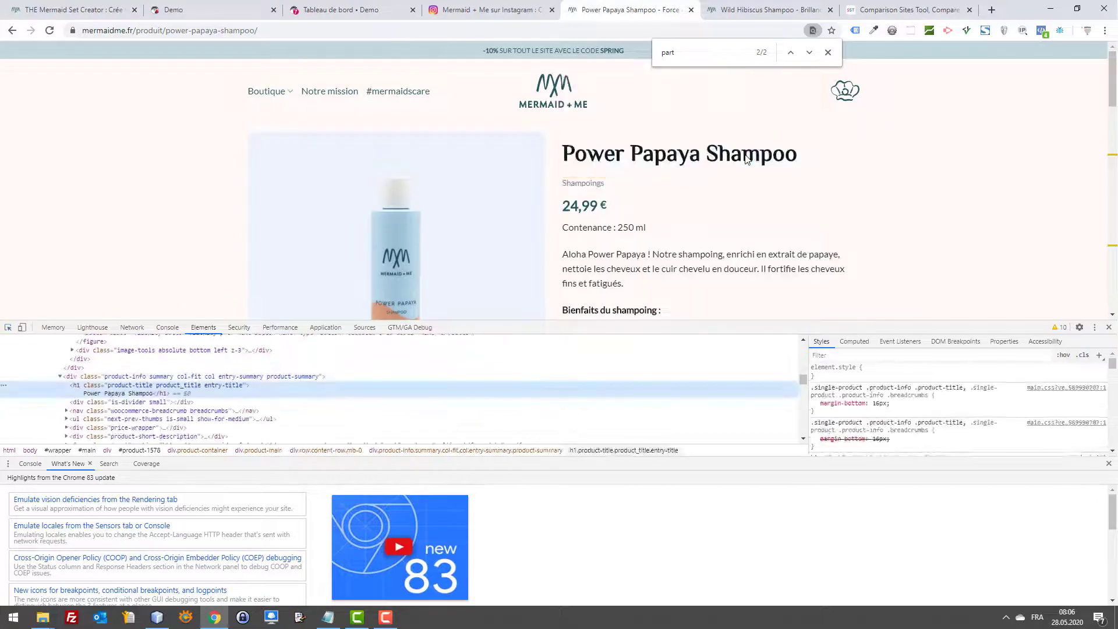
scroll(778, 186, down, 12)
scroll(765, 196, down, 5)
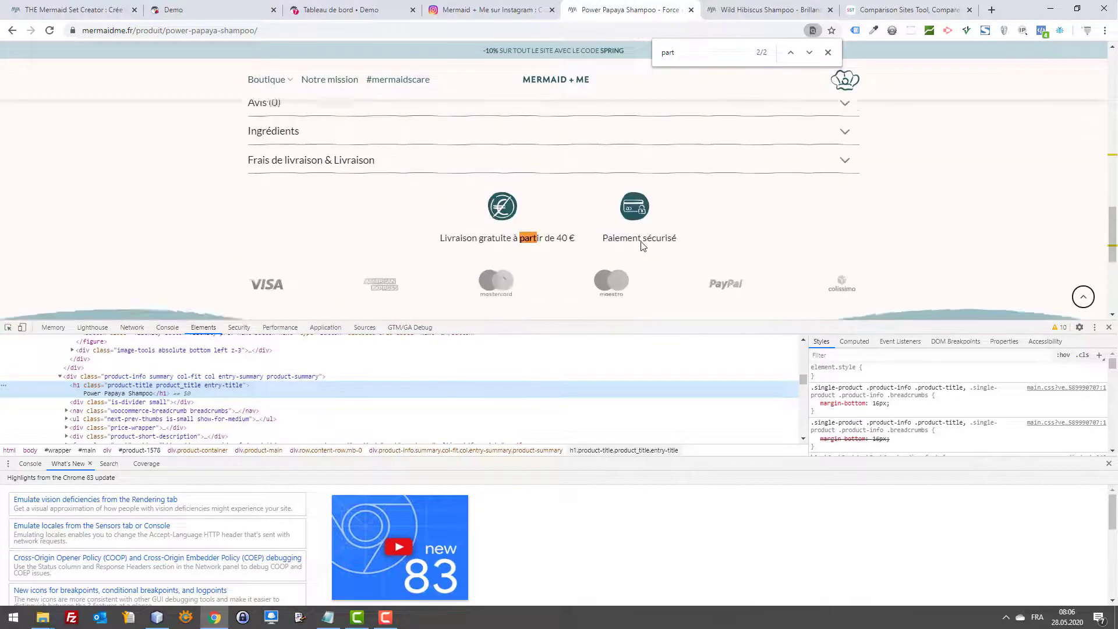
scroll(1062, 246, up, 7)
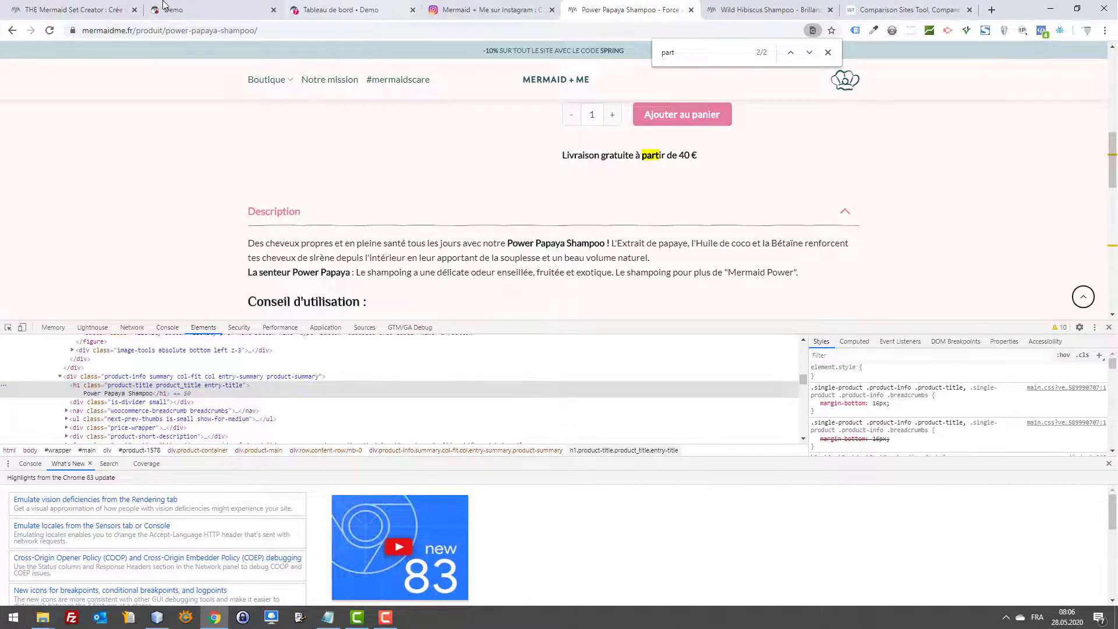
- Switch to the PrestaShop demo store and look over its home page
click(177, 16)
scroll(128, 256, down, 2)
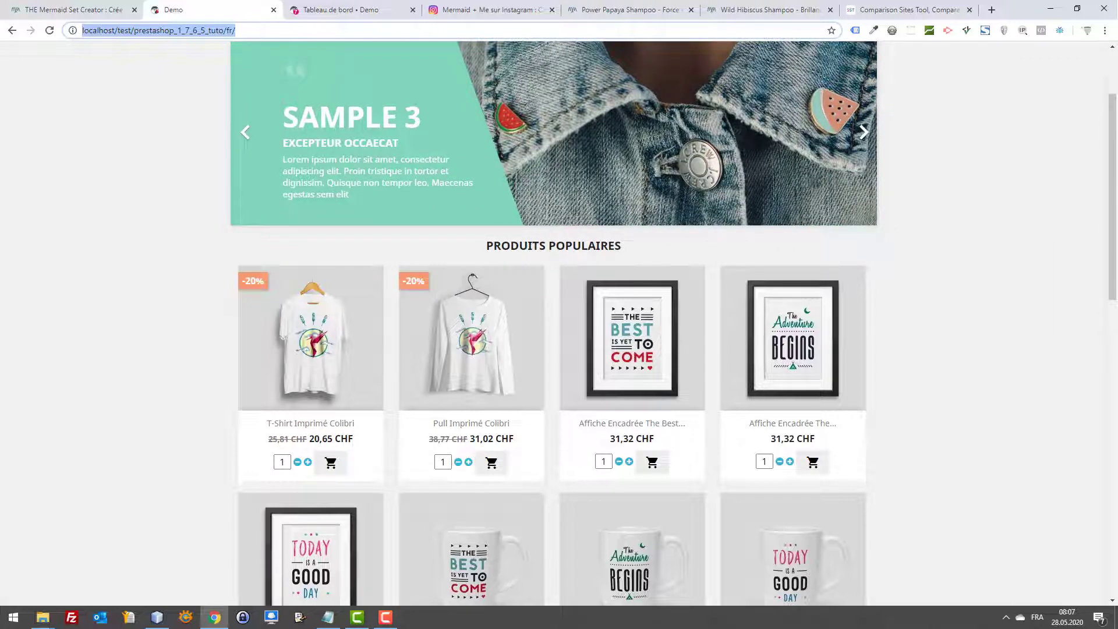
scroll(999, 317, down, 2)
scroll(998, 289, down, 2)
scroll(978, 291, up, 2)
scroll(981, 292, down, 10)
scroll(761, 277, up, 15)
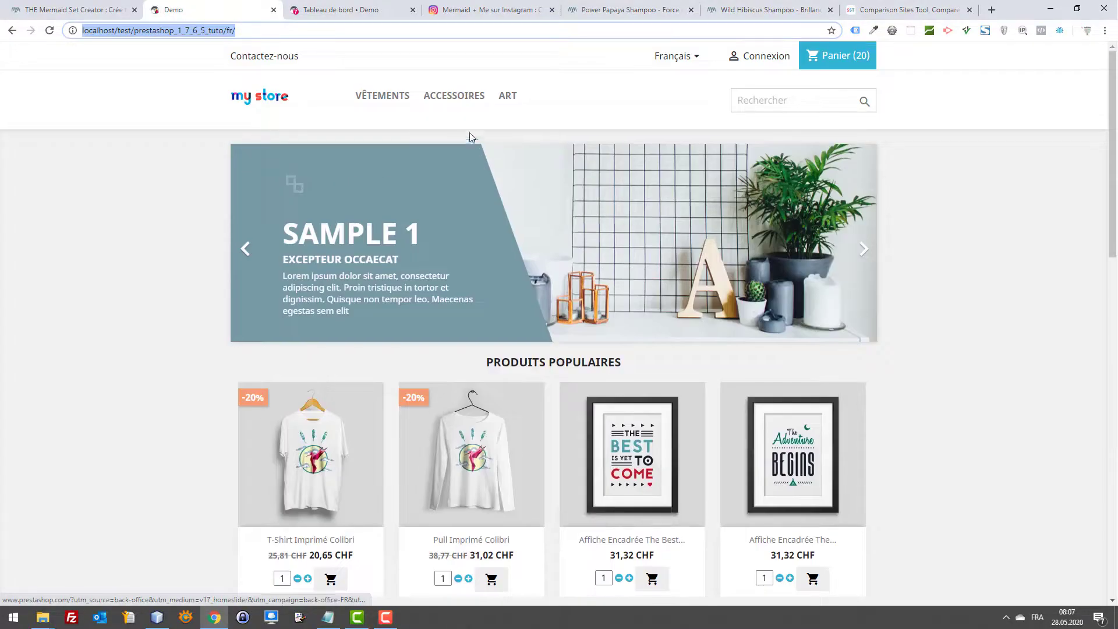
- Browse the store's Accessoires category and open the Coussin renard product page
click(475, 99)
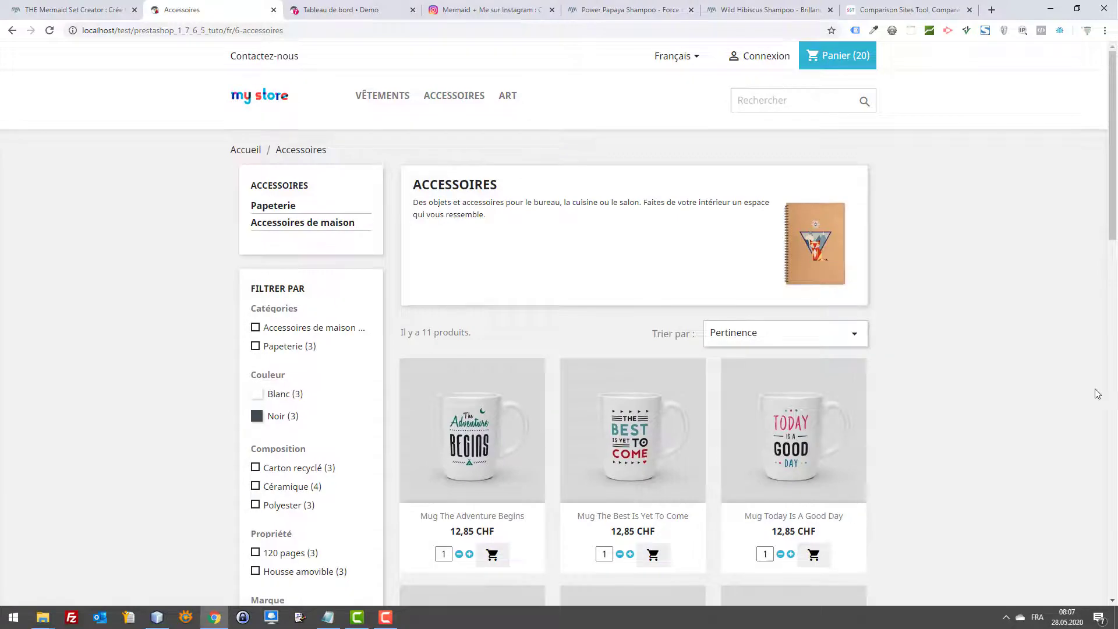
scroll(944, 357, down, 6)
scroll(728, 274, up, 1)
scroll(731, 269, down, 2)
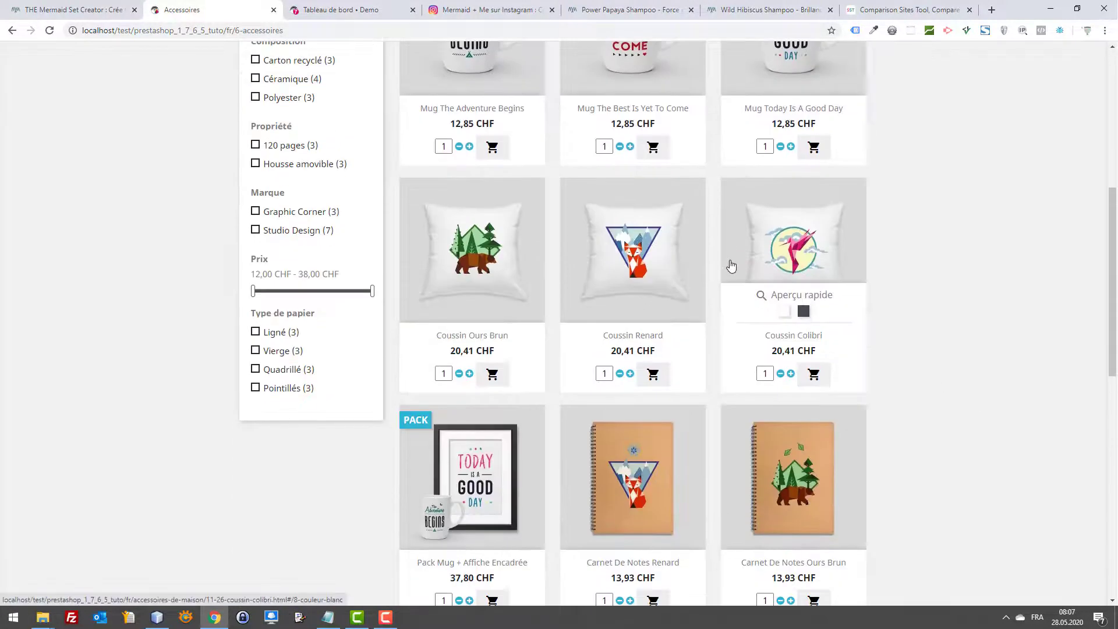
click(650, 235)
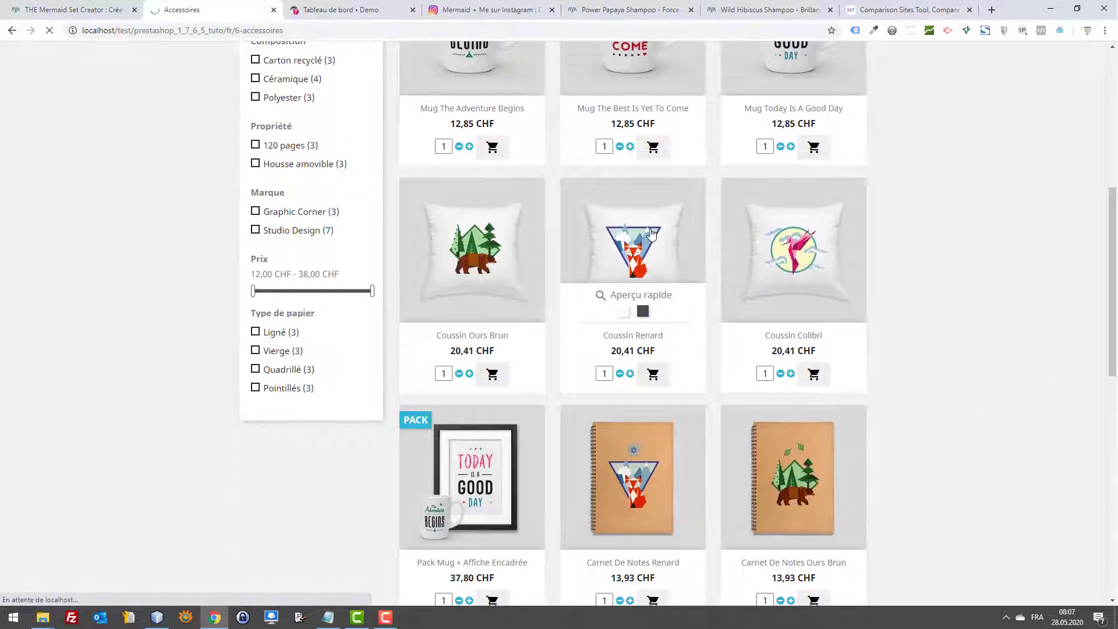
- Check the Coussin renard product details and highlight its description text to examine it
scroll(848, 277, down, 5)
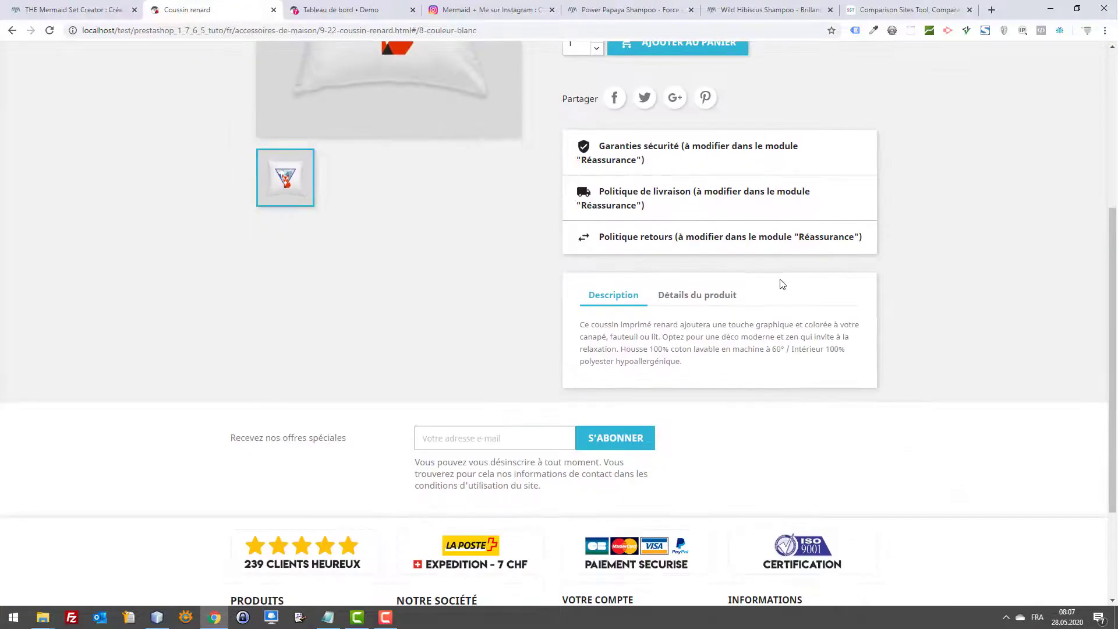
scroll(751, 287, up, 4)
scroll(711, 279, down, 4)
click(680, 297)
click(634, 296)
drag(730, 338, 579, 332)
click(686, 363)
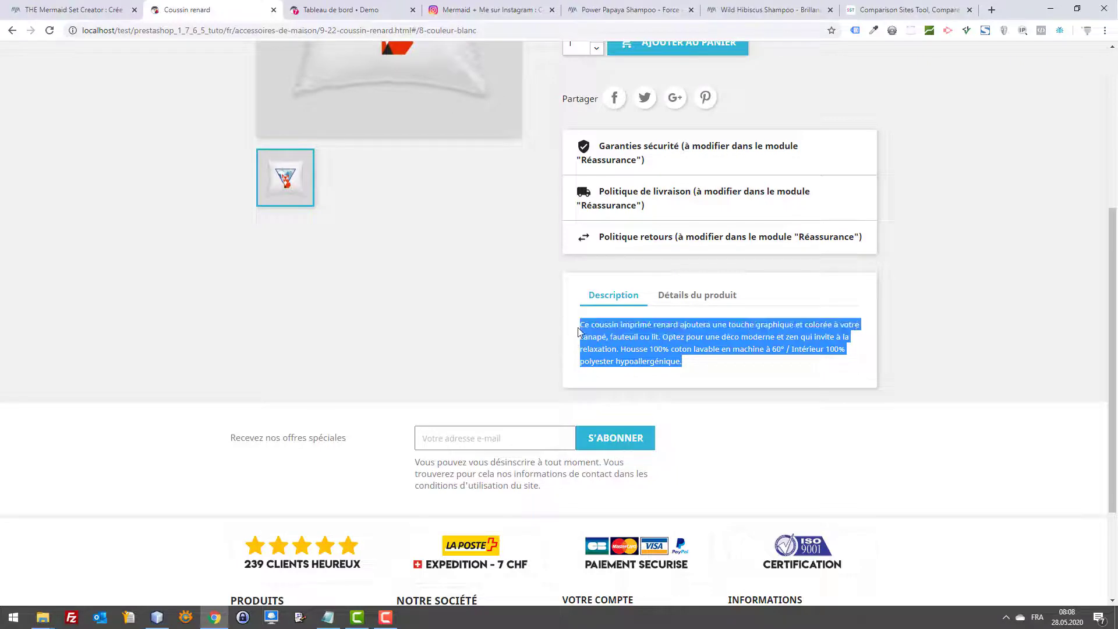
- Compare the product details with the description again and highlight the description's opening lines
click(667, 296)
click(616, 298)
scroll(359, 252, up, 4)
scroll(456, 375, down, 4)
drag(683, 371, 571, 324)
click(666, 362)
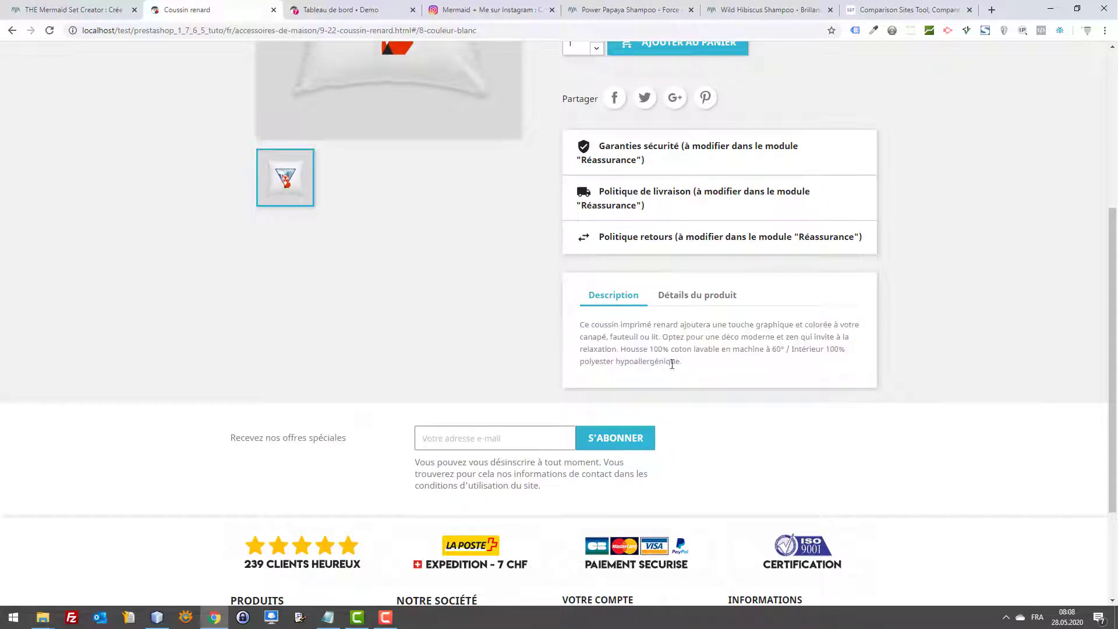
drag(575, 324, 745, 349)
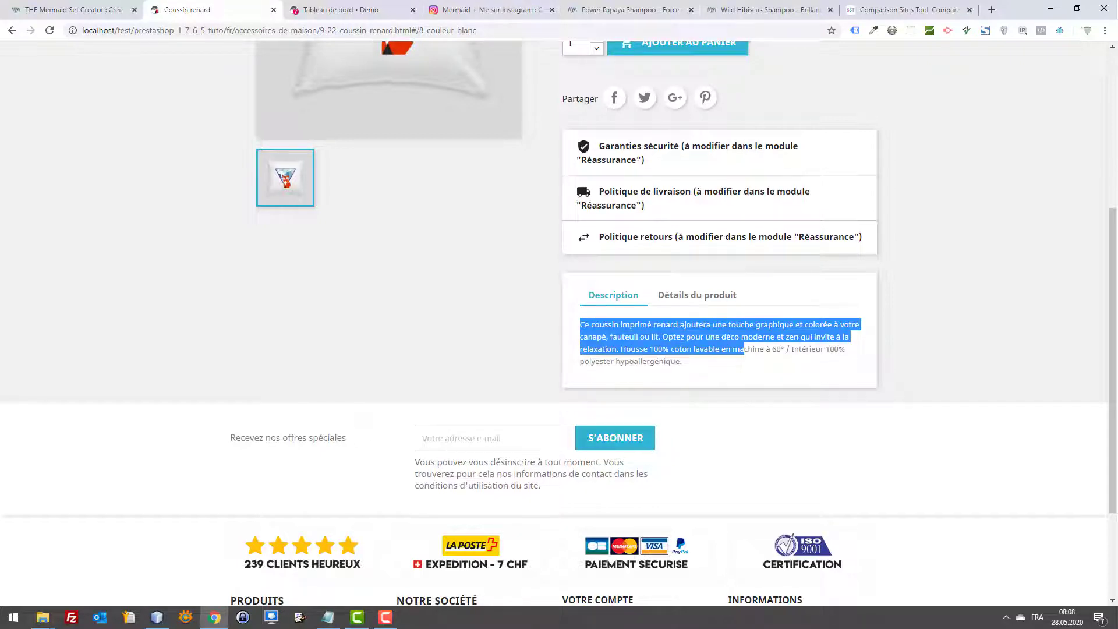
- Switch to the PrestaShop back office and open the catalogue's product list
key(alt+Tab)
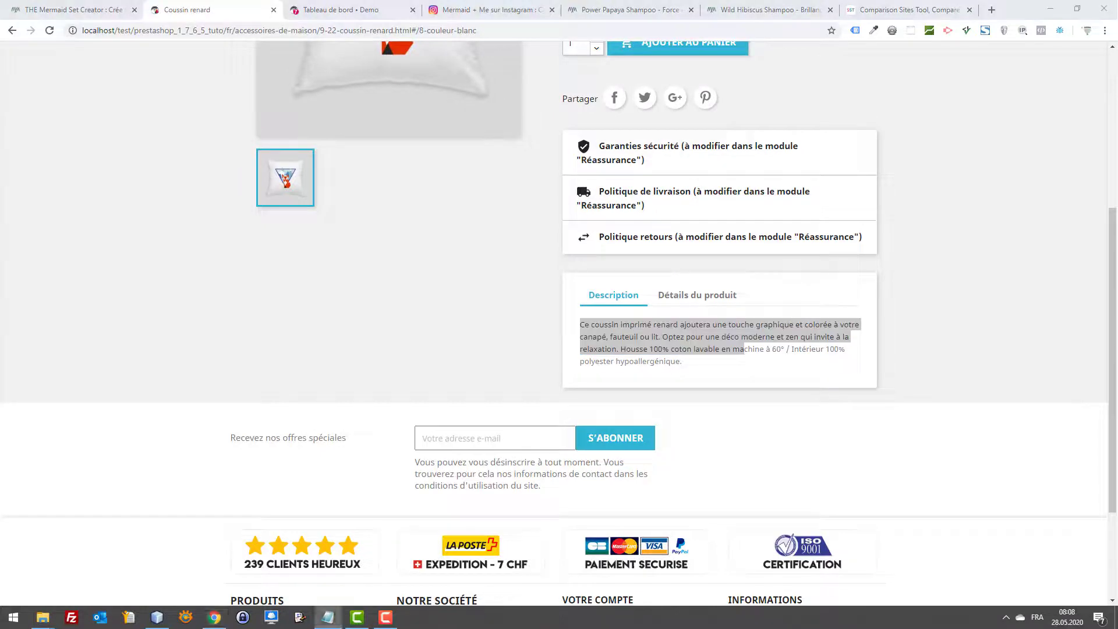
click(278, 6)
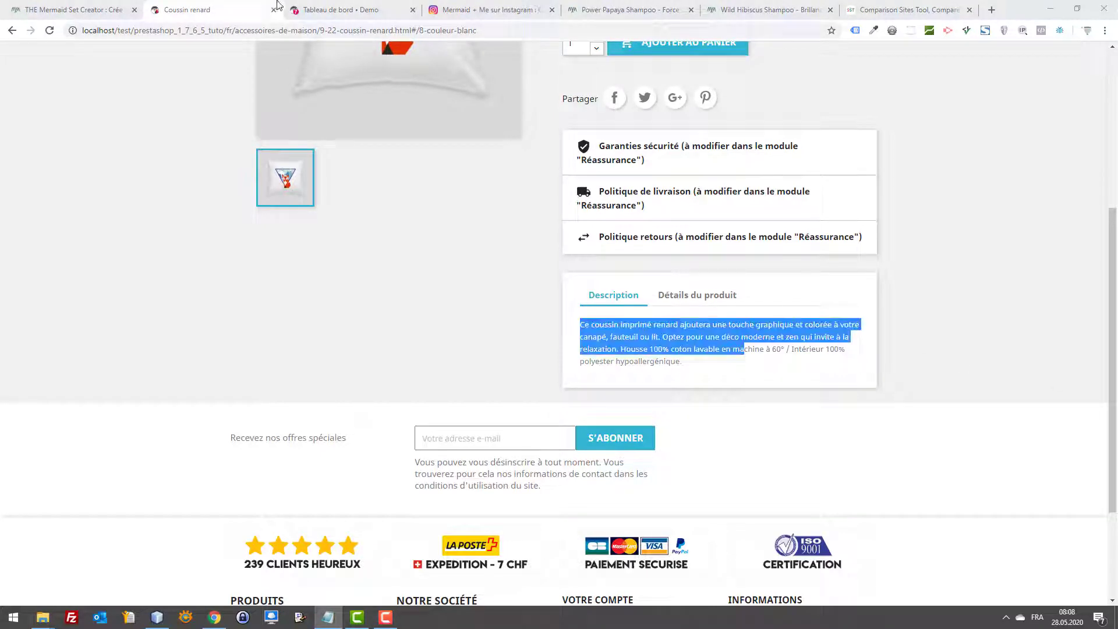
click(295, 5)
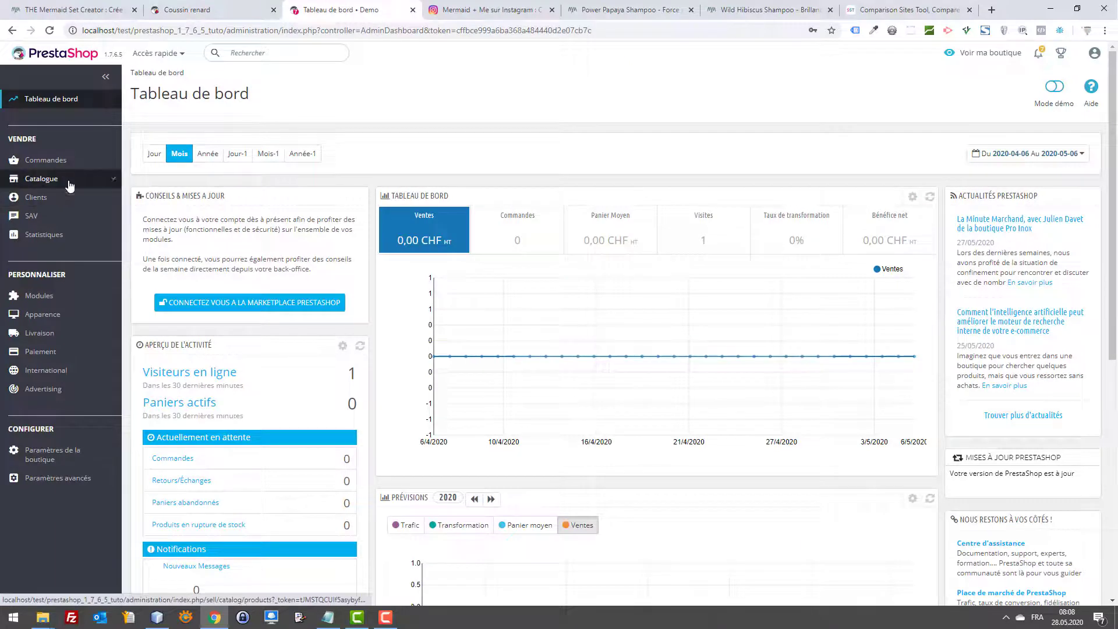
click(58, 200)
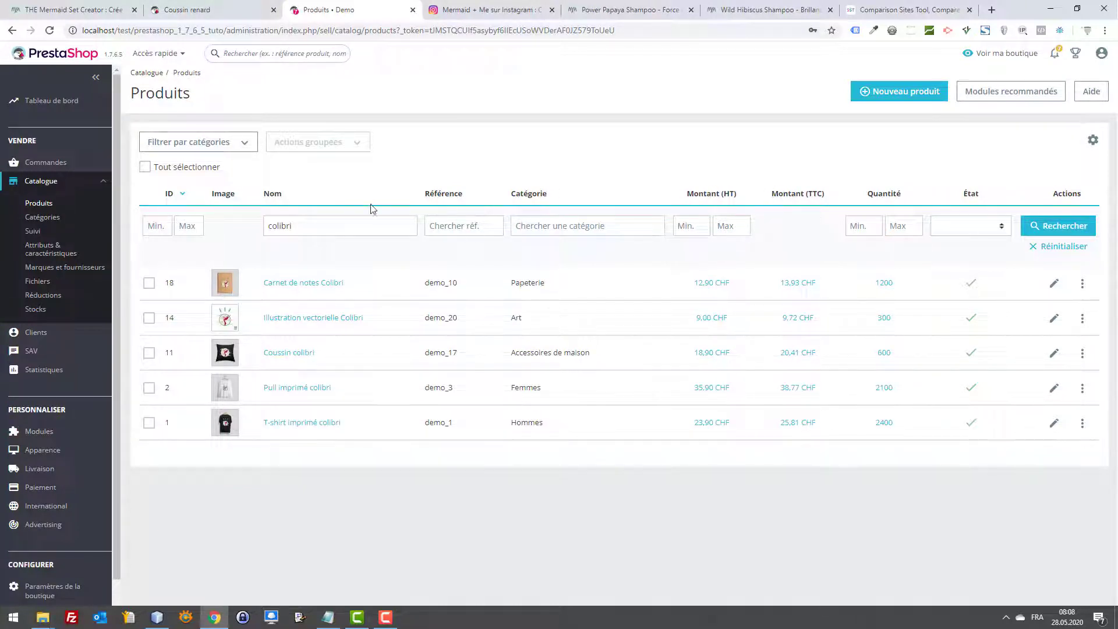
- Filter the products by the name "renard" and open Coussin renard for editing to look over its main settings
double_click(305, 226)
text(renard)
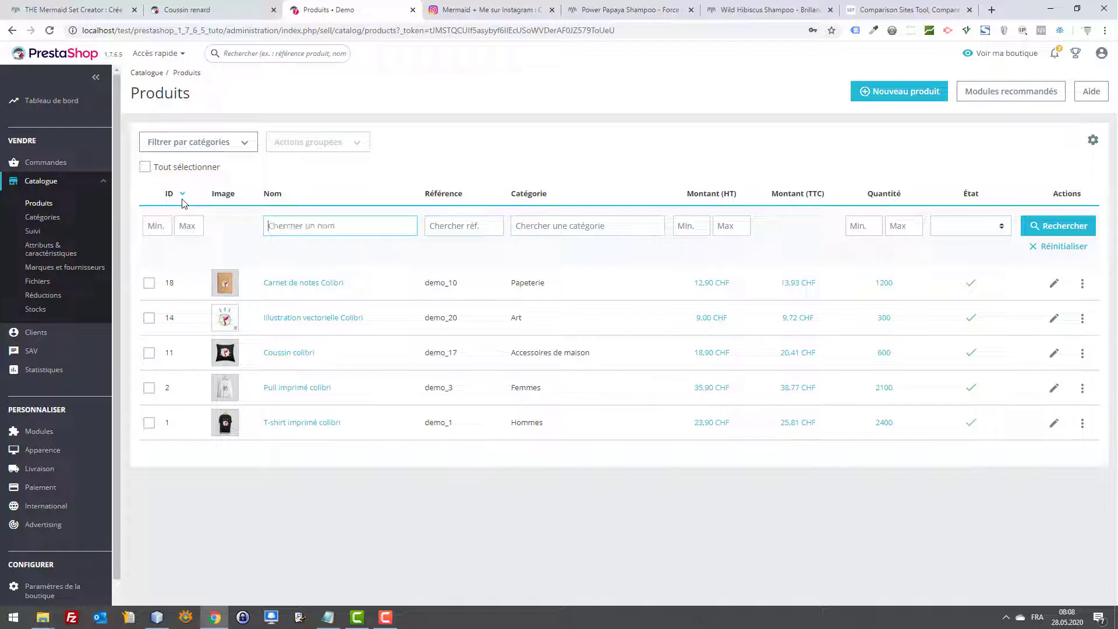
key(Return)
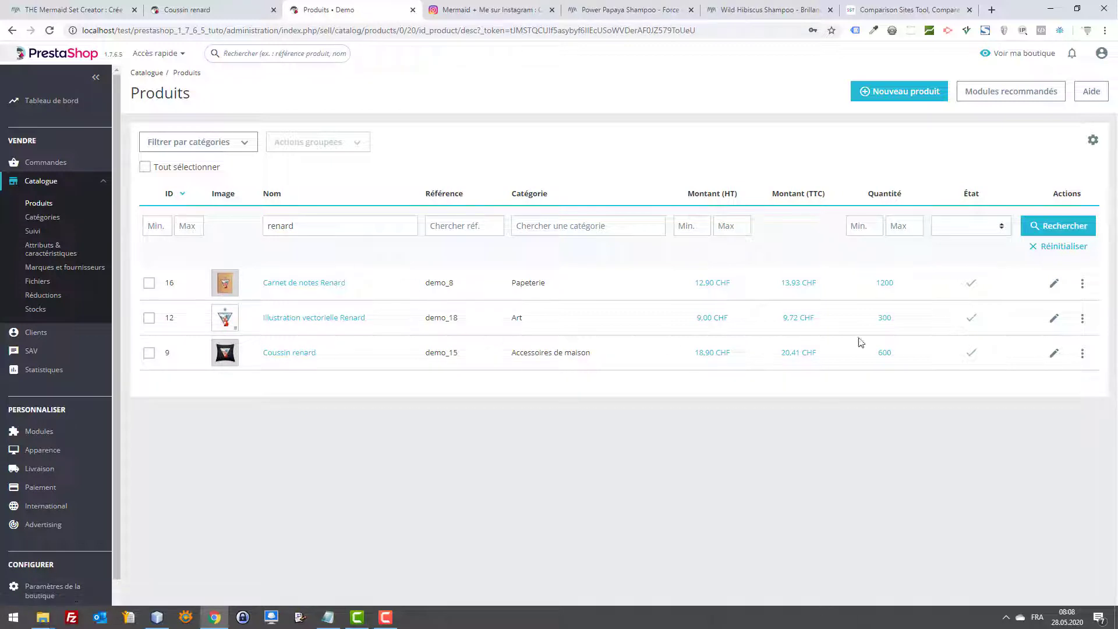
click(1053, 352)
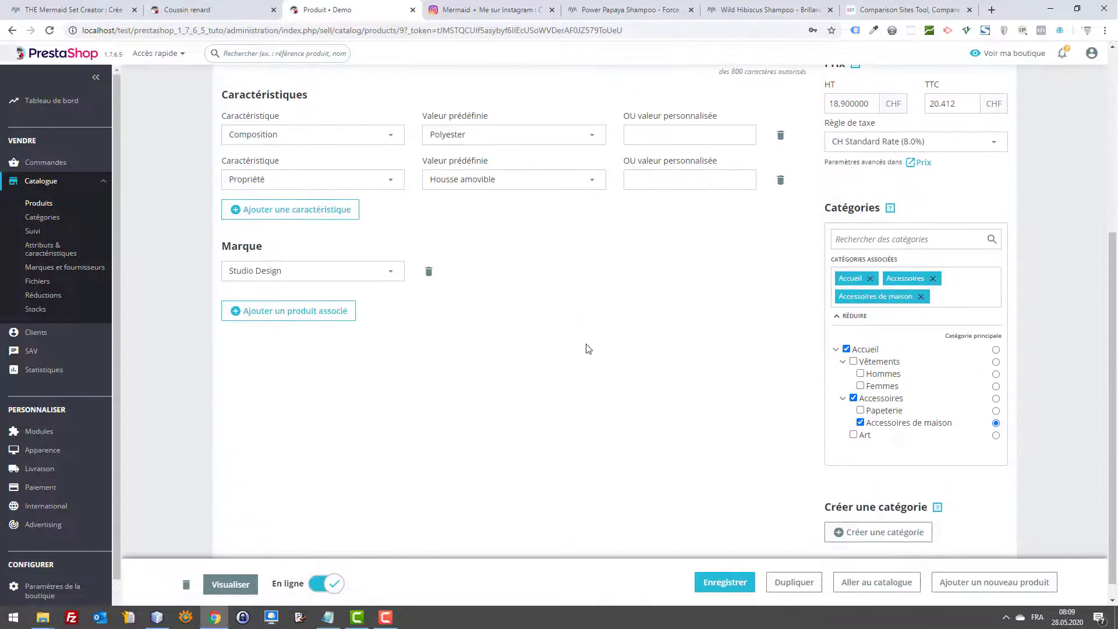
click(547, 363)
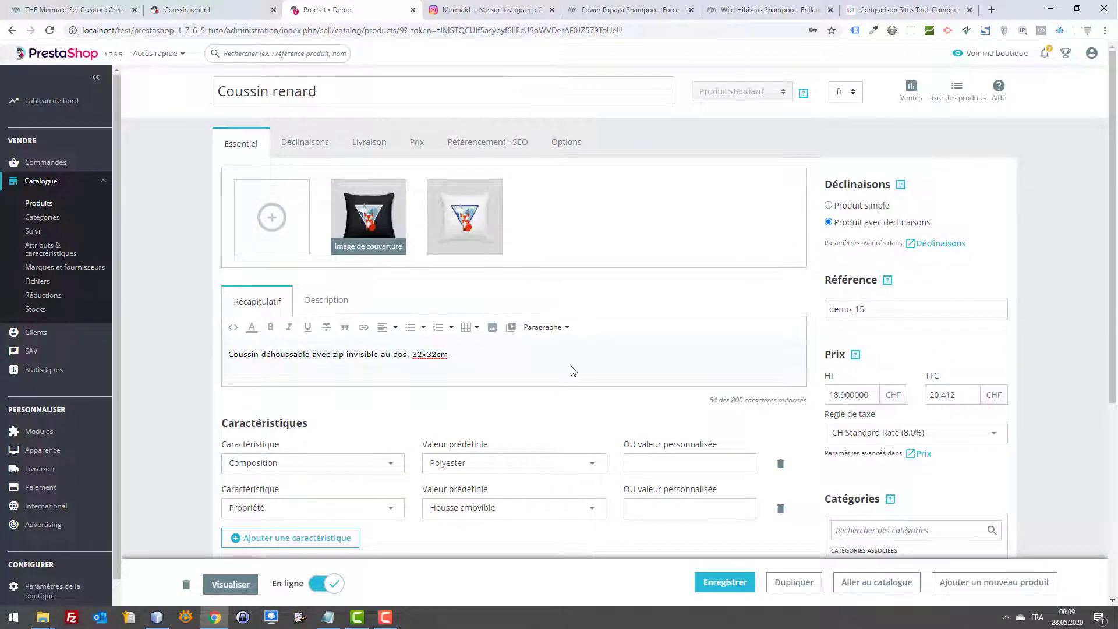
scroll(736, 322, down, 5)
scroll(762, 344, up, 4)
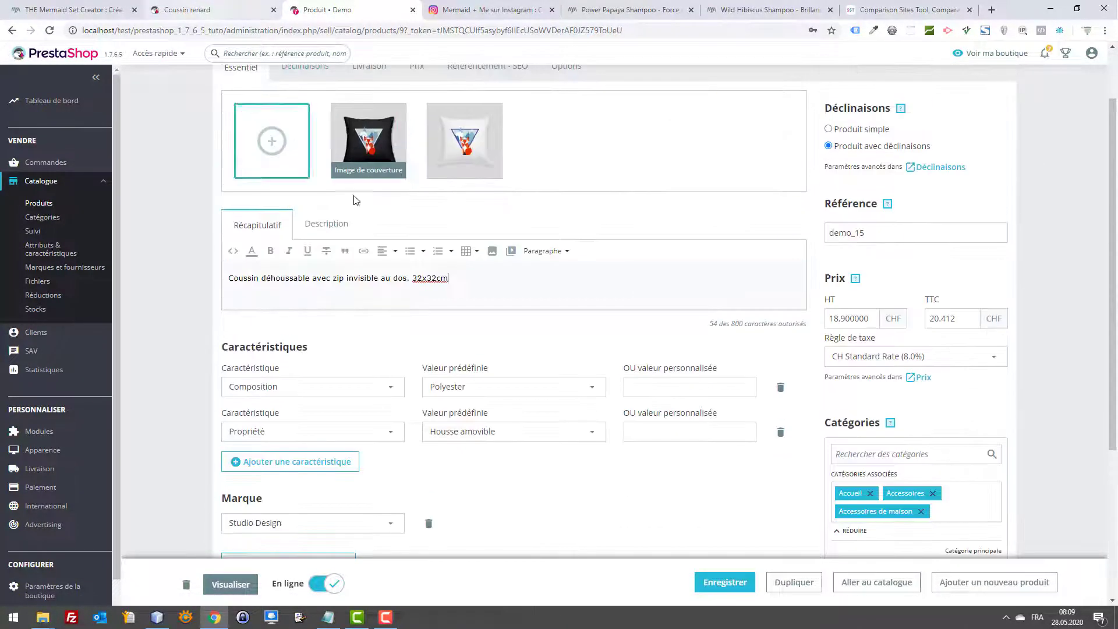
- Go back to the Coussin renard storefront page and highlight the short summary text beneath the price
click(186, 9)
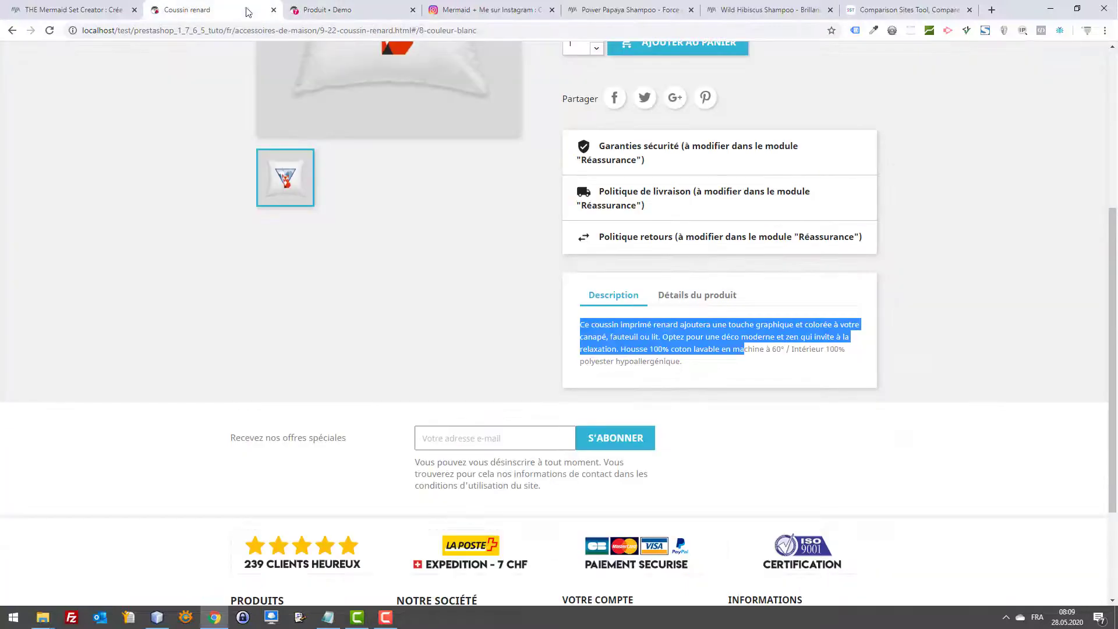
click(612, 310)
click(649, 296)
click(642, 313)
scroll(642, 312, up, 5)
drag(561, 262, 640, 257)
drag(783, 239, 582, 249)
- Check the full description and product details on the storefront page and compare their placement with the short summary
scroll(576, 250, down, 7)
click(664, 180)
click(613, 178)
scroll(738, 275, up, 1)
scroll(727, 335, up, 2)
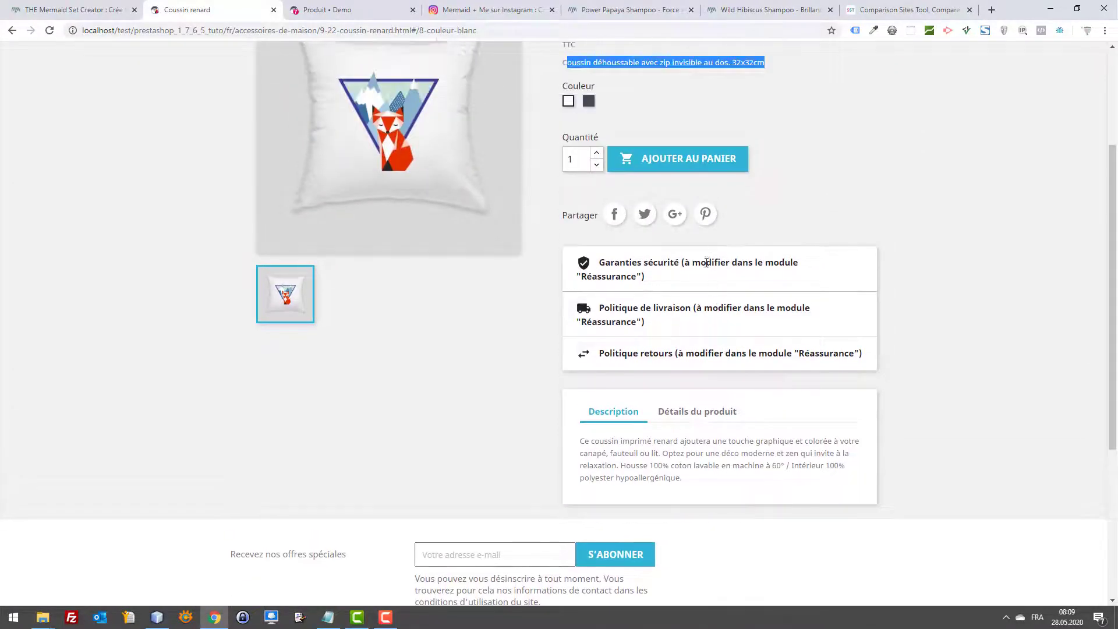
scroll(673, 217, up, 2)
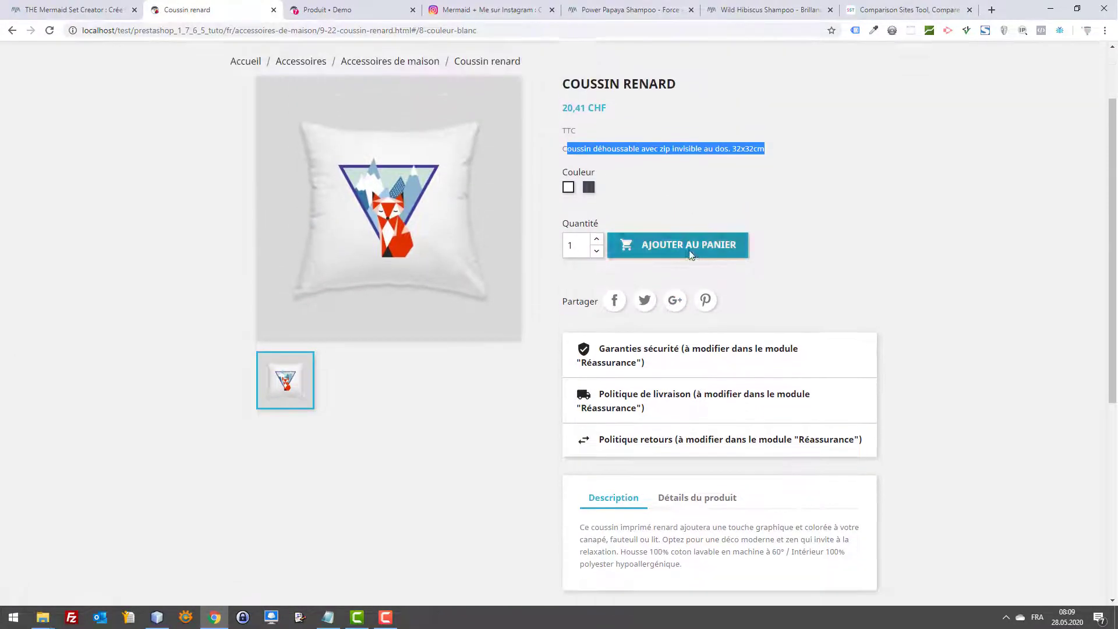
scroll(672, 216, up, 2)
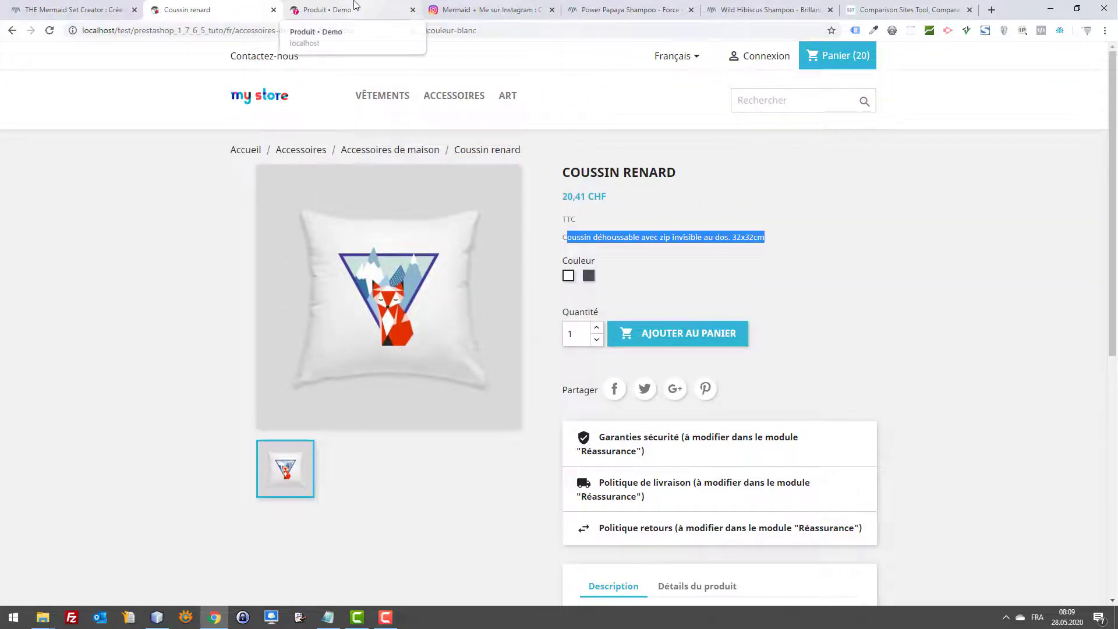
- In the back office, view Coussin renard's Description content and select the whole Récapitulatif text
click(355, 7)
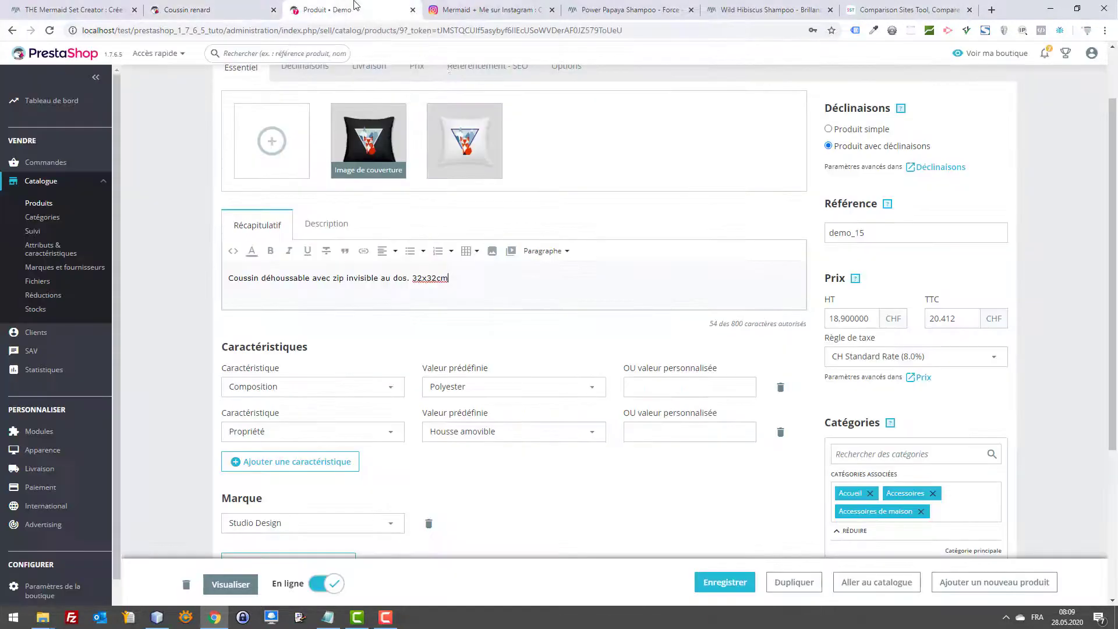
click(326, 224)
key(ctrl+a)
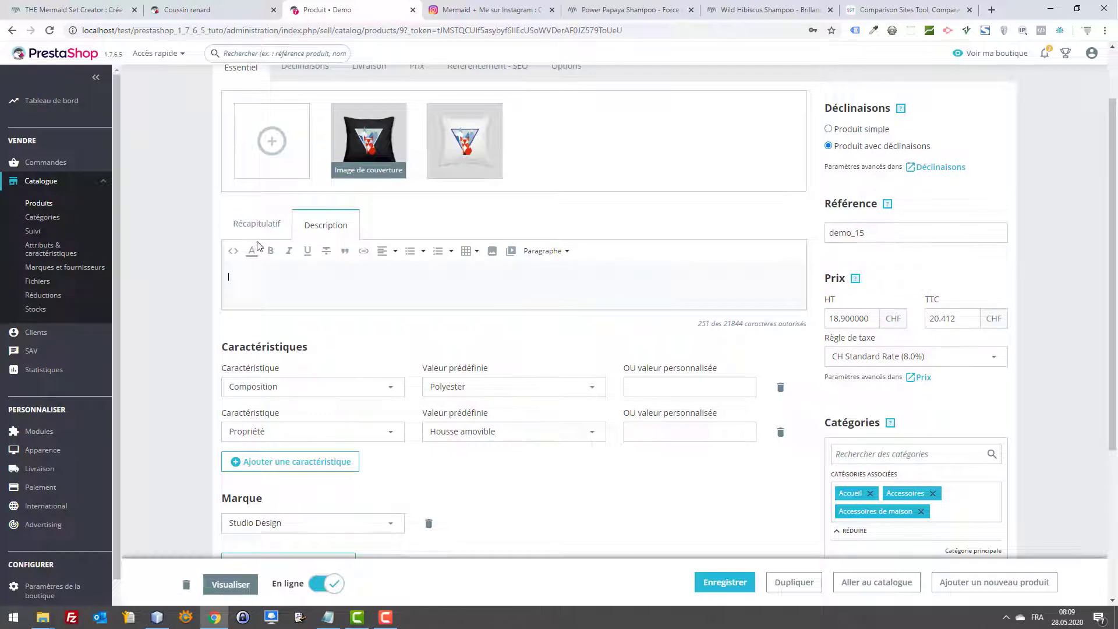
click(253, 224)
drag(448, 277, 198, 266)
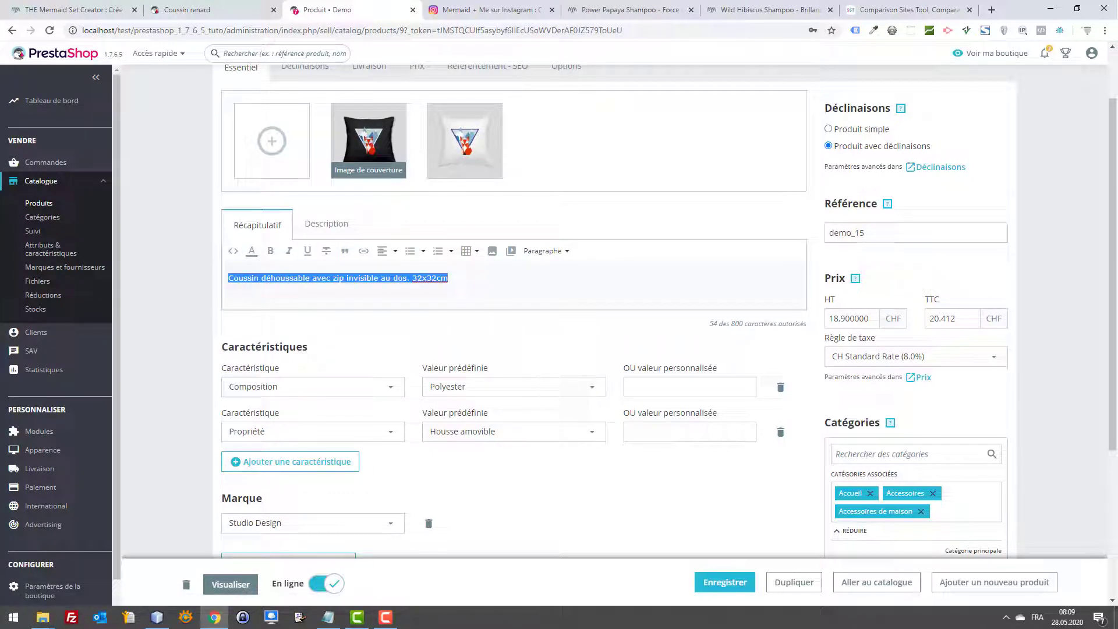
- Replace the summary with the prepared text starting "Aie vous êtes mal assis dans votre canapé", save the product and reload its storefront page
key(alt+Tab)
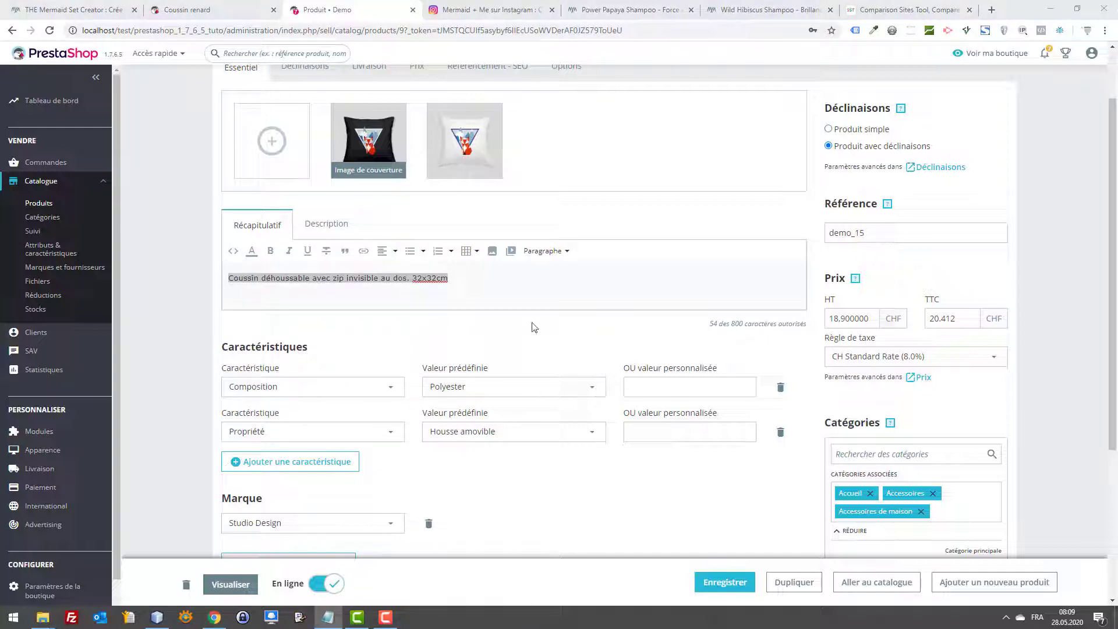
key(alt+Tab)
text(Aie vous êtes mal assis dans votre canapé en regardant Netflix ? Vous avez seulement une pauvre petite couverture ? Youpie le coussin Renard fourré avec sa ouate synthétique "éco-responsable", va faire du bien à votre dos. Ah vous n'aimez pas Netflix ? Rassurez-vous ce coussin est compatible toutes les pièces de votre maison... il irait certainement très bien comme coussin parure de lit ;))
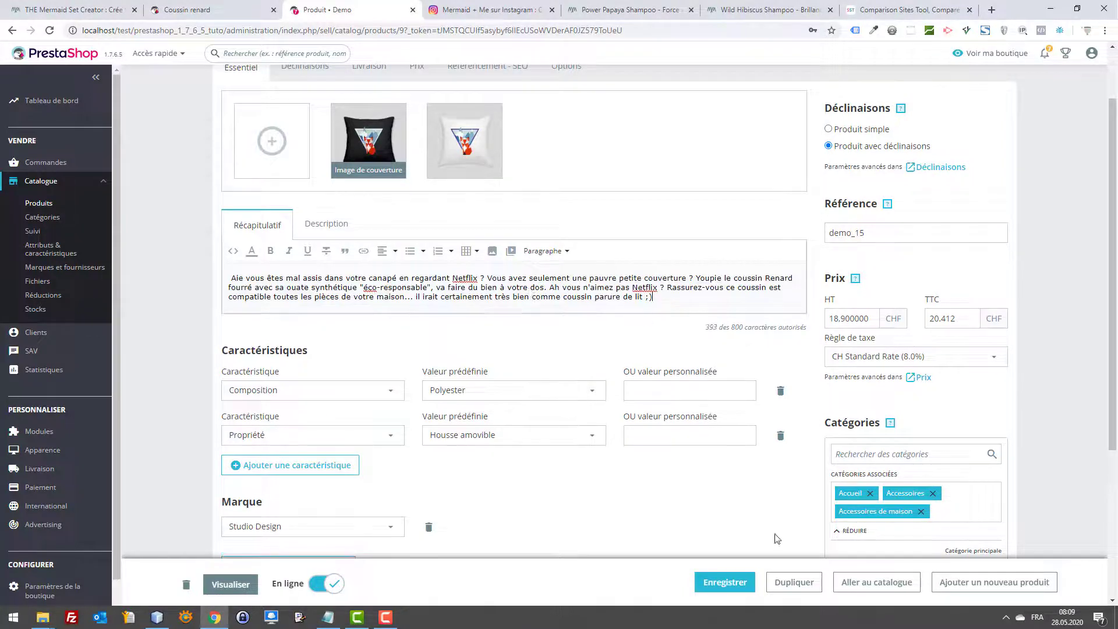
click(725, 582)
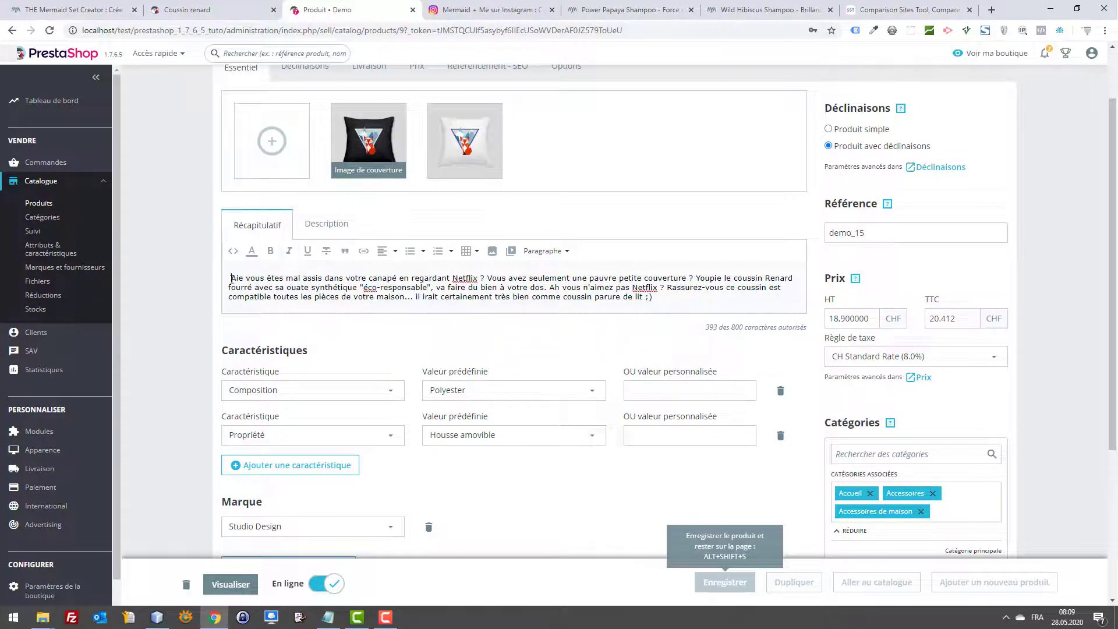
key(ctrl+s)
key(Escape)
click(245, 6)
key(F5)
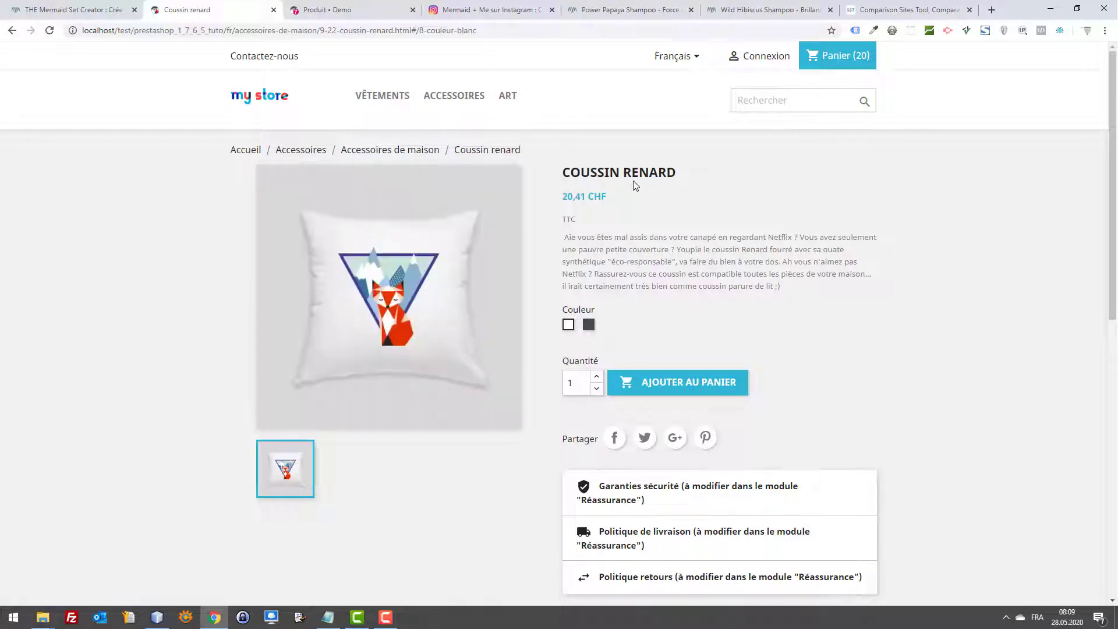
- Remove the leading space before "Aie" in the product summary, save, and reload the storefront page
click(300, 6)
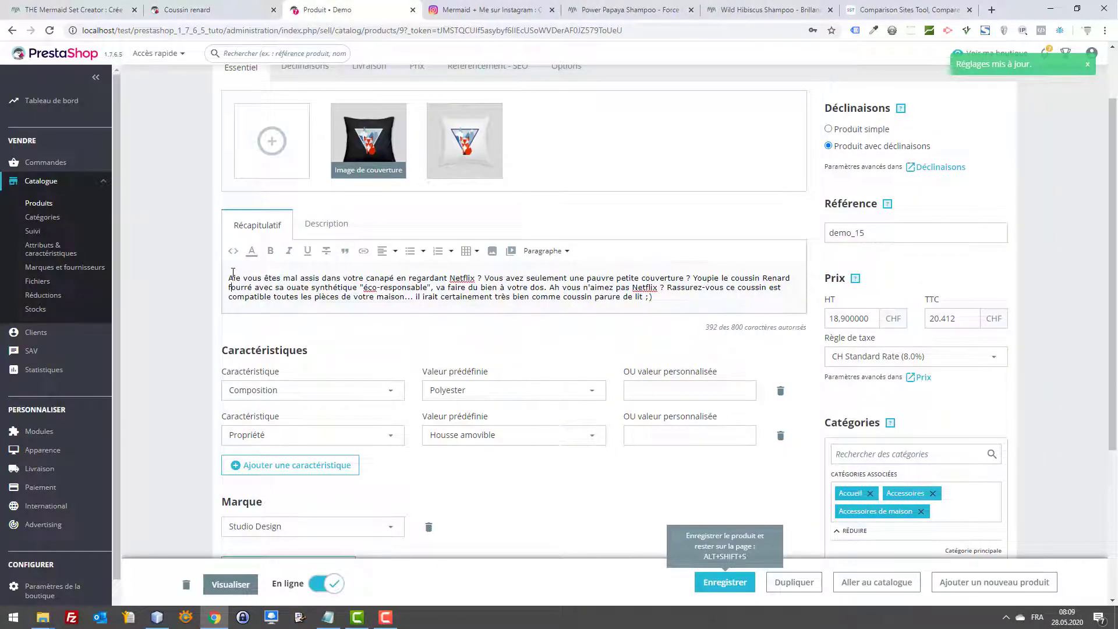
click(724, 582)
click(231, 7)
key(F5)
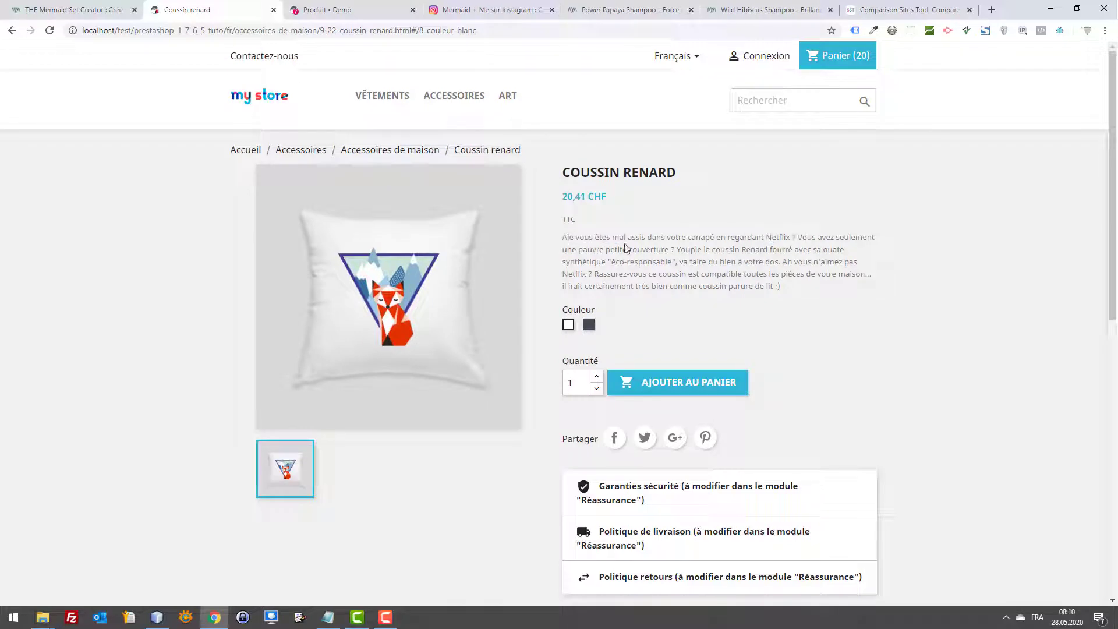
- Proofread the new summary on the storefront page, highlighting the passages about the eco-responsible stuffing, Netflix and the rooms of the house
mouse_move(677, 252)
mouse_down()
mouse_move(811, 252)
mouse_move(630, 274)
mouse_move(674, 263)
mouse_up()
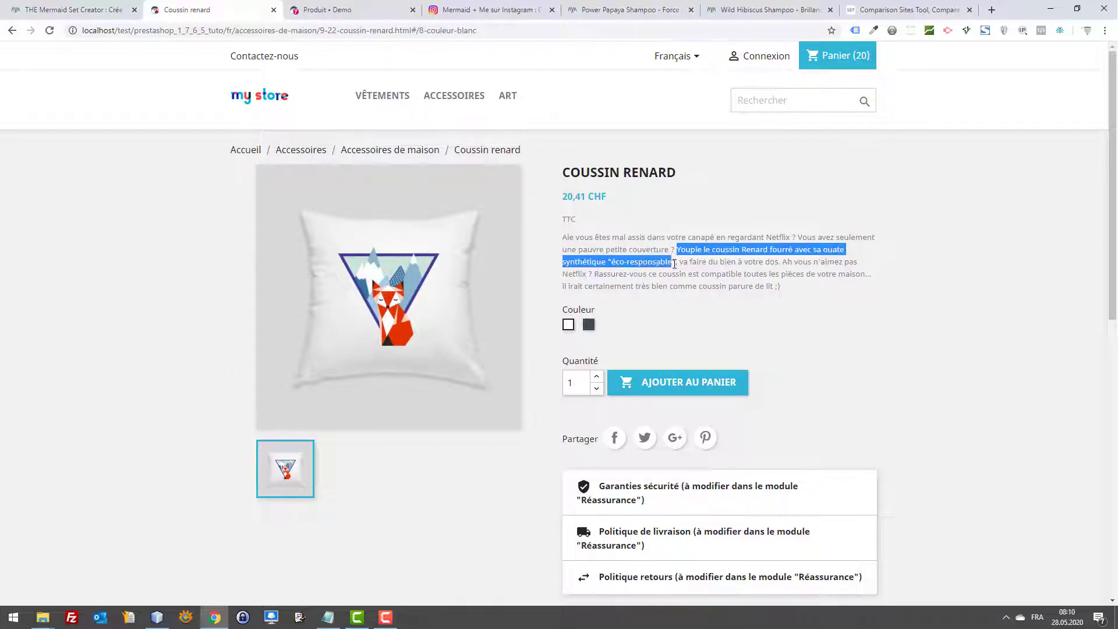
click(700, 271)
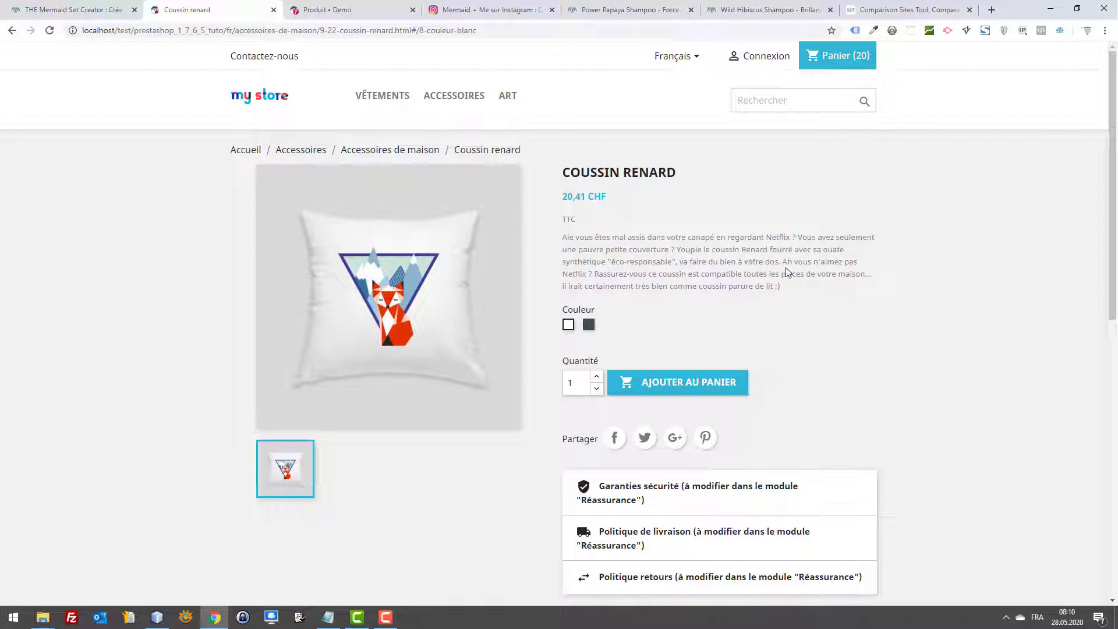
drag(594, 276, 745, 271)
click(743, 277)
drag(667, 274, 780, 288)
click(599, 291)
drag(673, 286, 726, 289)
- Insert "avec" before "toutes les pièces de votre maison" in the back-office summary and save the product
click(341, 9)
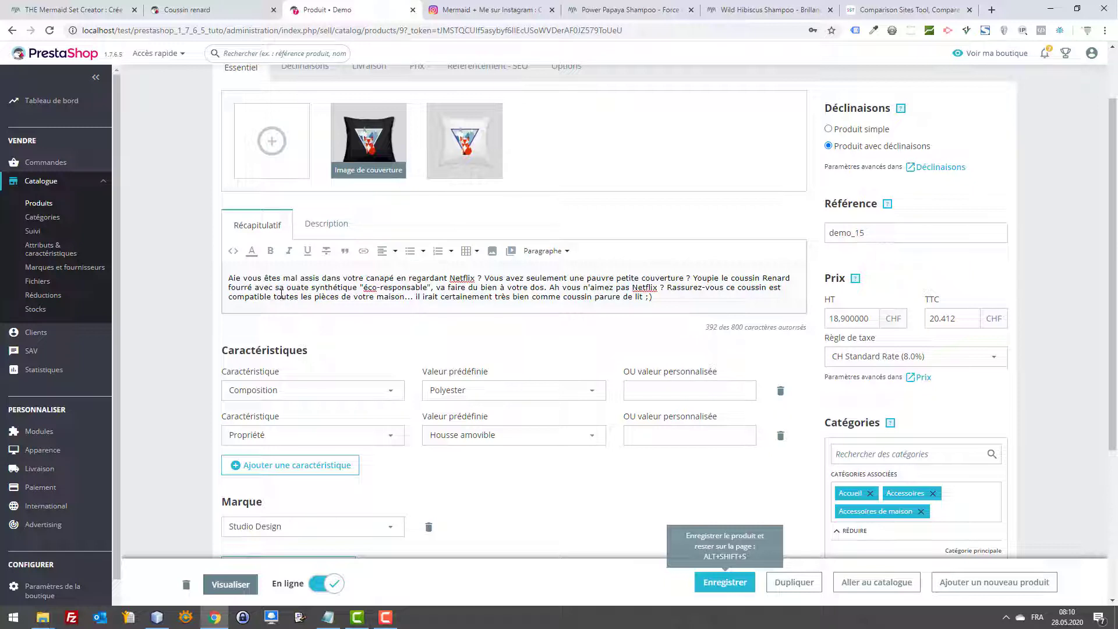
text(avec)
click(703, 583)
- Review the wording of the whole summary on the Coussin renard storefront page, highlighting its closing sentences and the full paragraph
click(210, 7)
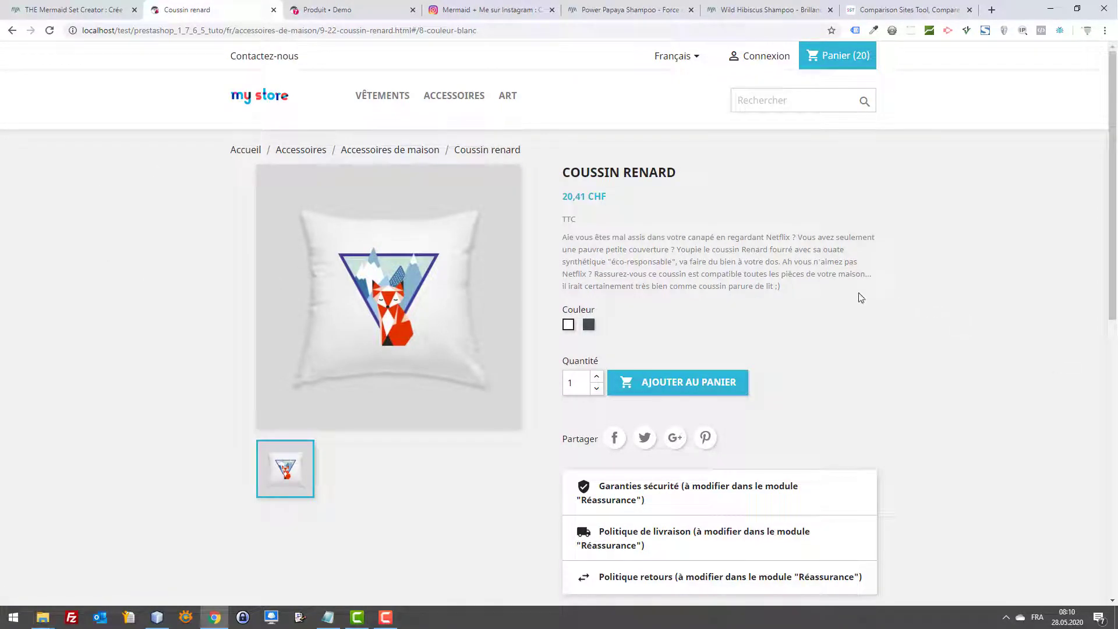
drag(806, 289, 678, 265)
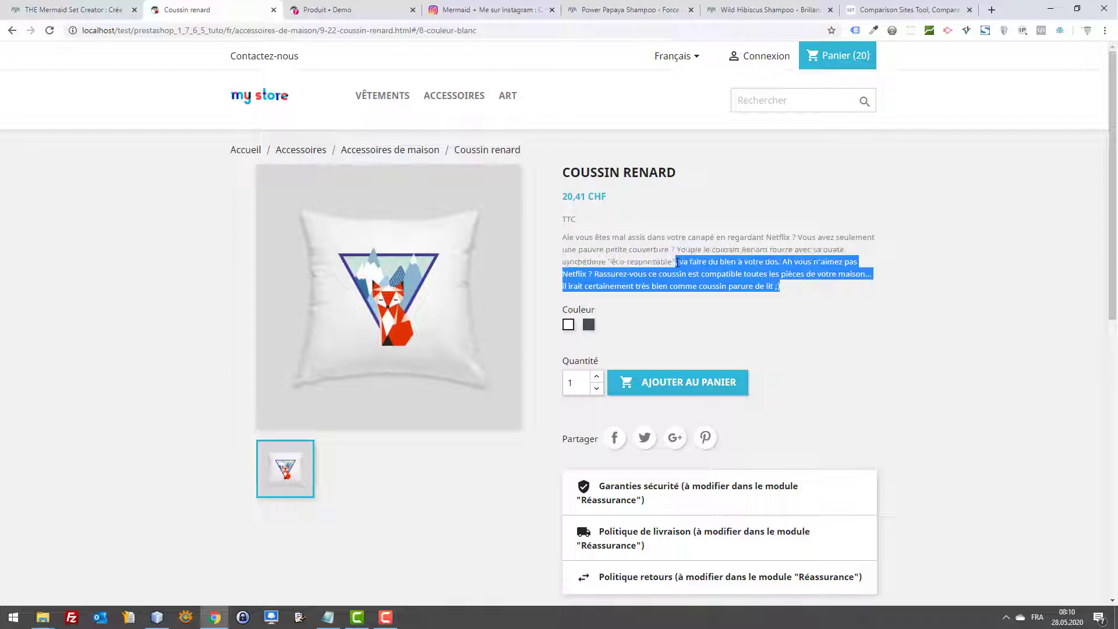
click(681, 271)
drag(762, 294, 744, 288)
click(756, 296)
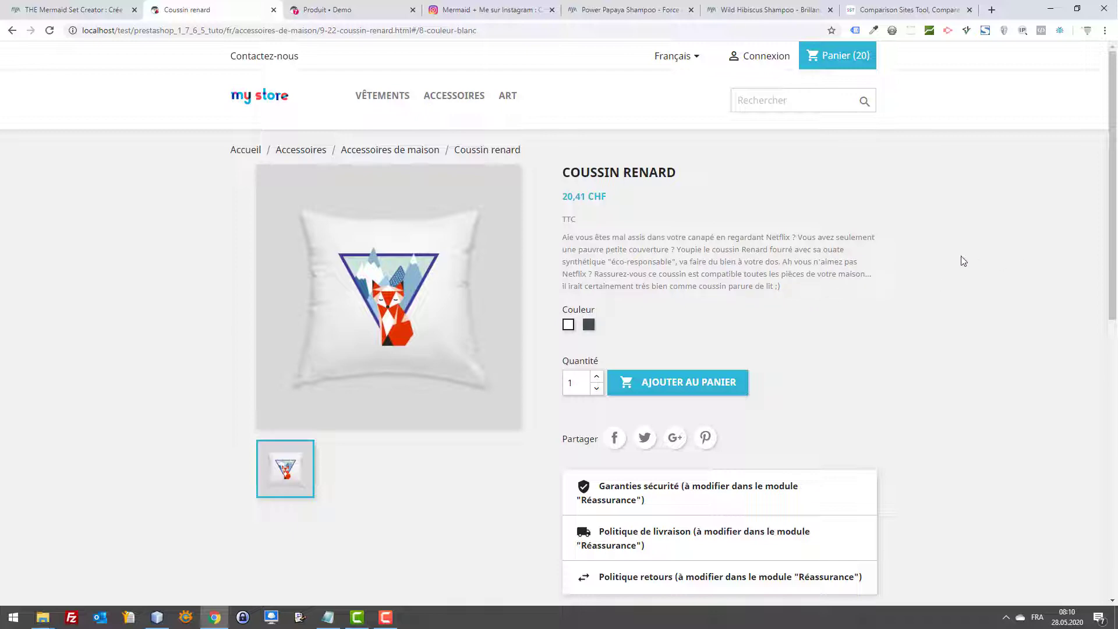
drag(793, 291, 558, 241)
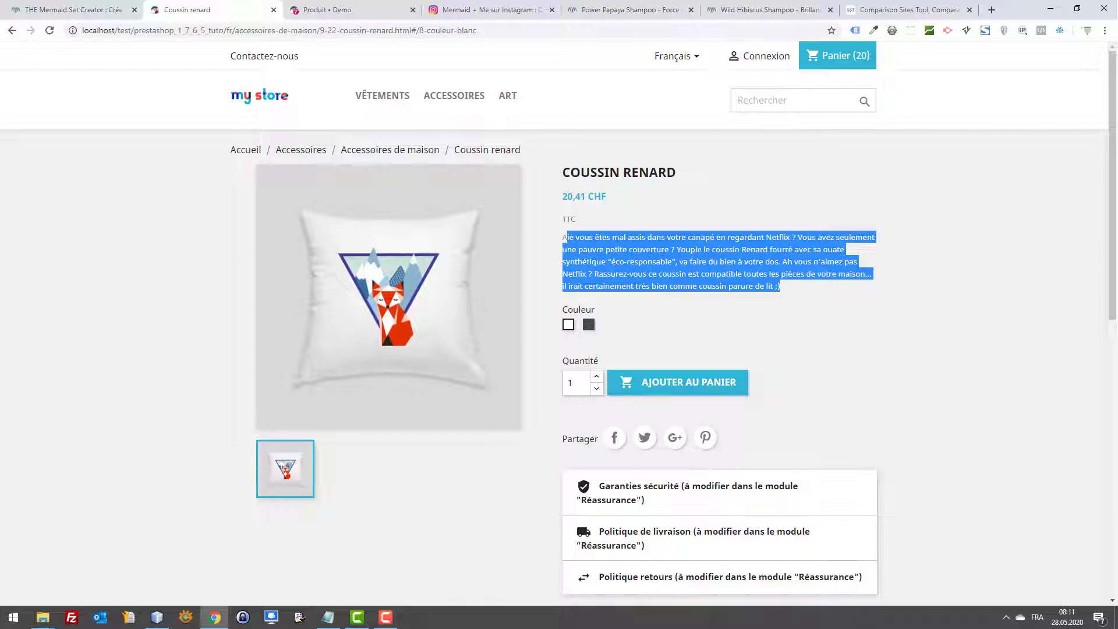
key(alt+Tab)
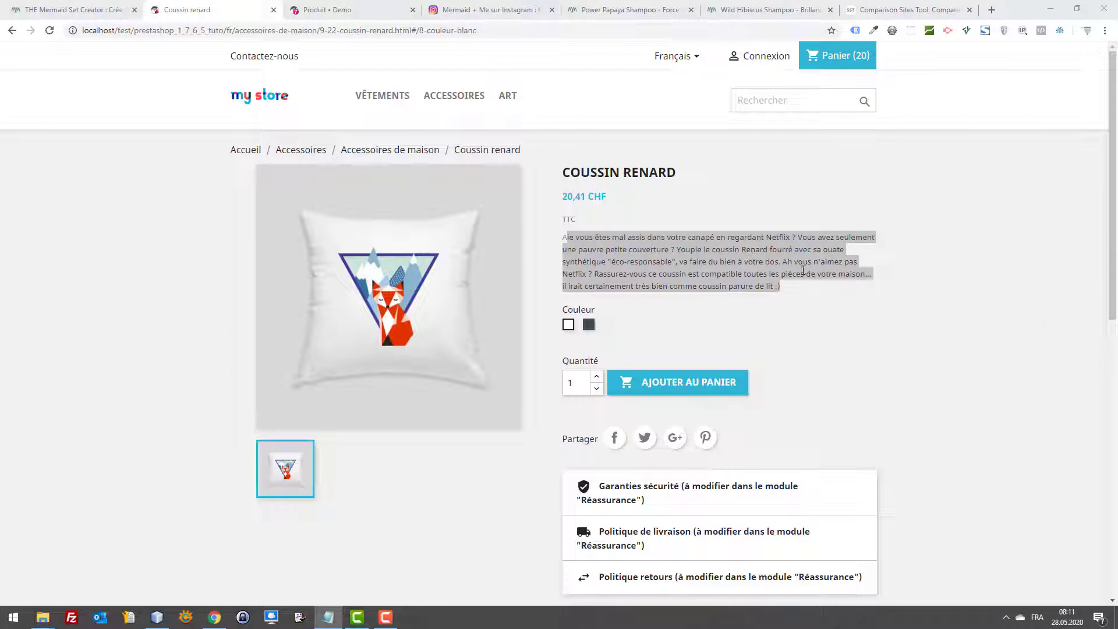
click(643, 230)
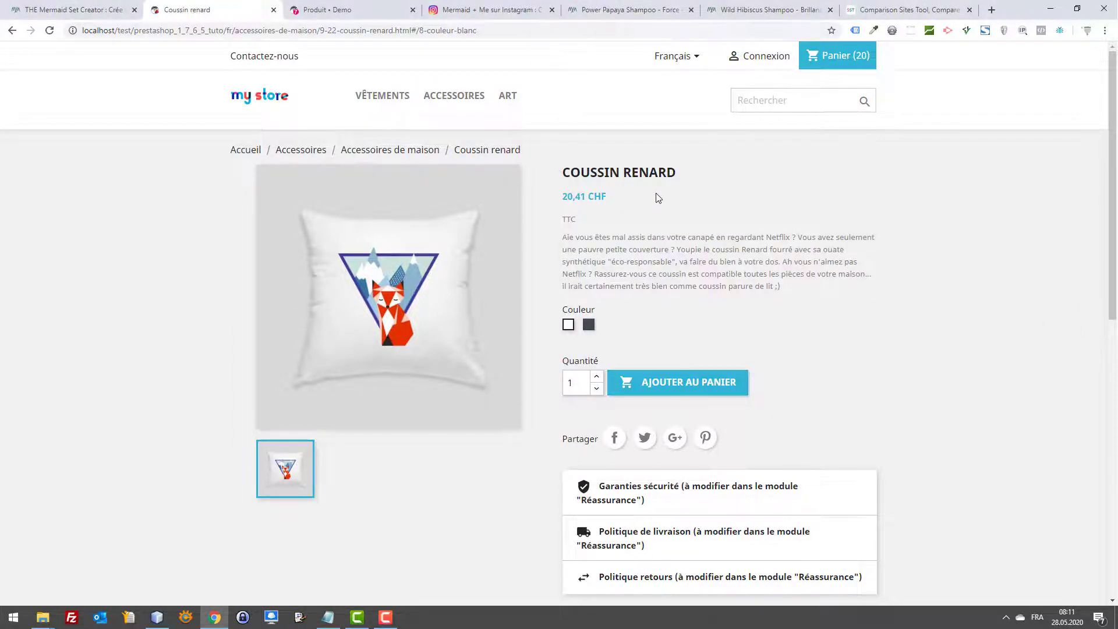
- Inspect the heading tag of the Coussin renard title in the developer tools, and highlight the summary text beneath it
key(F12)
scroll(291, 287, down, 1)
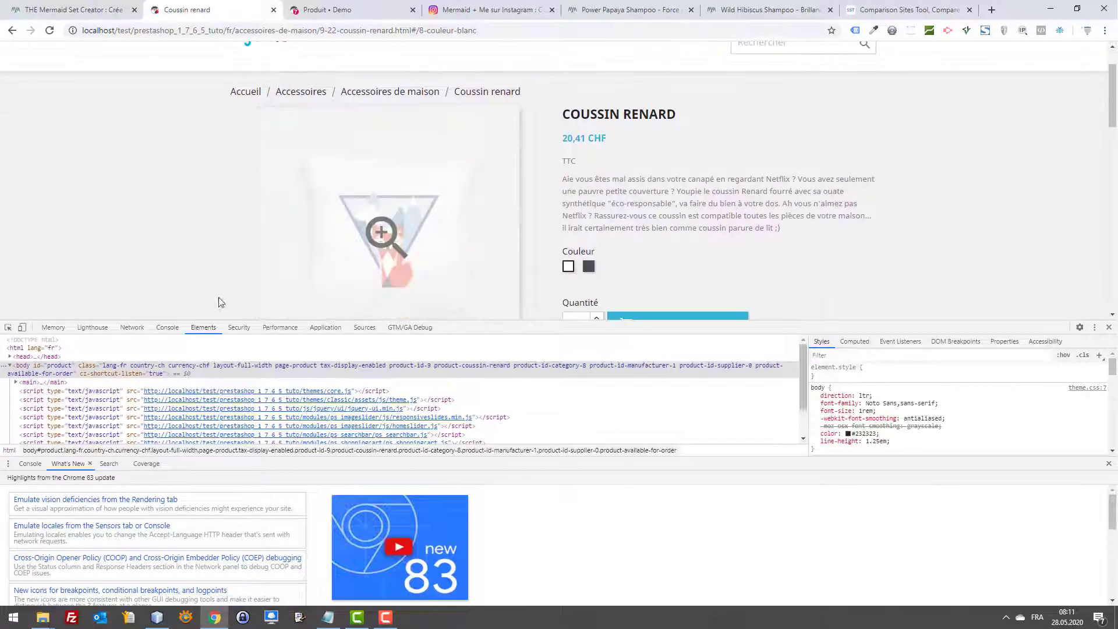
click(8, 327)
click(613, 117)
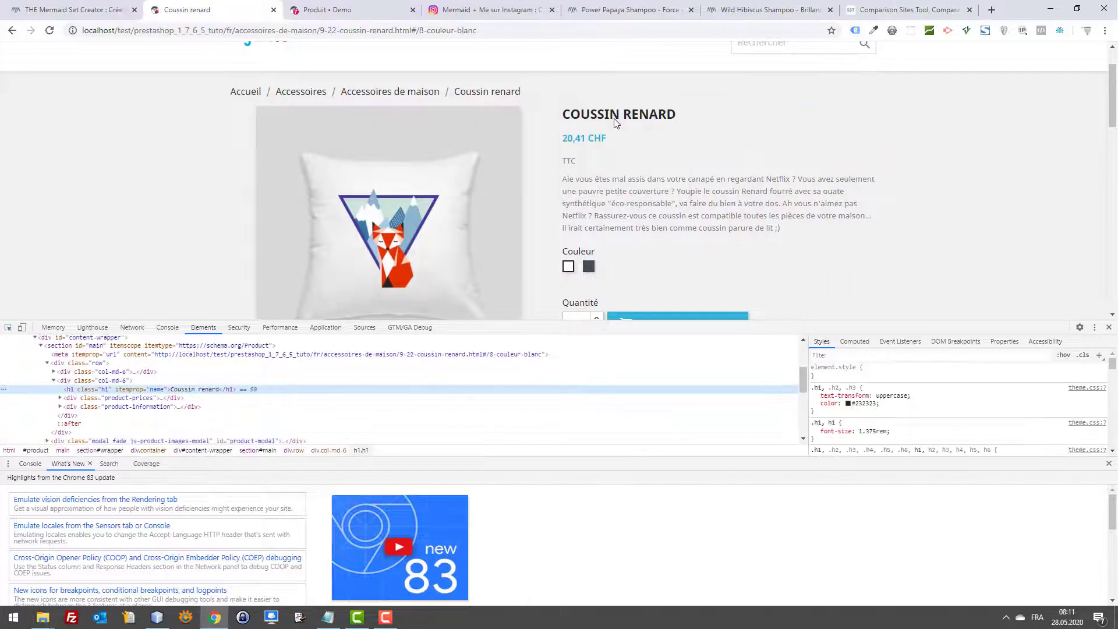
click(1108, 327)
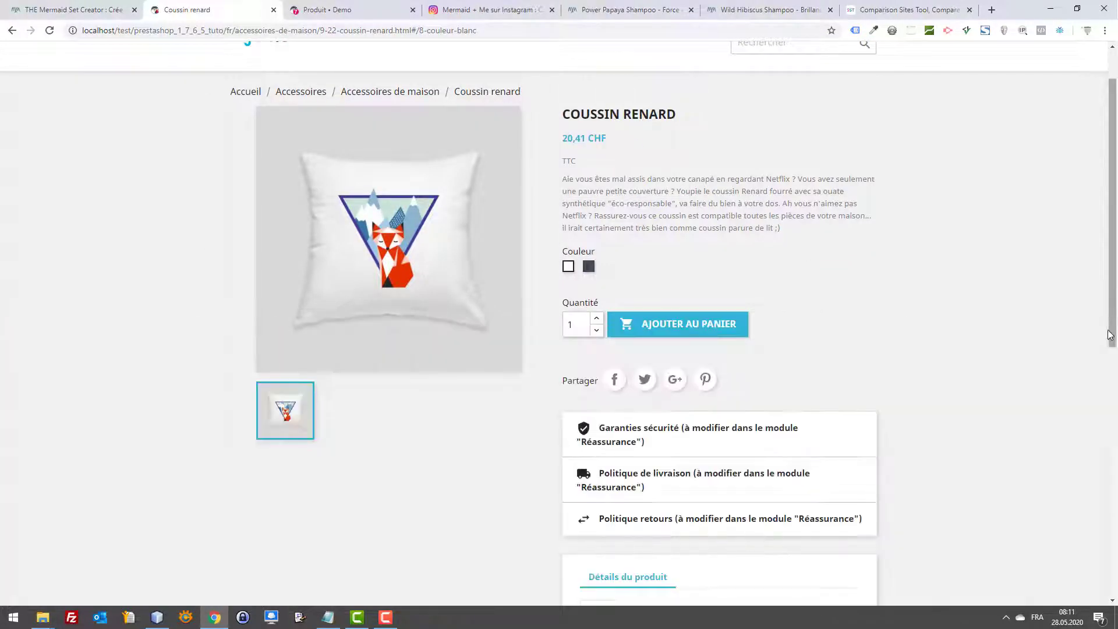
drag(860, 216, 683, 192)
click(806, 234)
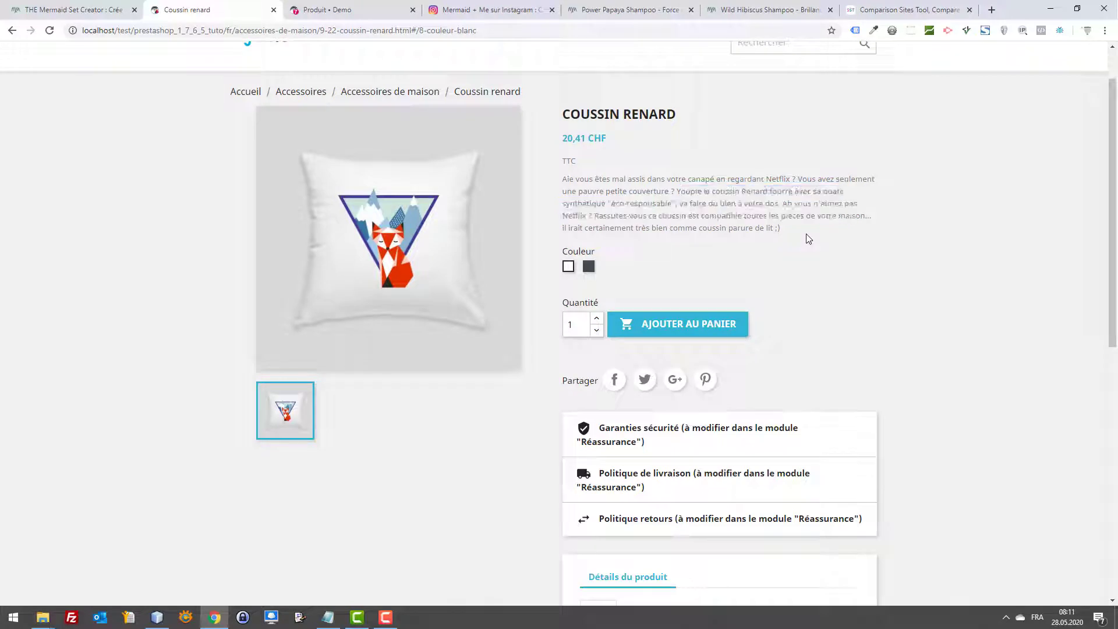
drag(595, 251, 584, 174)
- In the back-office summary's source code, add the h2 heading "Enfin un coussin relaxant pour votre tête" above the paragraph
click(326, 10)
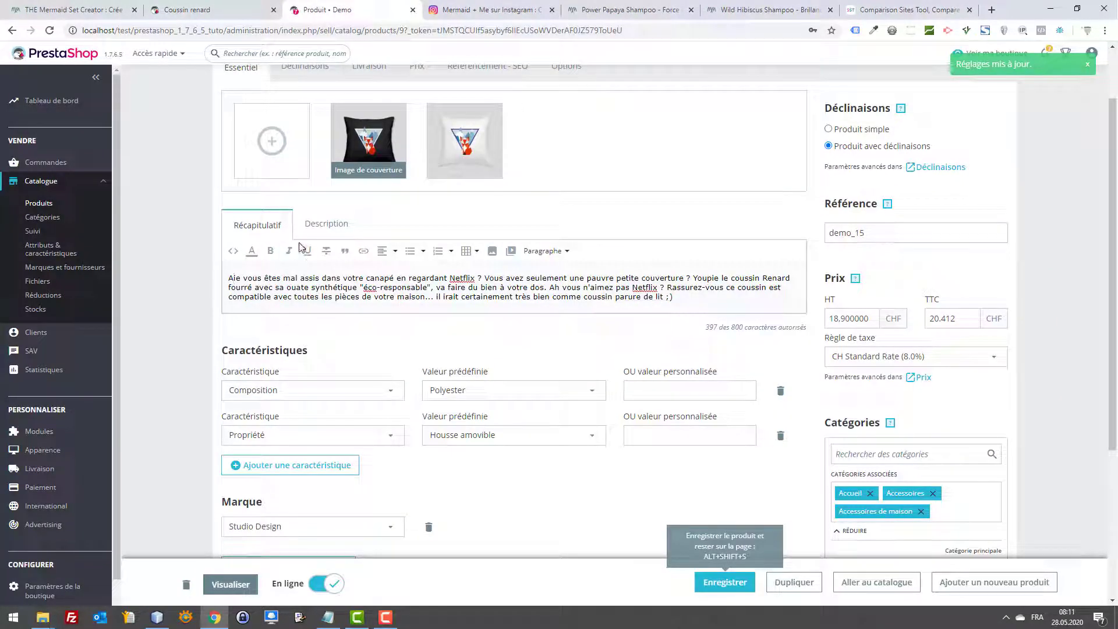
click(251, 251)
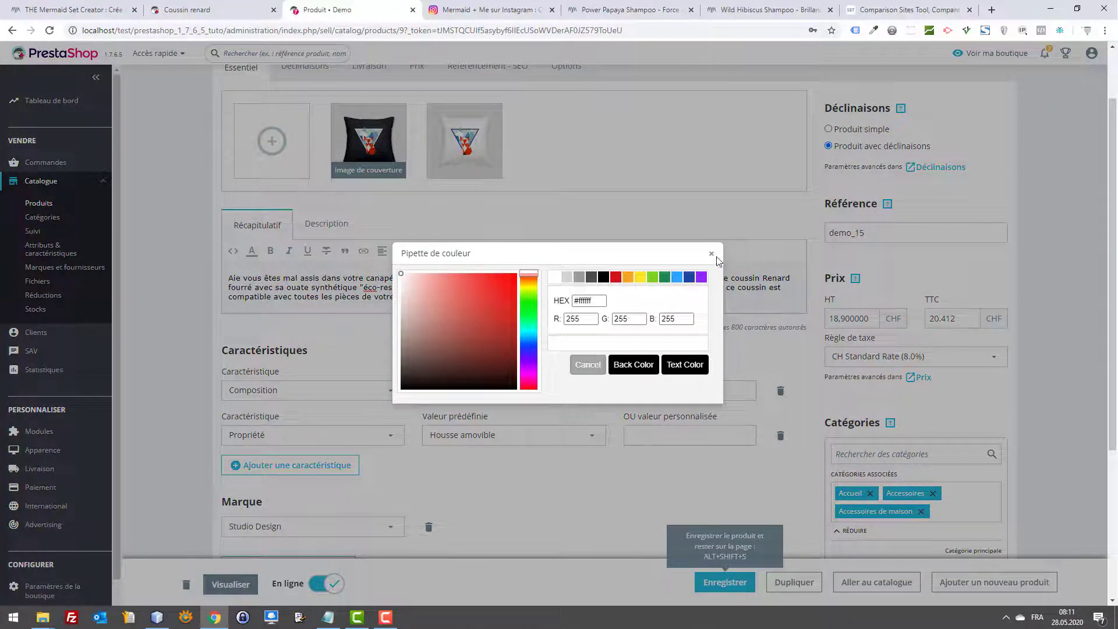
click(710, 254)
click(233, 250)
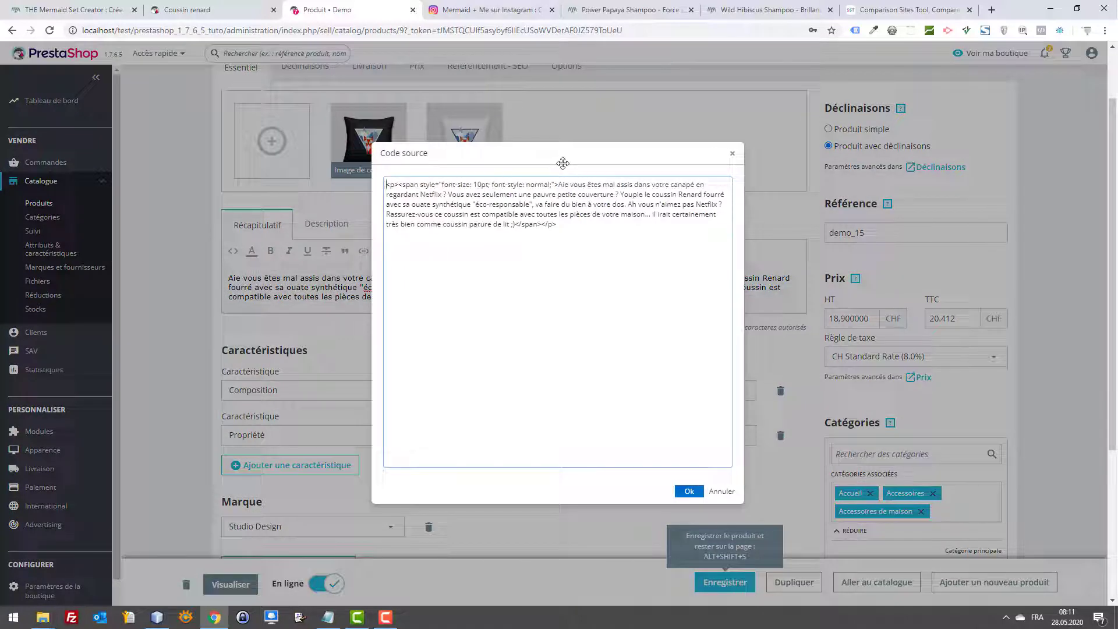
text(Enfin un coussin relaxant pour votre tête)
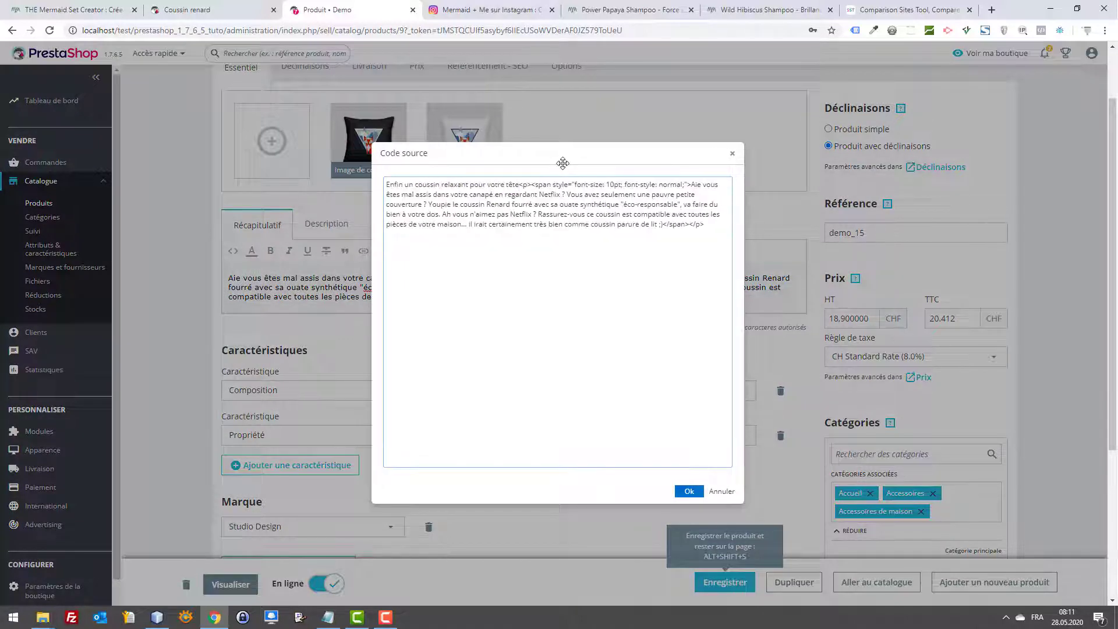
text(</h2>)
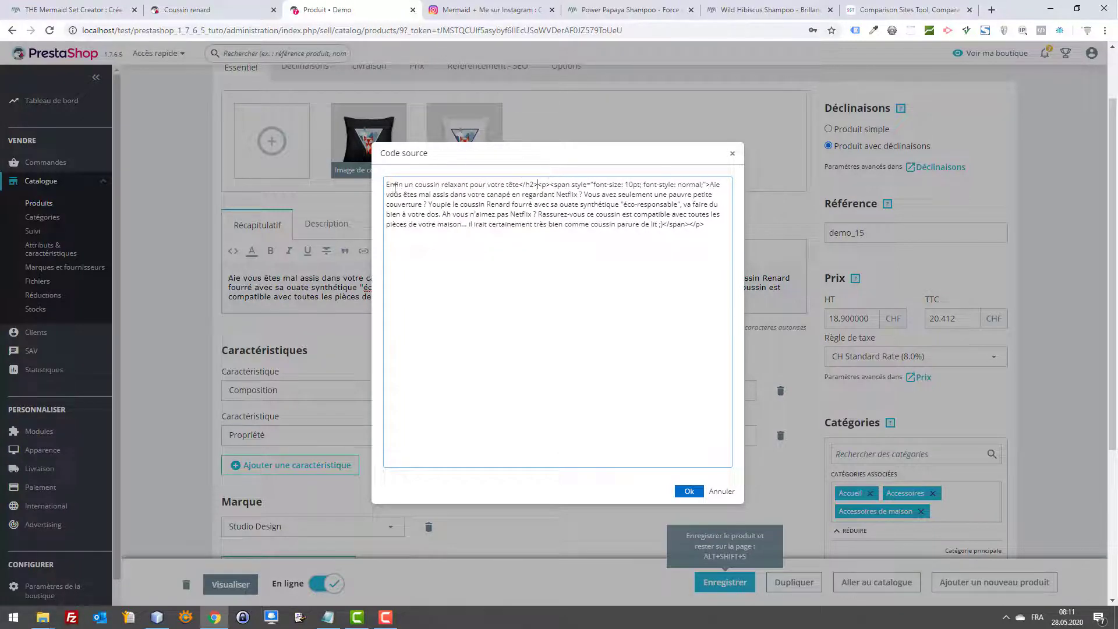
click(387, 181)
text(</h2>)
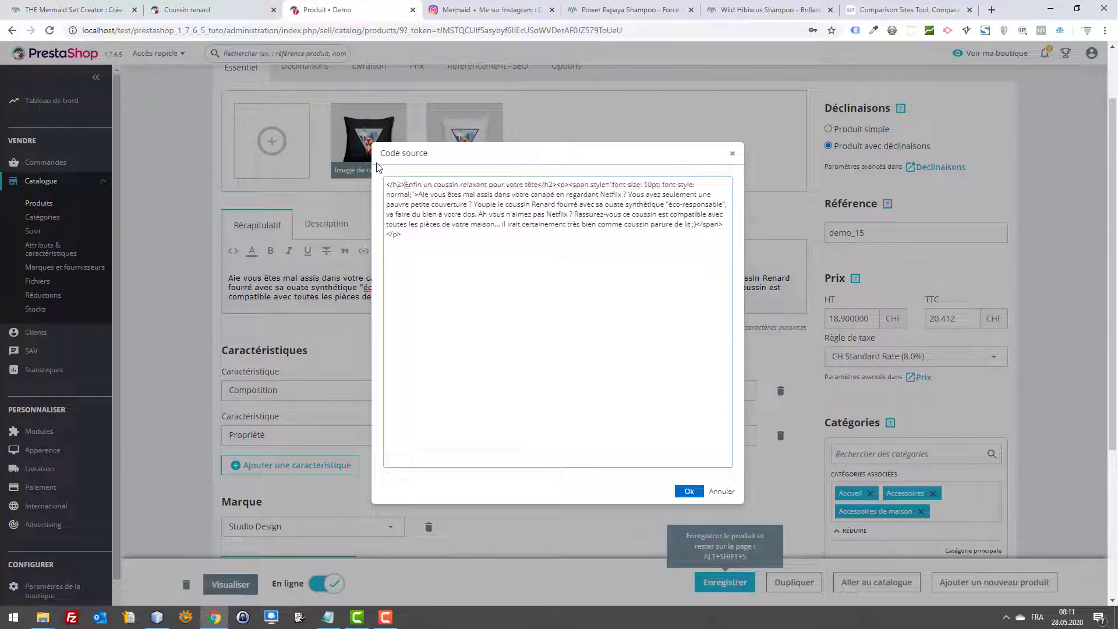
key(BackSpace)
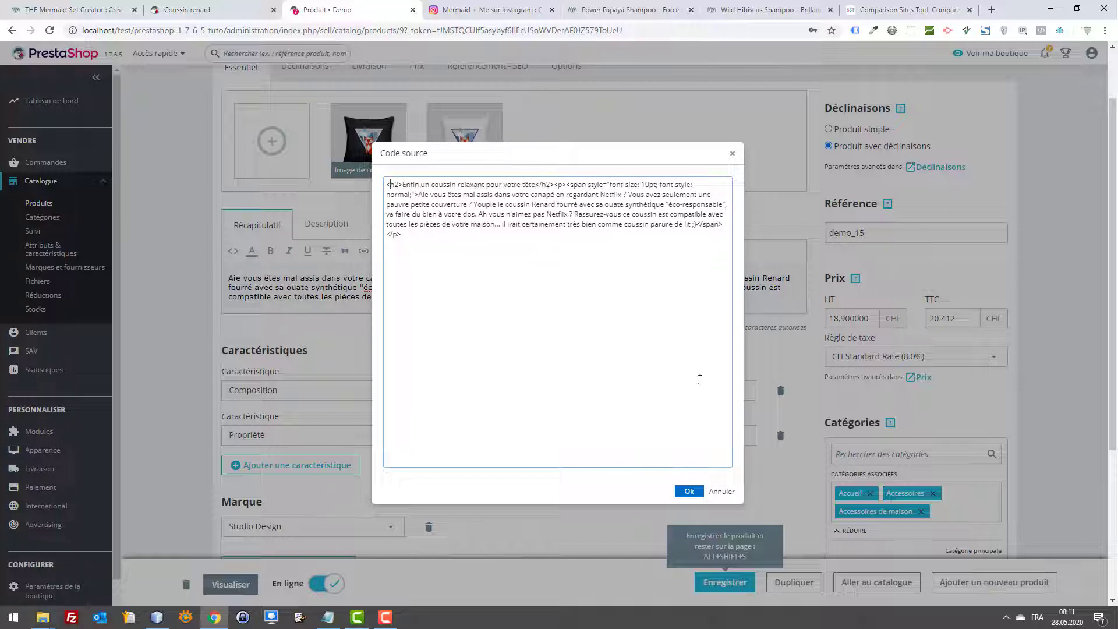
click(686, 495)
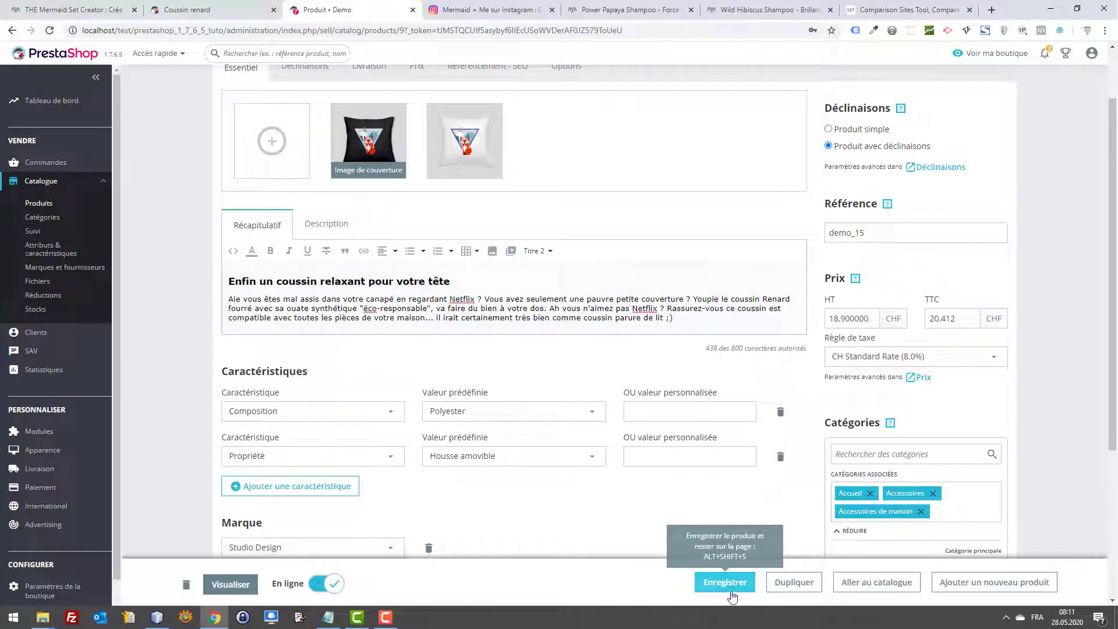
- Recheck the h2 tags in the summary's source code, save the product and reload the storefront page
click(233, 250)
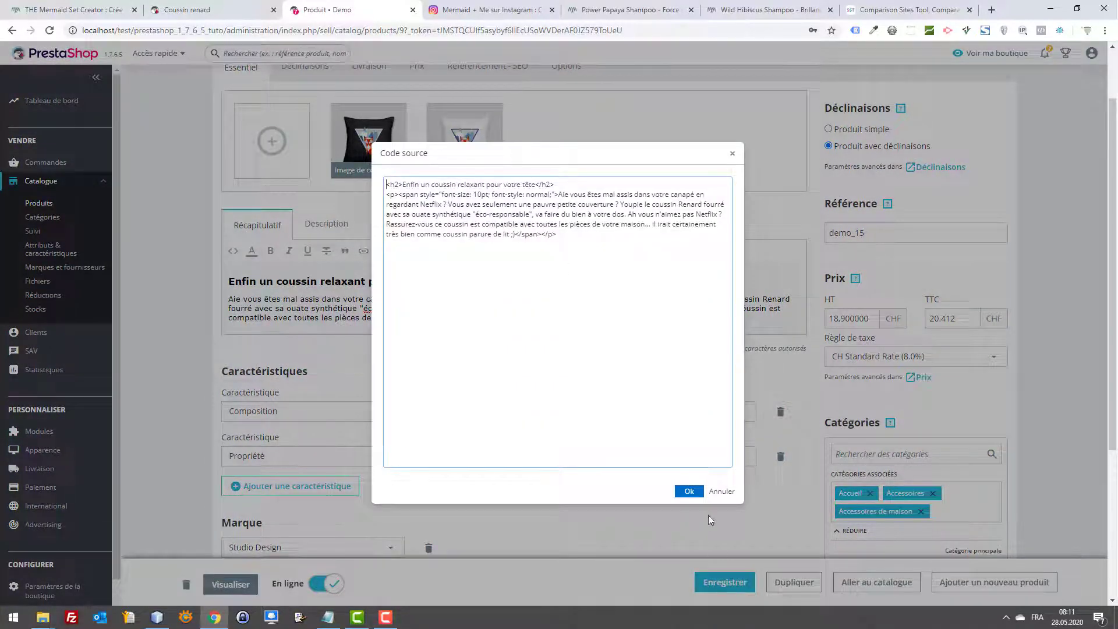
click(690, 489)
click(725, 581)
click(256, 7)
click(128, 206)
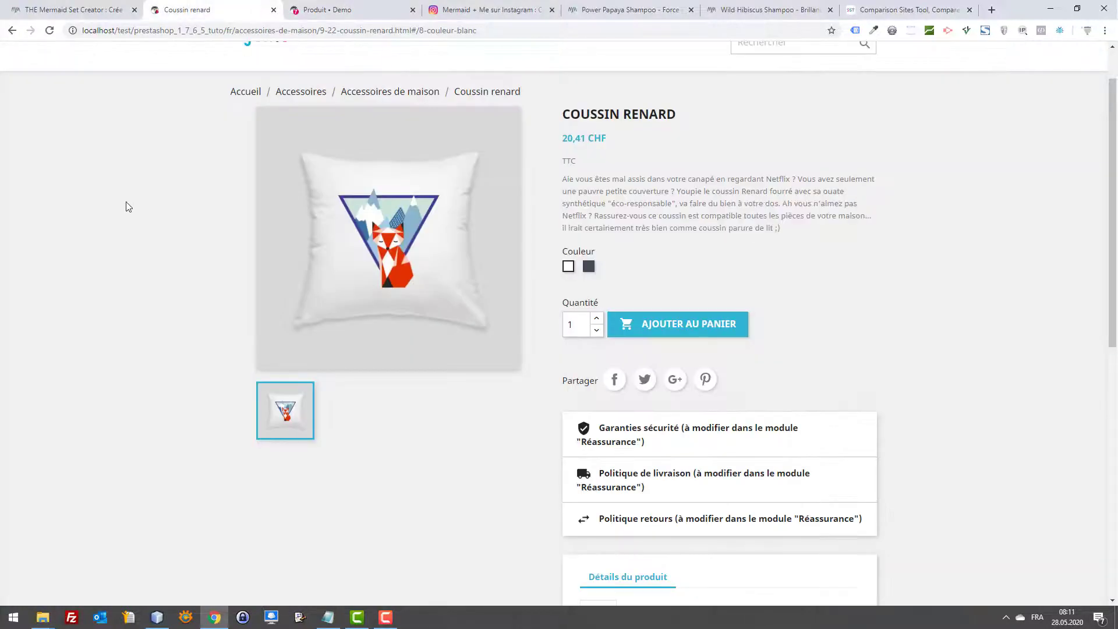
key(F5)
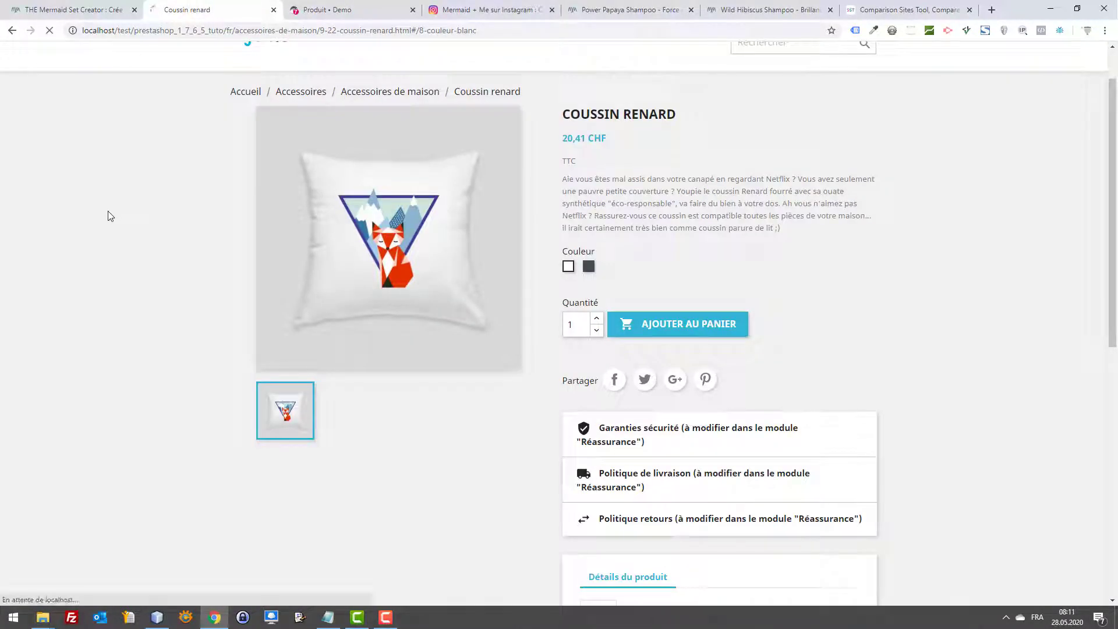
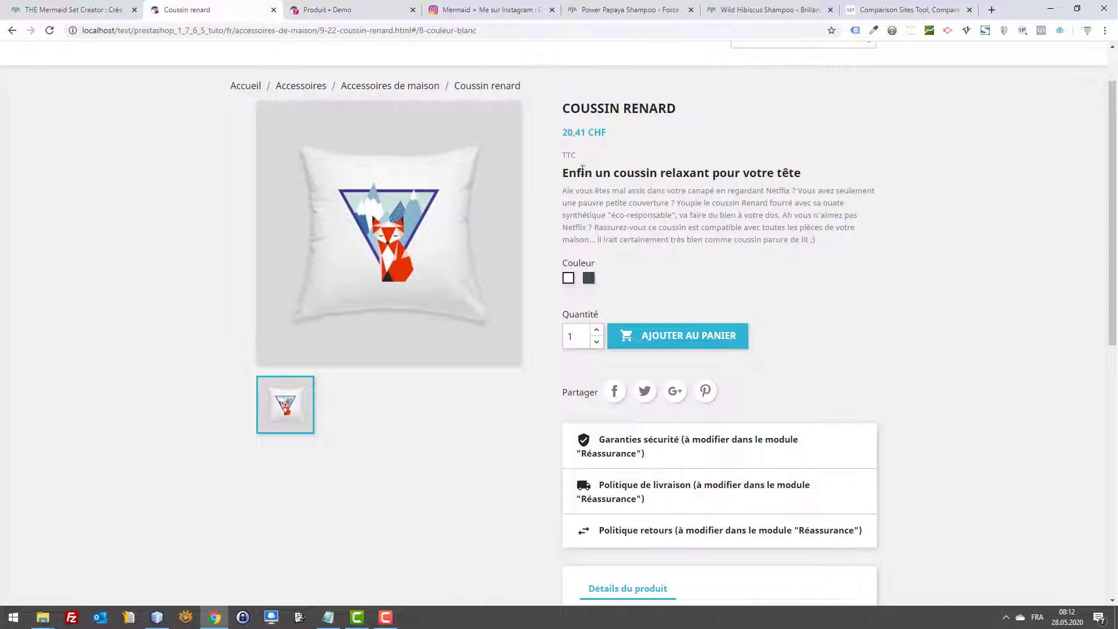
- Compare the product title, the new h2 heading and the summary paragraph on the storefront page, highlighting each for its wording
drag(606, 108, 741, 117)
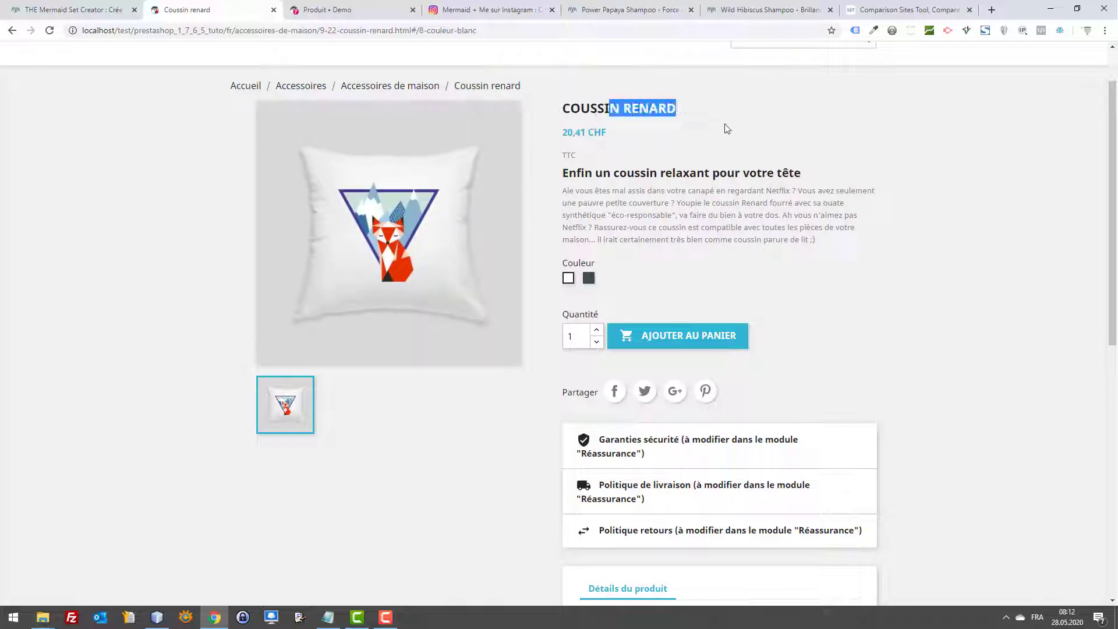
drag(568, 173, 860, 169)
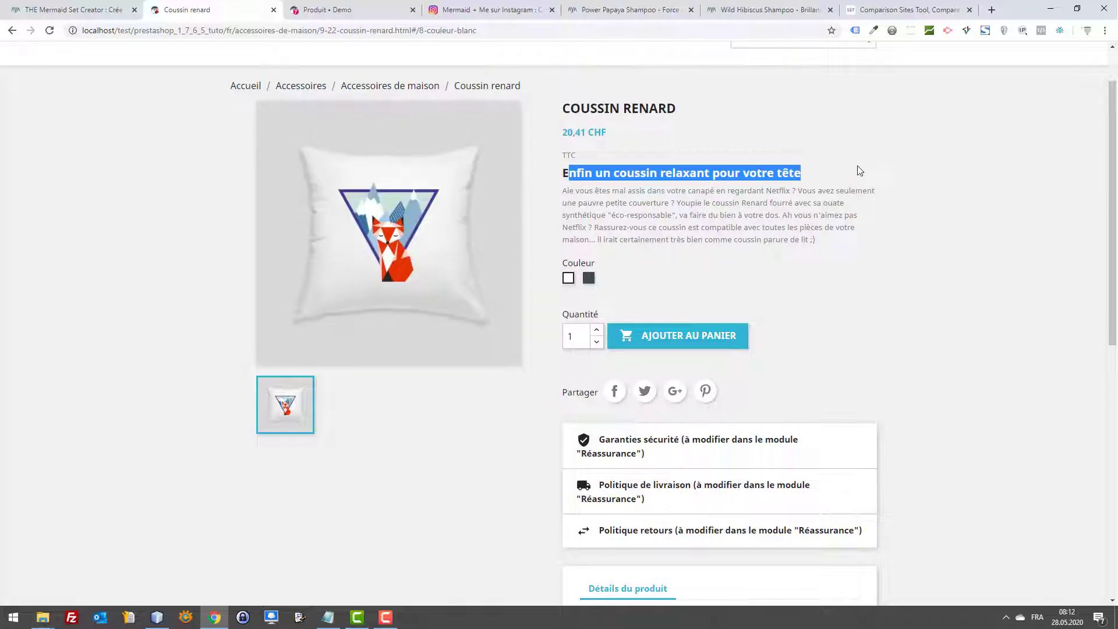
click(617, 223)
drag(754, 190, 822, 190)
click(724, 201)
drag(703, 202, 590, 214)
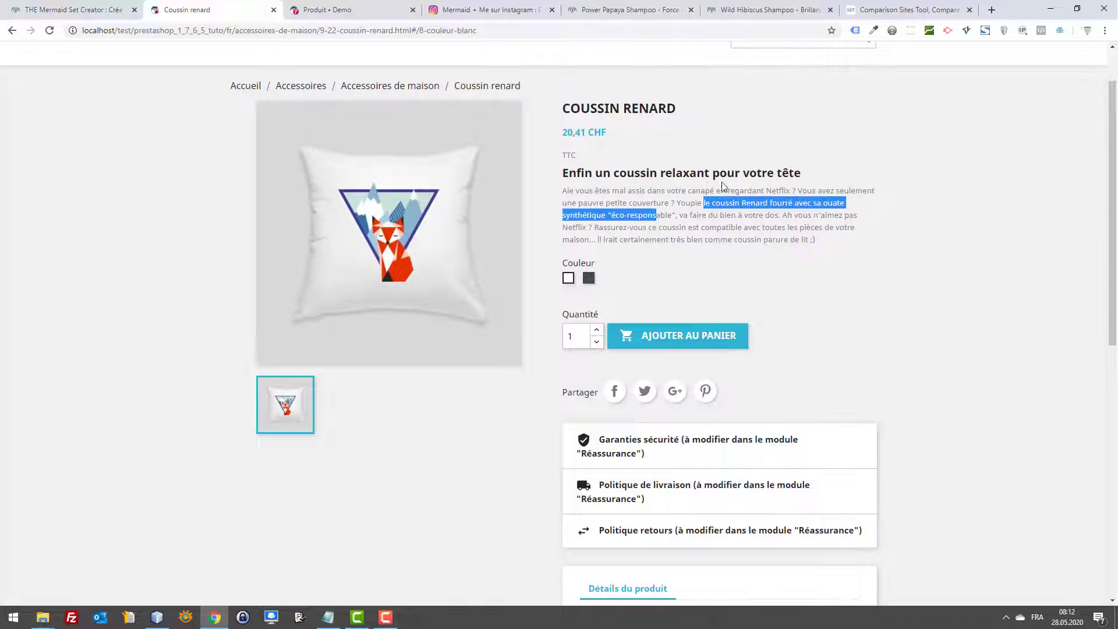
drag(722, 187, 728, 172)
click(797, 186)
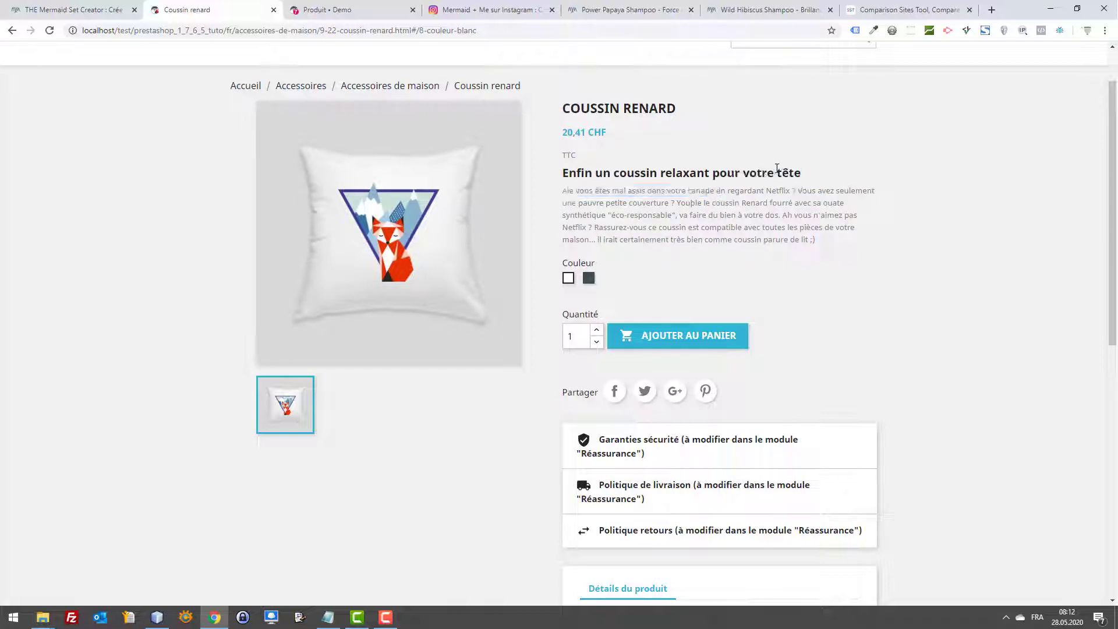
- Change the last word of the summary's h2 heading to "dos", save the product and reload the storefront page
click(338, 10)
double_click(437, 281)
text(vos)
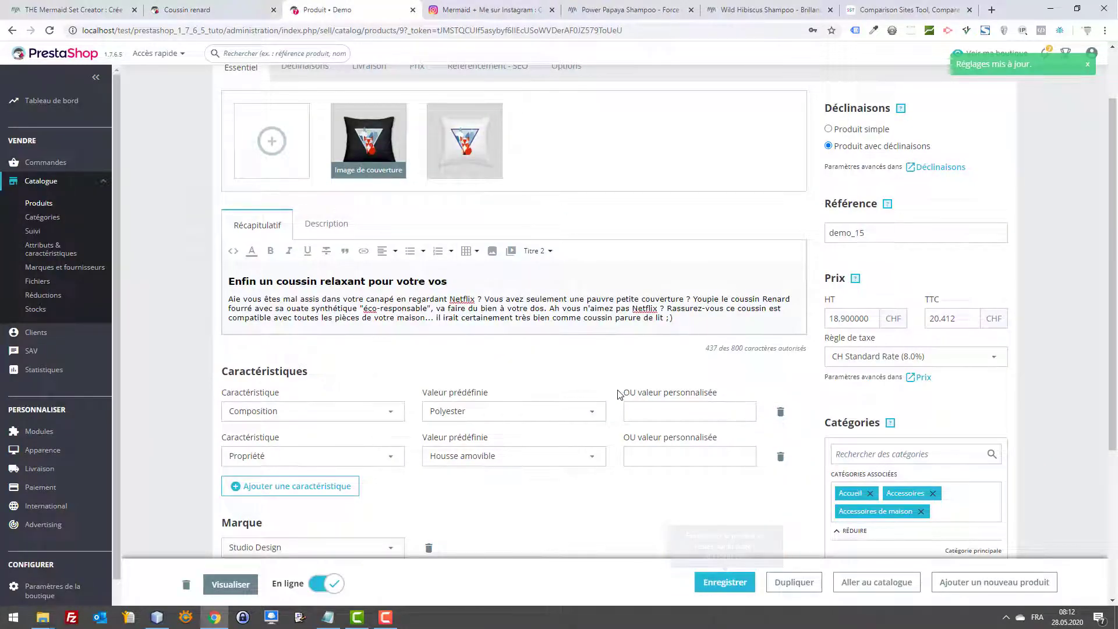
key(Left)
key(Left)
key(BackSpace)
text(d)
click(724, 582)
click(272, 8)
key(F5)
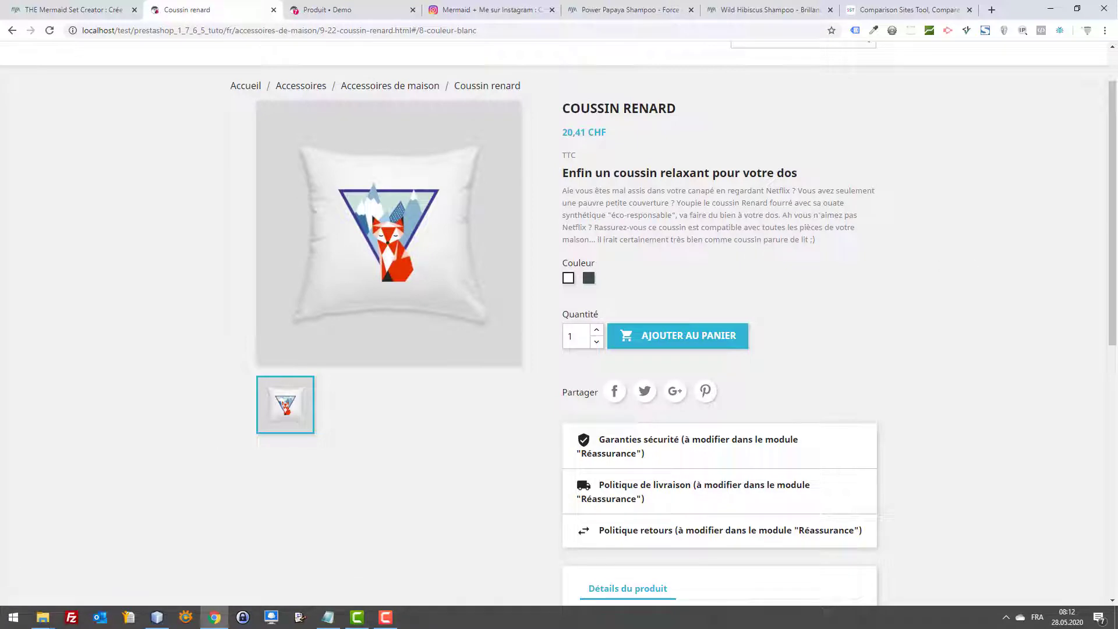
- Make "coussin Renard" and "éco-responsable" bold in the back-office product summary
click(326, 9)
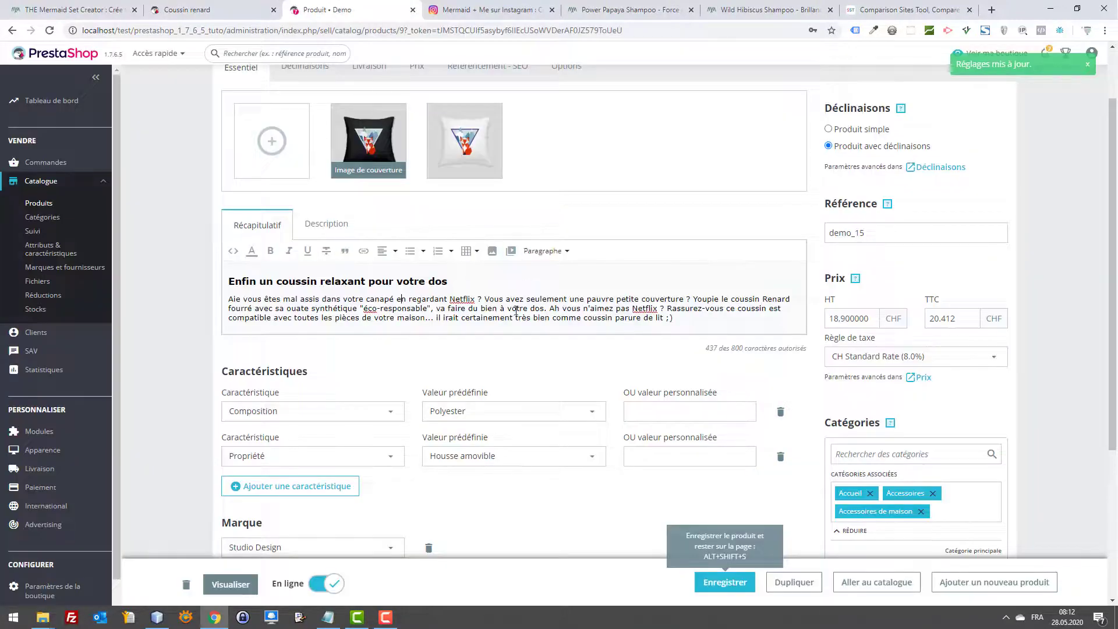
drag(791, 299, 732, 302)
click(270, 255)
click(353, 315)
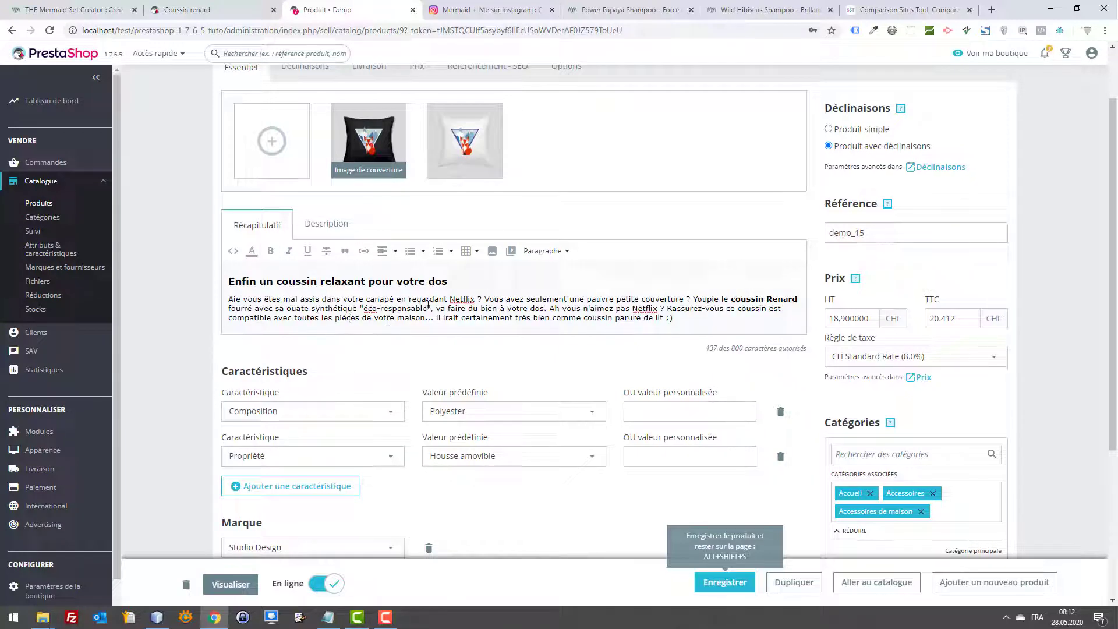
drag(416, 307, 361, 309)
click(270, 251)
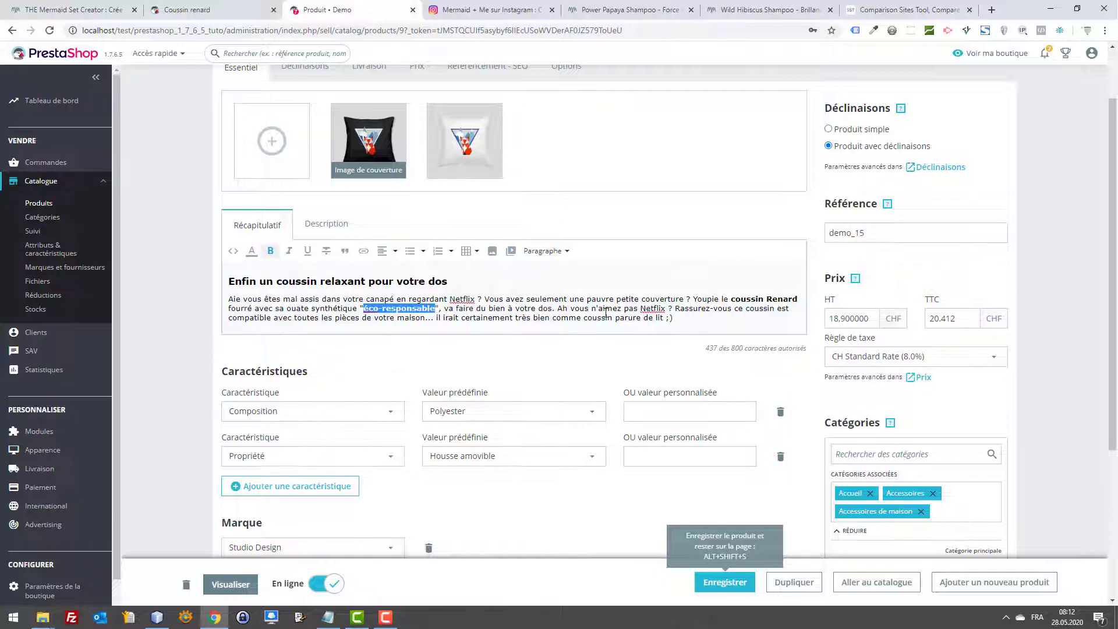
click(612, 309)
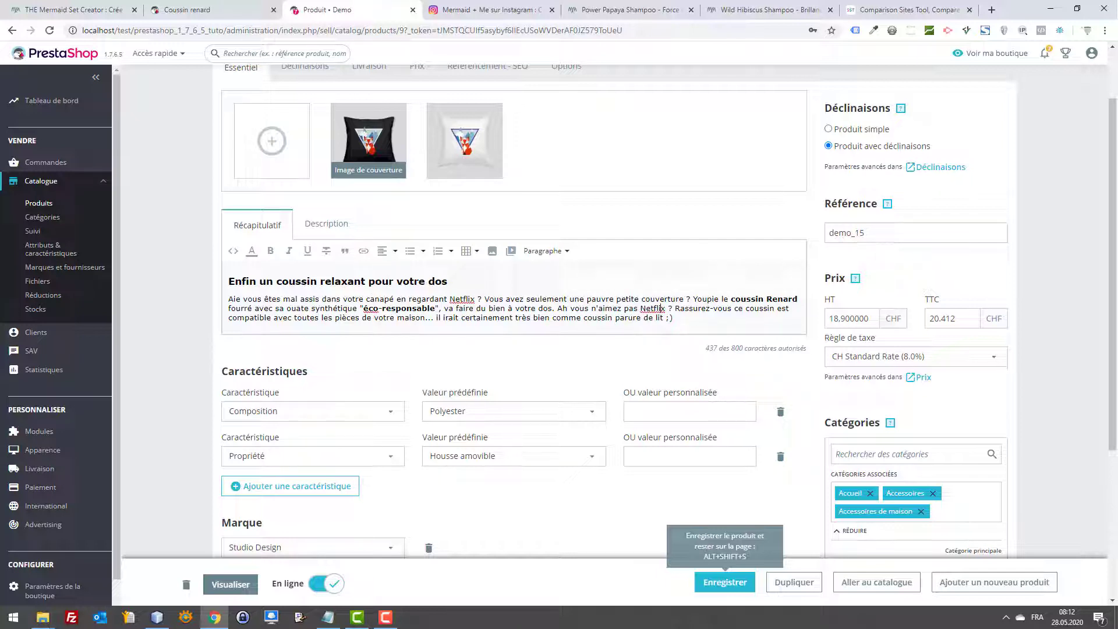
- Save the product and reload the Coussin renard storefront page to check the formatting
click(724, 581)
click(227, 7)
key(F5)
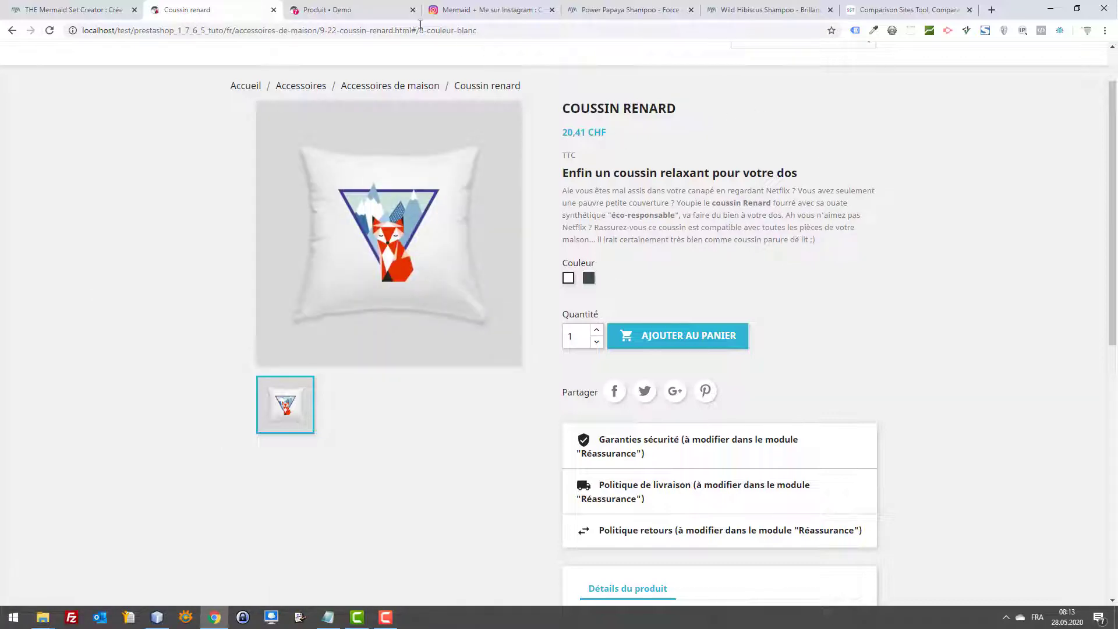
scroll(489, 162, up, 1)
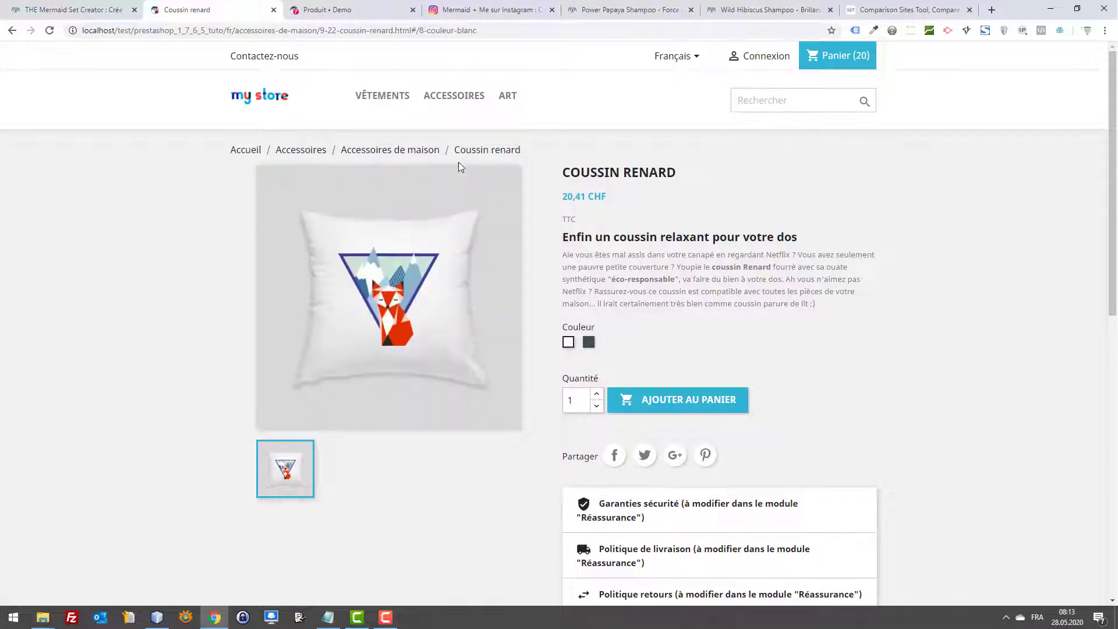
- Highlight "coussin parure de lit" in the storefront summary and open the Accessoires de maison category in a new tab
right_click(487, 152)
click(734, 303)
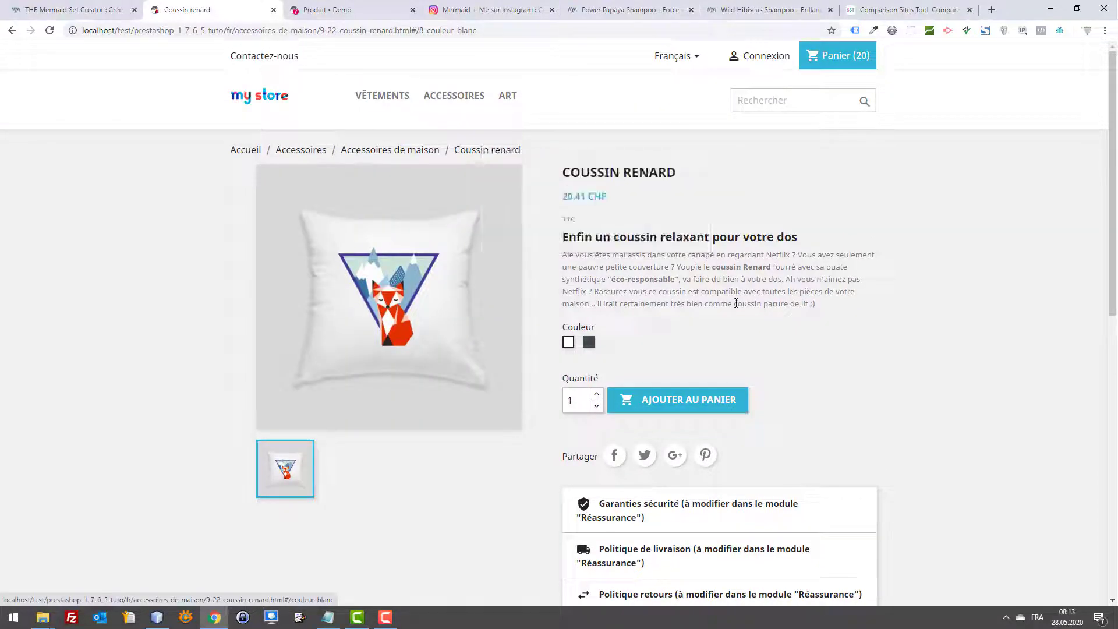
drag(734, 304, 800, 307)
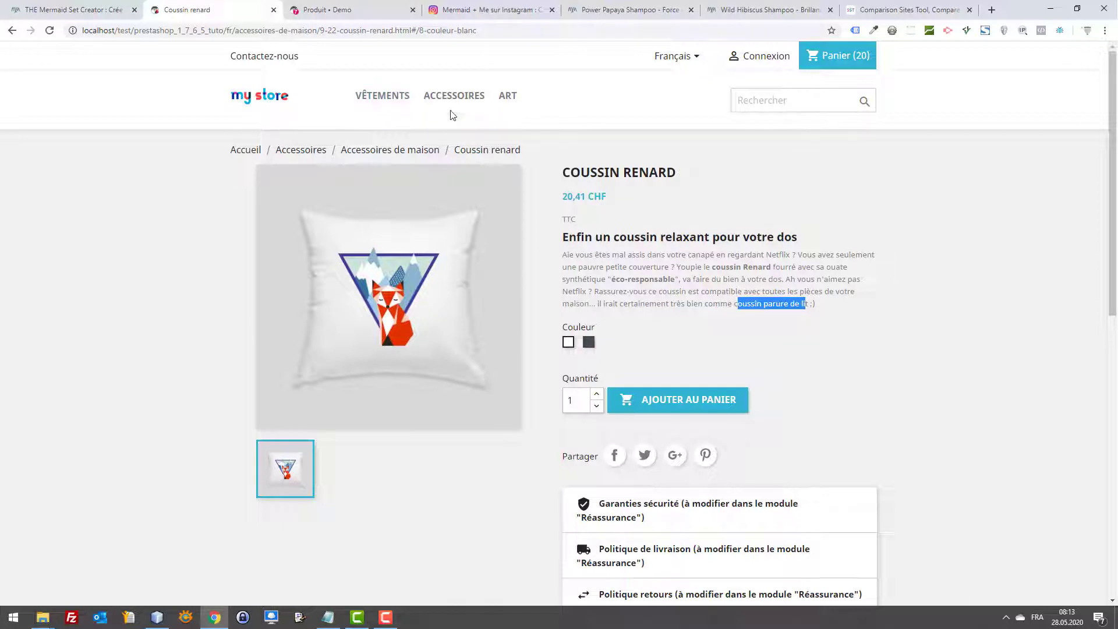
mouse_move(476, 102)
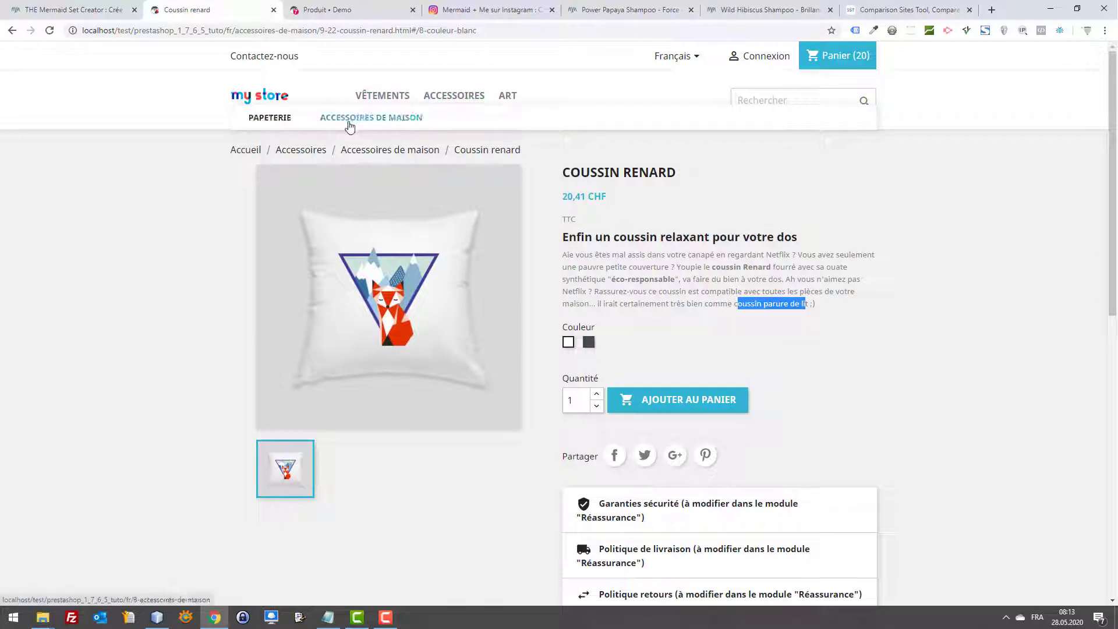
mouse_move(424, 105)
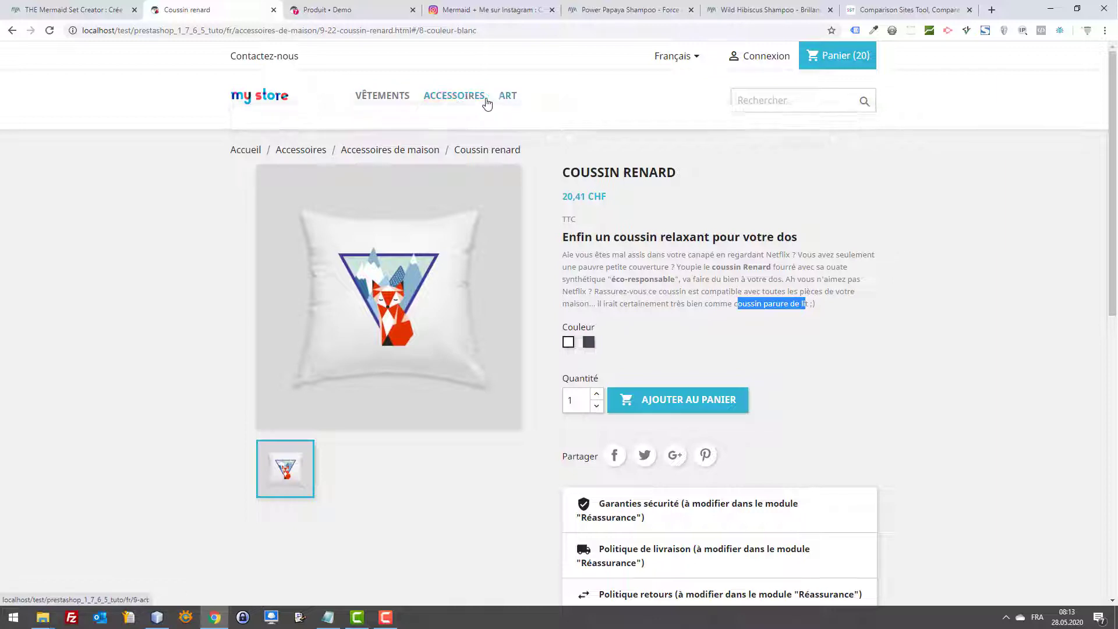
middle_click(400, 119)
click(337, 5)
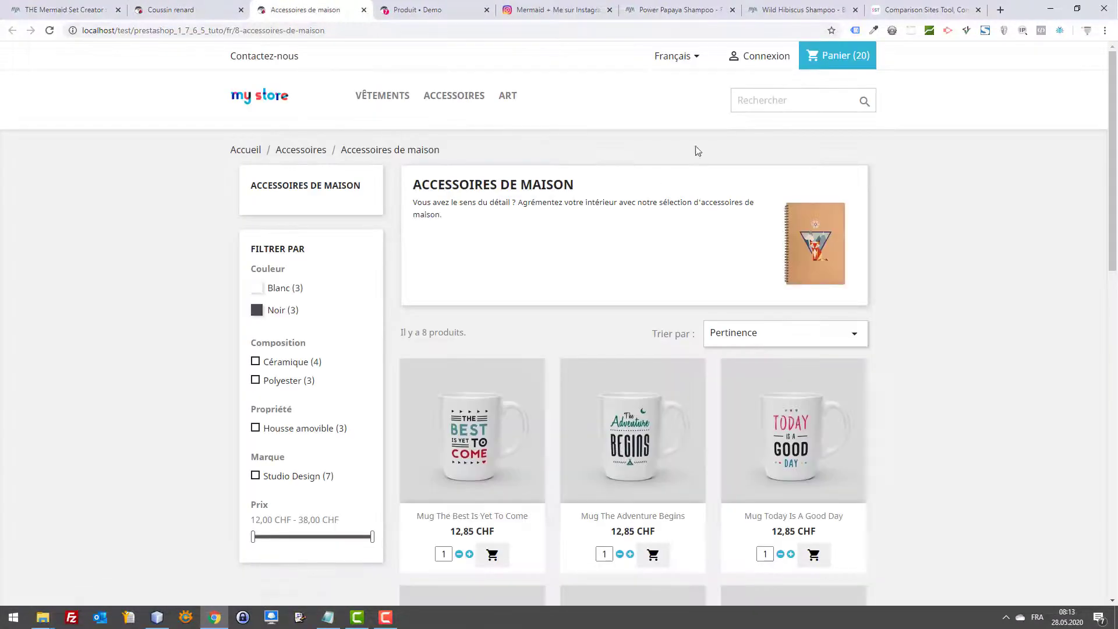
- Search the store for "coussin" and open the Coussin ours brun product page
click(763, 103)
text(cousing)
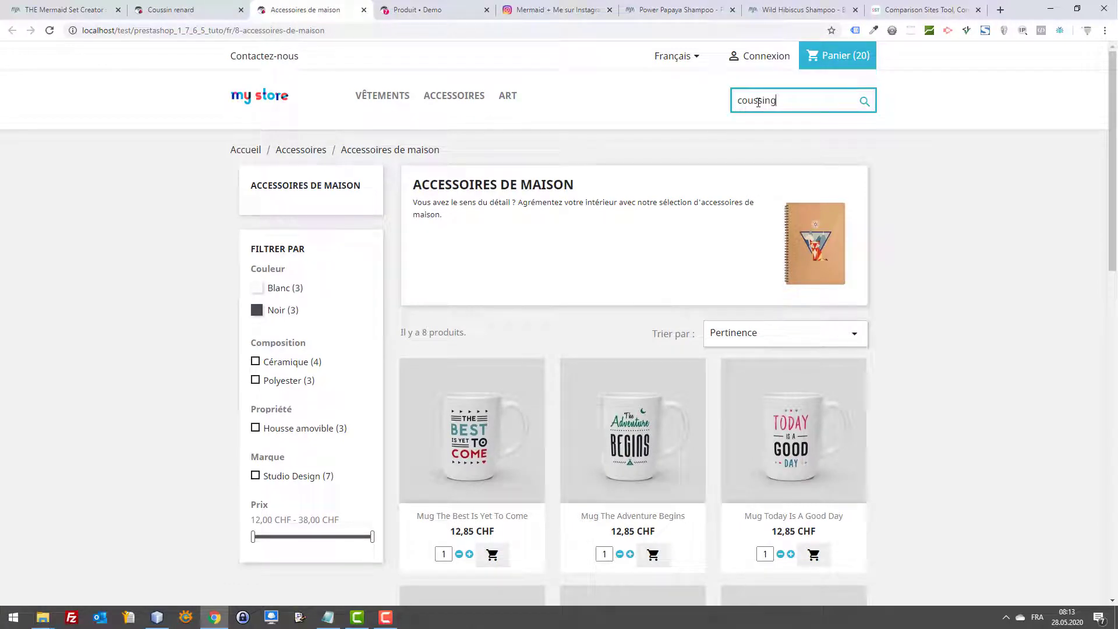
key(BackSpace)
key(Return)
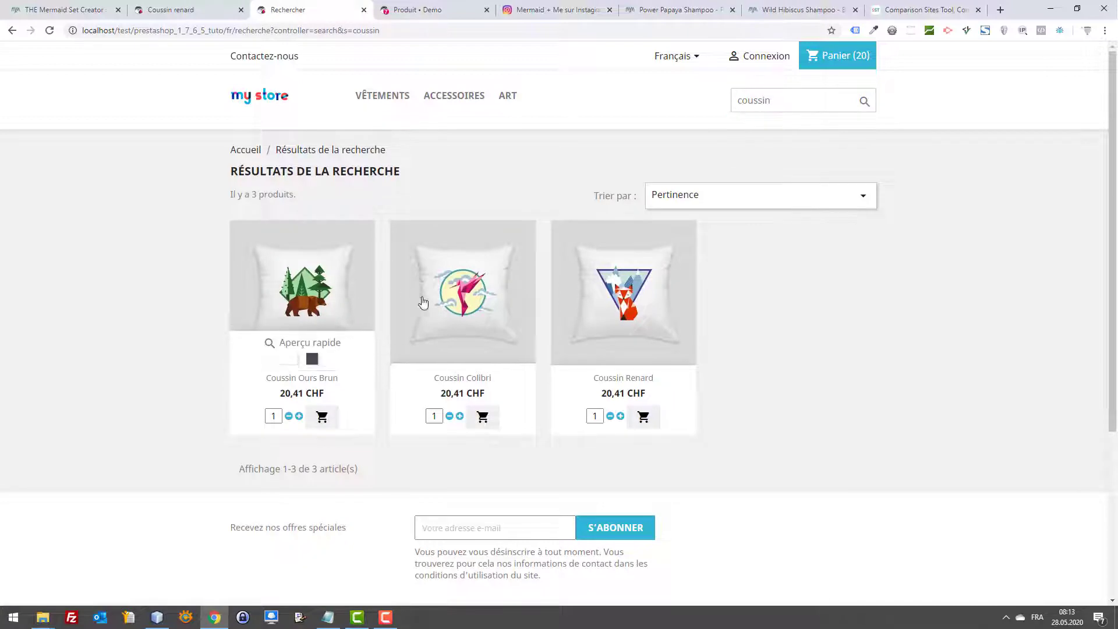
click(329, 293)
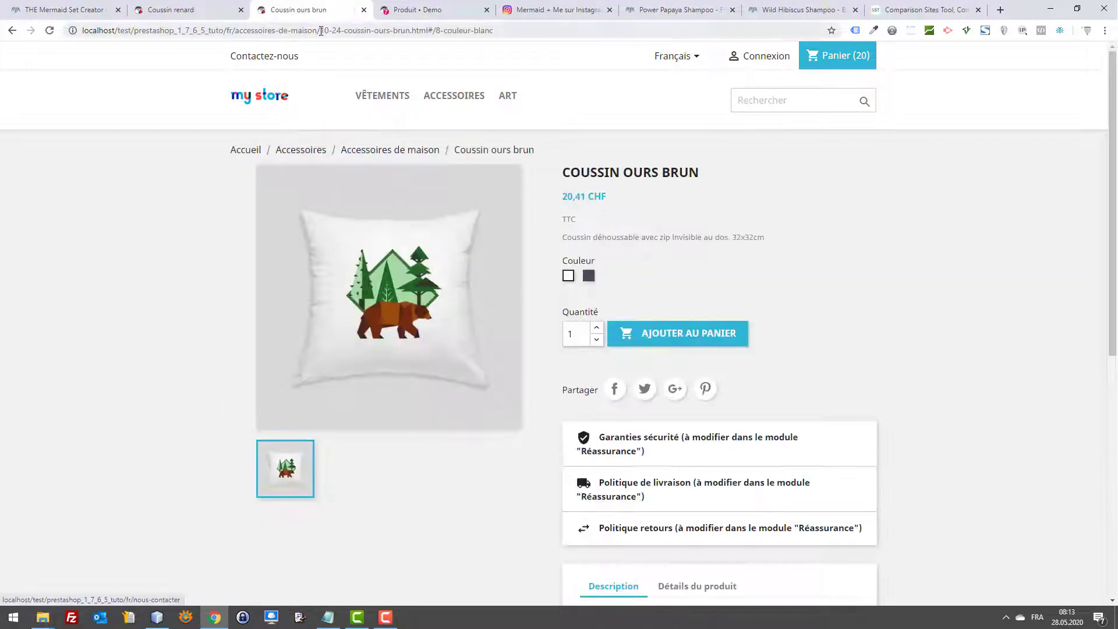
- Copy the Coussin ours brun page address up to ".html", leaving out the colour fragment
click(321, 30)
click(433, 31)
drag(430, 31, 82, 30)
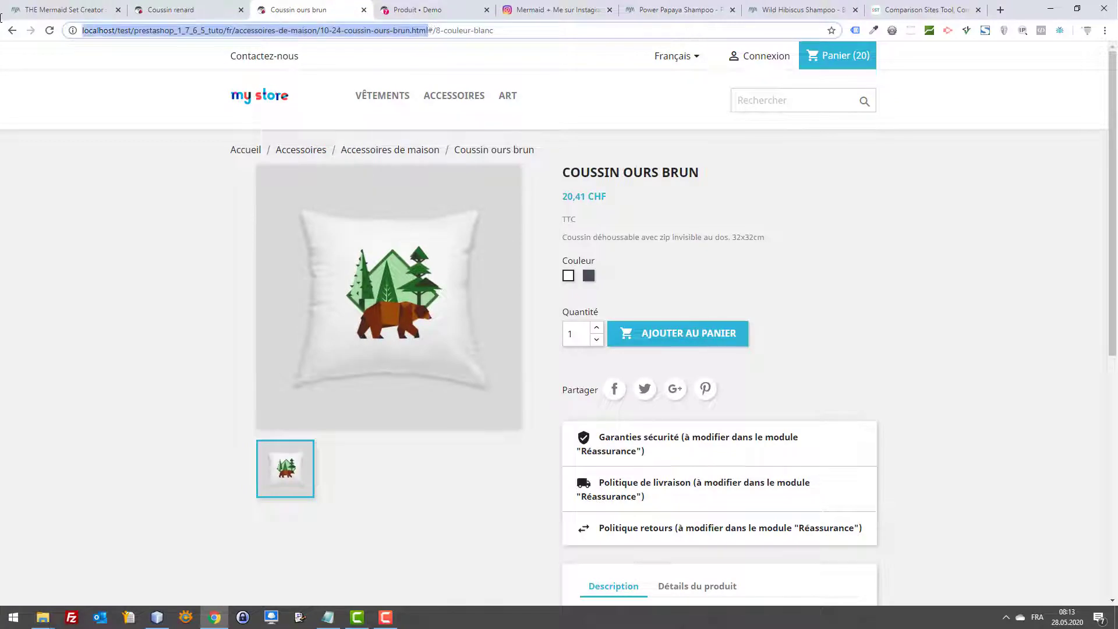
- In the Coussin renard summary, link "coussin parure de lit" to the copied Coussin ours brun address and save the product
click(406, 7)
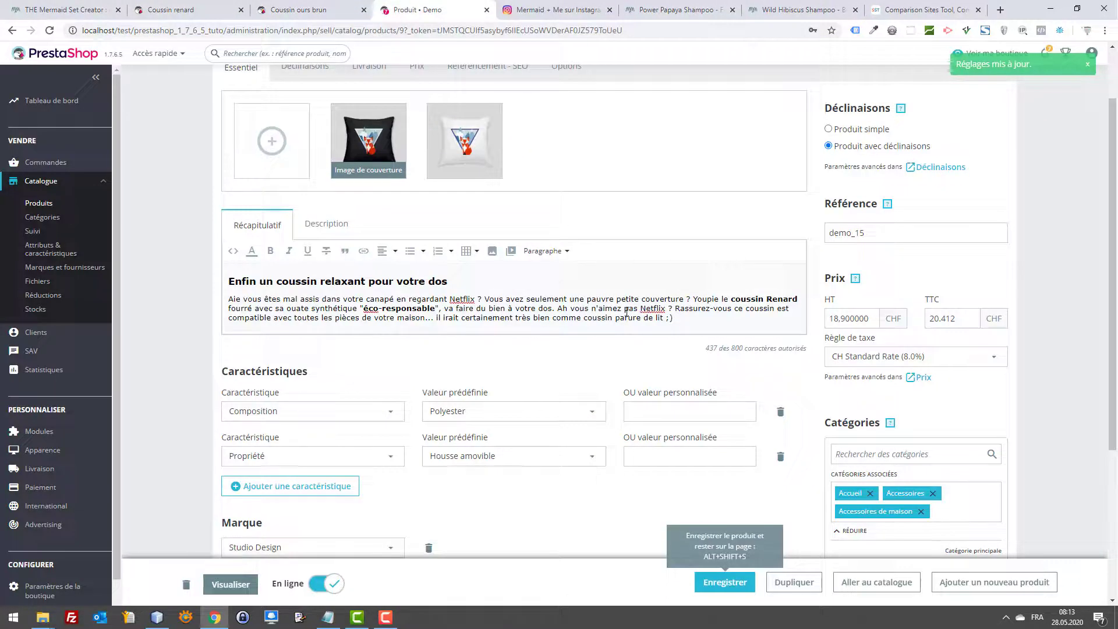
drag(661, 317, 585, 319)
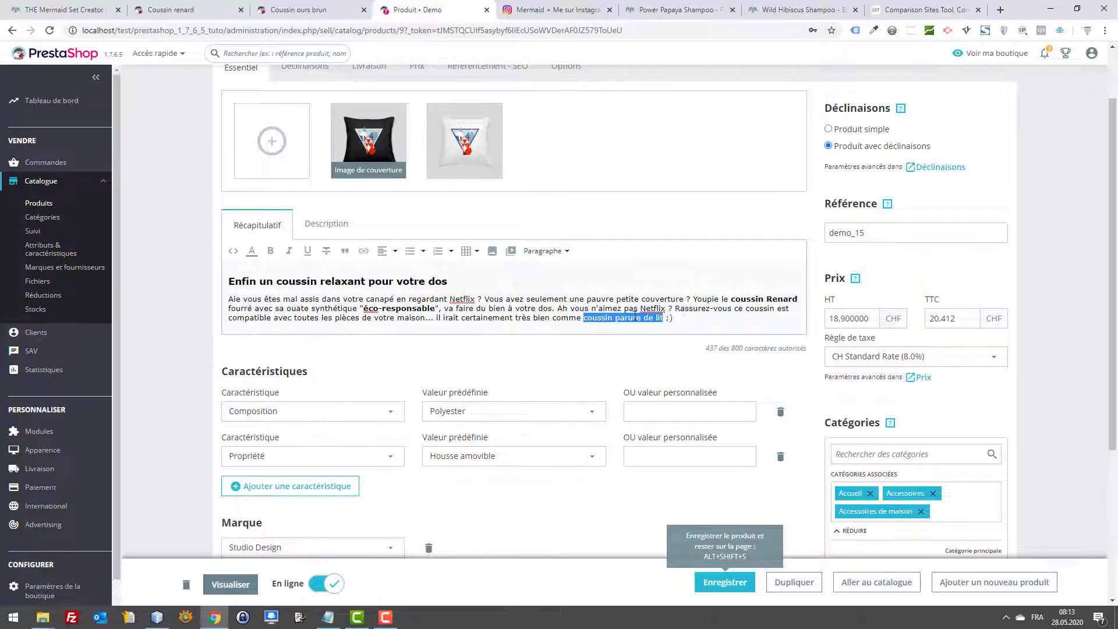
right_click(634, 316)
click(363, 250)
click(363, 250)
key(ctrl+v)
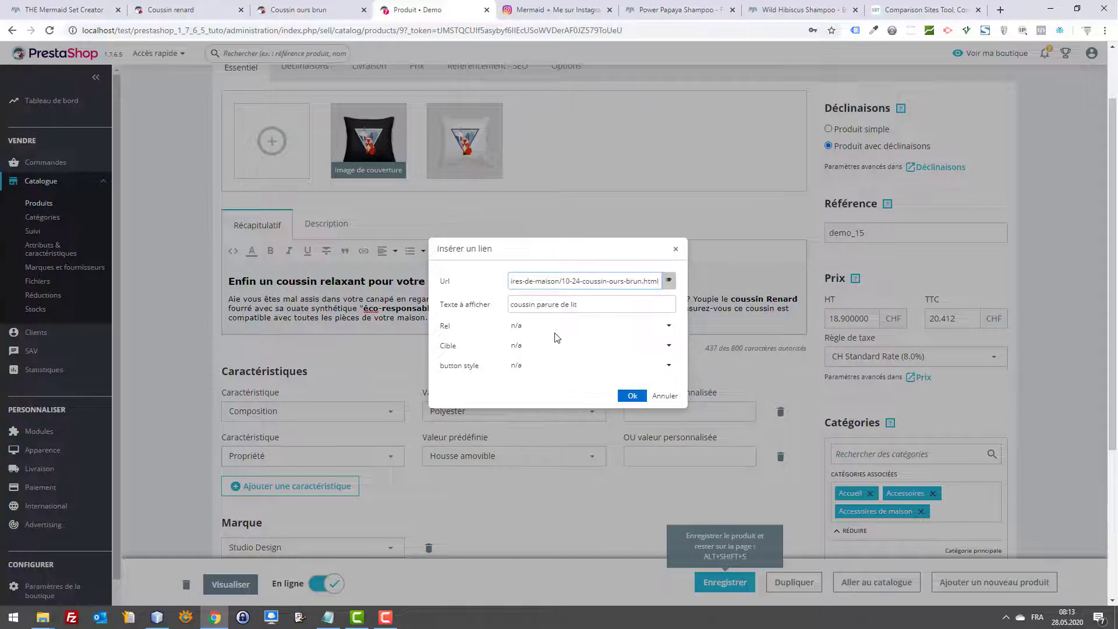
click(631, 396)
click(724, 582)
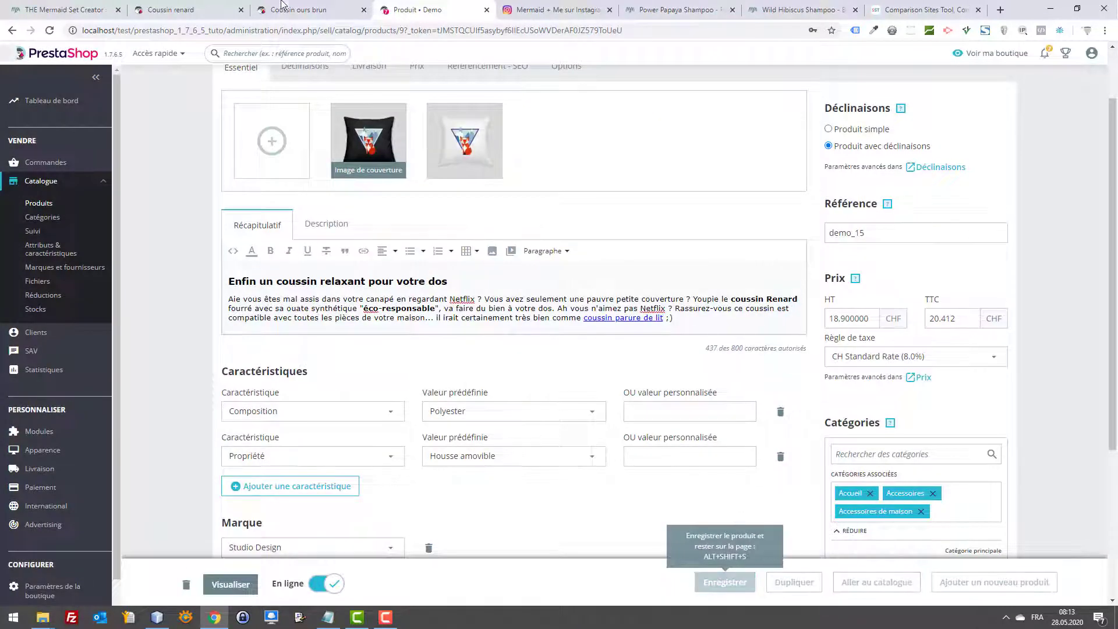
- Reload the Coussin renard storefront page, test the "coussin parure de lit" link and return to the page
click(282, 9)
key(F5)
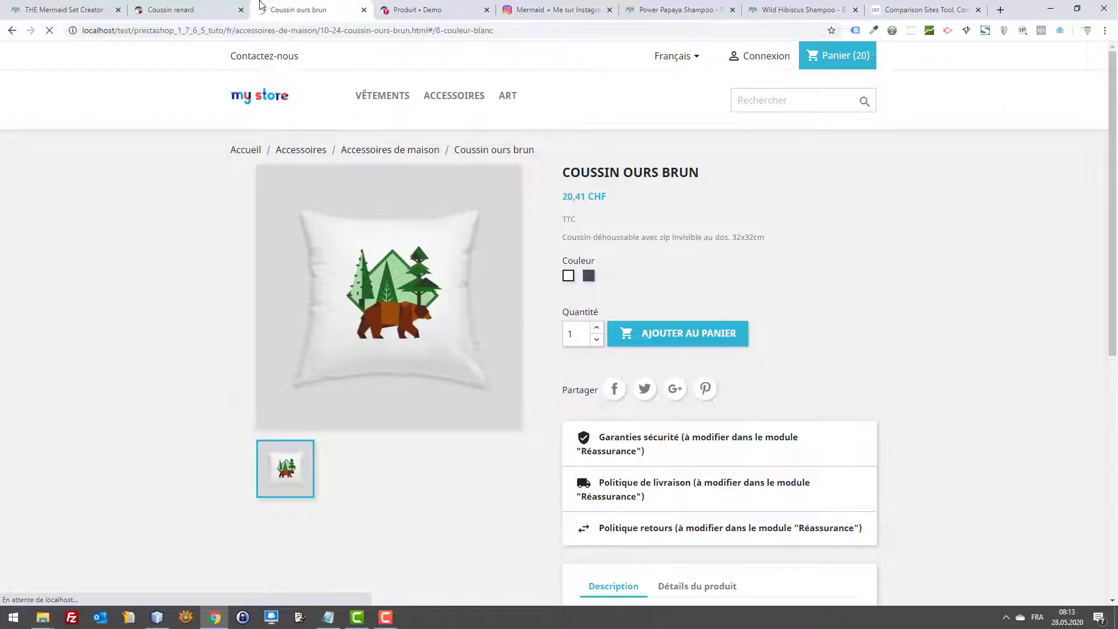
click(173, 7)
key(F5)
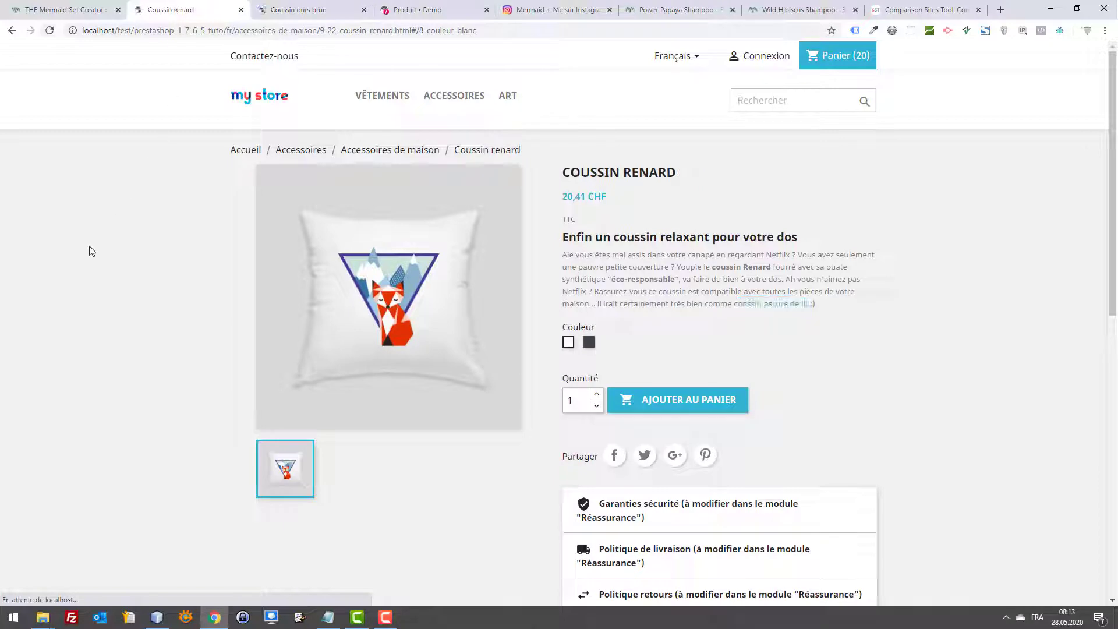
click(789, 307)
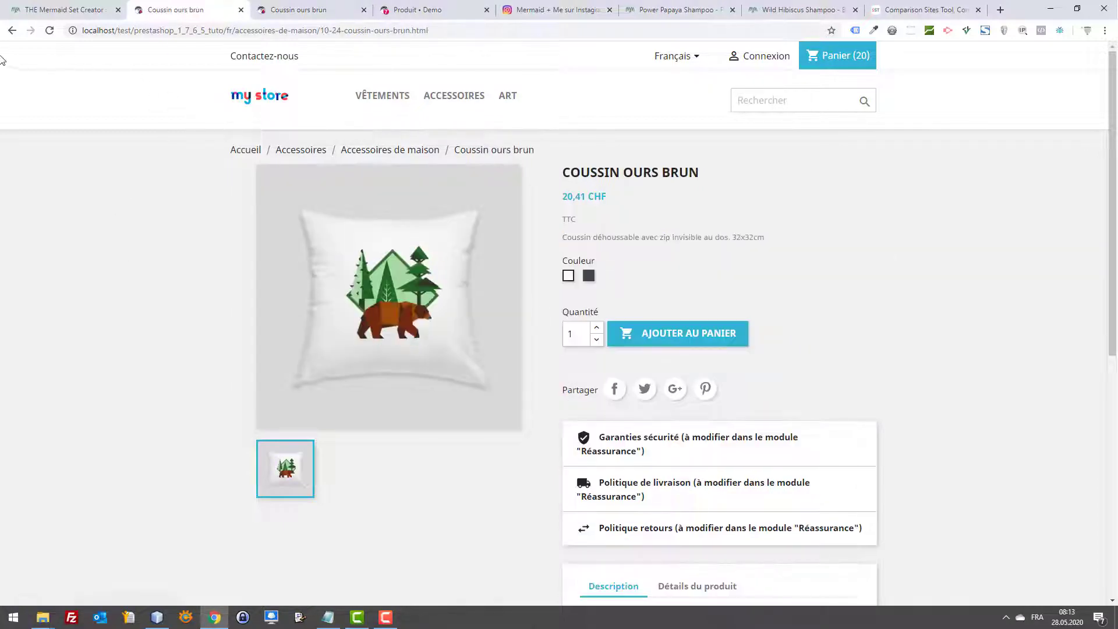
click(9, 32)
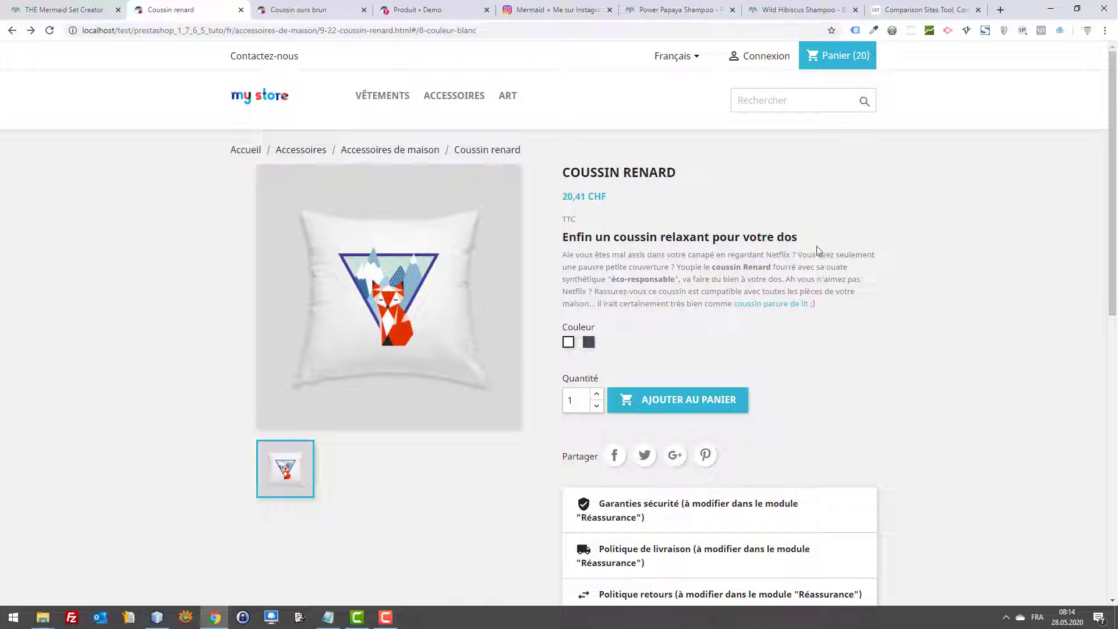
- Review the Coussin renard title, h2 heading and summary paragraph on the storefront, highlighting the keywords and the full text block
drag(803, 238, 558, 240)
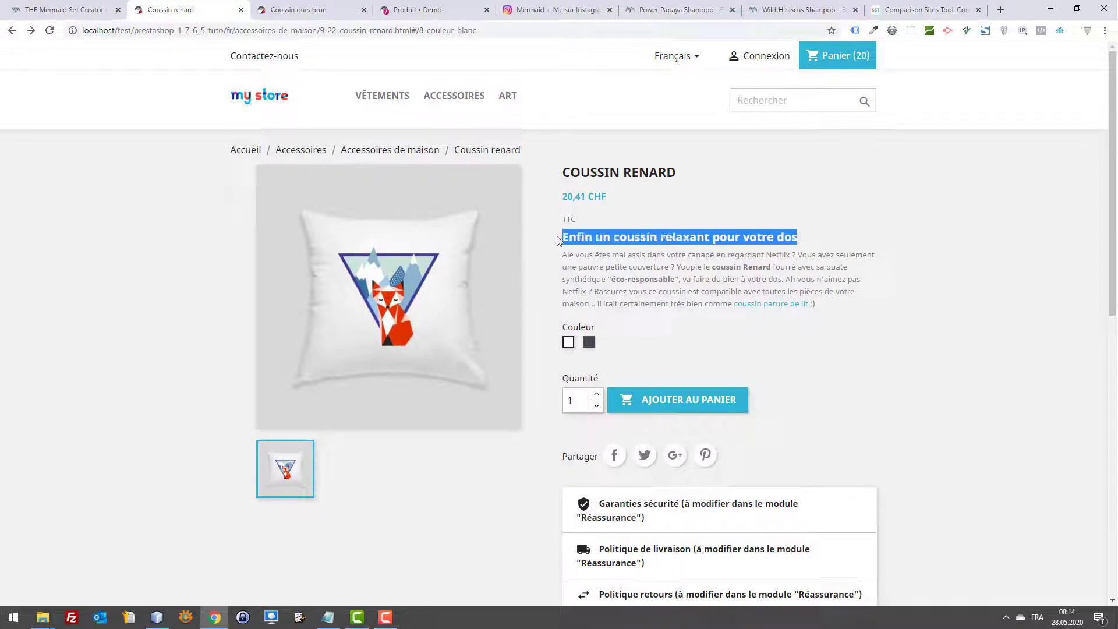
click(623, 236)
drag(627, 236, 672, 236)
click(641, 233)
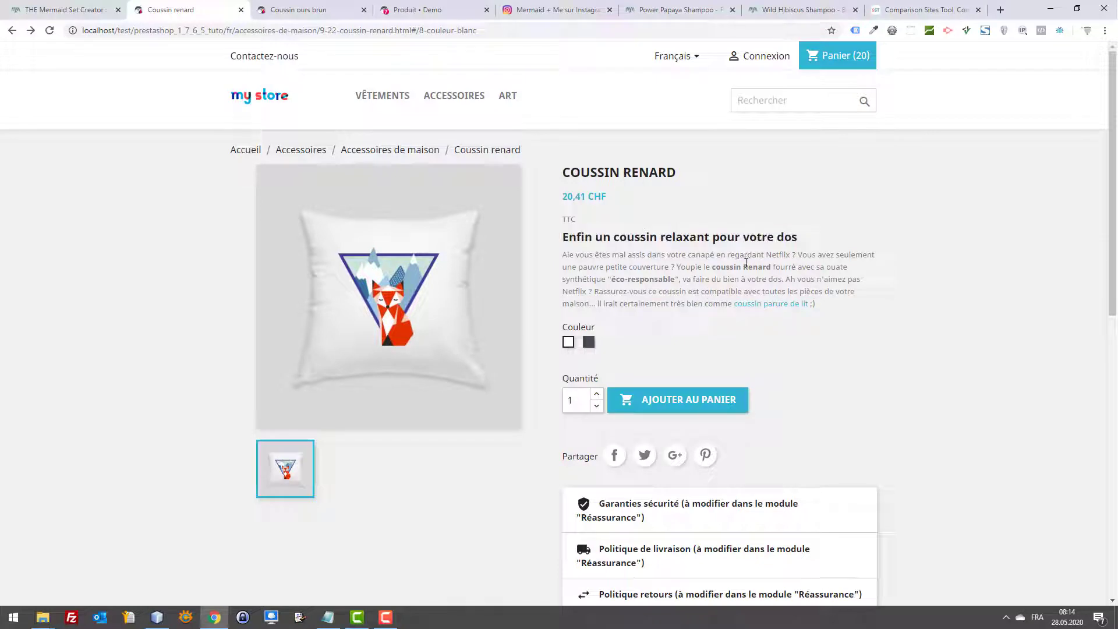
drag(674, 280, 631, 280)
drag(852, 317, 576, 230)
drag(833, 312, 564, 177)
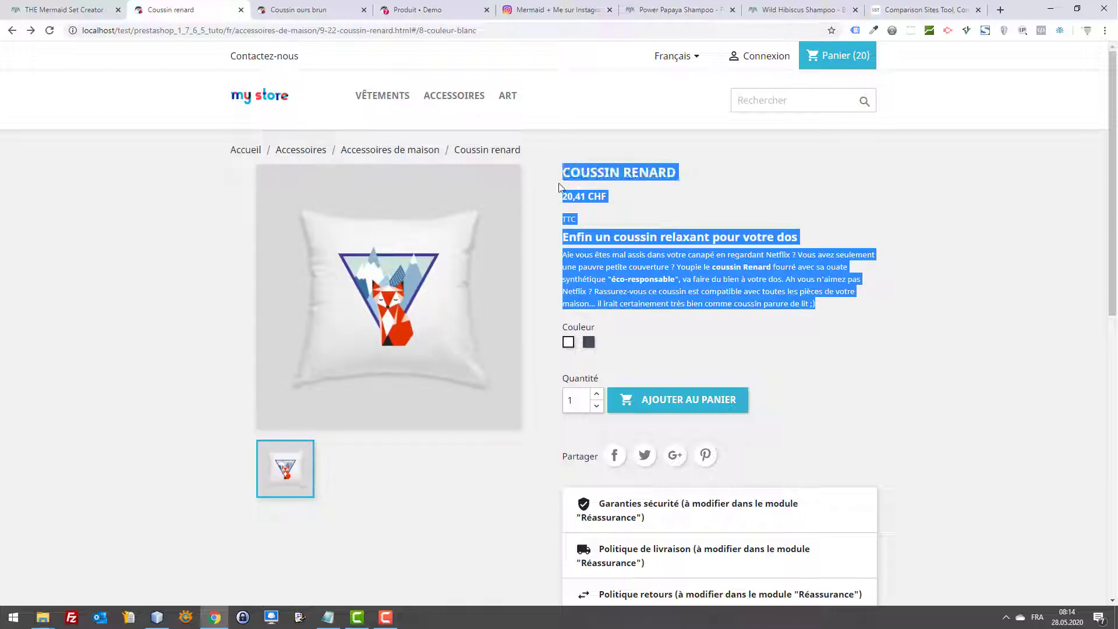
click(786, 333)
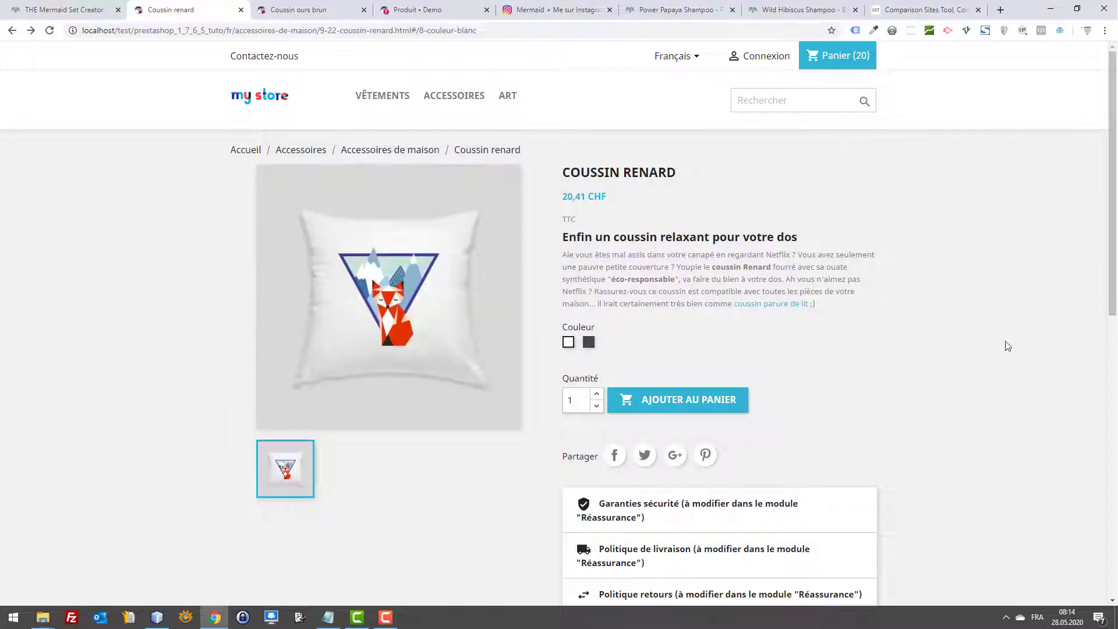
double_click(807, 254)
click(803, 254)
scroll(709, 274, down, 1)
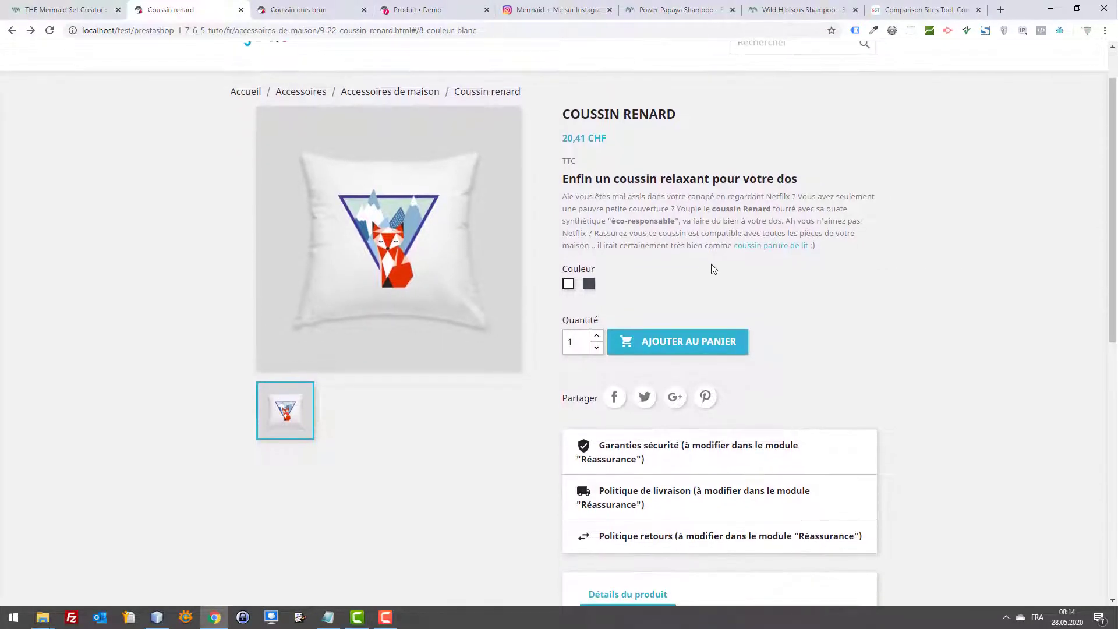
- Search Google for "synonyme" in a new tab and open the Synonymo.fr result
double_click(631, 177)
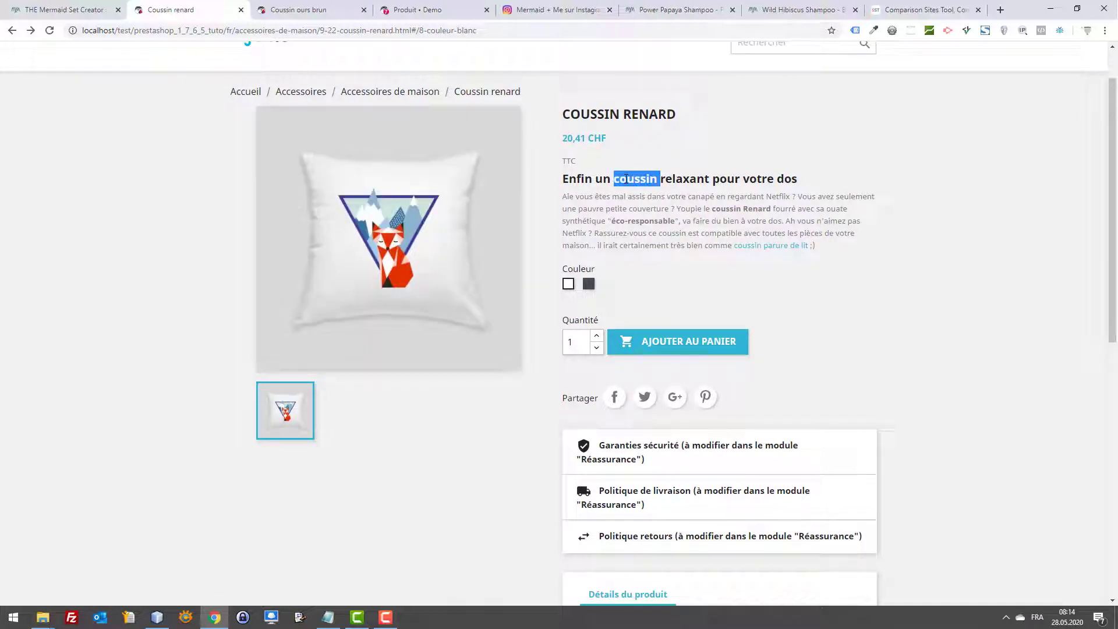
key(ctrl+t)
text(syn)
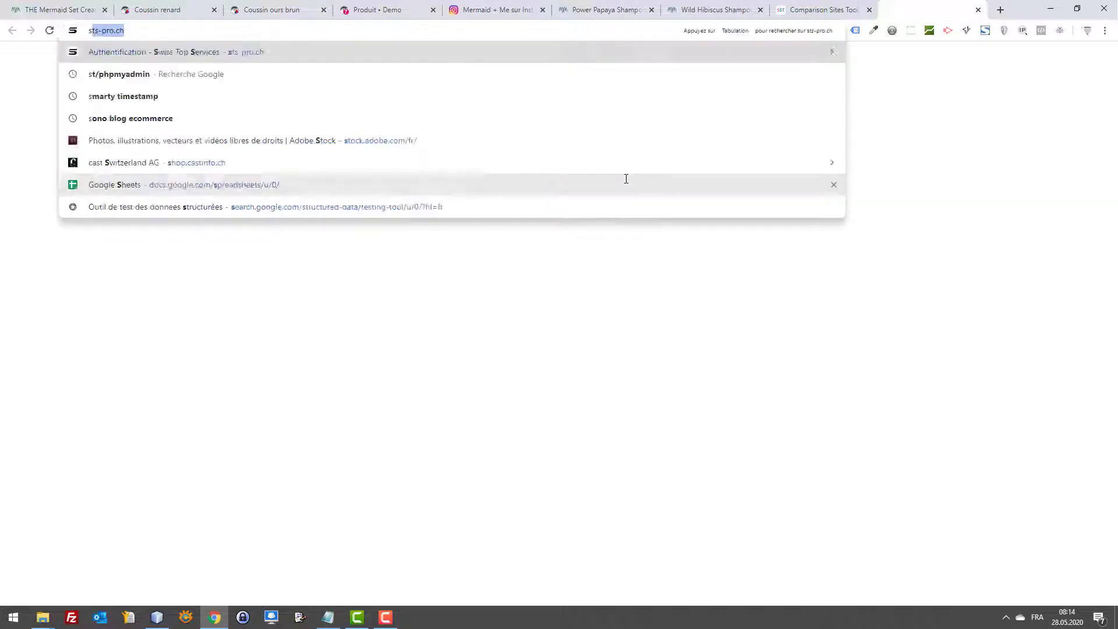
key(Down)
key(Down)
key(Return)
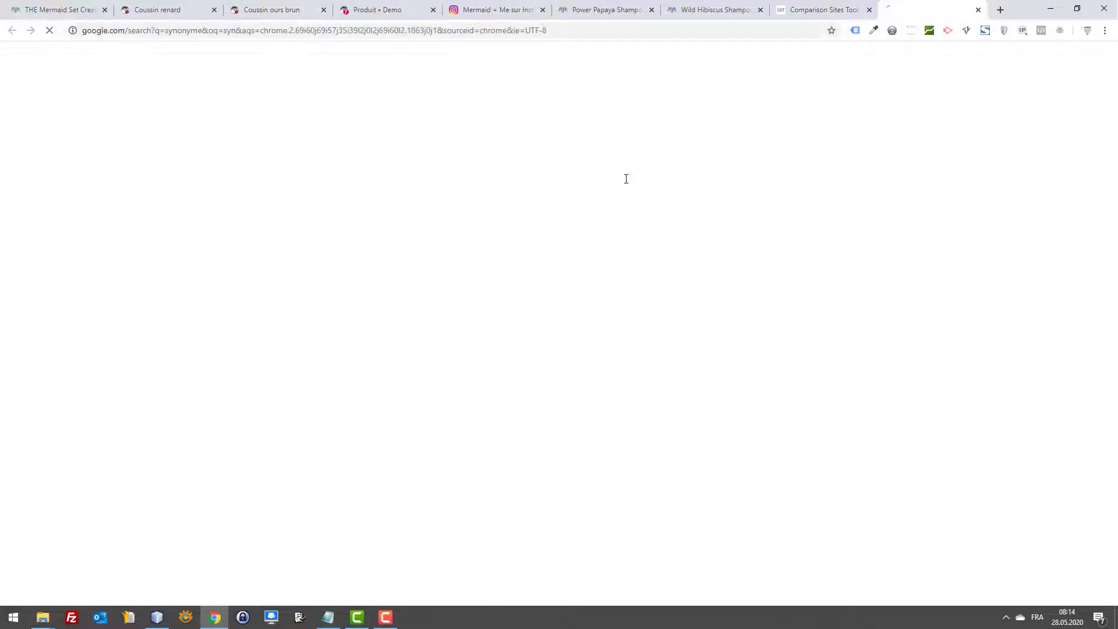
click(187, 164)
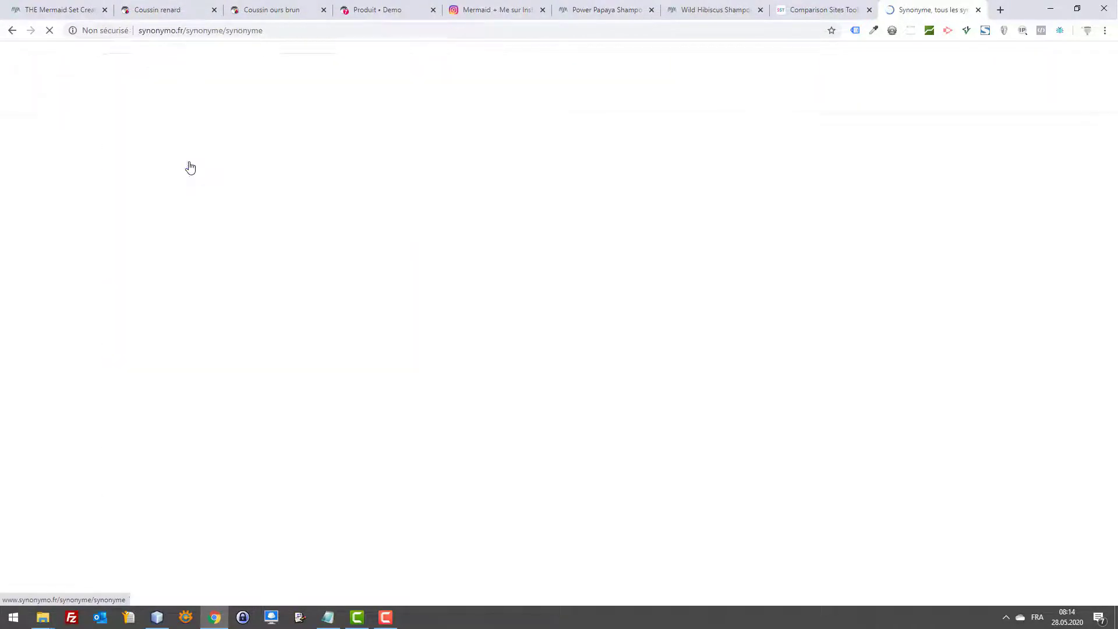
- Look up the synonyms of "coussin" on Synonymo.fr
click(539, 234)
text(coussin)
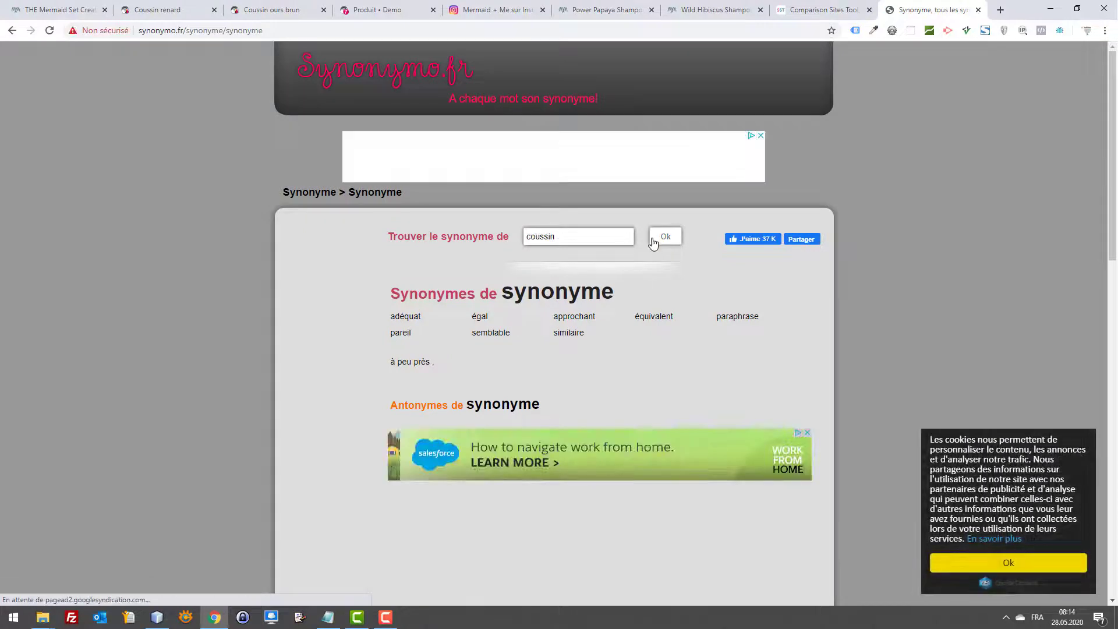
click(665, 237)
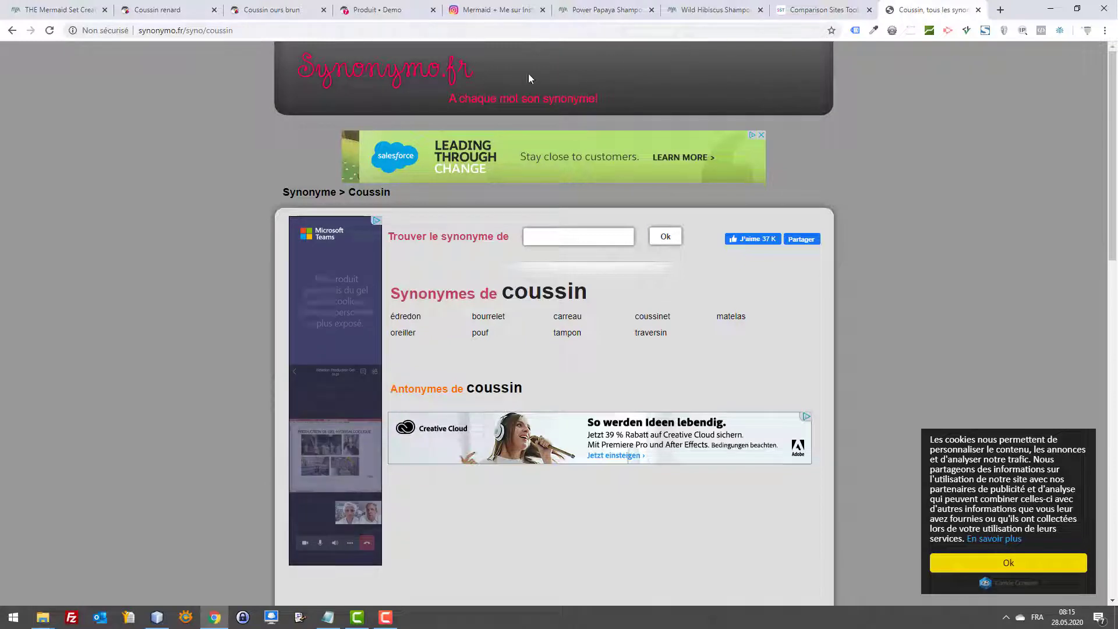
- Search Google for "antonyme" in a new tab and open the Antonyme.org result
click(215, 35)
key(ctrl+t)
text(antonyme)
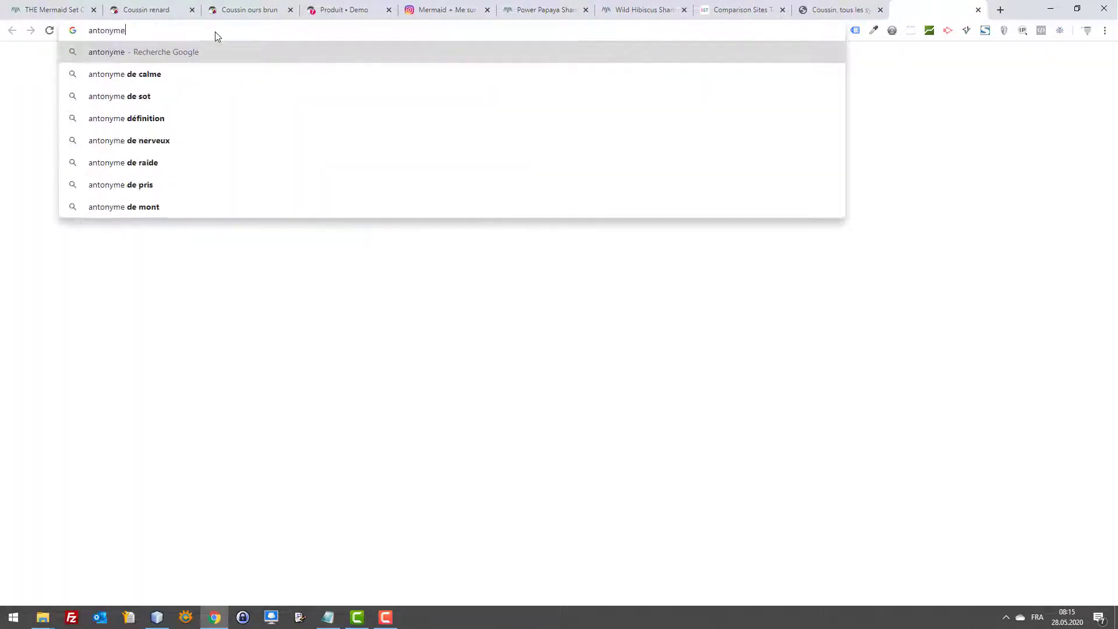
key(Return)
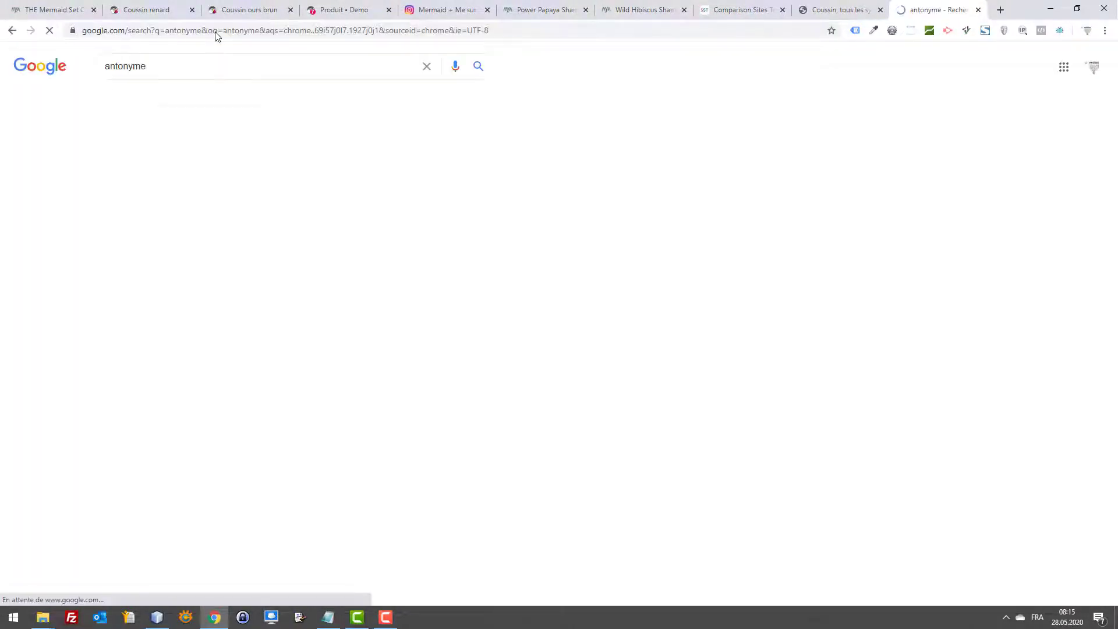
click(134, 169)
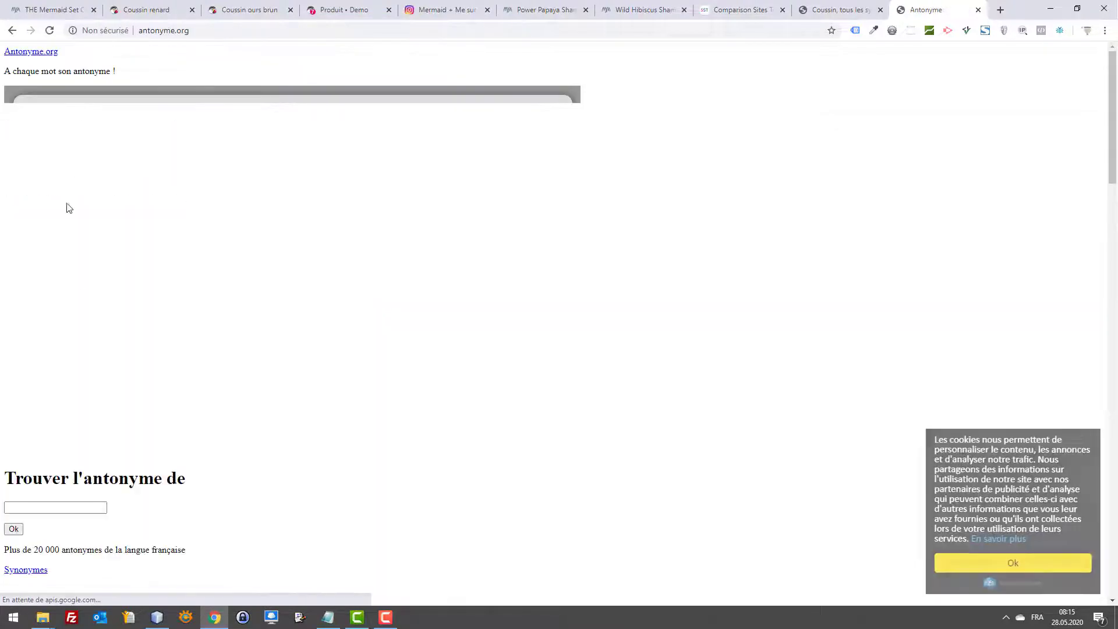
- Look up the antonyms of "coussin" on Antonyme.org
click(34, 512)
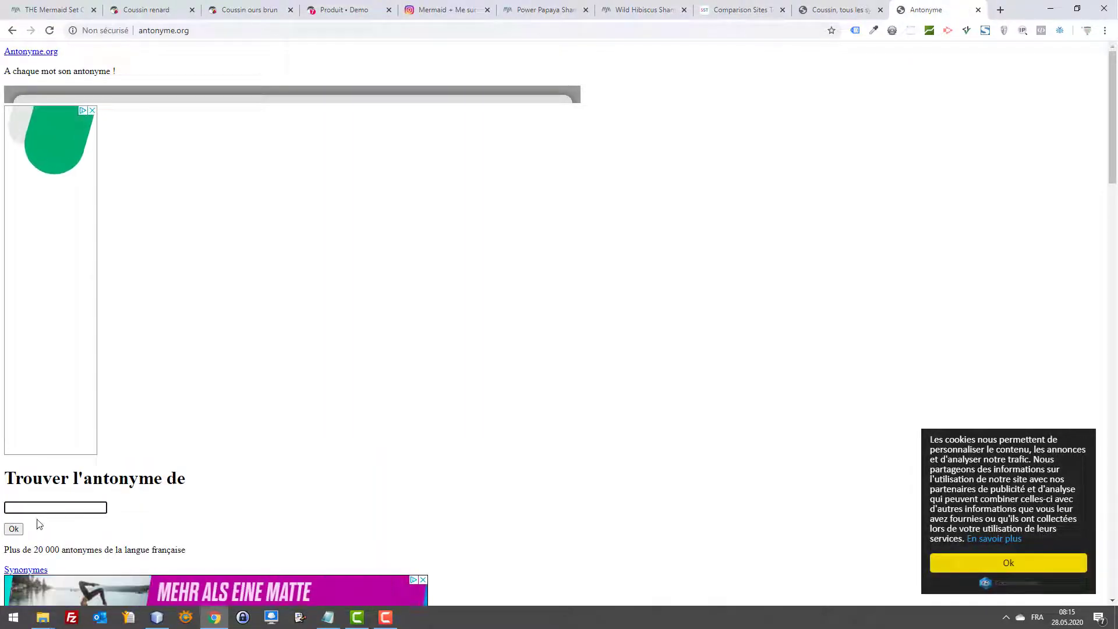
text(coussin)
click(15, 529)
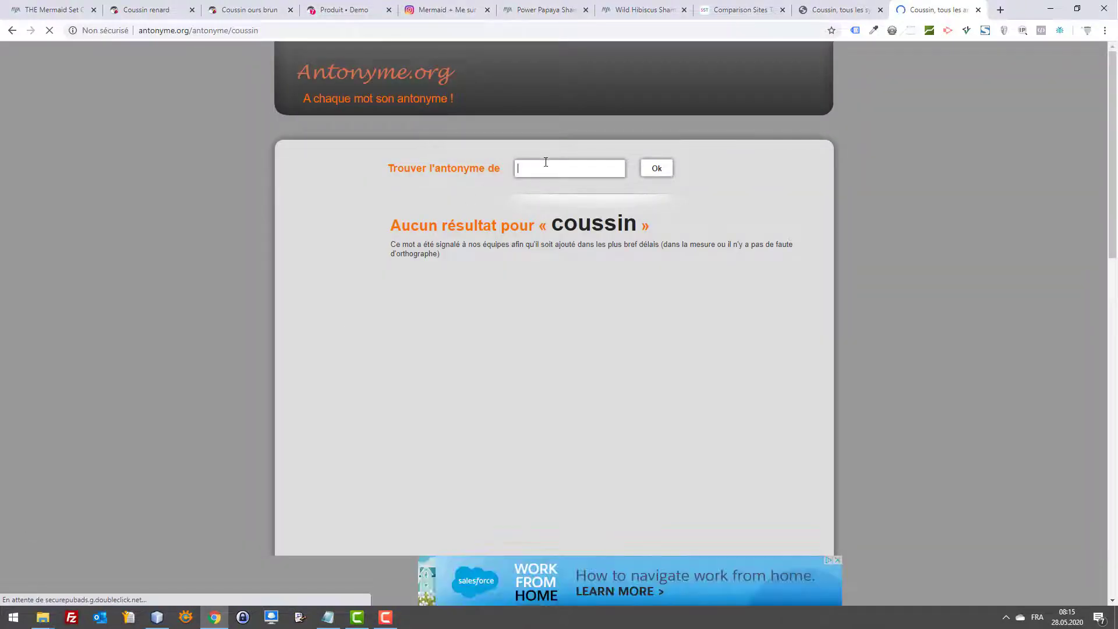
click(646, 175)
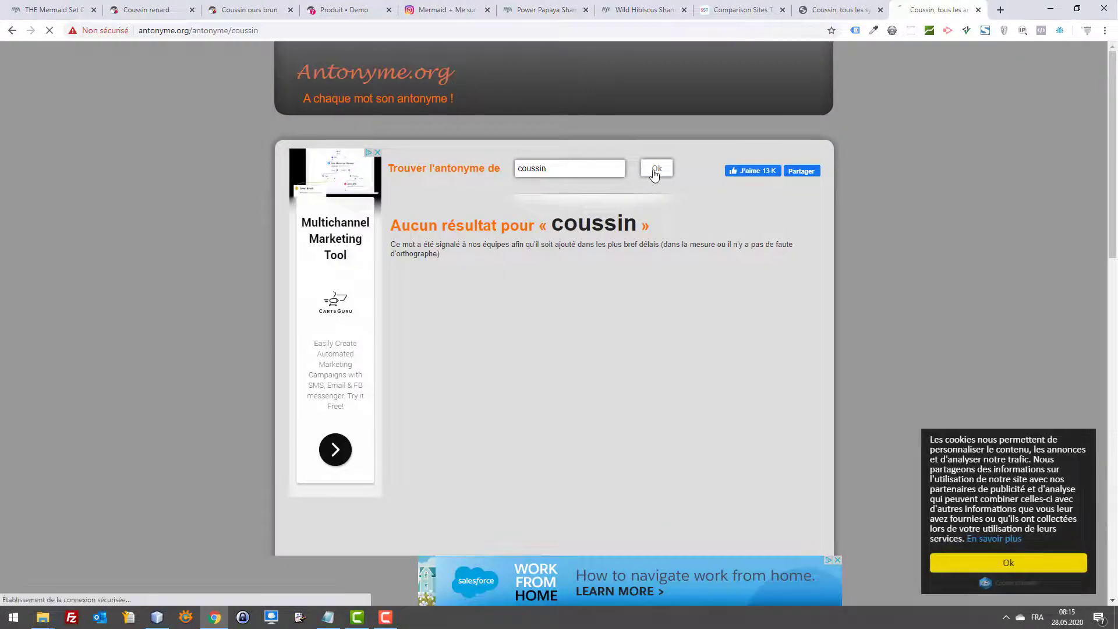
- Return to the Google results and search for "antonyme coussin"
click(9, 35)
click(11, 32)
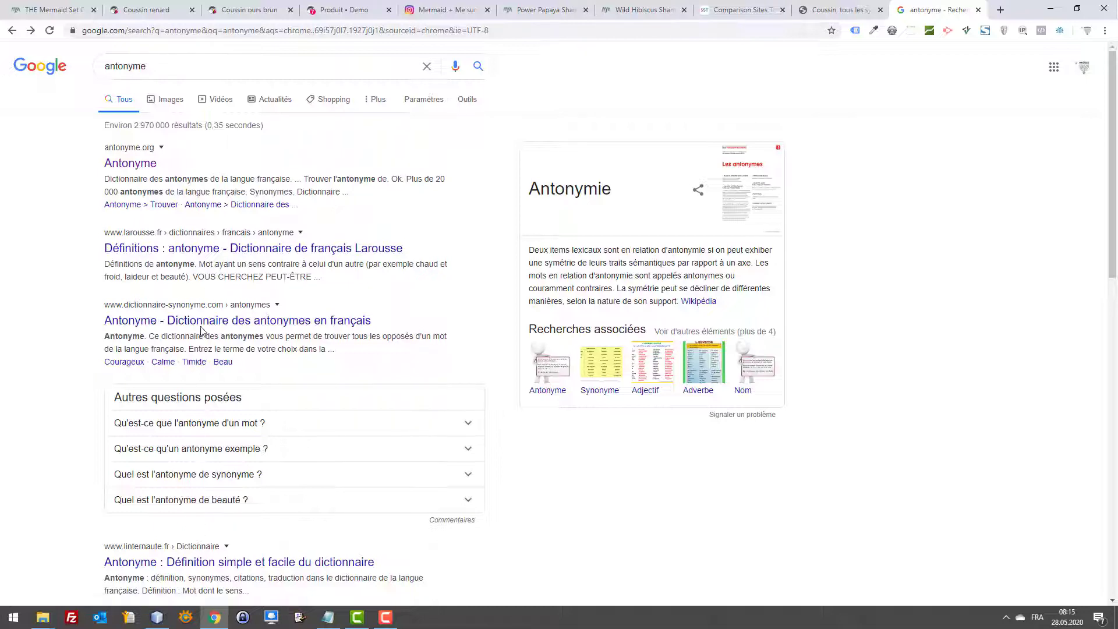
click(173, 68)
text(coussin)
key(Return)
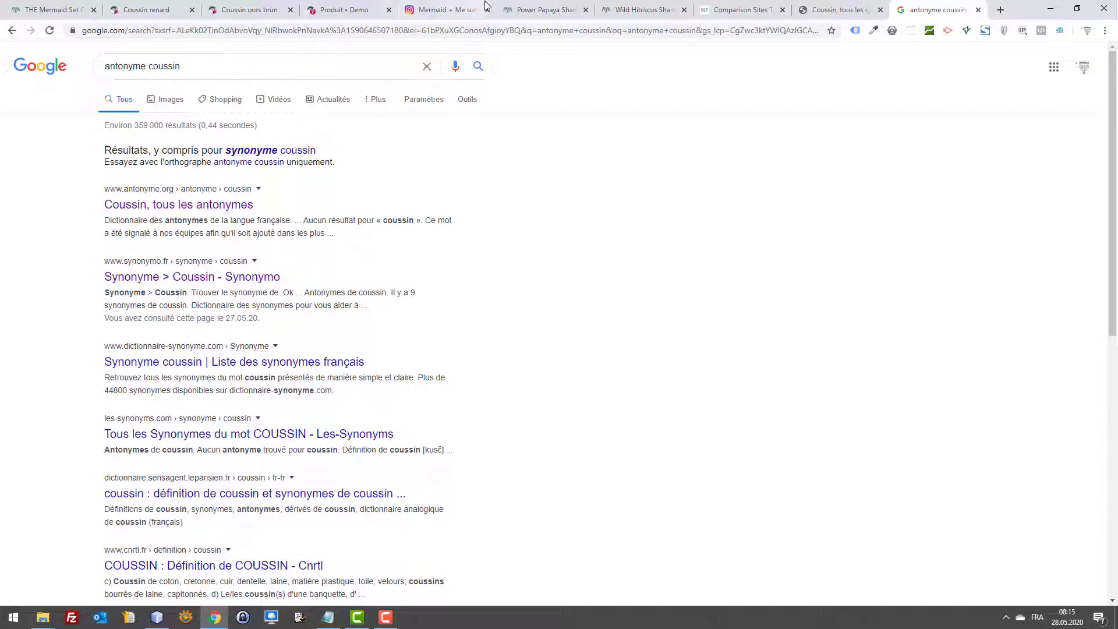
- Close the antonym and synonym lookup tabs and place the Coussin renard tab just before the Power Papaya Shampoo tab
key(ctrl+w)
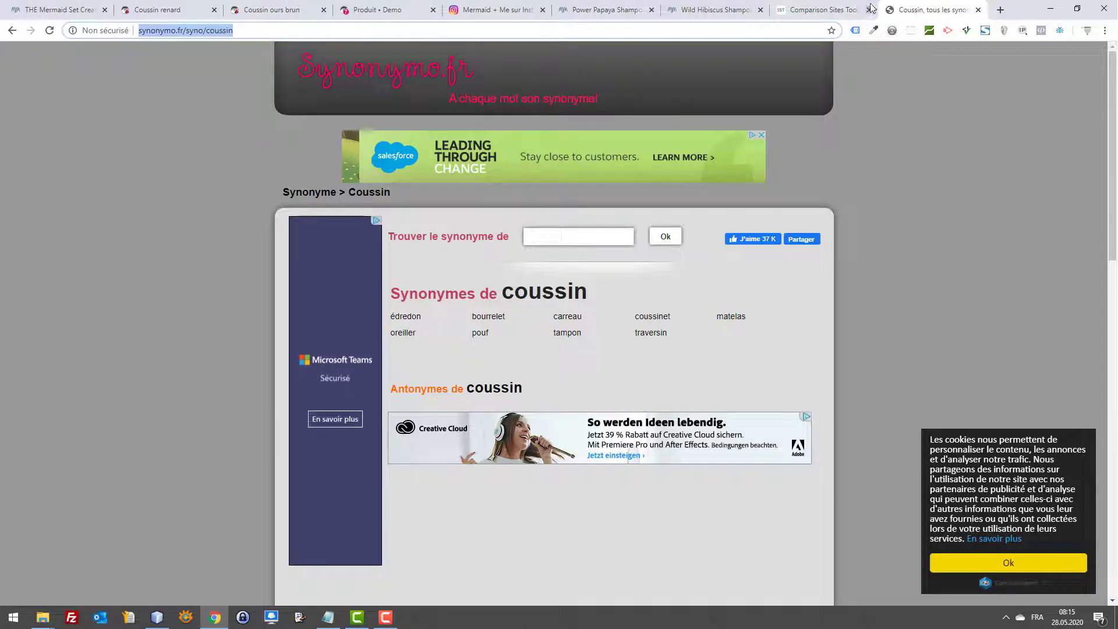
key(ctrl+w)
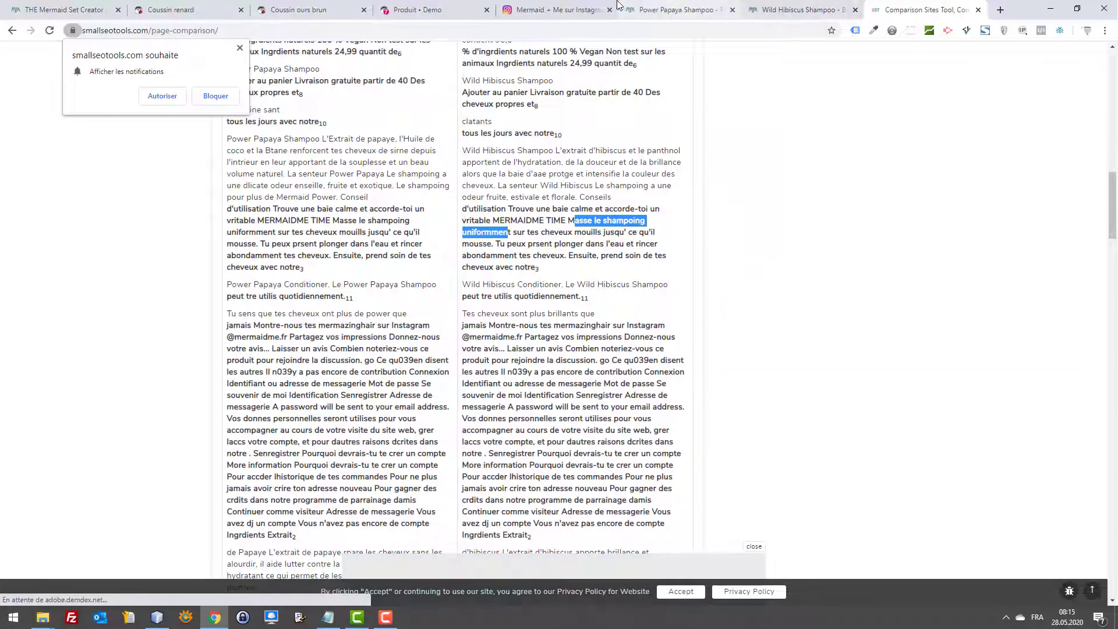
click(353, 6)
click(175, 9)
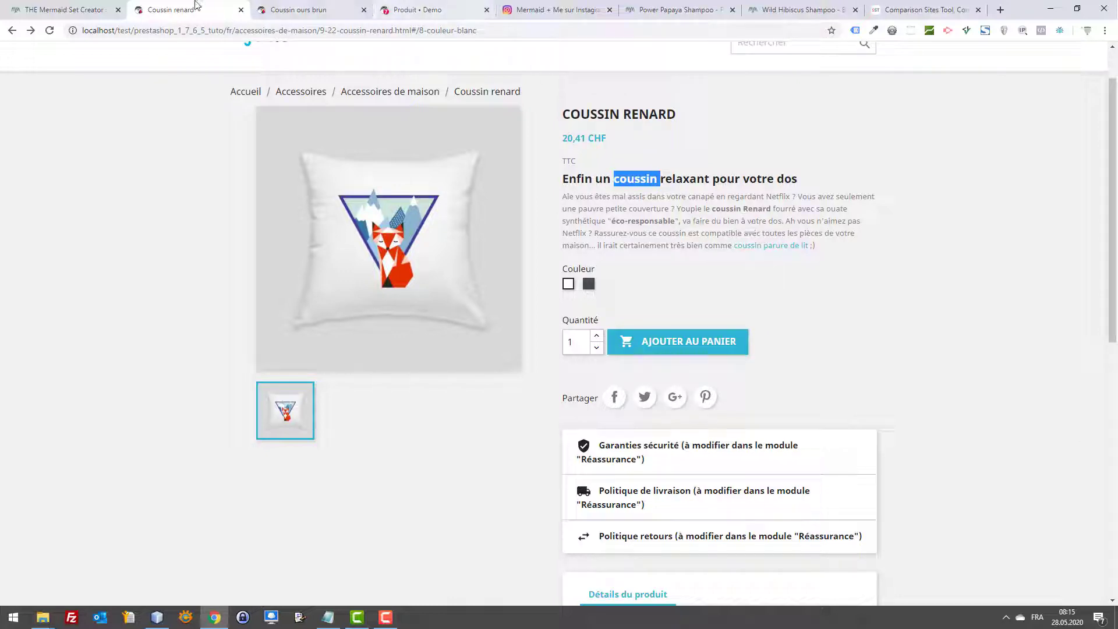
drag(174, 9, 547, 9)
- Compare the Coussin renard storefront page with the Power Papaya Shampoo page, examining the summary text and the product details further down
click(676, 10)
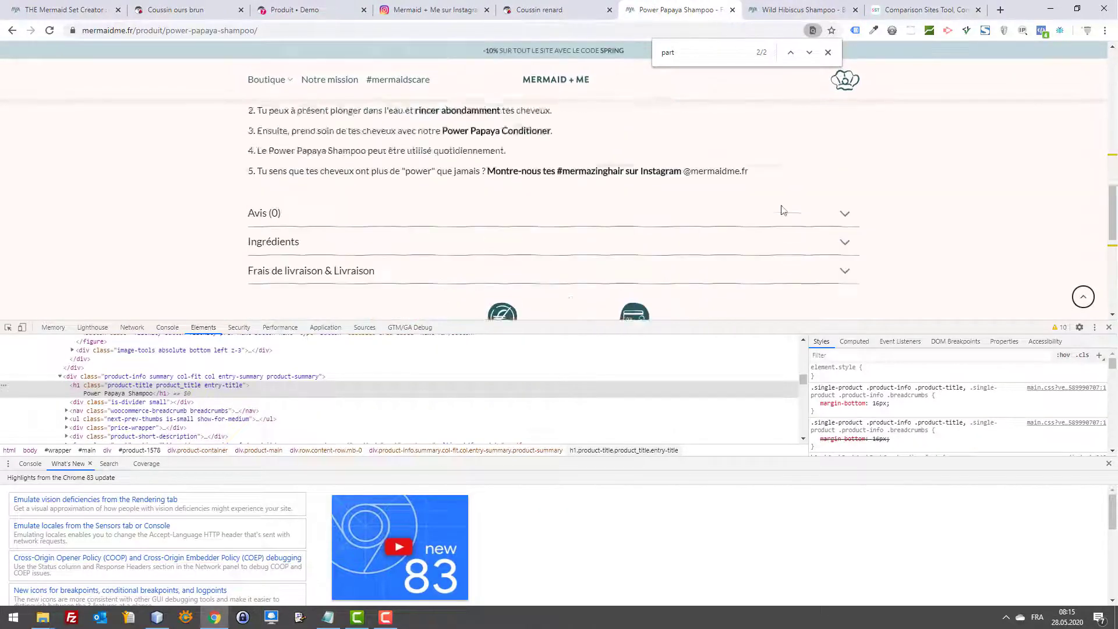
click(545, 9)
click(785, 219)
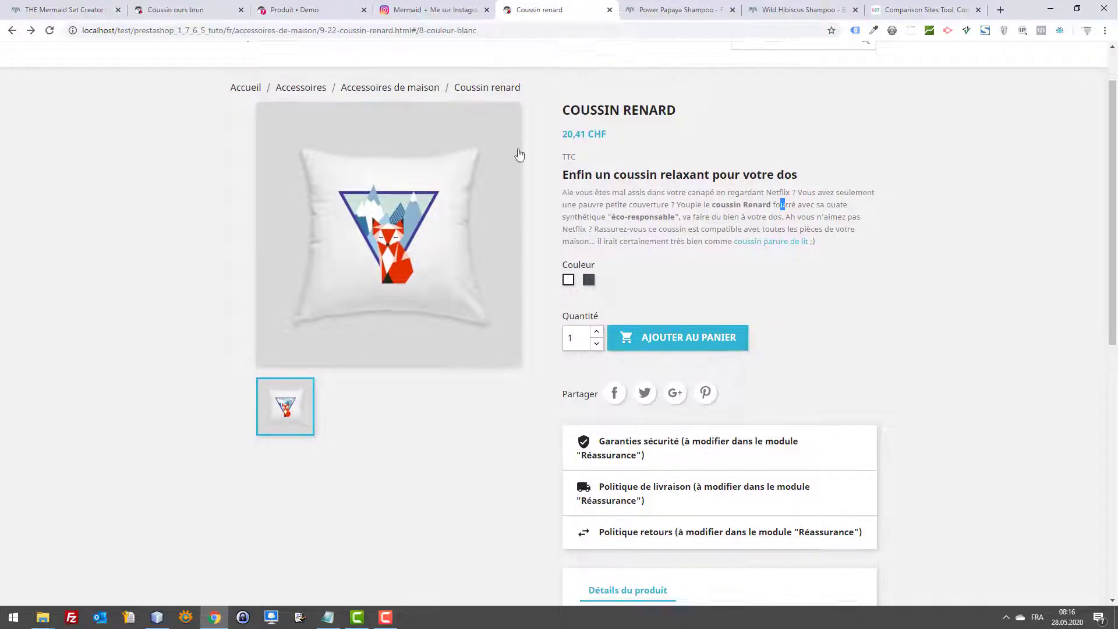
scroll(518, 130, down, 9)
scroll(600, 184, up, 7)
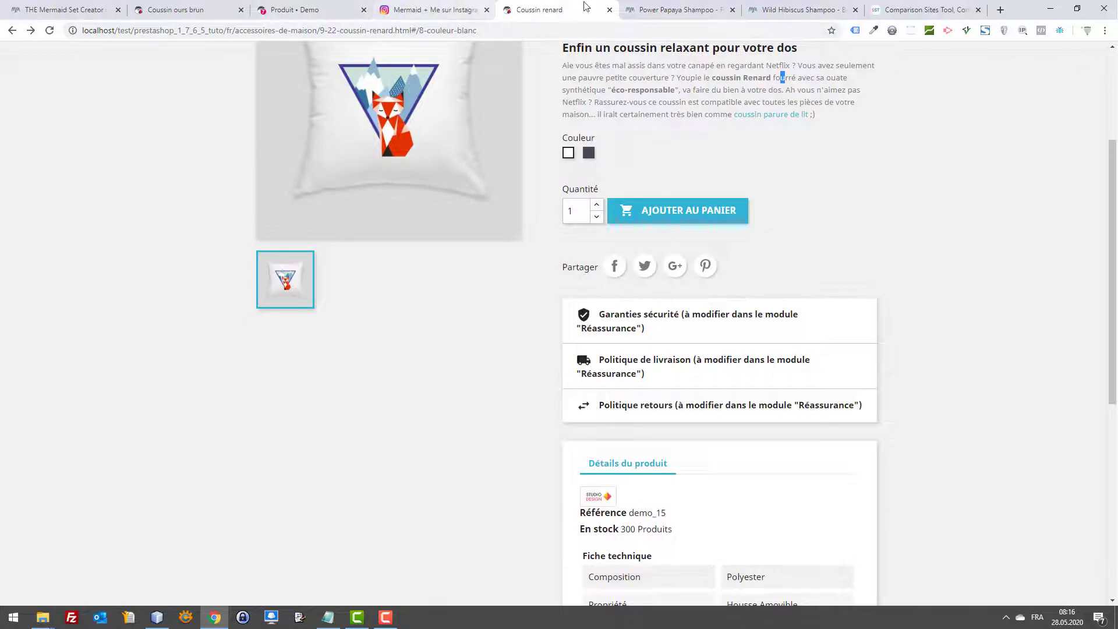
click(670, 9)
click(558, 9)
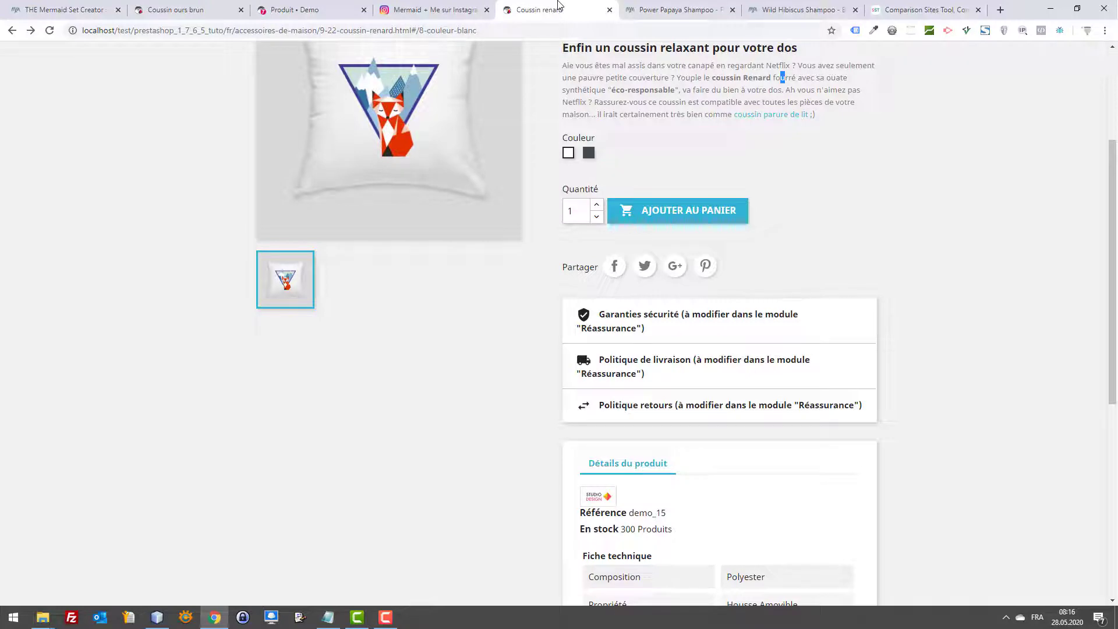
scroll(374, 157, up, 3)
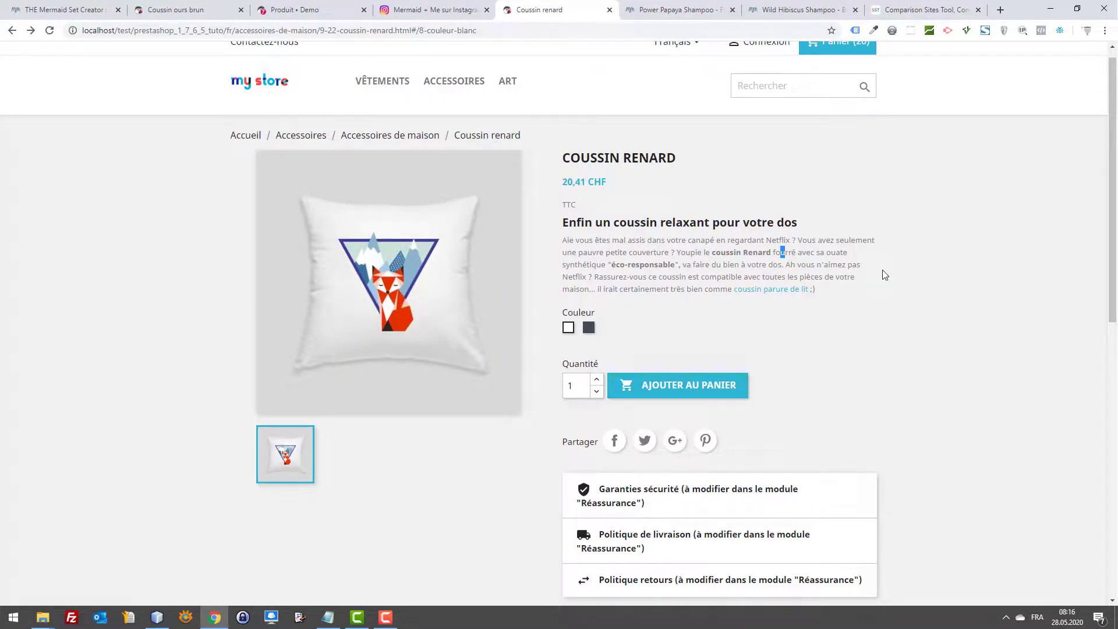
scroll(759, 258, up, 1)
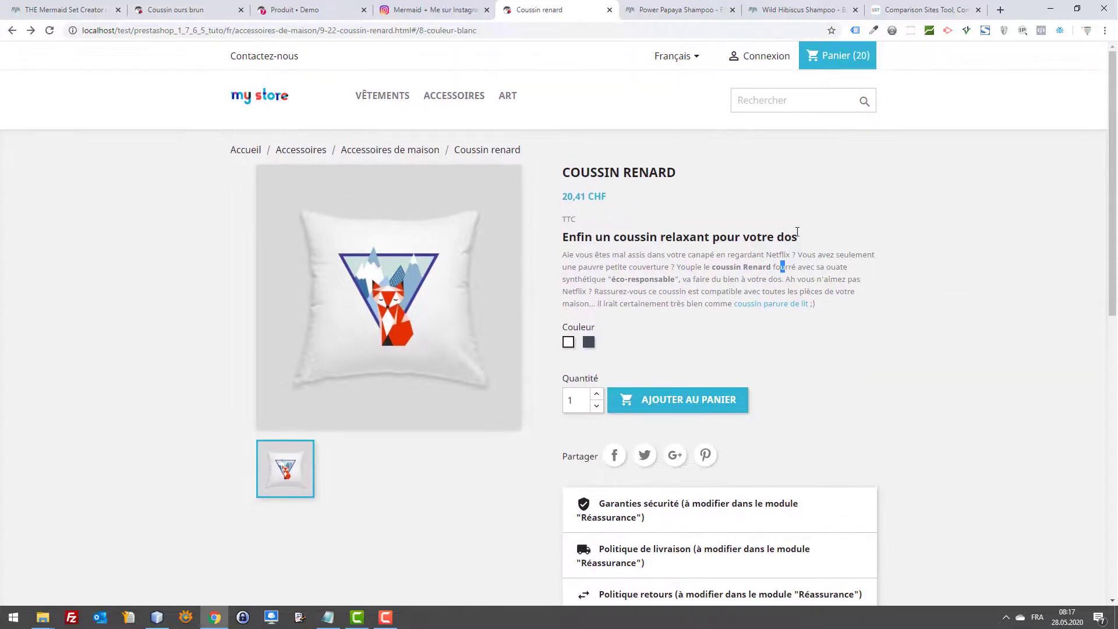